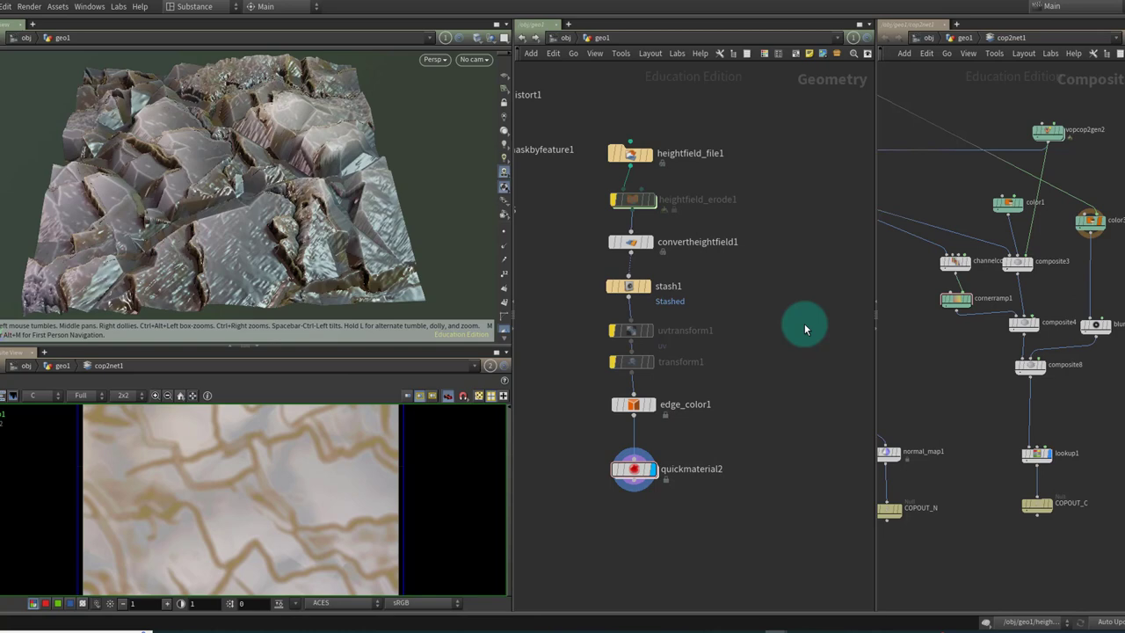
Step: Add Pig Head, Rubber Toy and Template Head test geometry nodes in empty space beside the heightfield chain
middle_click_drag(798, 258, 647, 270)
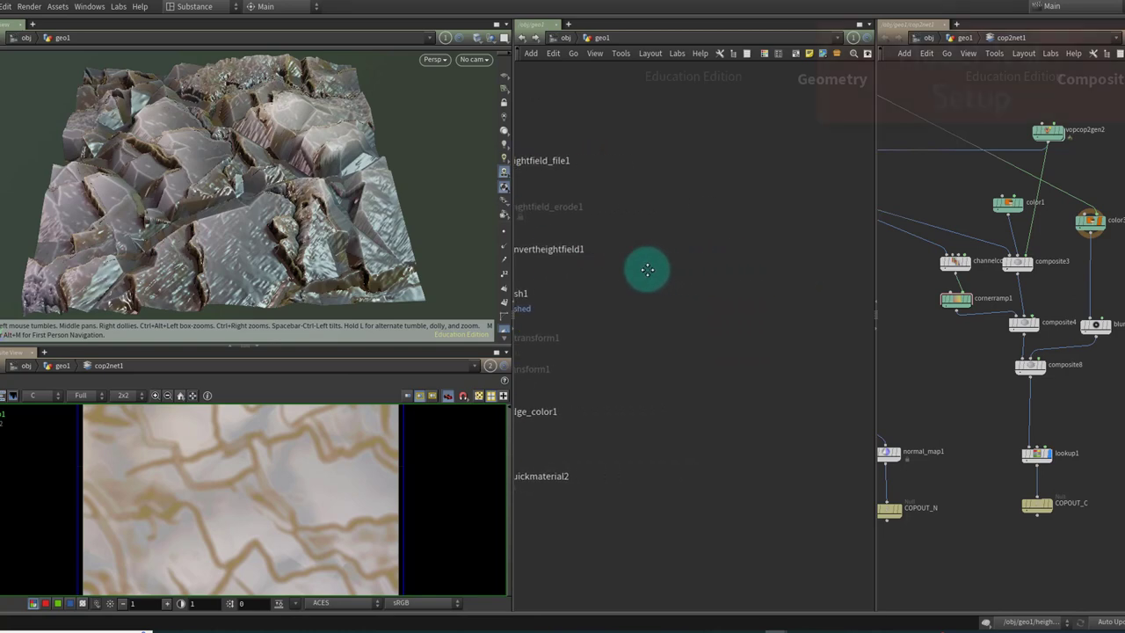
middle_click_drag(704, 206, 713, 233)
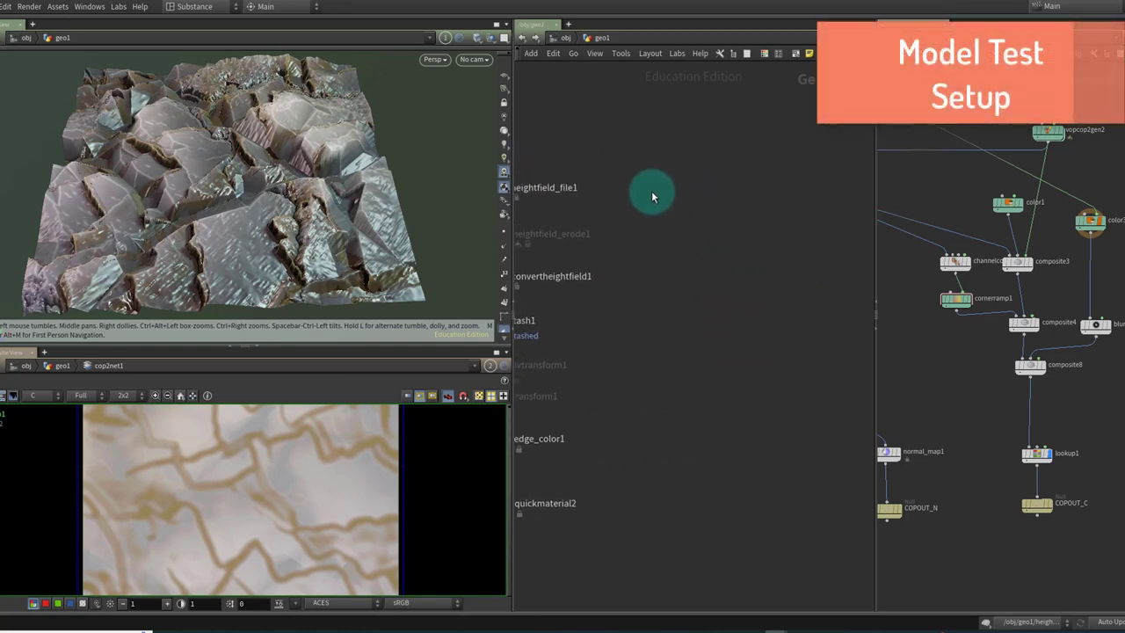
key("Tab")
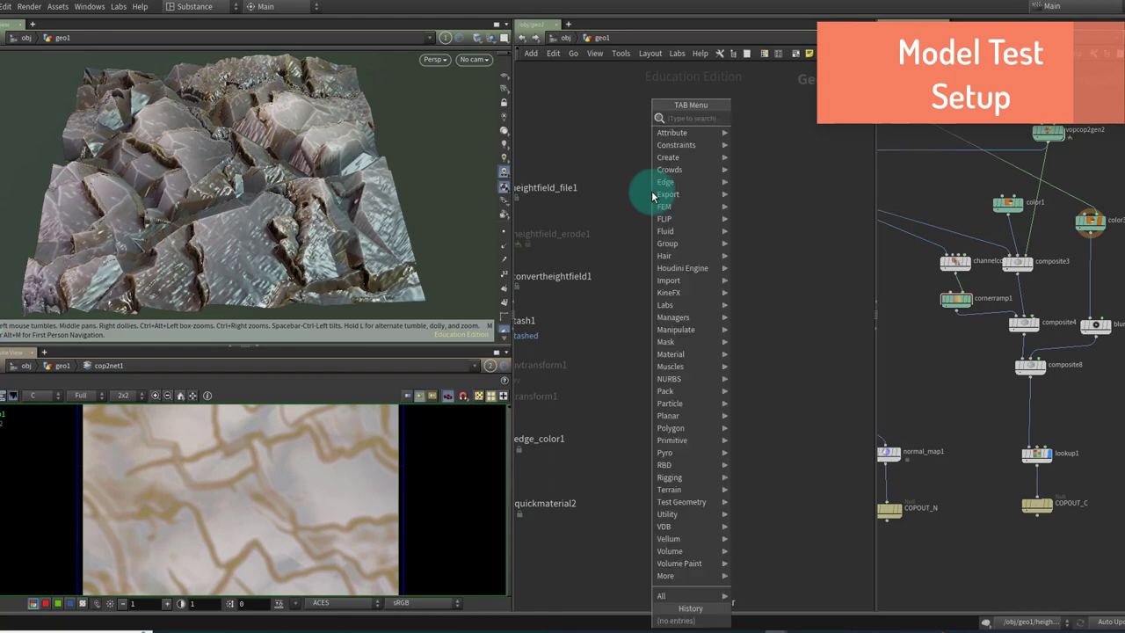
type("rubb")
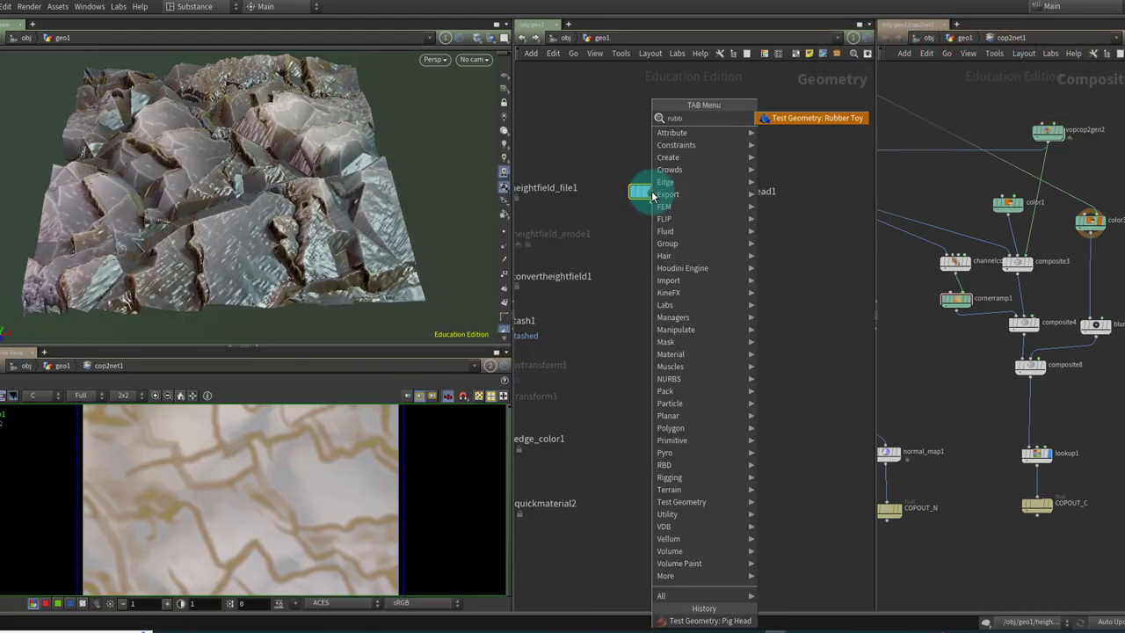
key("Return")
left_click(652, 195)
key("Tab")
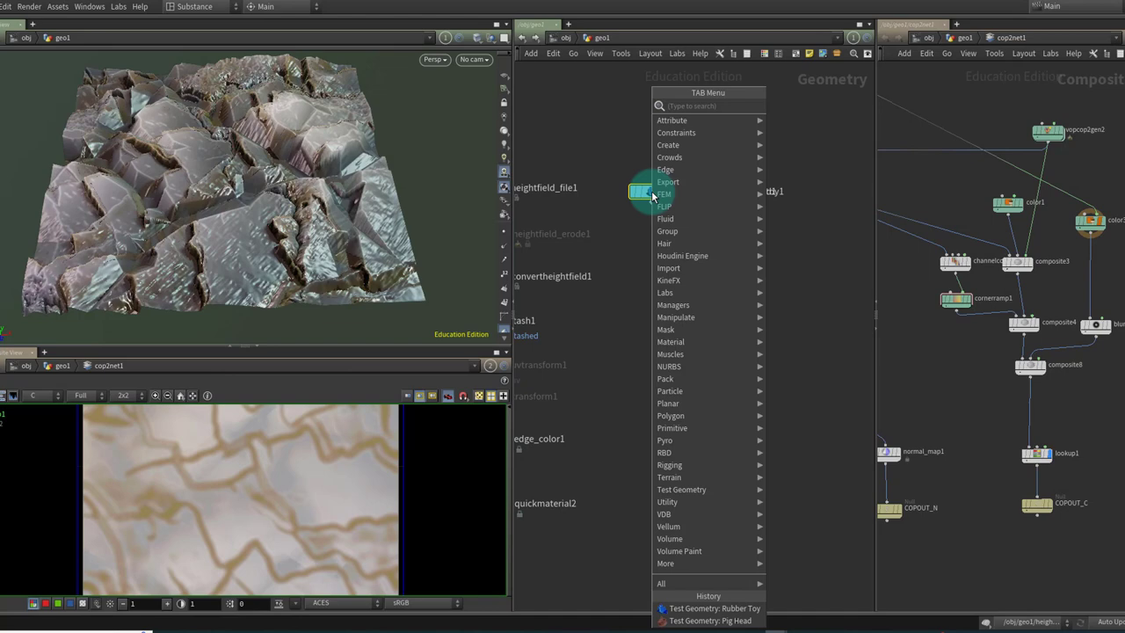
type("head")
key("Down")
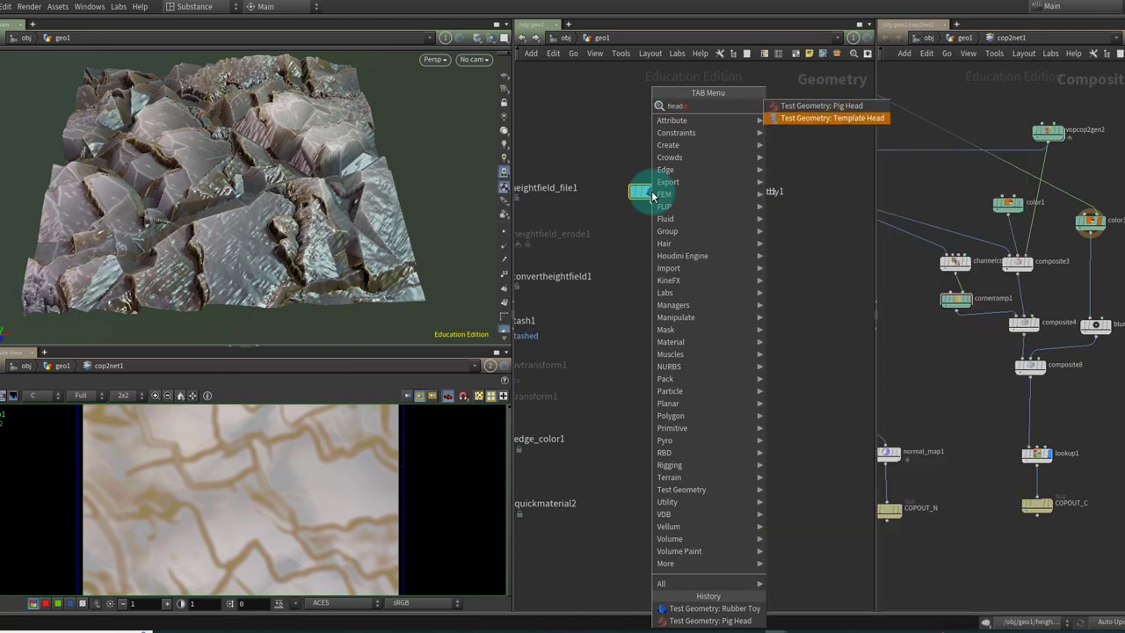
key("Return")
left_click(652, 195)
Step: Wire the three test geometries into a new Switch node and append a Transform node to its output
left_click(651, 202)
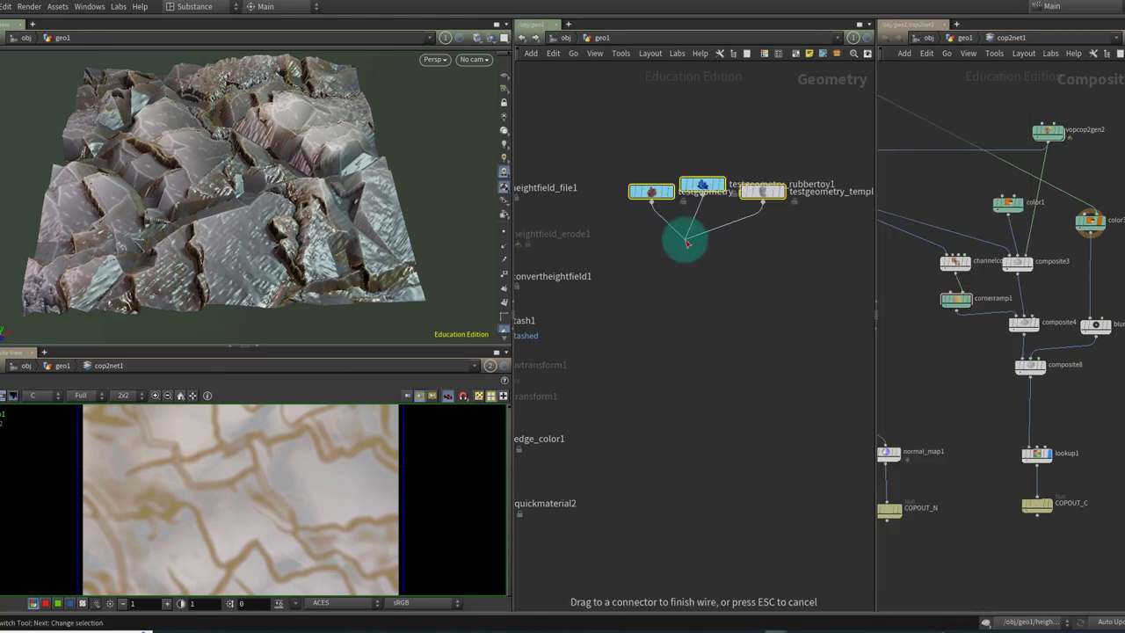
key("Tab")
type("switch")
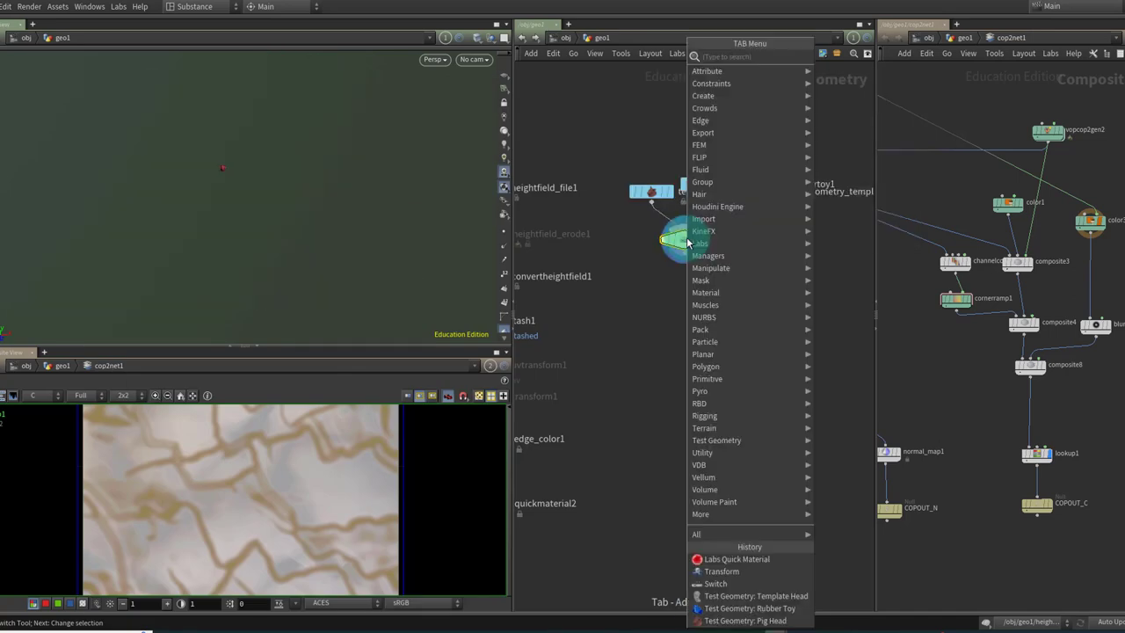
type("transform")
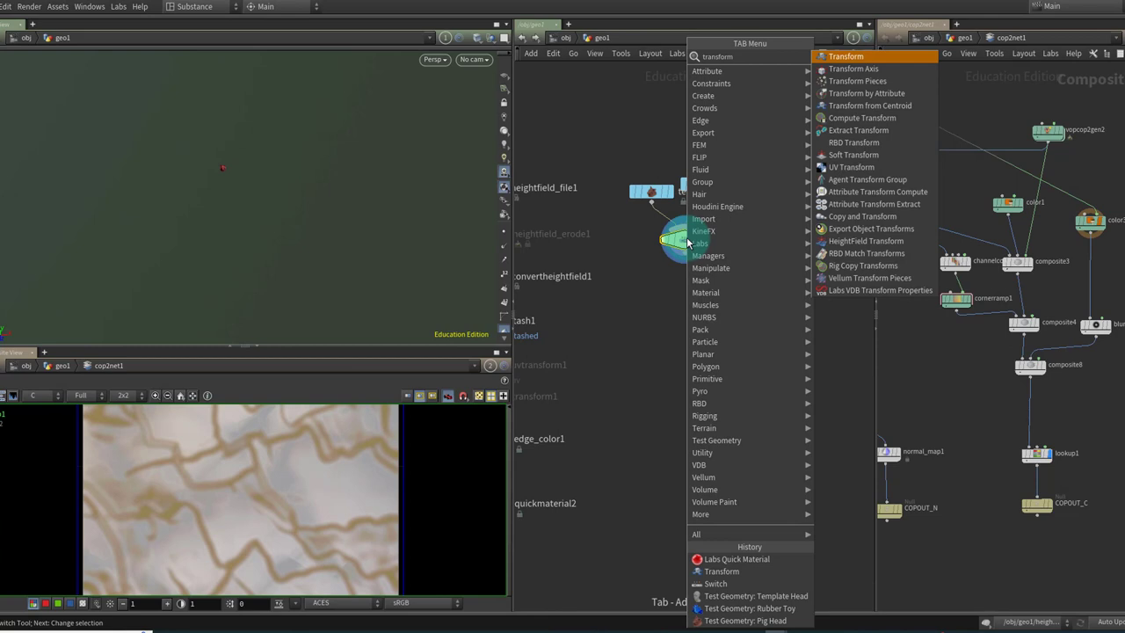
key("Return")
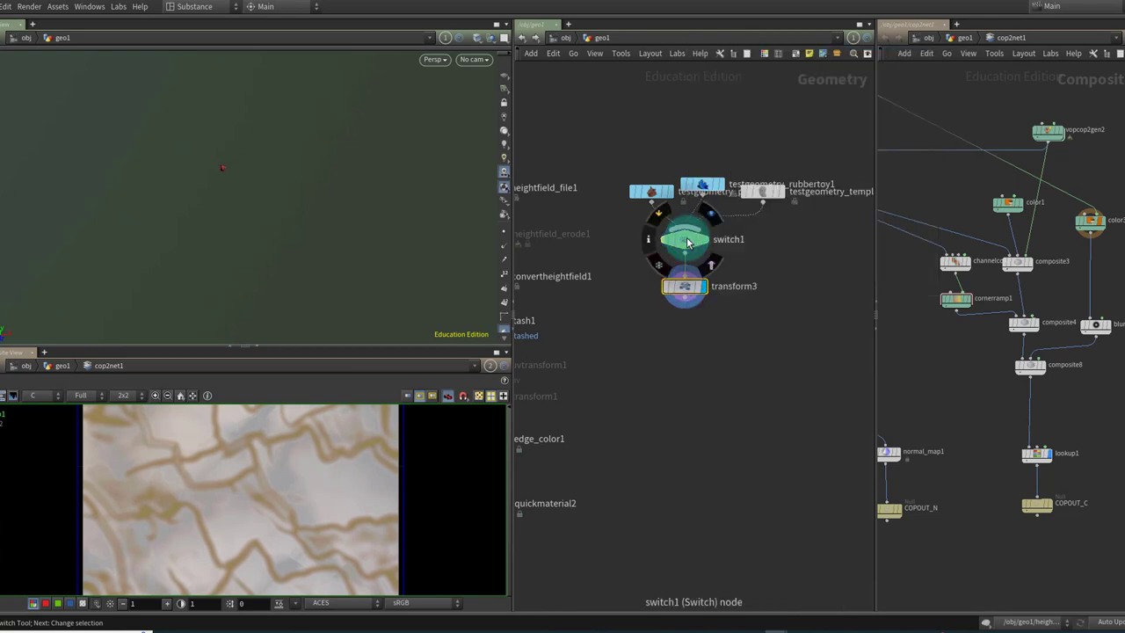
Step: Set the new Transform node's uniform scale to 30 and frame the scaled test model
key("p")
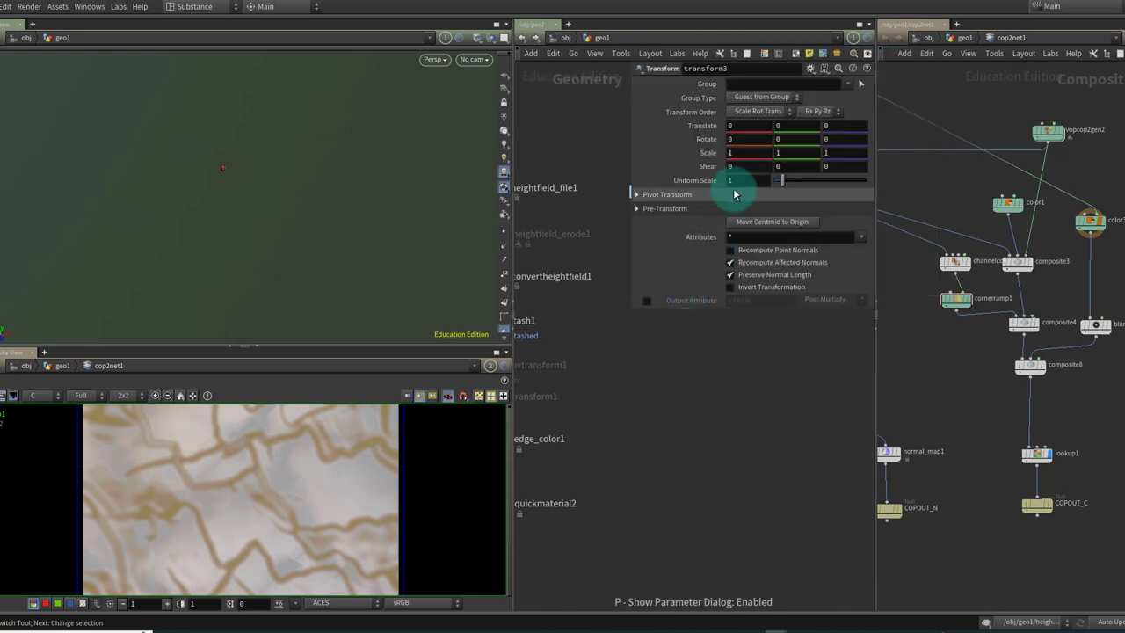
left_click(745, 180)
type("1")
key("Return")
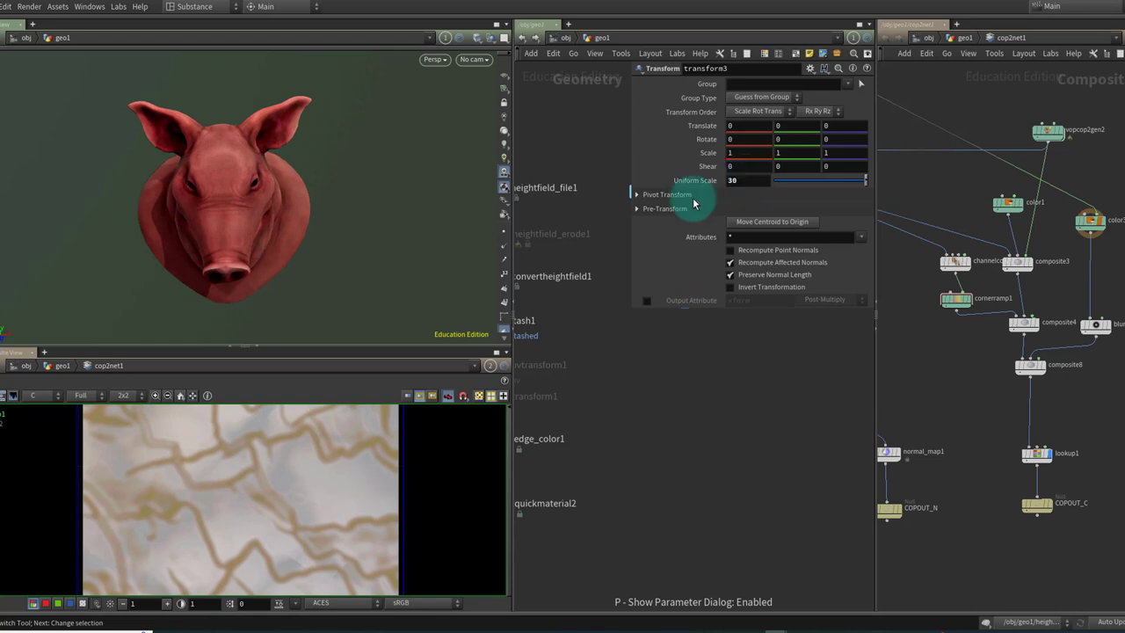
key("h")
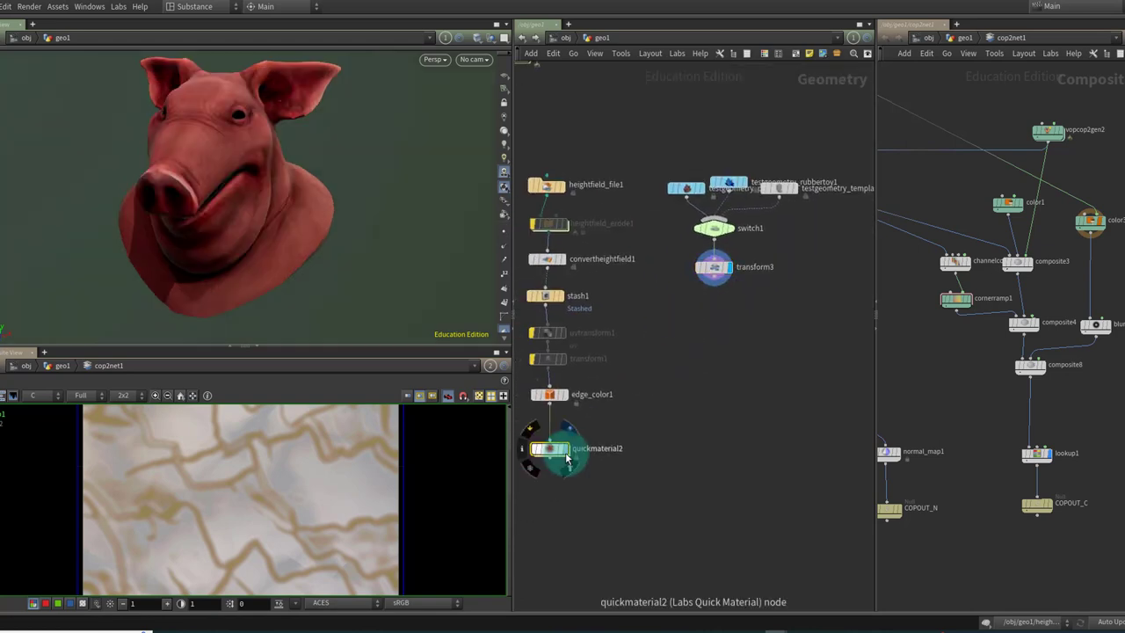
Step: Duplicate the quickmaterial2 node and dismiss the paste warning
left_click(565, 452)
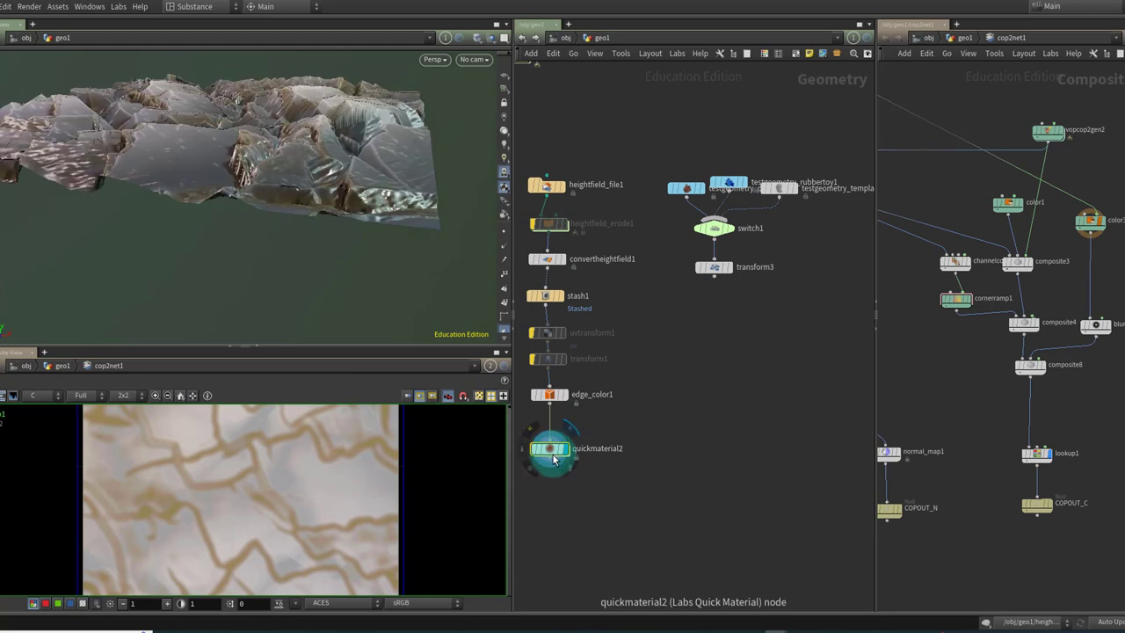
key("ctrl+v")
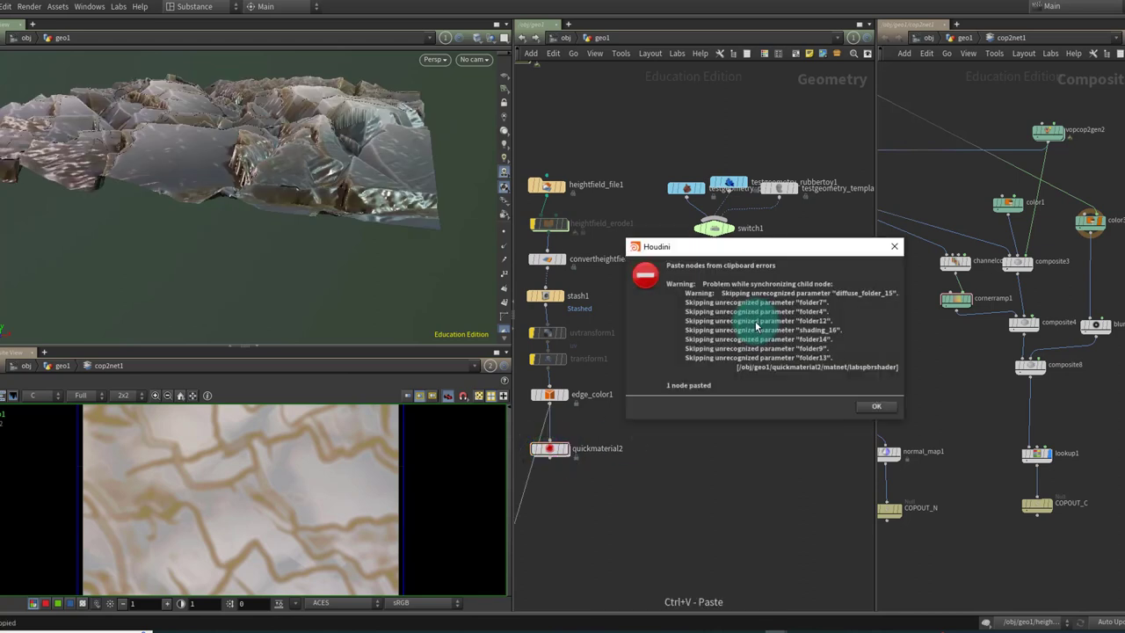
left_click(876, 404)
middle_click_drag(643, 562, 798, 331)
middle_click_drag(841, 250, 627, 477)
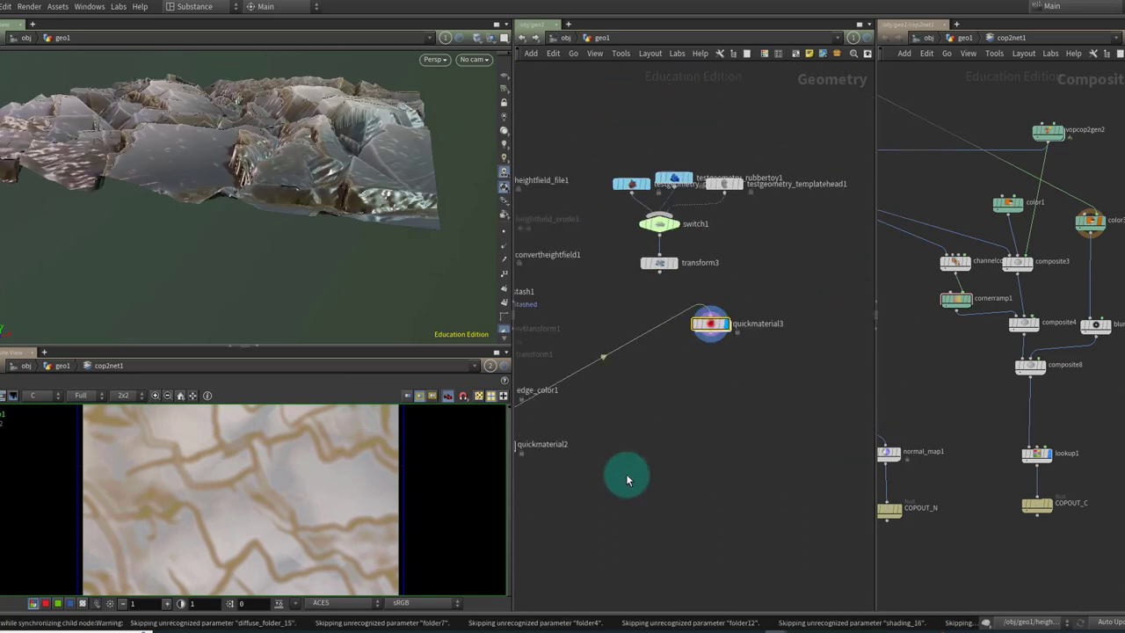
Step: Connect transform3 to the duplicated Quick Material node and align that node beneath the transform
scroll(671, 286, "up", 3)
left_click(651, 263)
left_click(738, 332)
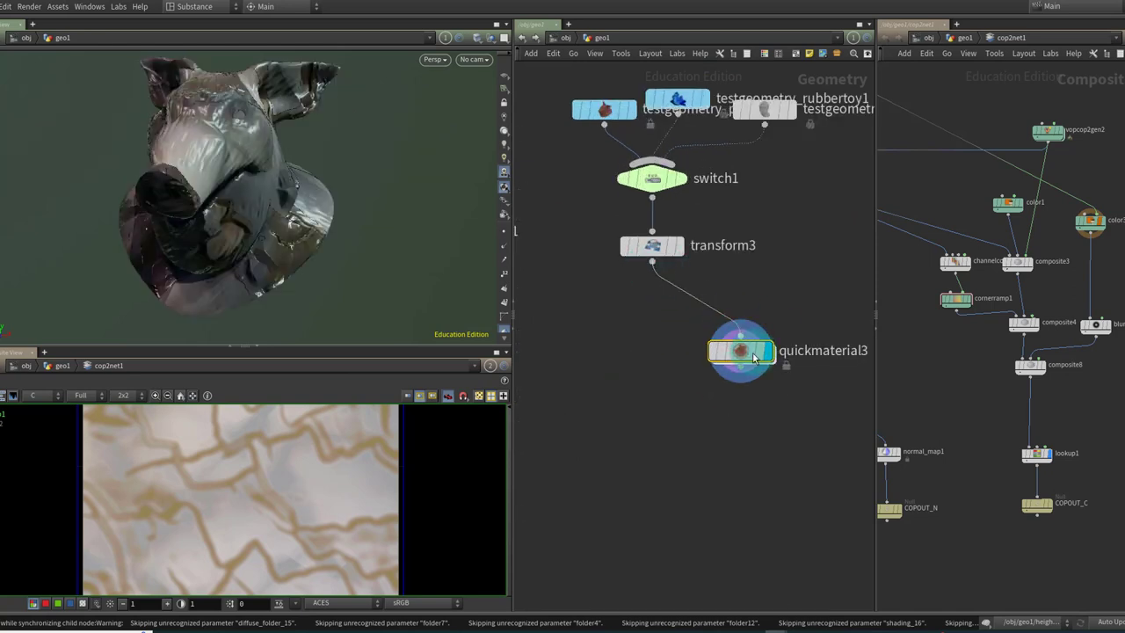
left_click_drag(753, 357, 682, 354)
Step: Inspect the copied material's parameters and enlarge the 3D viewport to examine the textured pig head
key("p")
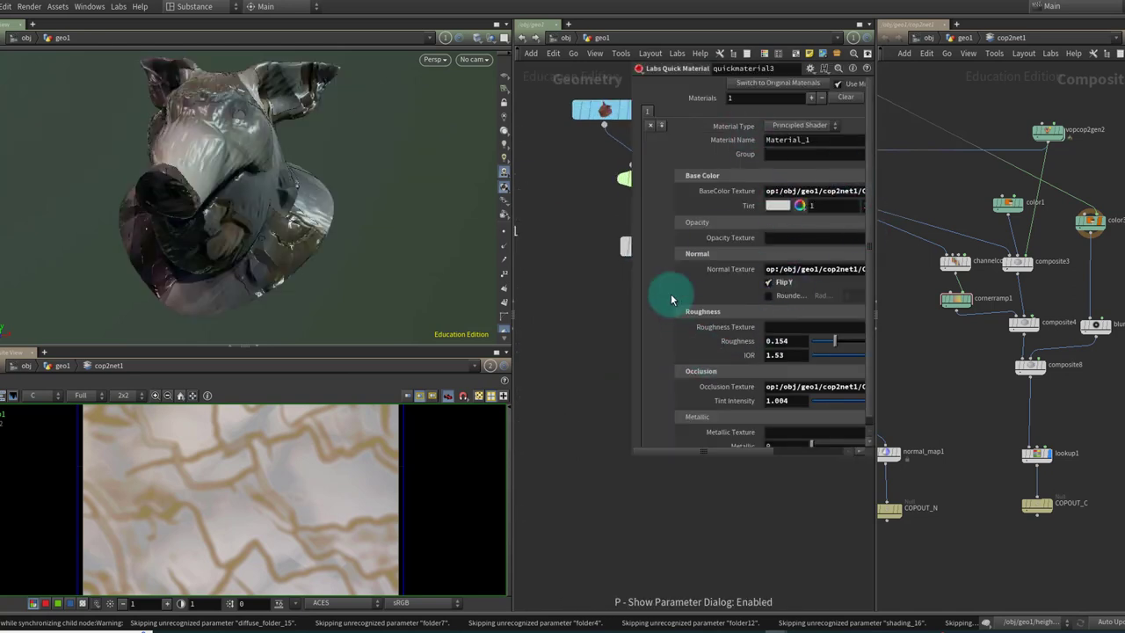
key("p")
left_click_drag(308, 135, 329, 306)
left_click(257, 347)
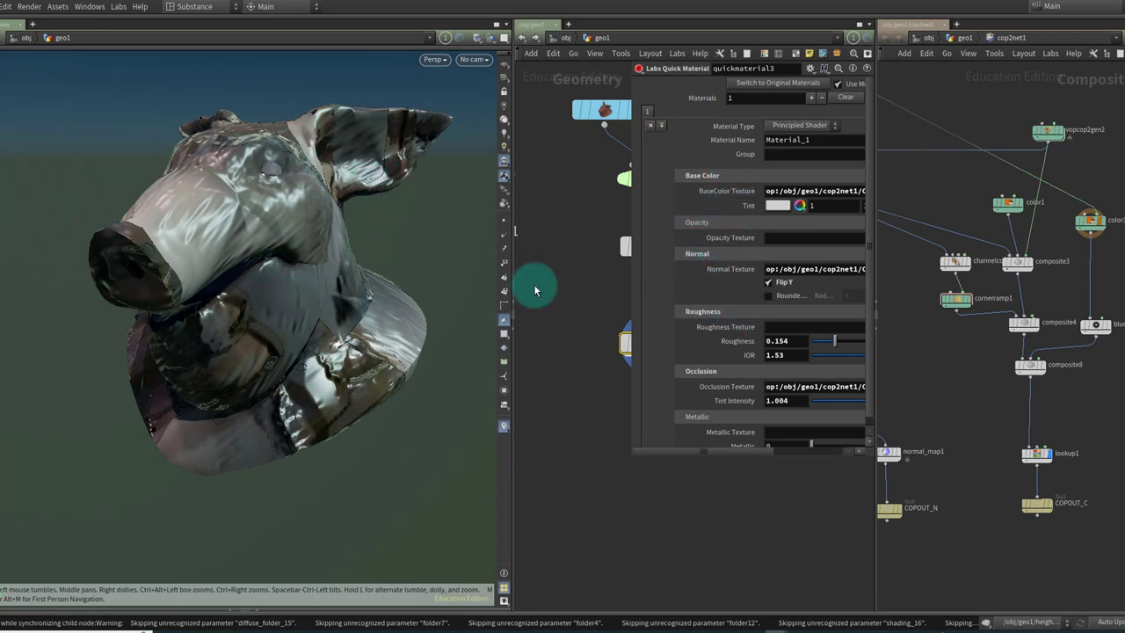
key("p")
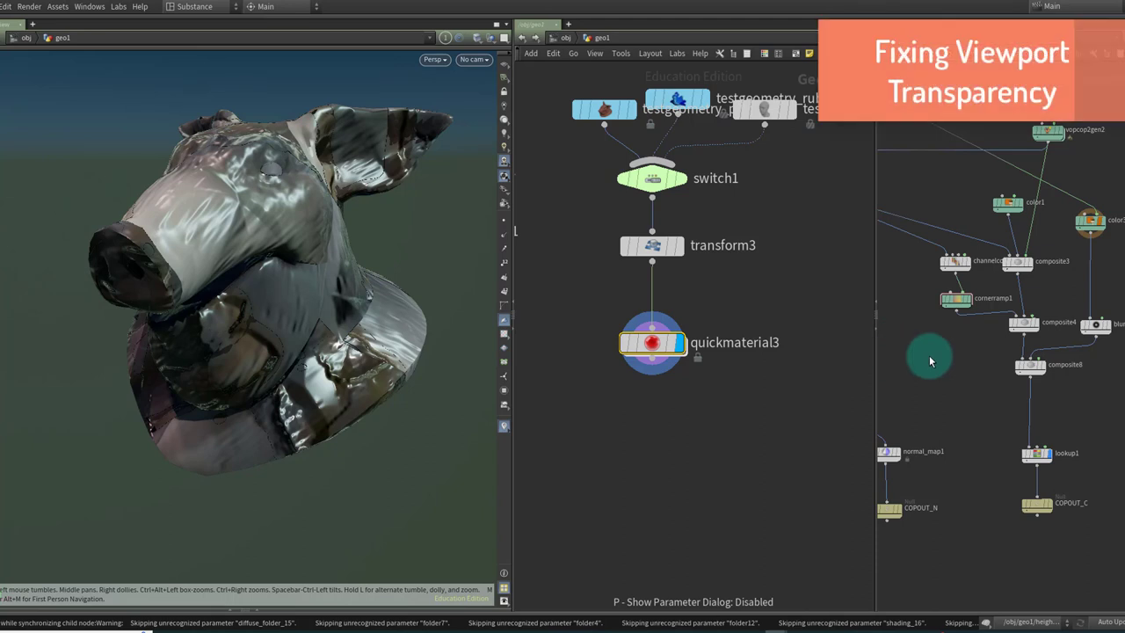
Step: Widen the compositing network pane and move the four COPOUT nodes down to make room above them
middle_click_drag(908, 362, 944, 339)
left_click_drag(877, 348, 721, 349)
left_click(1059, 405)
left_click_drag(1059, 406, 1060, 447)
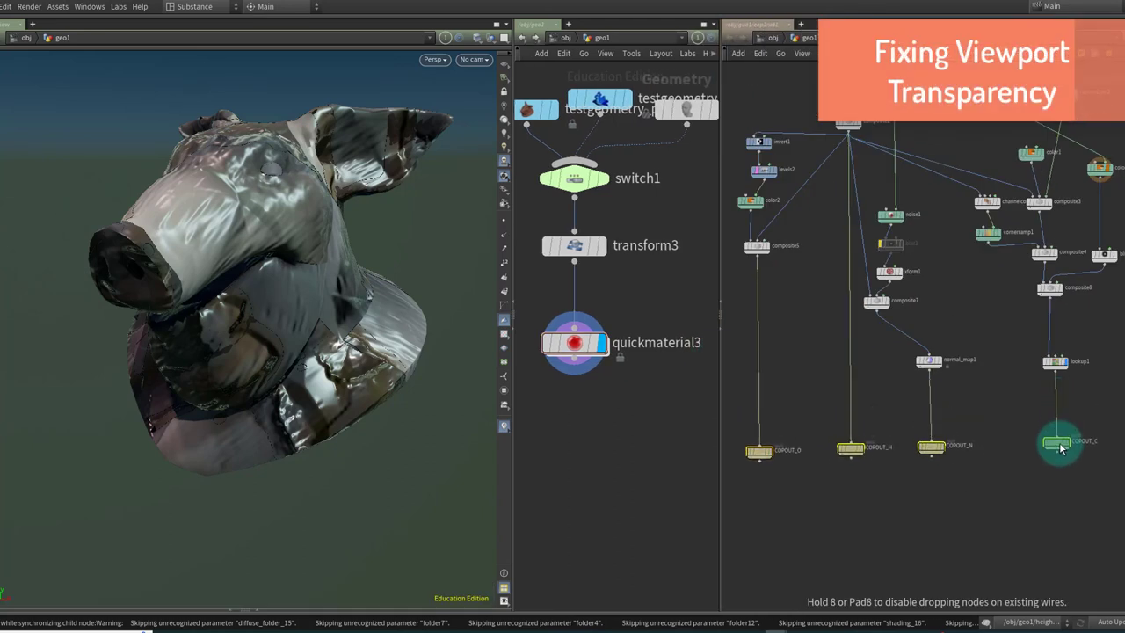
Step: Insert a Delete node between lookup1 and COPOUT_C, with plane scope A
left_click(1033, 403)
type("delete")
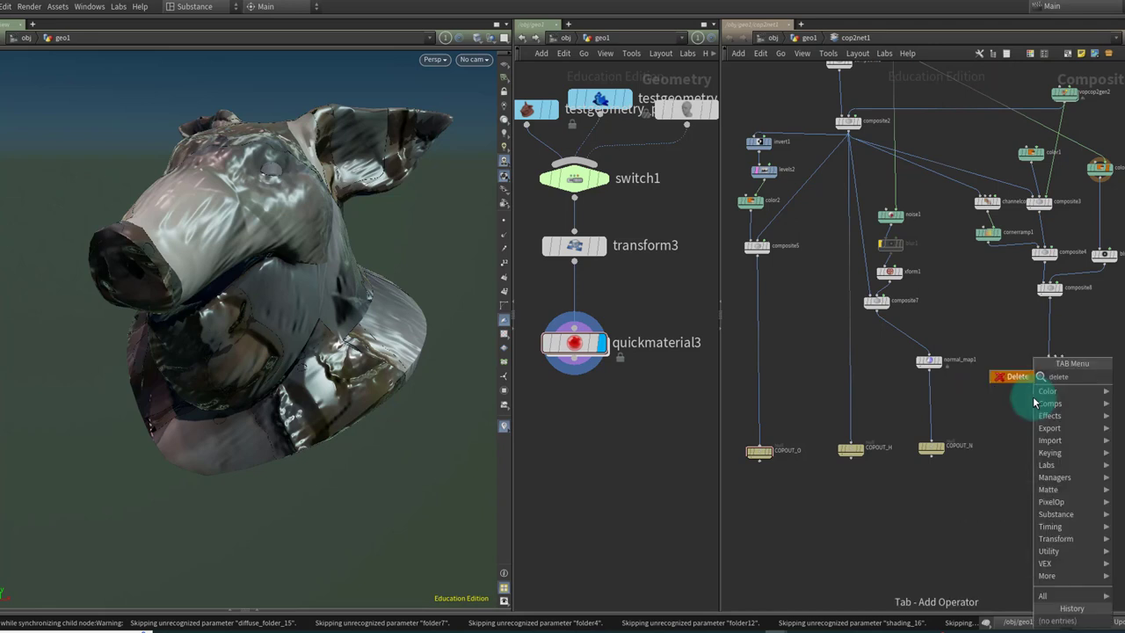
key("Return")
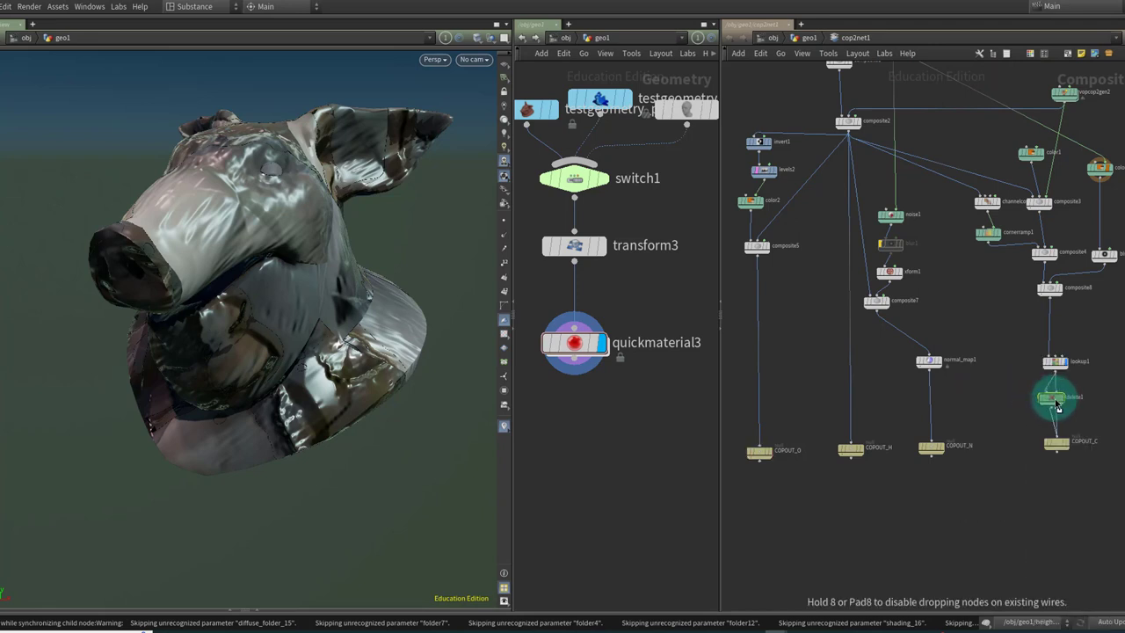
left_click(1057, 402)
key("p")
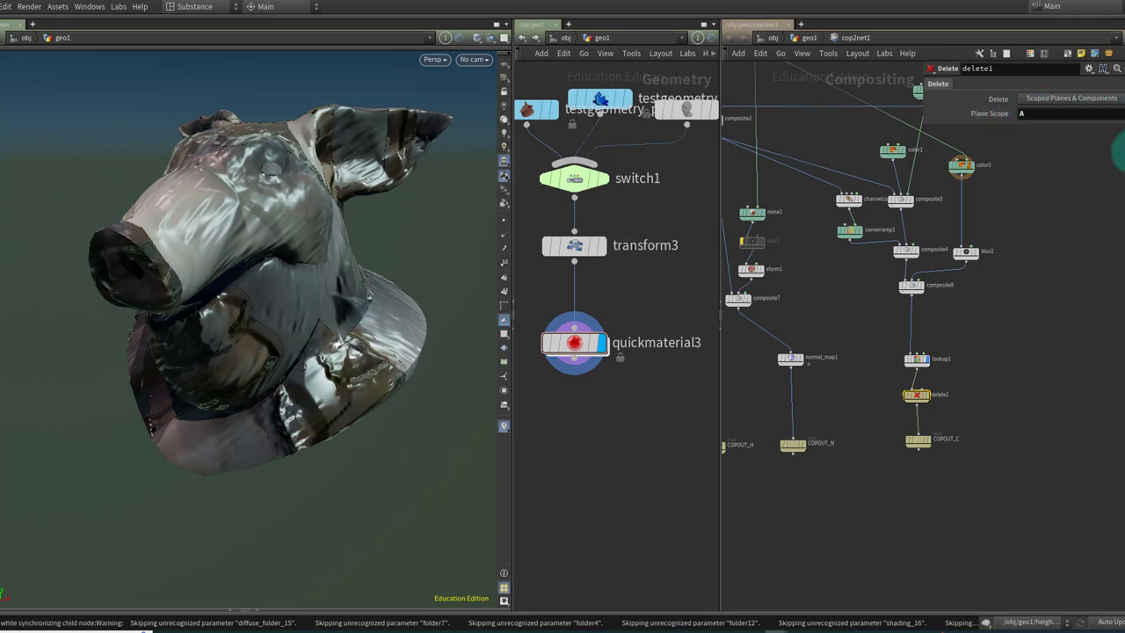
Step: Copy the alpha Delete node onto the wires feeding COPOUT_N, COPOUT_H and COPOUT_O
left_click_drag(917, 396, 788, 396, "alt")
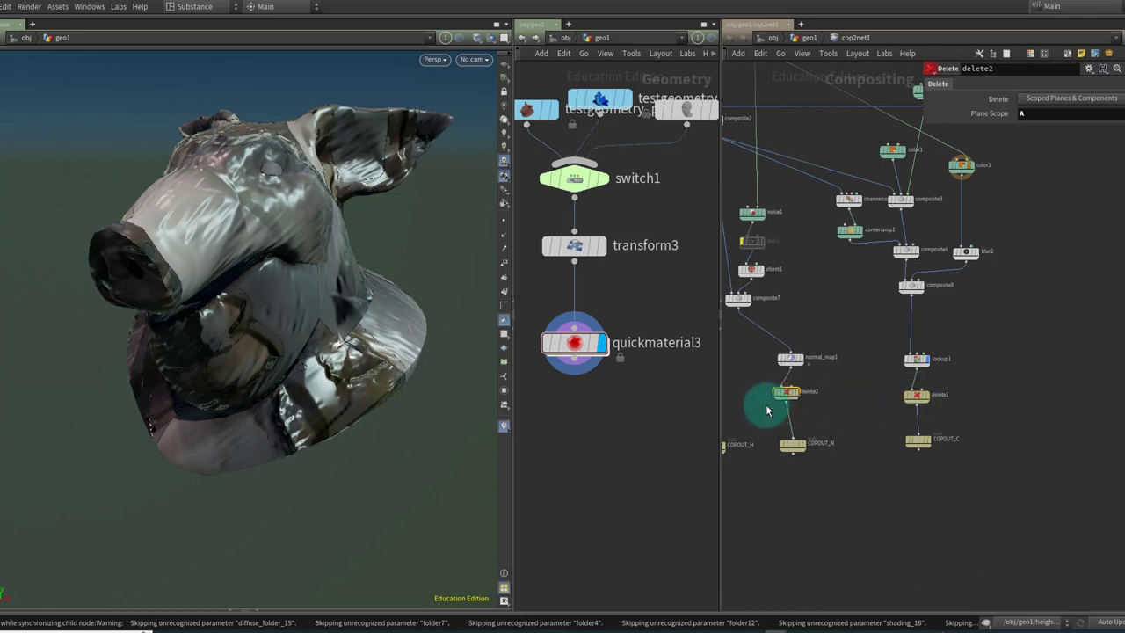
middle_click_drag(767, 410, 871, 402)
left_click_drag(882, 389, 826, 388, "alt")
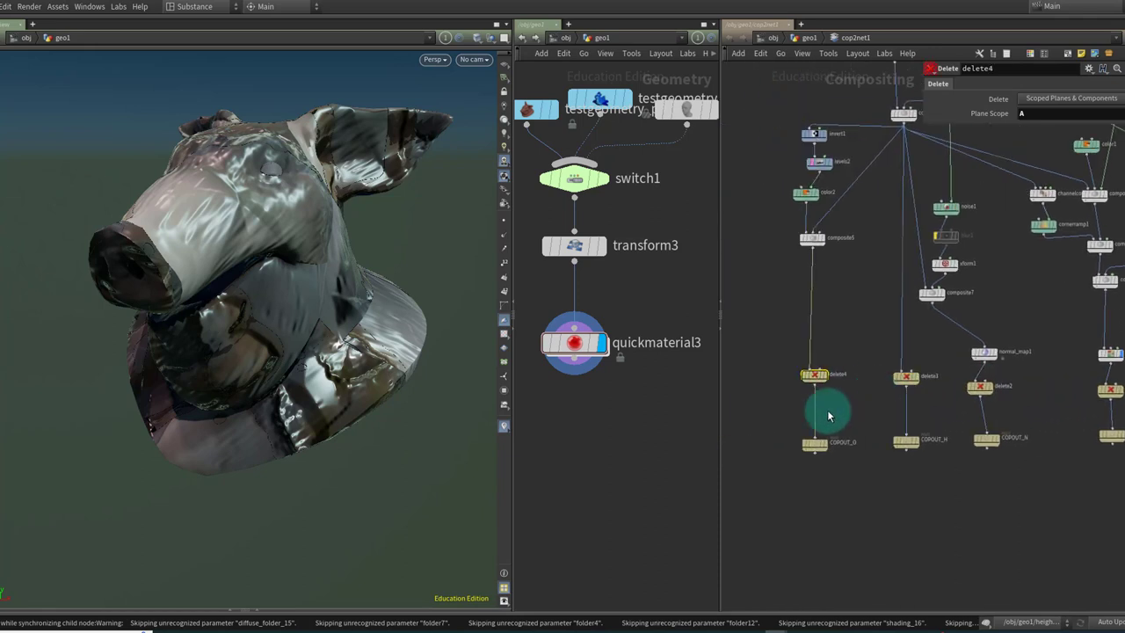
middle_click_drag(829, 316, 824, 346)
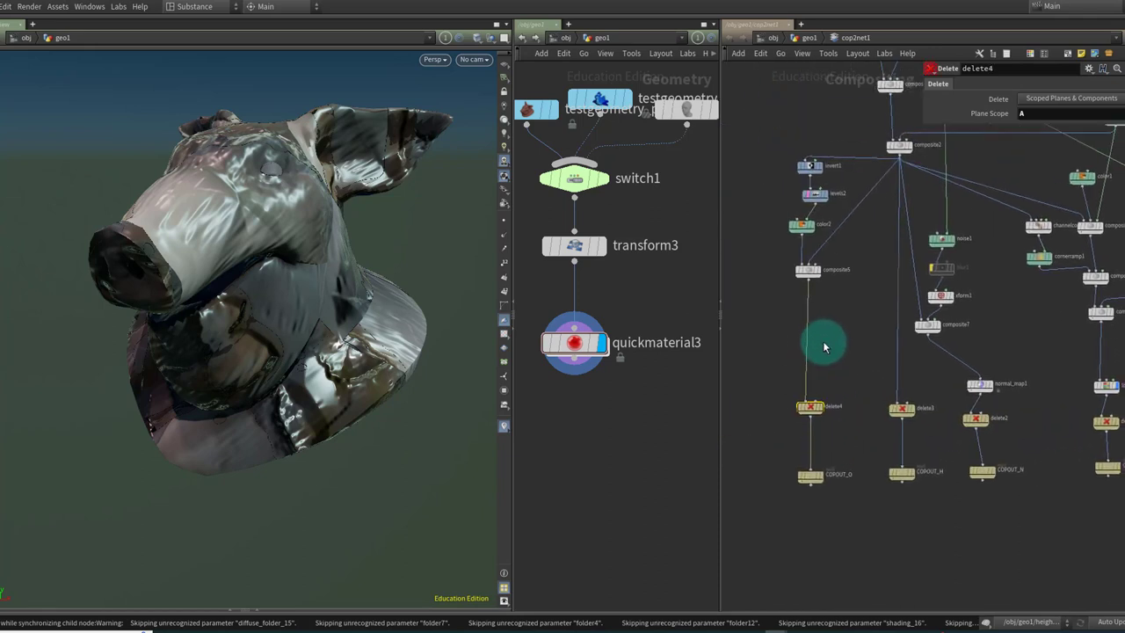
left_click_drag(427, 252, 375, 178)
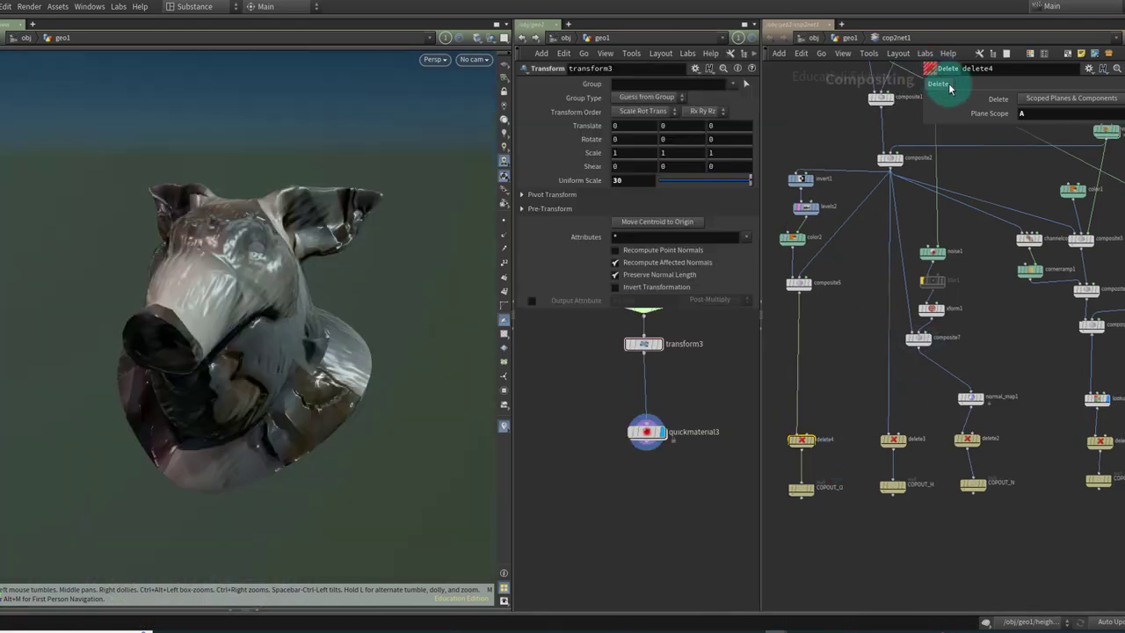
left_click(982, 116)
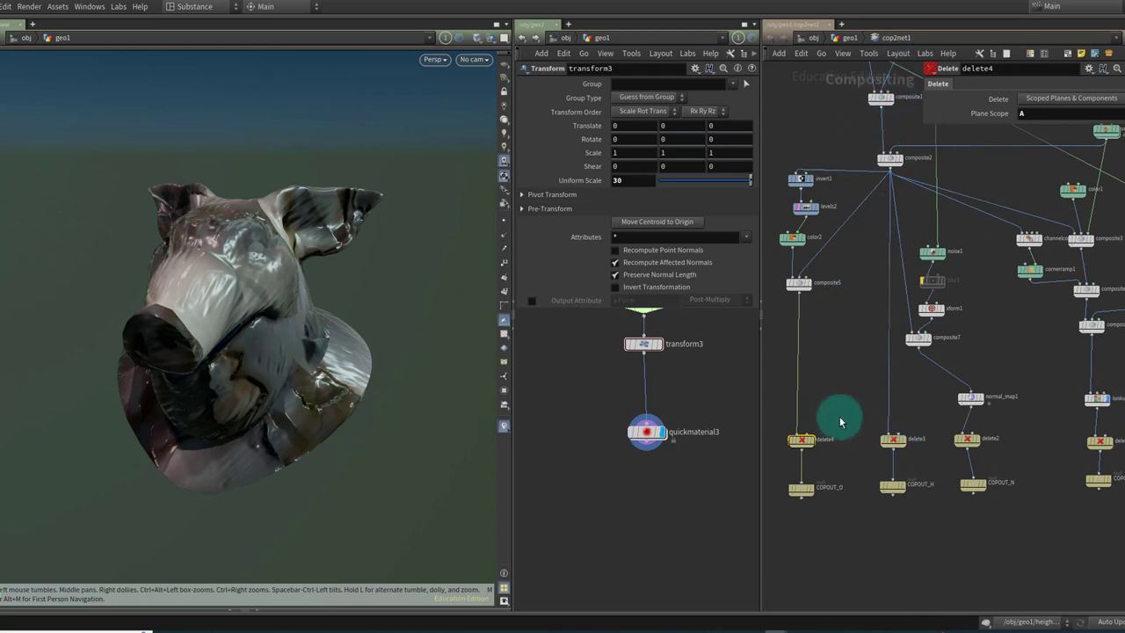
mouse_move(314, 351)
left_mouse_down()
mouse_move(283, 355)
mouse_move(290, 364)
mouse_move(306, 349)
left_mouse_up()
Step: Insert a UV Transform node between transform3 and quickmaterial3
key("Tab")
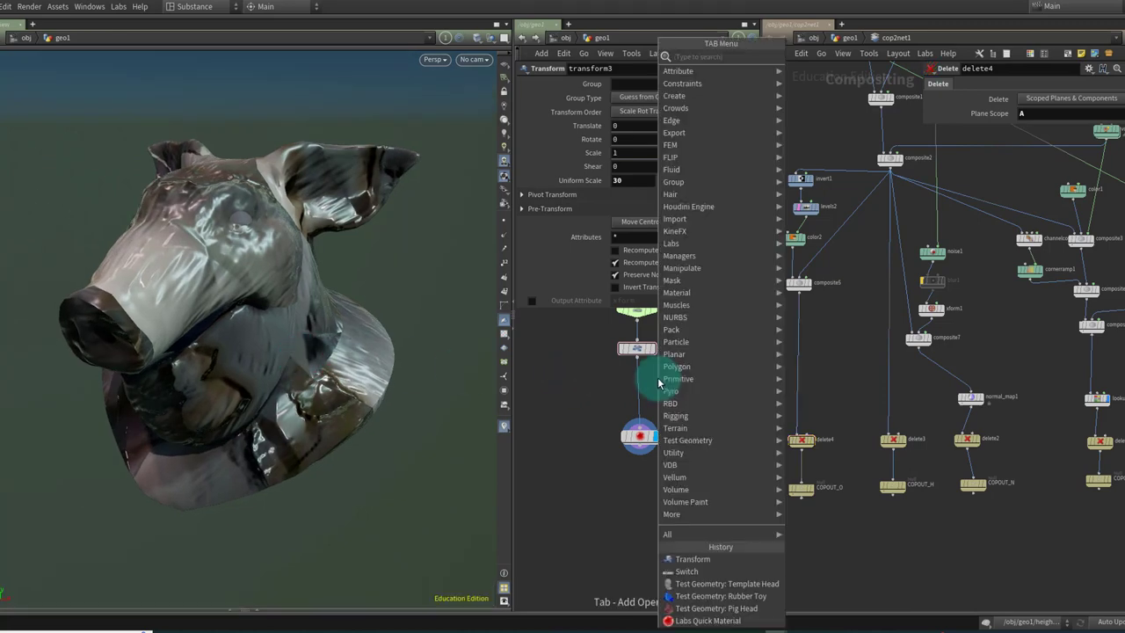
type("uvtran")
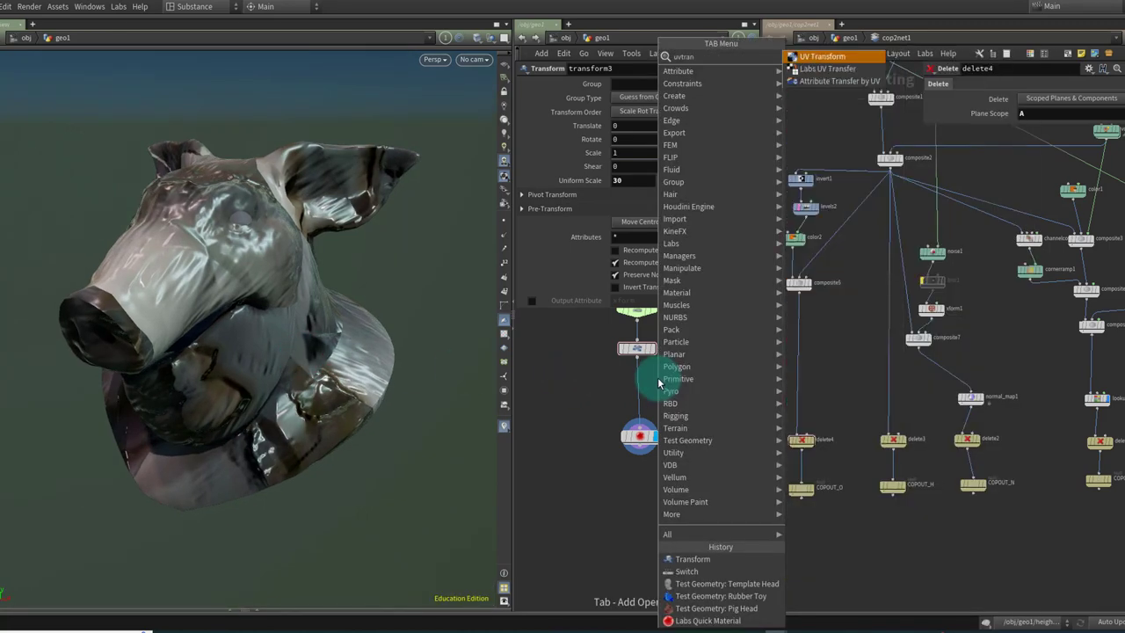
key("Return")
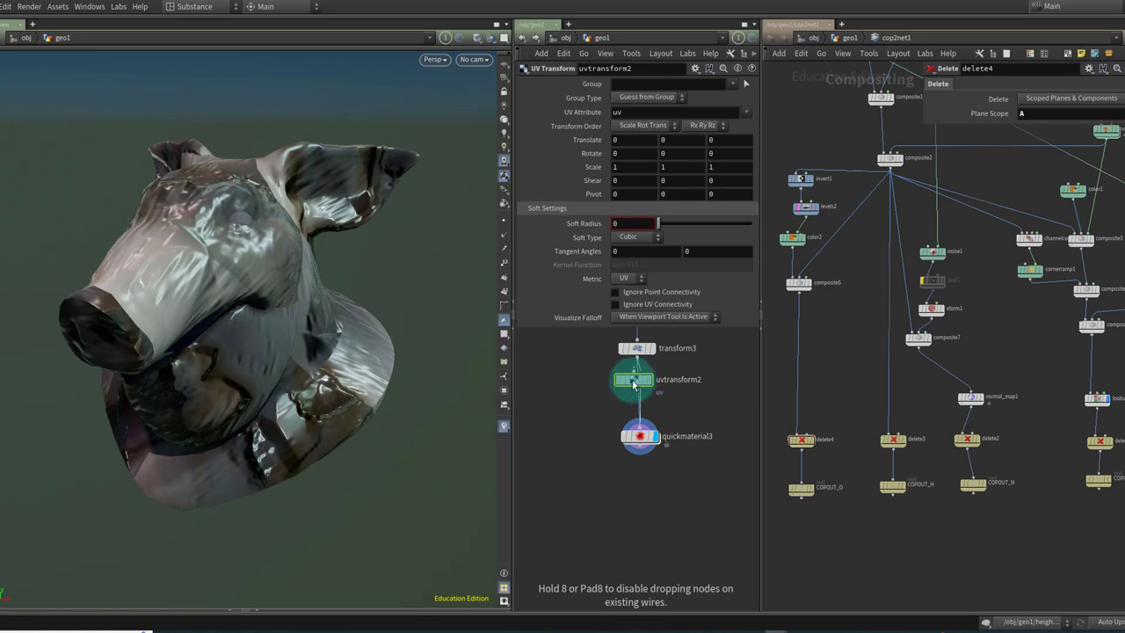
left_click(633, 389)
Step: Reference the UV Transform's Y and Z scale to its X scale and set the X scale to 4
left_click_drag(612, 171, 656, 173)
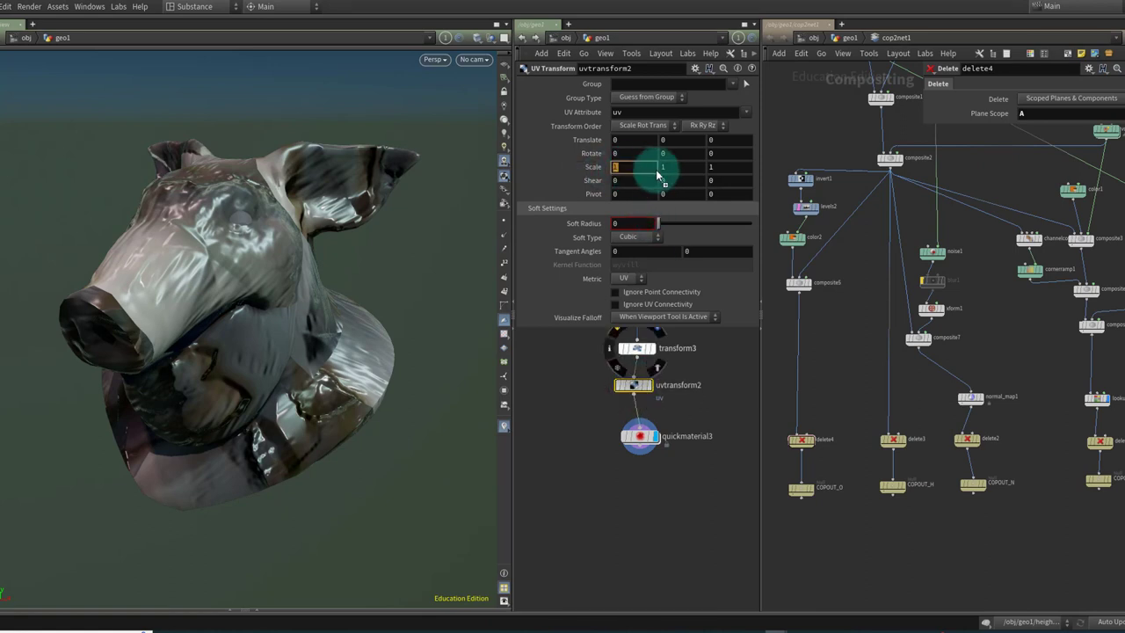
right_click(667, 172)
left_click(681, 180)
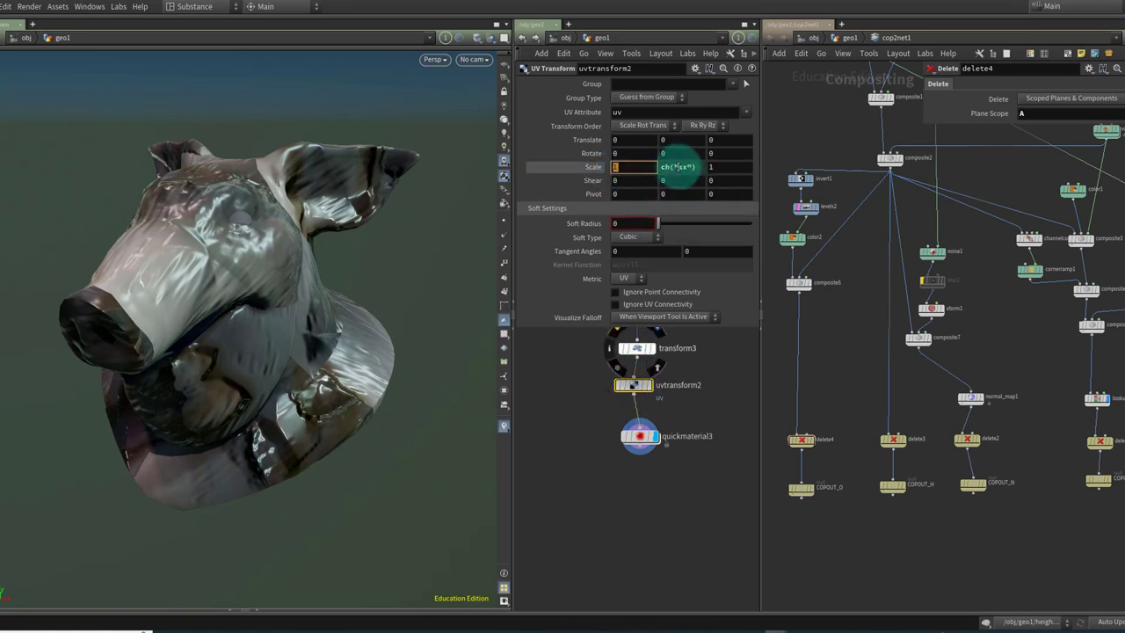
left_click(678, 166)
type("1")
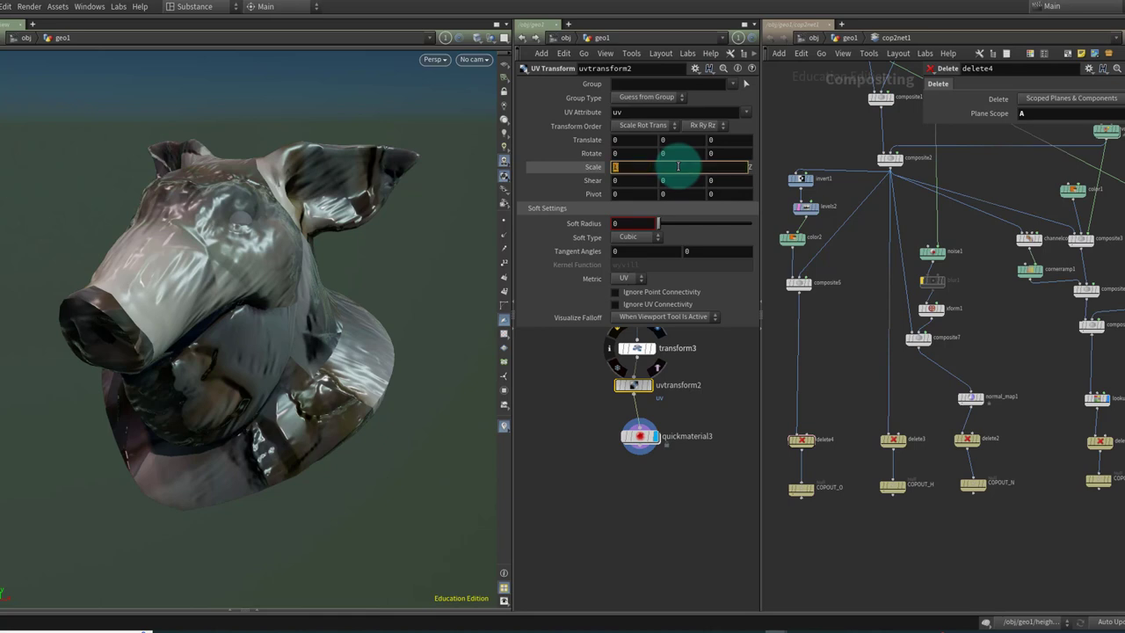
key("Return")
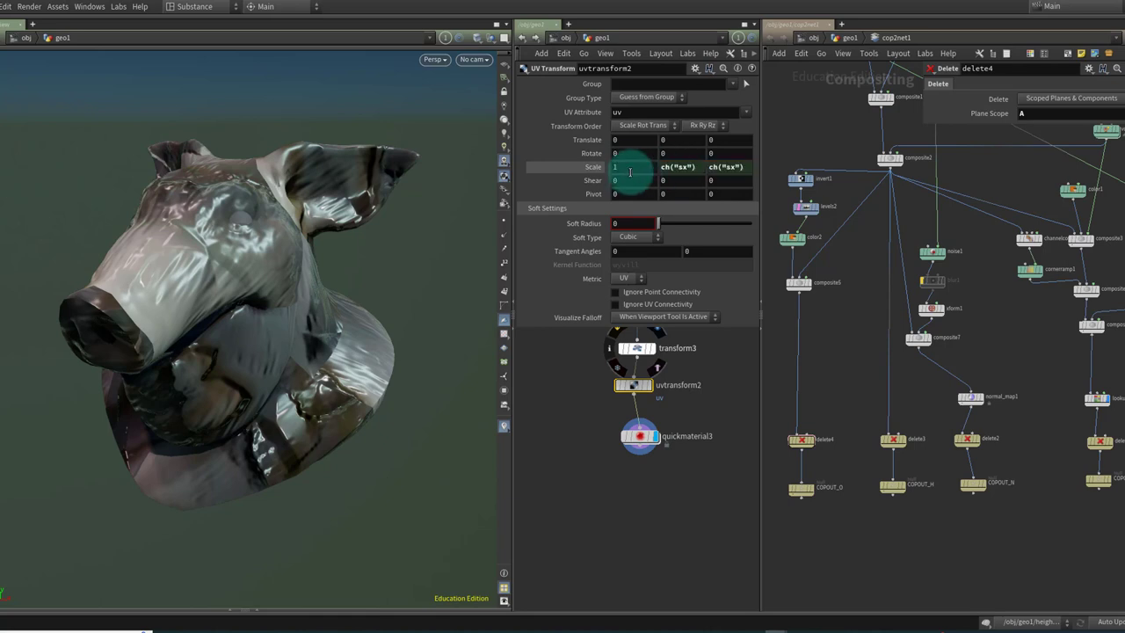
mouse_move(626, 167)
middle_mouse_down()
mouse_move(623, 139)
mouse_move(650, 145)
mouse_move(630, 176)
middle_mouse_up()
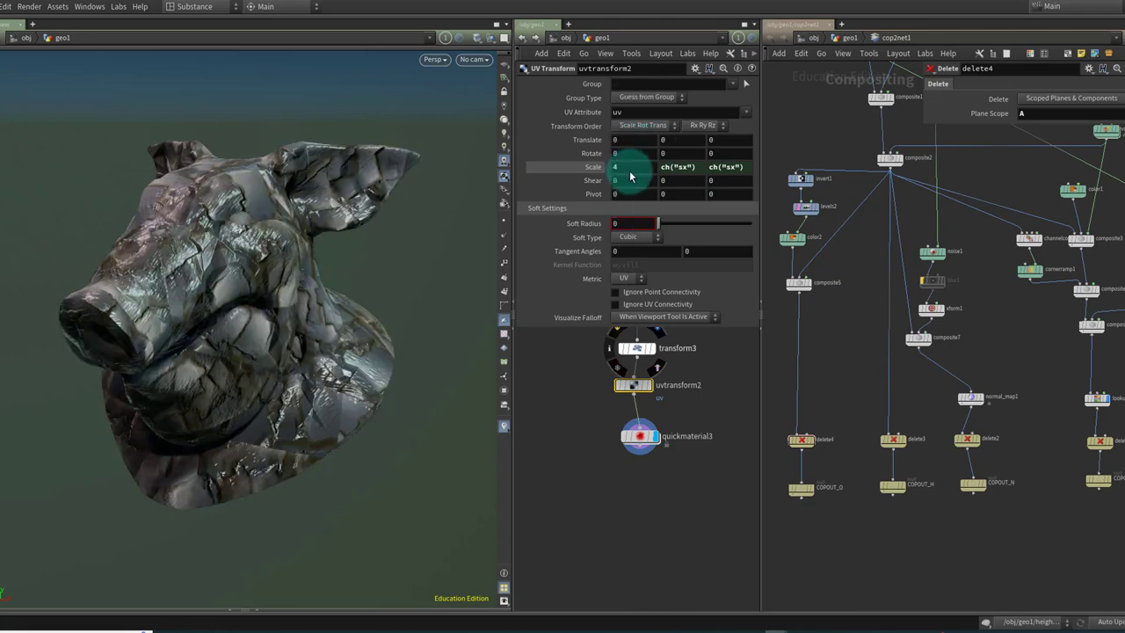
Step: Examine the rescaled rock texture on the pig head from several angles
mouse_move(252, 231)
left_mouse_down()
mouse_move(316, 231)
mouse_move(307, 246)
mouse_move(217, 235)
mouse_move(271, 170)
mouse_move(254, 246)
mouse_move(237, 246)
mouse_move(304, 276)
mouse_move(247, 250)
mouse_move(301, 252)
mouse_move(194, 234)
mouse_move(332, 266)
left_mouse_up()
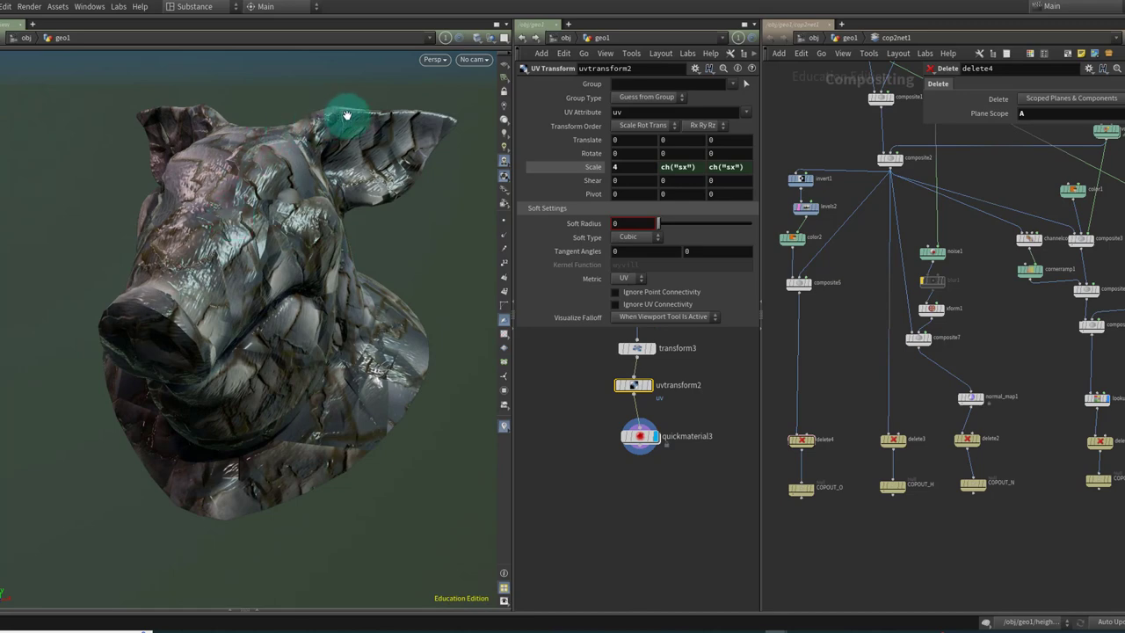
left_click(504, 177)
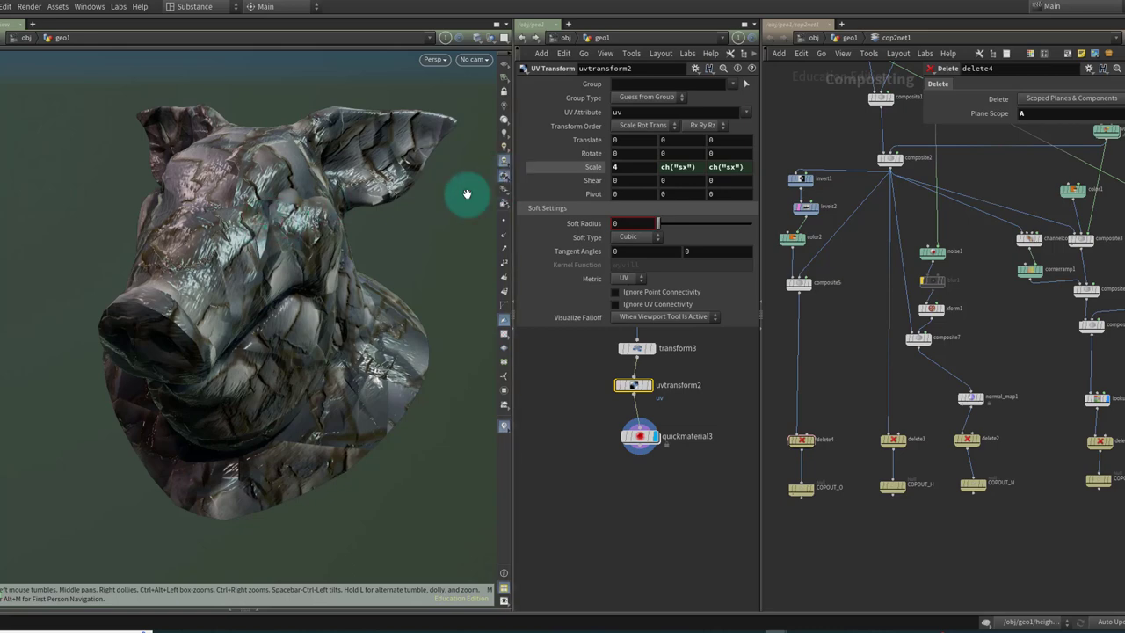
mouse_move(396, 216)
left_mouse_down()
mouse_move(377, 219)
mouse_move(364, 202)
mouse_move(400, 209)
left_mouse_up()
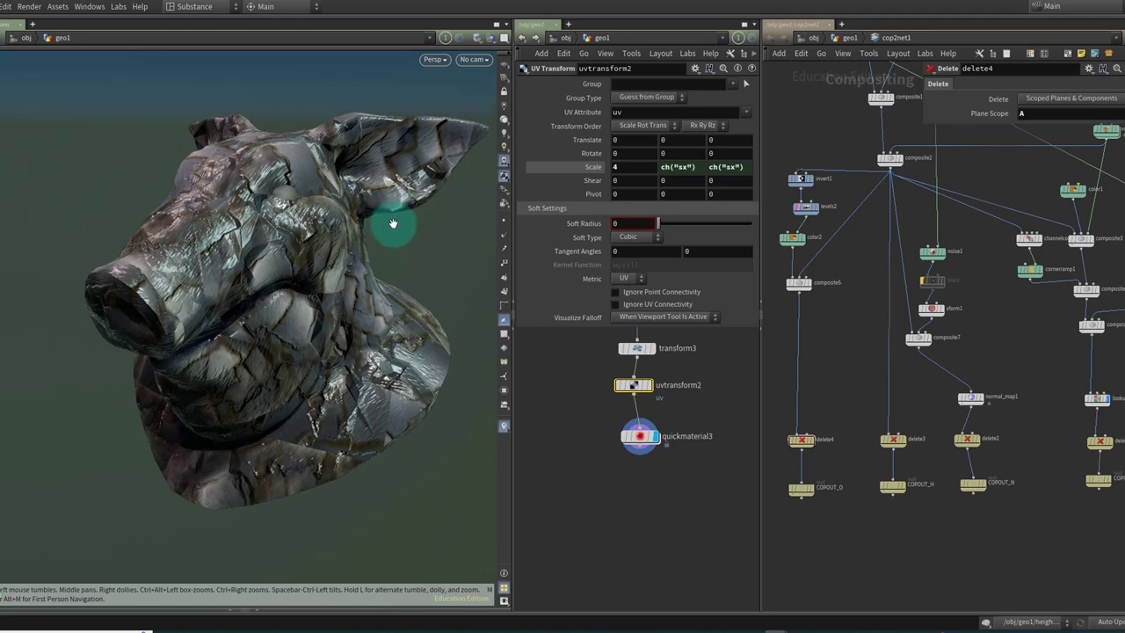
mouse_move(640, 442)
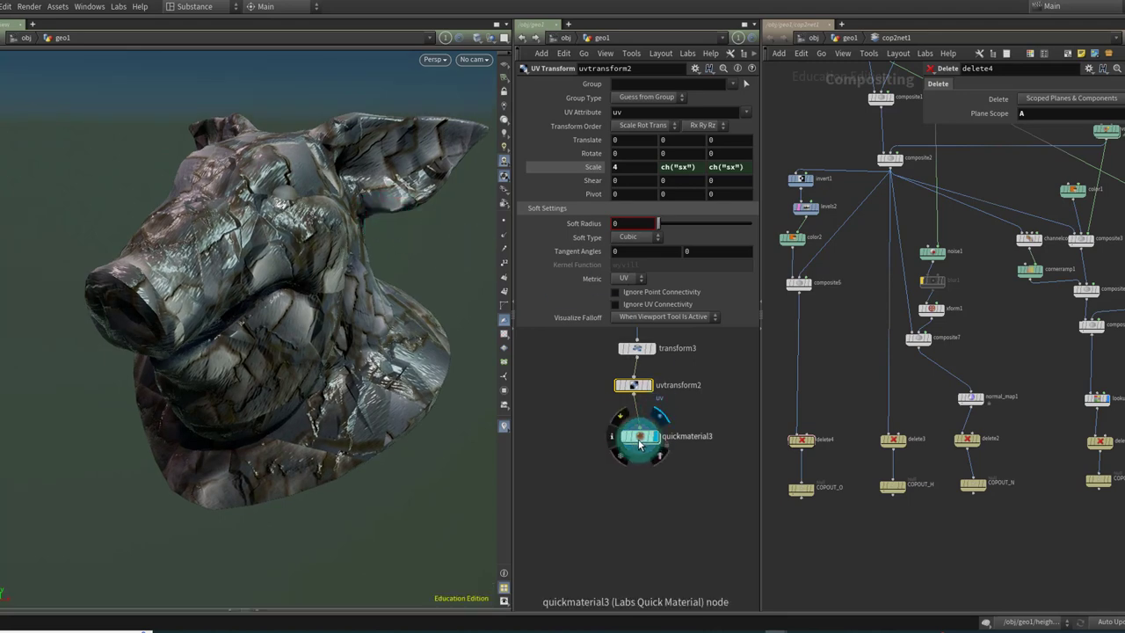
left_click_drag(643, 440, 638, 438)
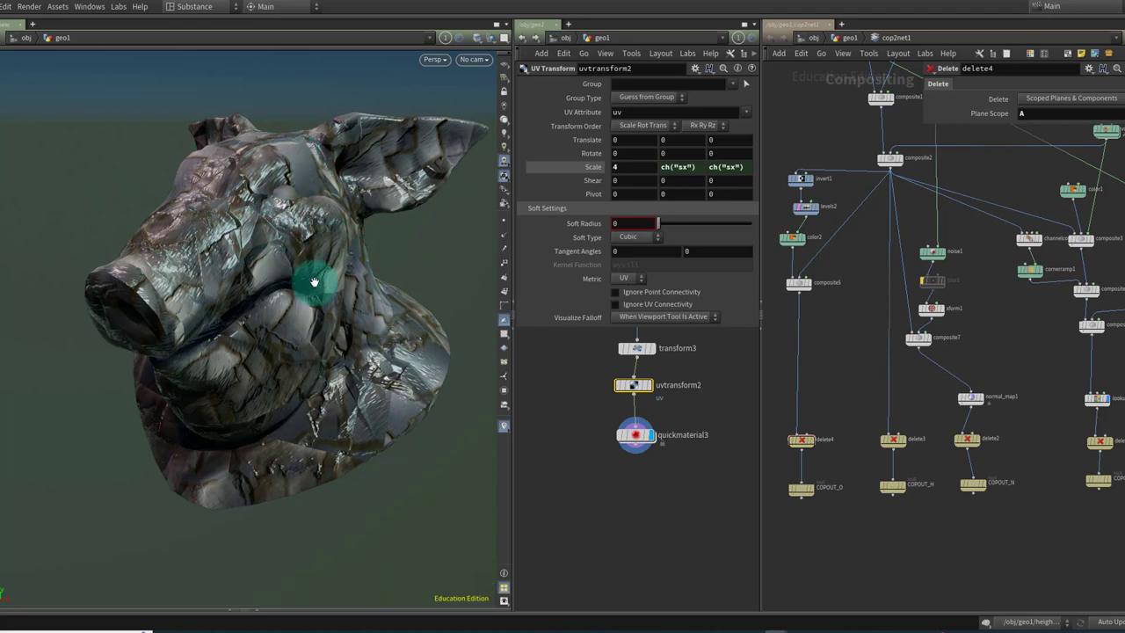
left_click_drag(314, 281, 286, 343)
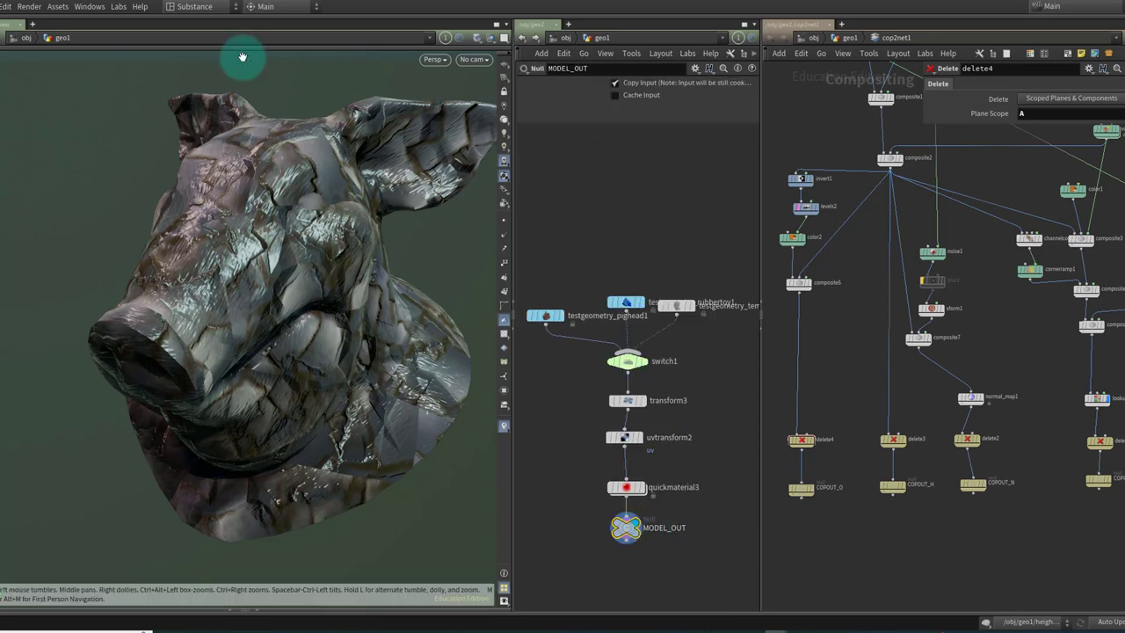
Step: Switch to the Solaris desktop and add a Scene Import node to the stage network
left_click(197, 7)
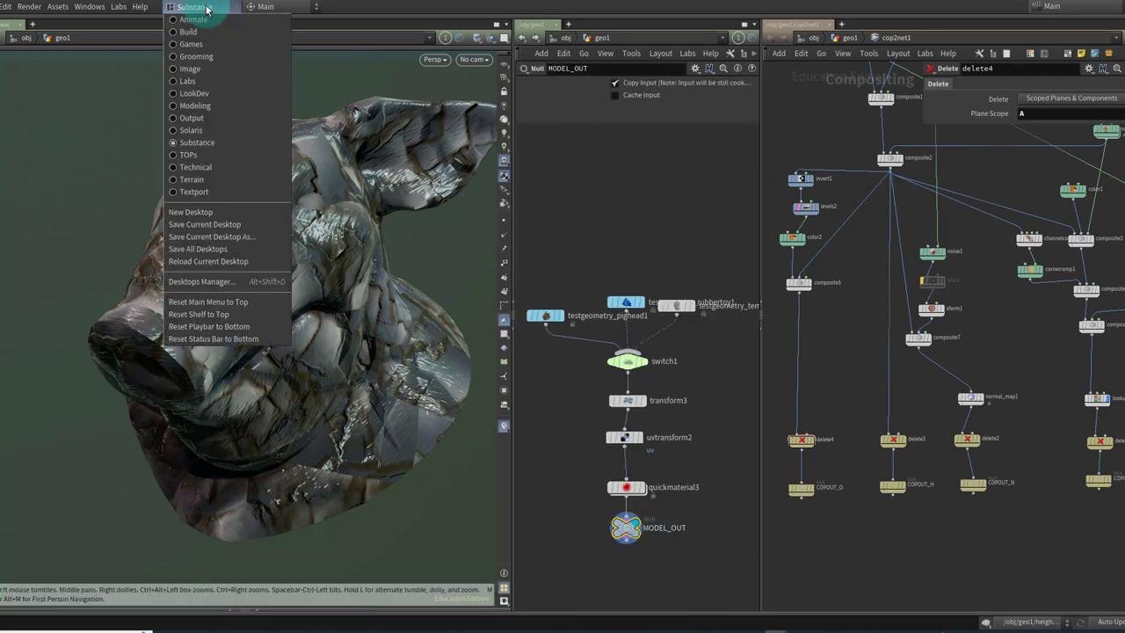
left_click(219, 130)
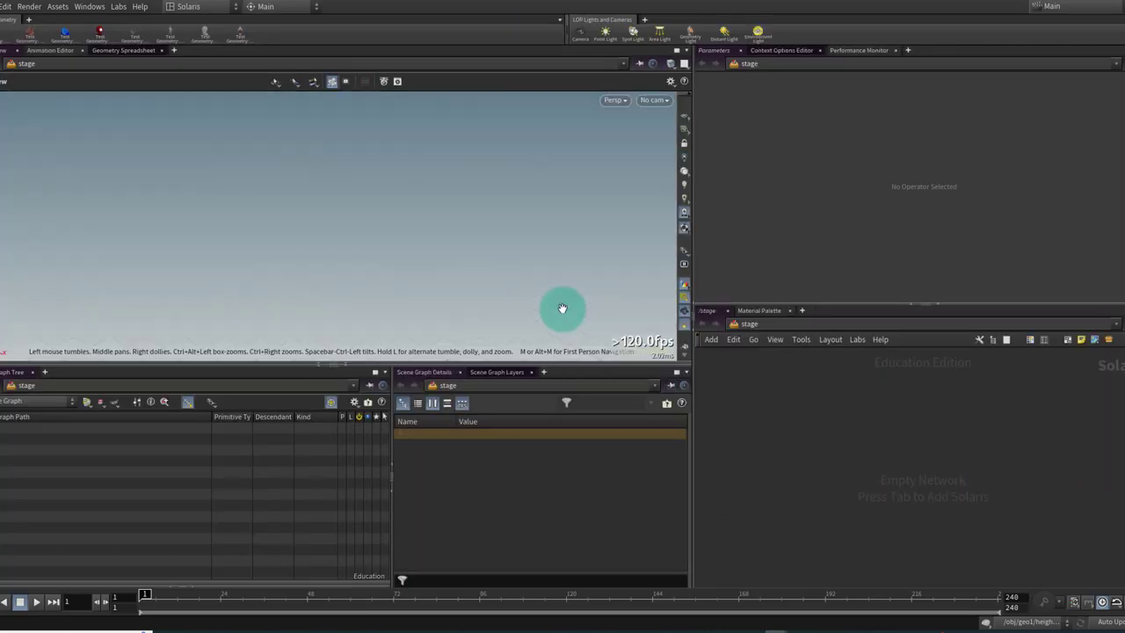
key("Tab")
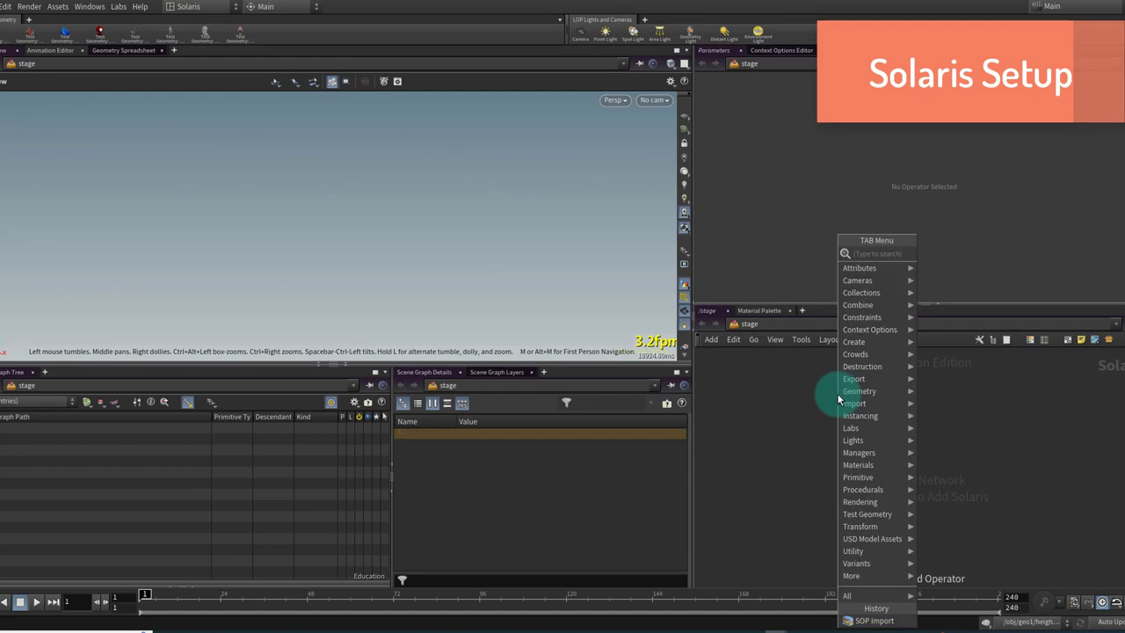
type("scene")
key("Return")
left_click(837, 394)
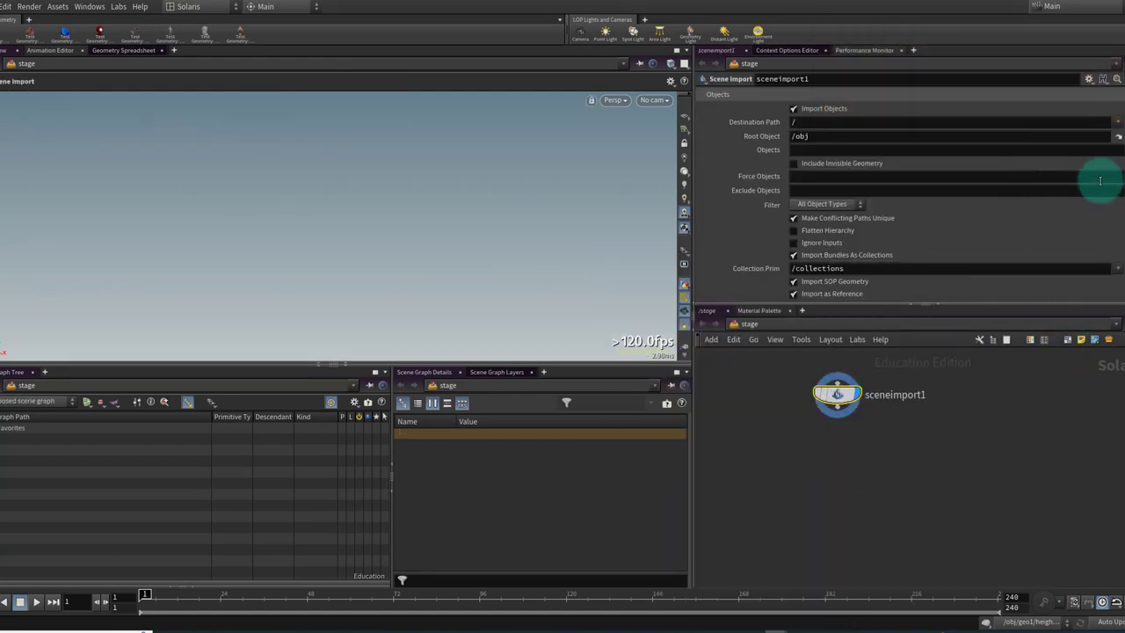
Step: Set the Scene Import node's objects to /obj/geo1
left_click(1119, 150)
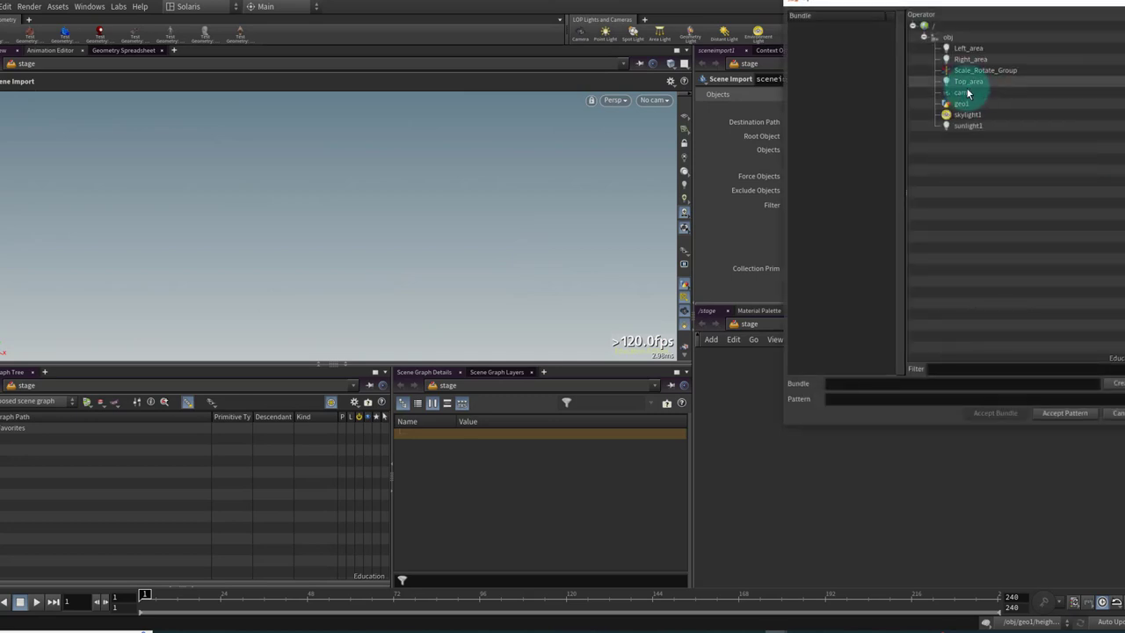
left_click(962, 104)
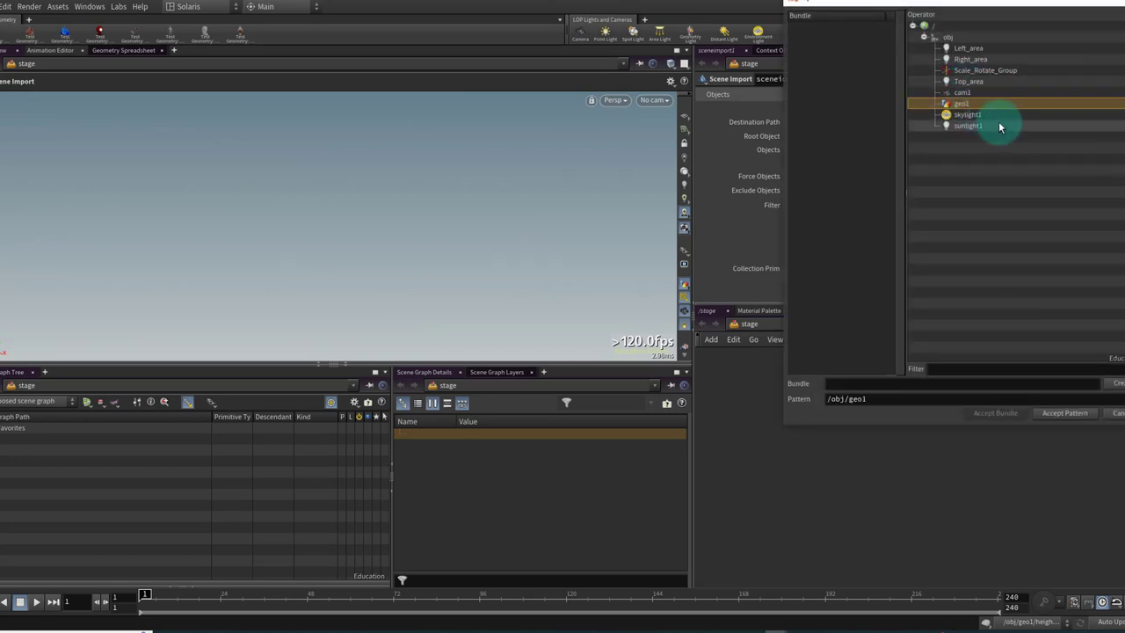
left_click(1064, 412)
key("space+g")
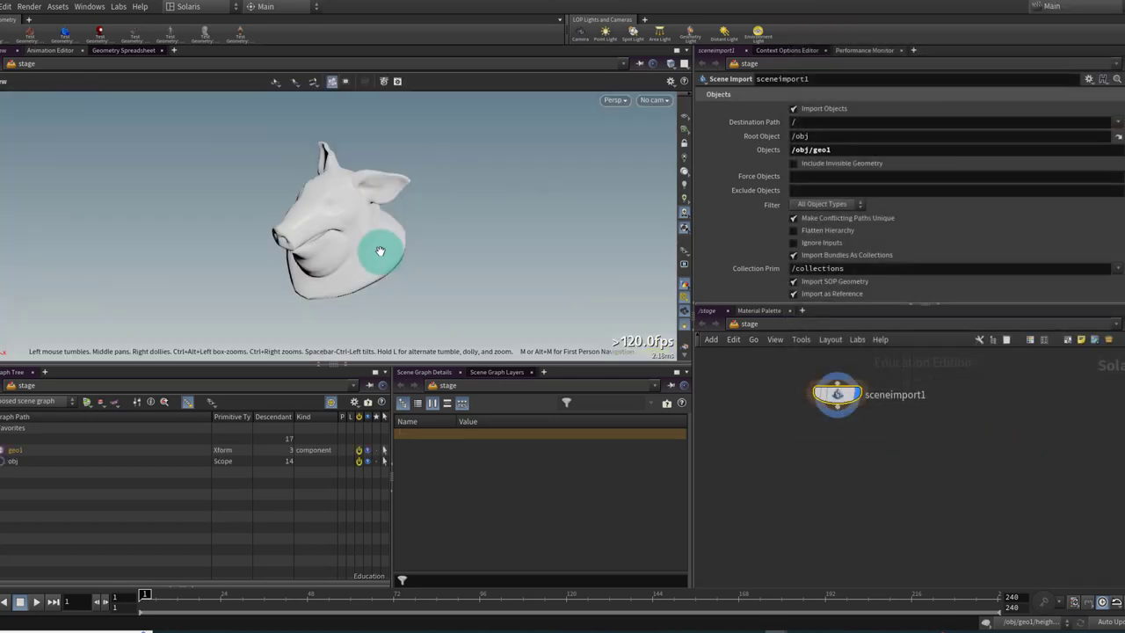
left_click_drag(358, 262, 489, 251, "alt")
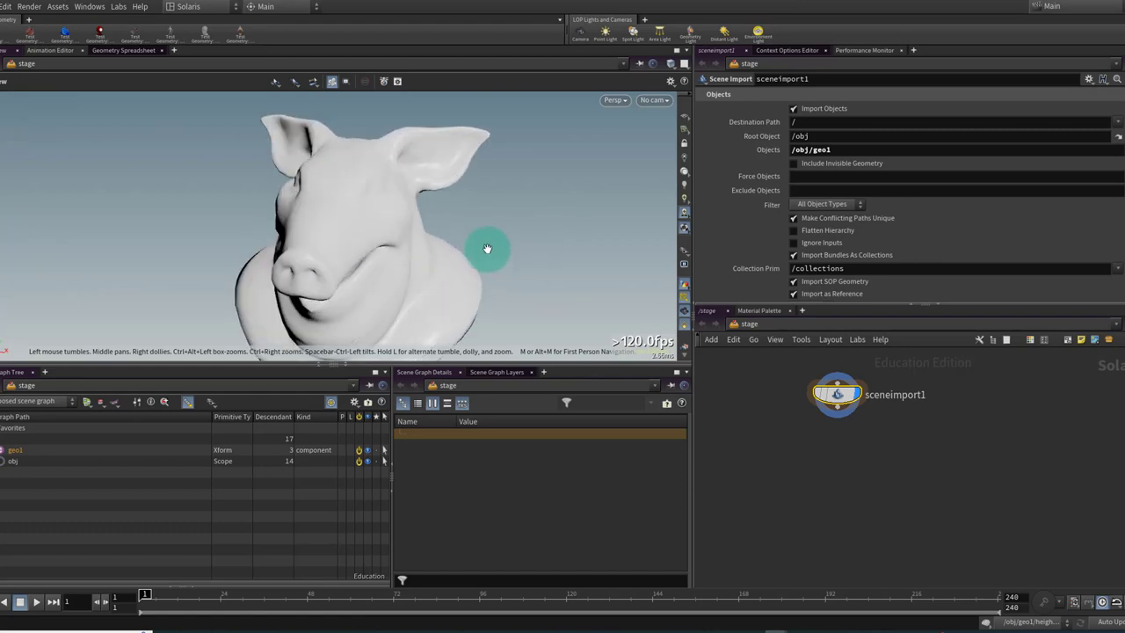
Step: Append a Material Library node and an Assign Material node below the Scene Import node
middle_click_drag(844, 486, 845, 468)
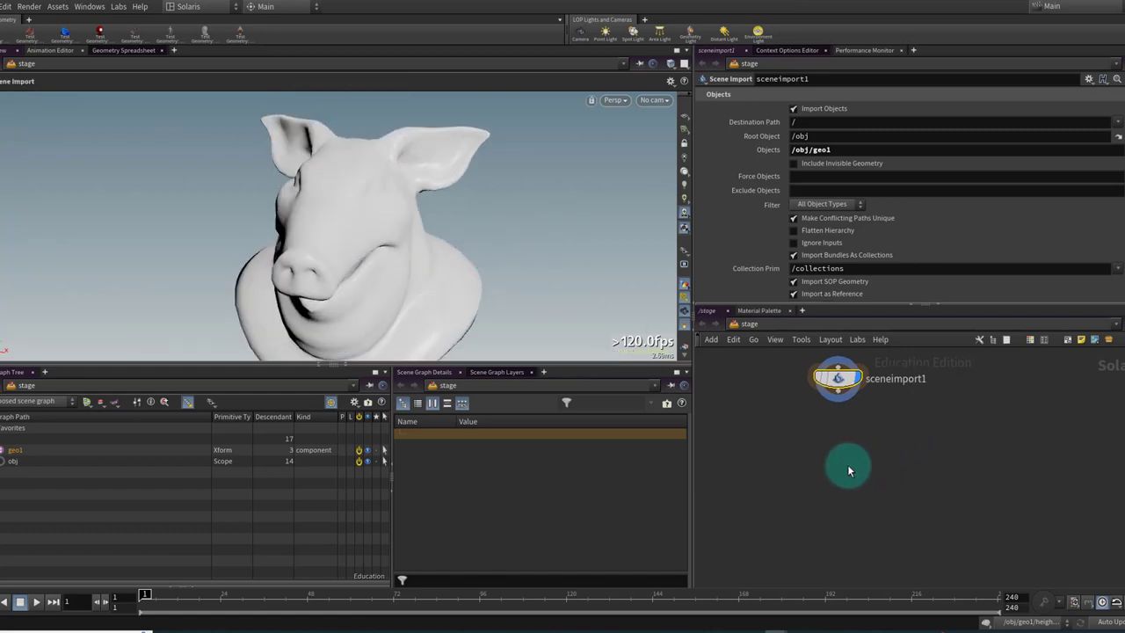
key("Tab")
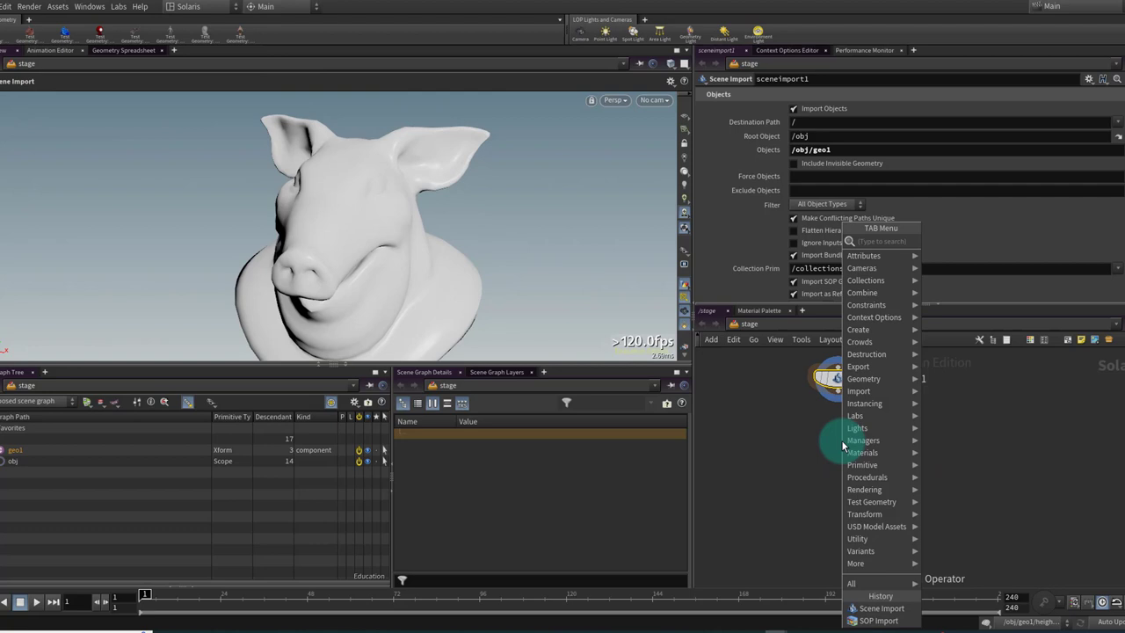
type("materi")
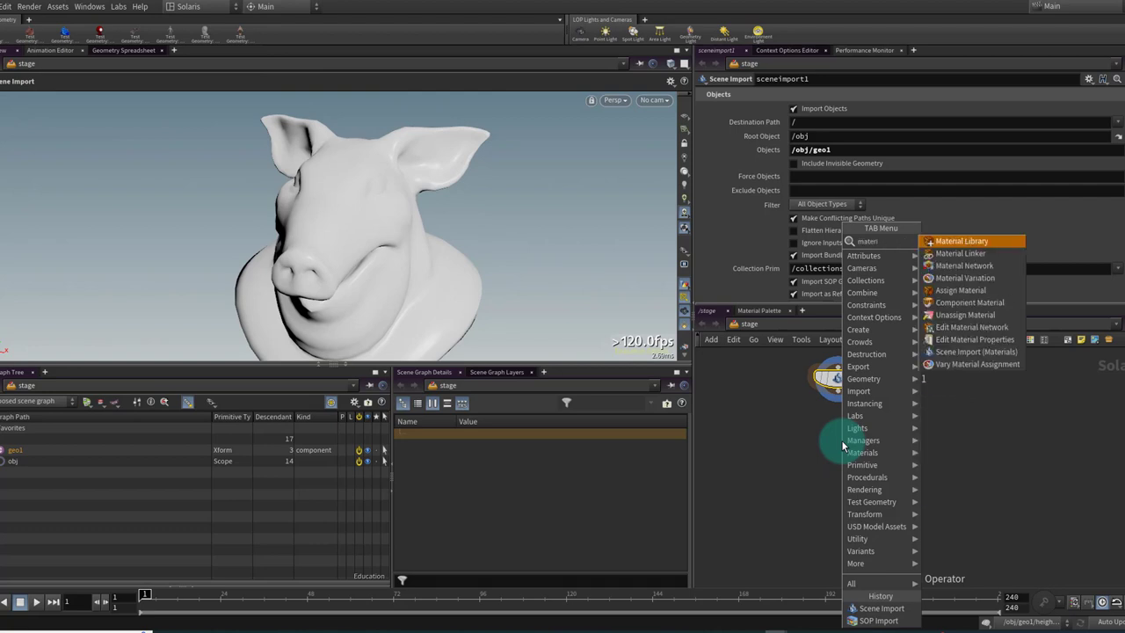
key("Return")
key("Tab")
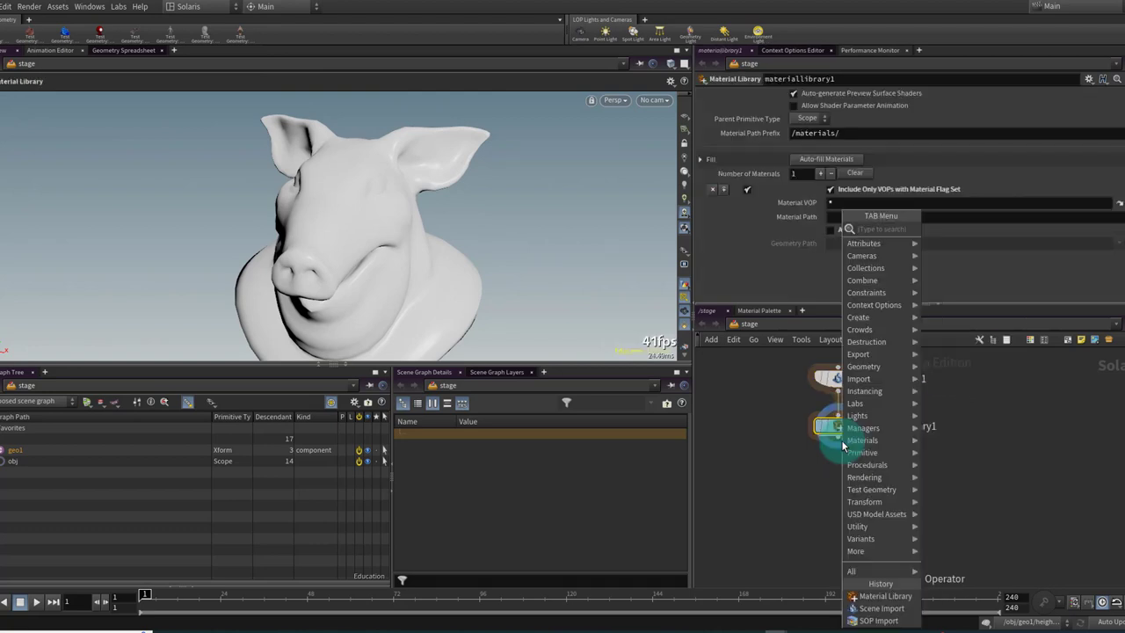
type("assi")
key("Return")
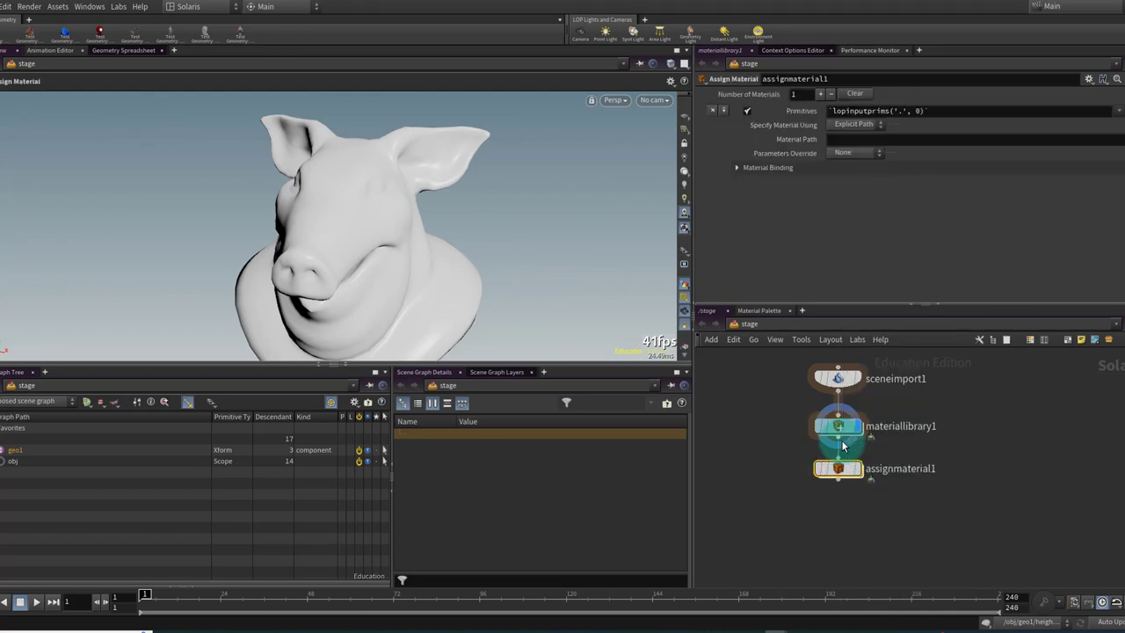
Step: Append a Merge node after Assign Material and connect a new Camera node to it
key("Tab")
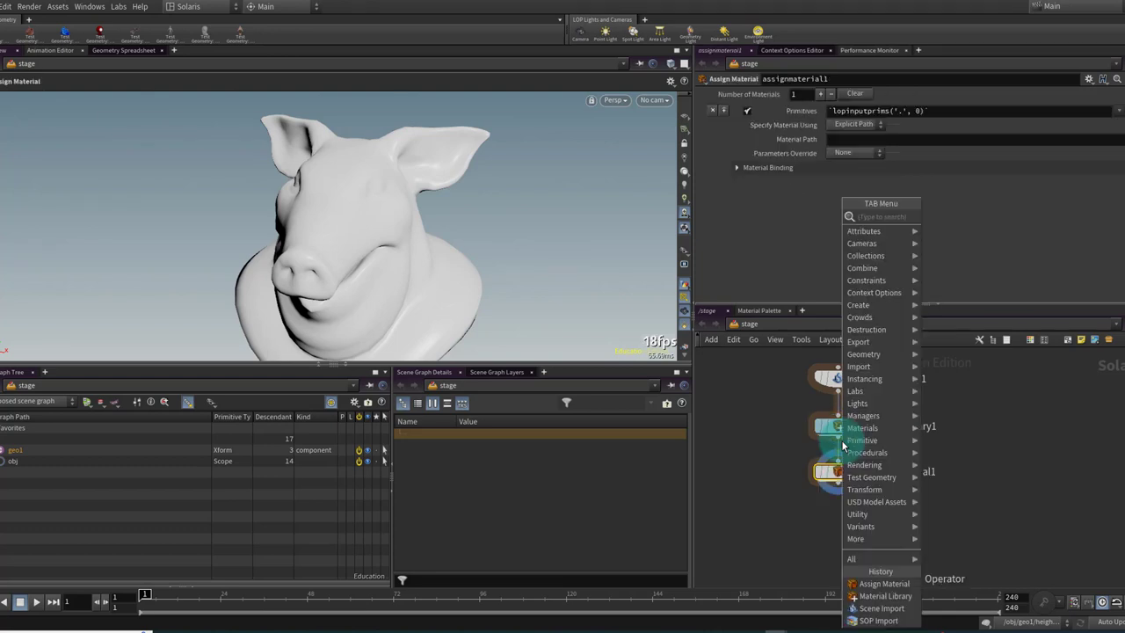
type("merge")
key("Return")
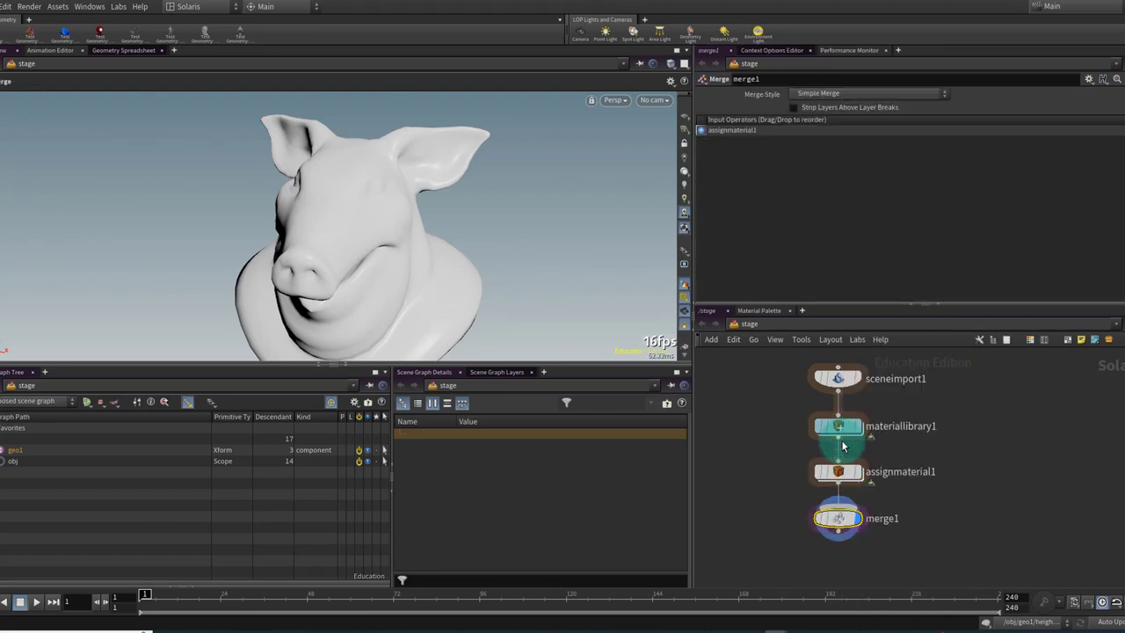
key("Tab")
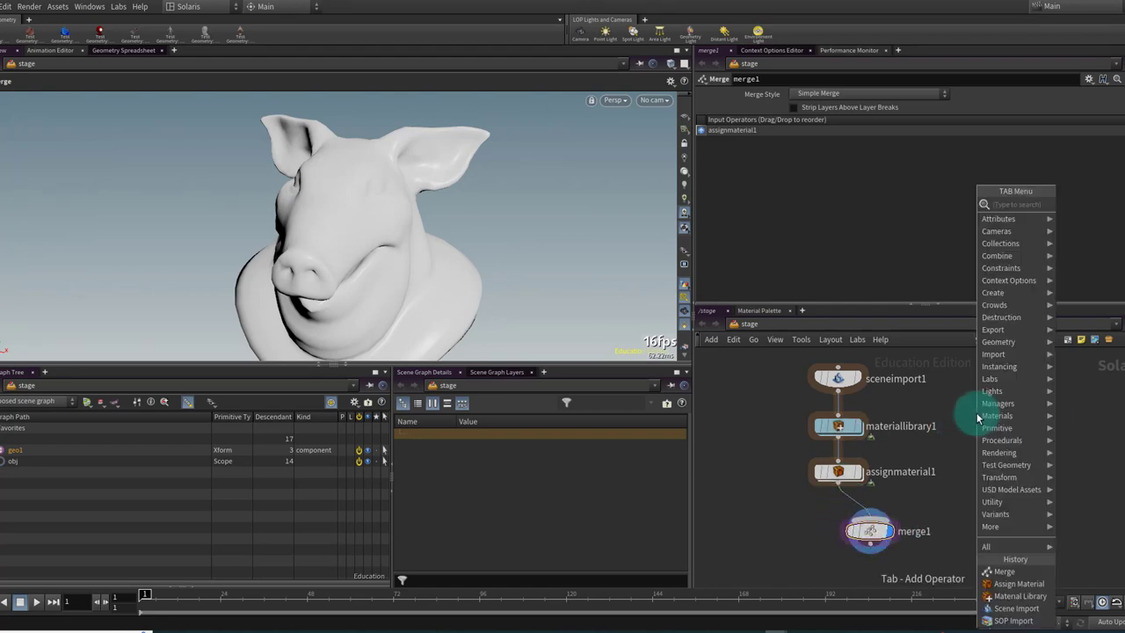
type("camera")
key("Return")
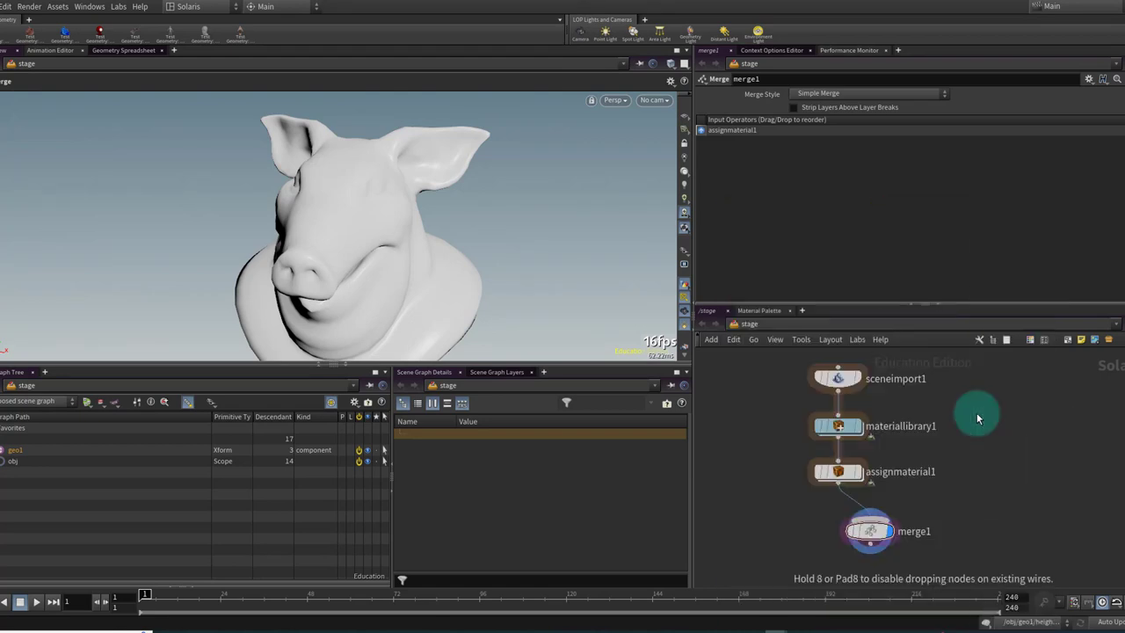
left_click(976, 412)
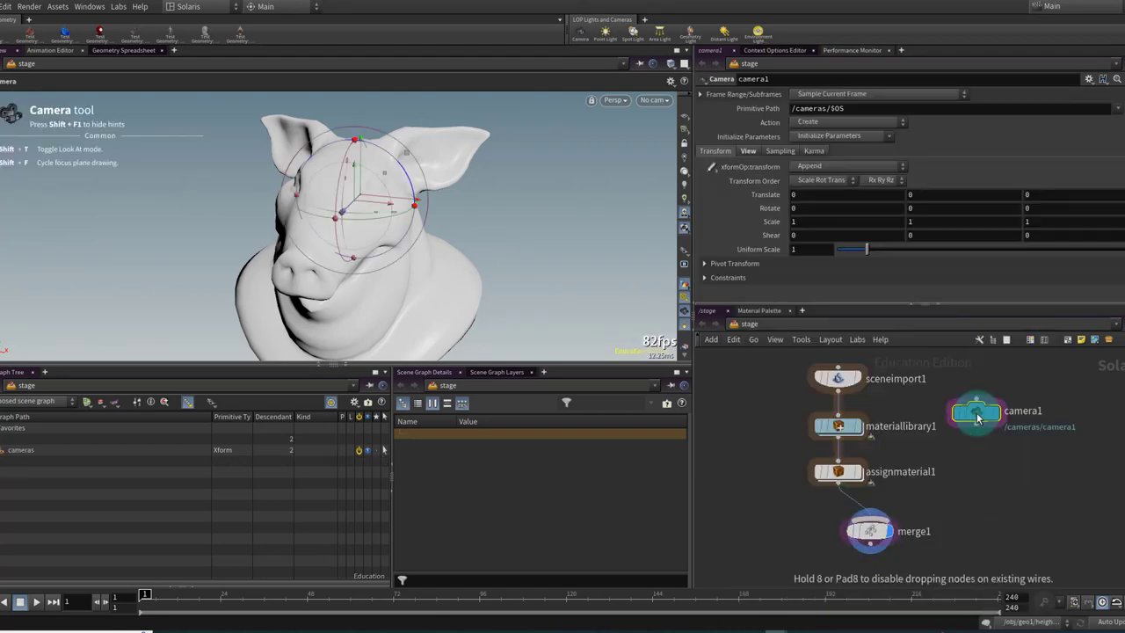
left_click(868, 516)
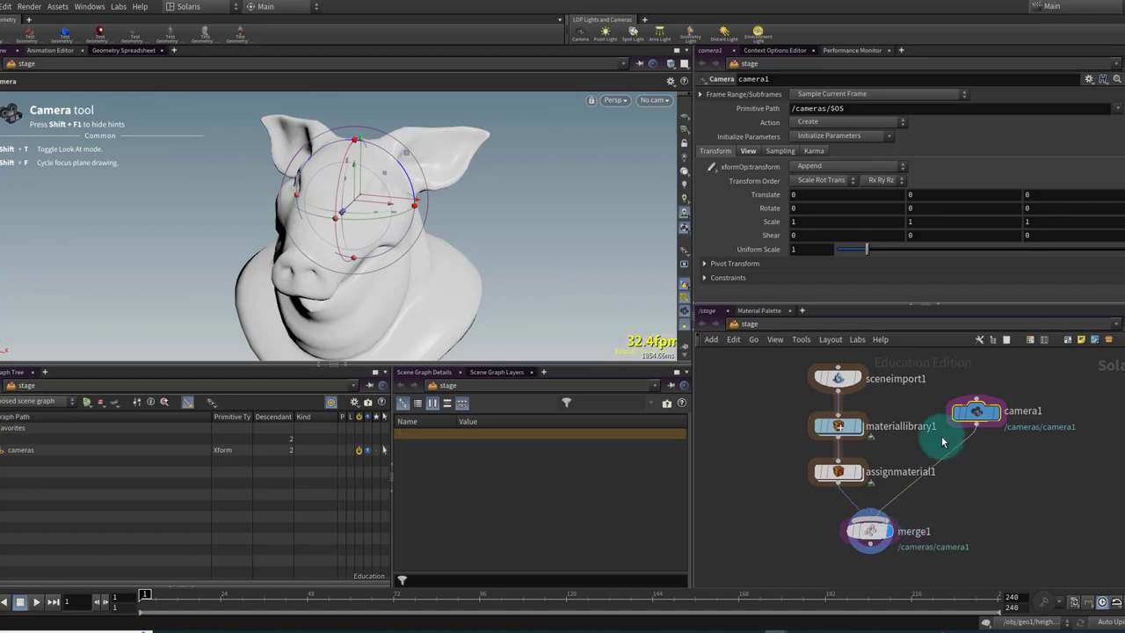
Step: Look through camera1 with the camera locked to the view and frame the pig head closely
left_click(653, 101)
left_click(671, 113)
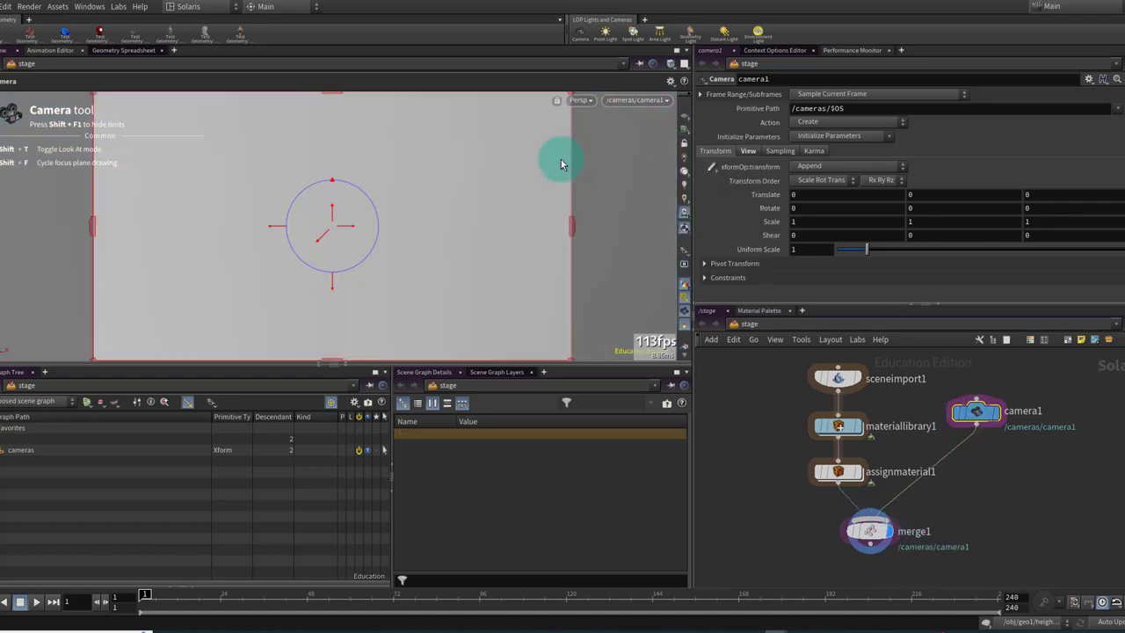
left_click(684, 144)
key("space+h")
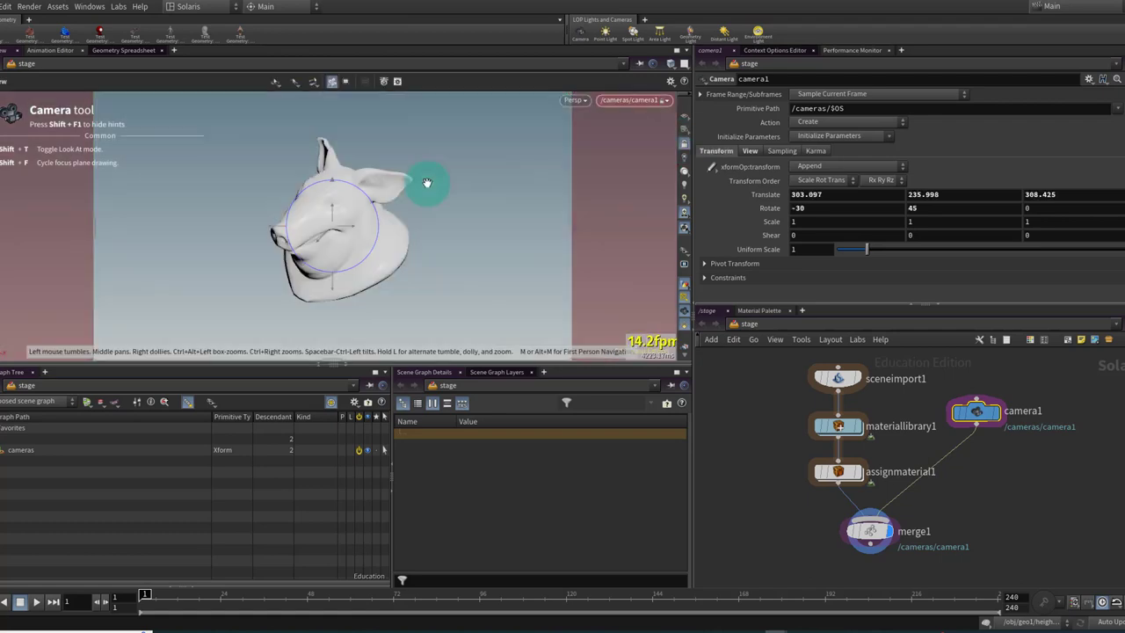
right_click_drag(312, 219, 459, 212)
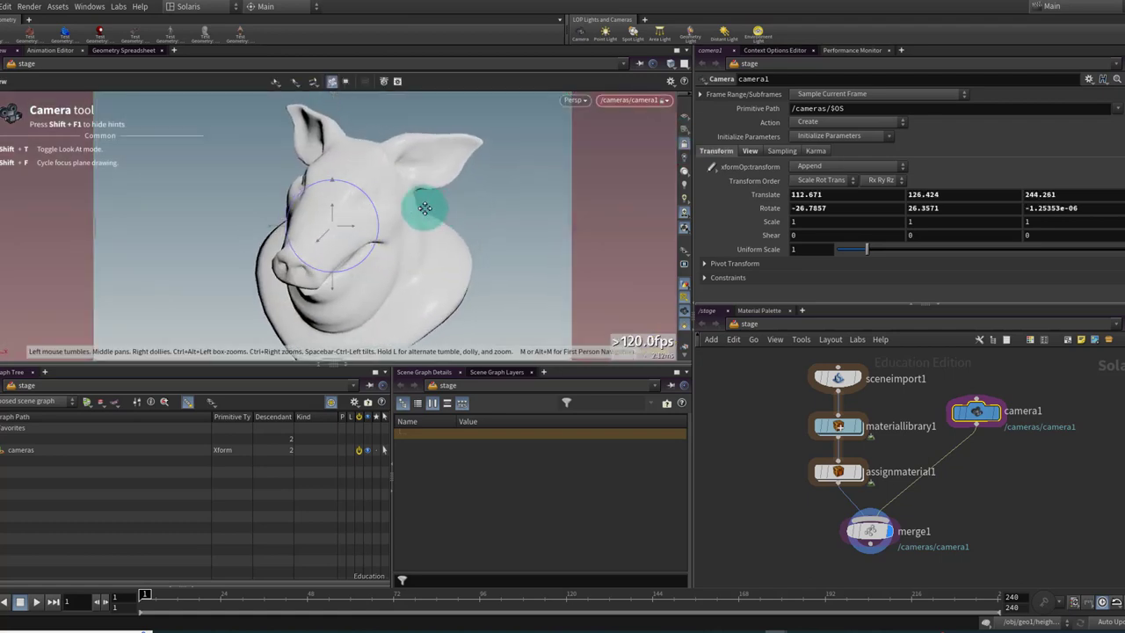
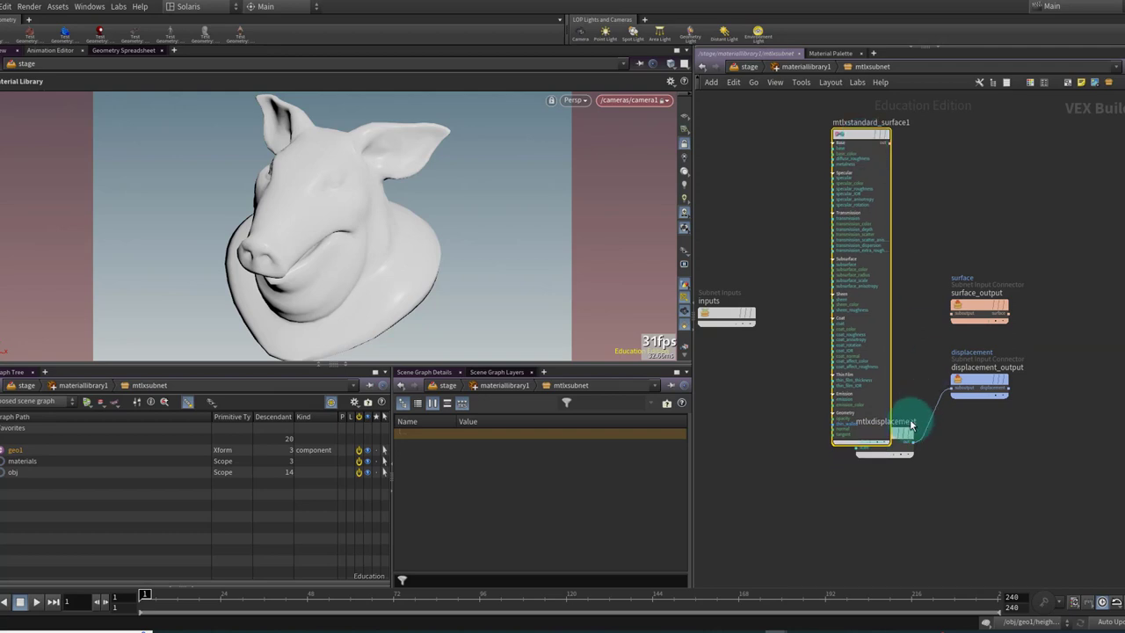
Step: Move the mtlxdisplacement and displacement_output nodes down, clear of the standard surface node
left_click_drag(904, 431, 885, 485)
mouse_move(980, 378)
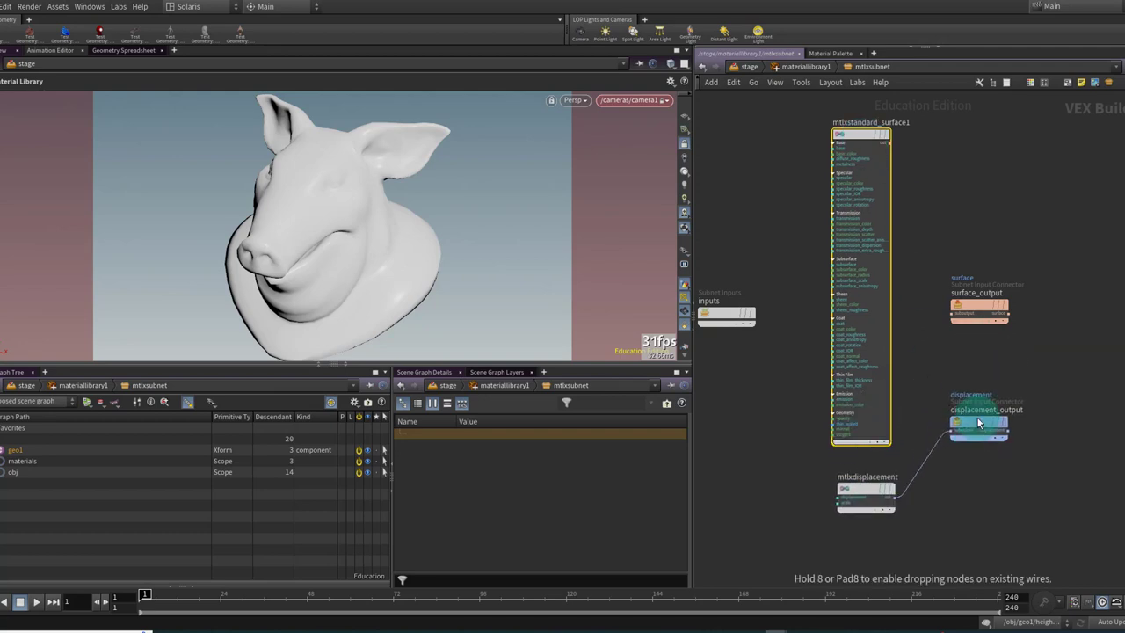
middle_click_drag(926, 236, 948, 268)
Step: Connect the output of mtlxstandard_surface1 to the surface_output node
key("Tab")
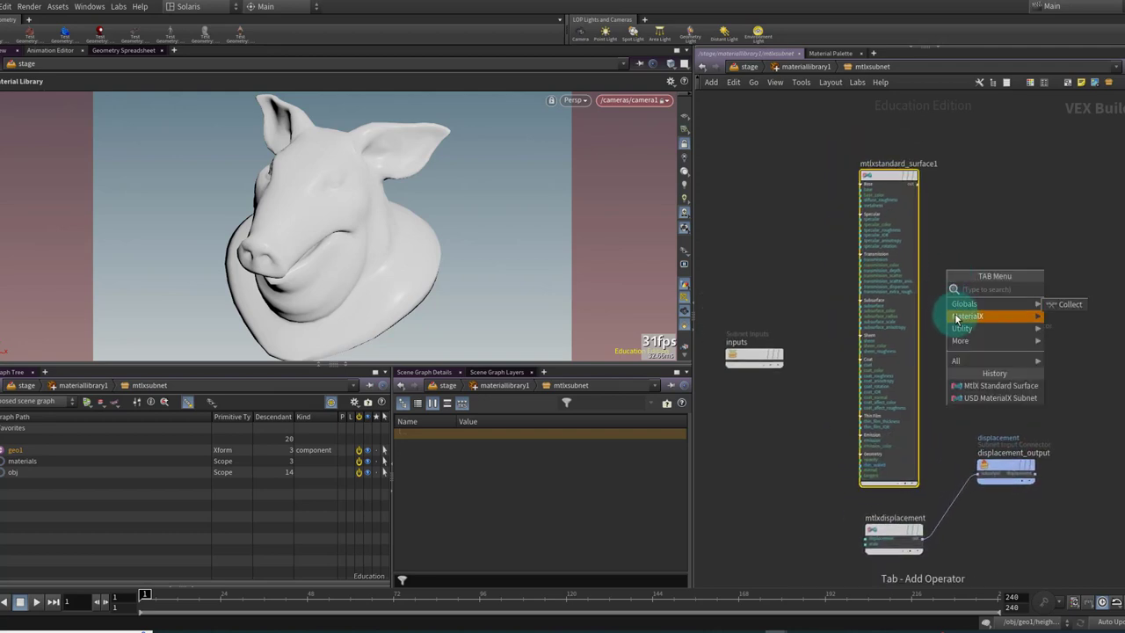
left_click(830, 307)
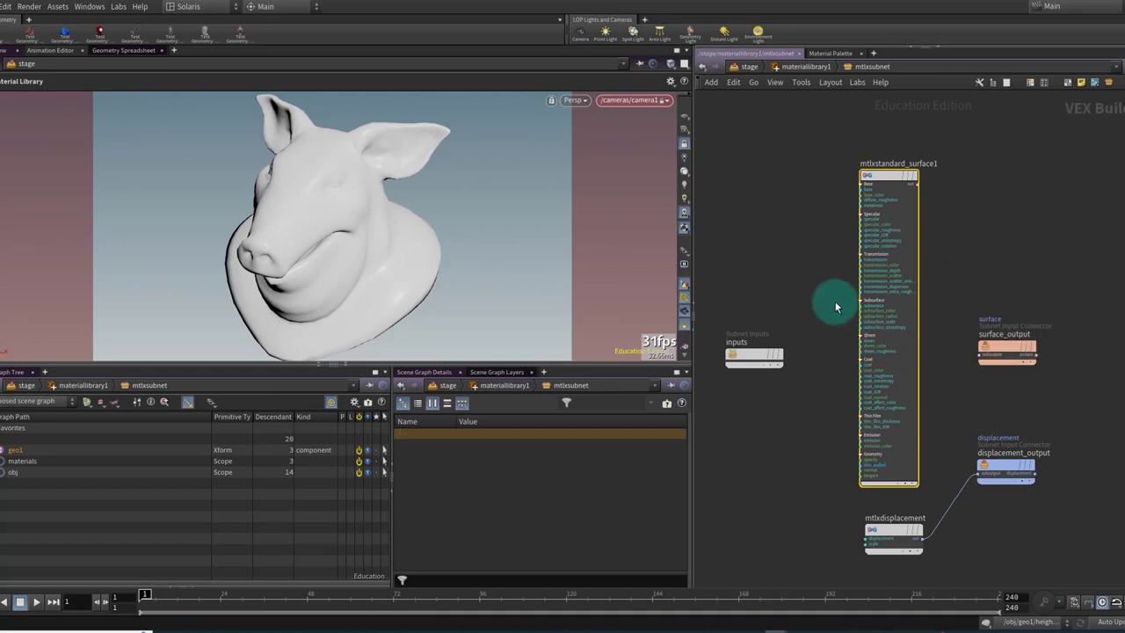
scroll(836, 304, "down", 2)
middle_click_drag(836, 304, 856, 311)
scroll(939, 273, "up", 4)
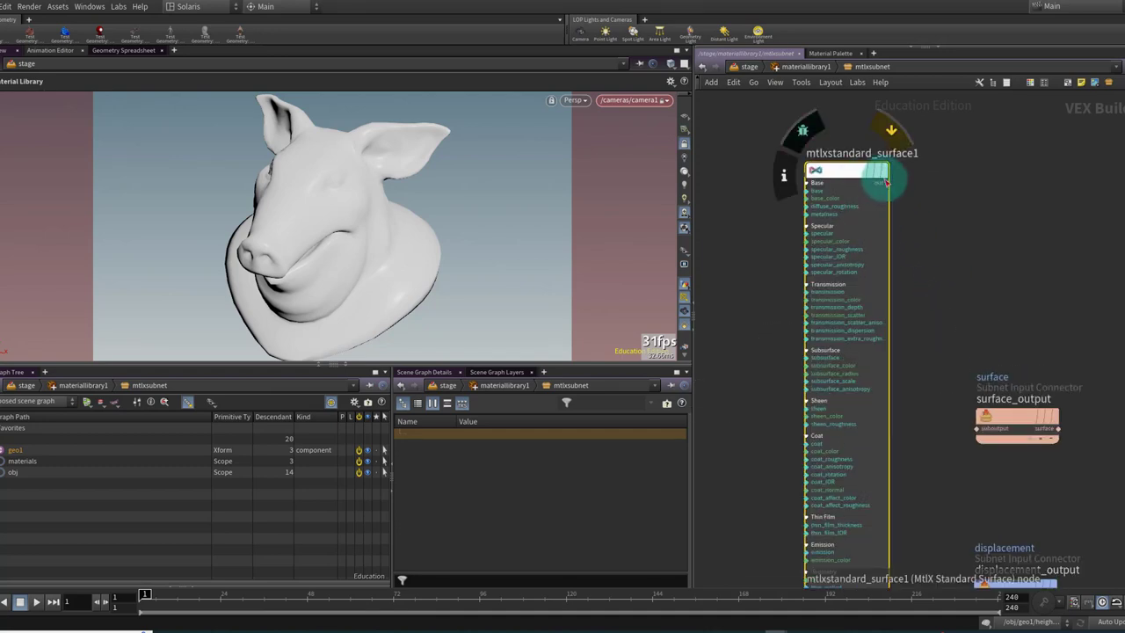
left_click_drag(887, 183, 990, 323)
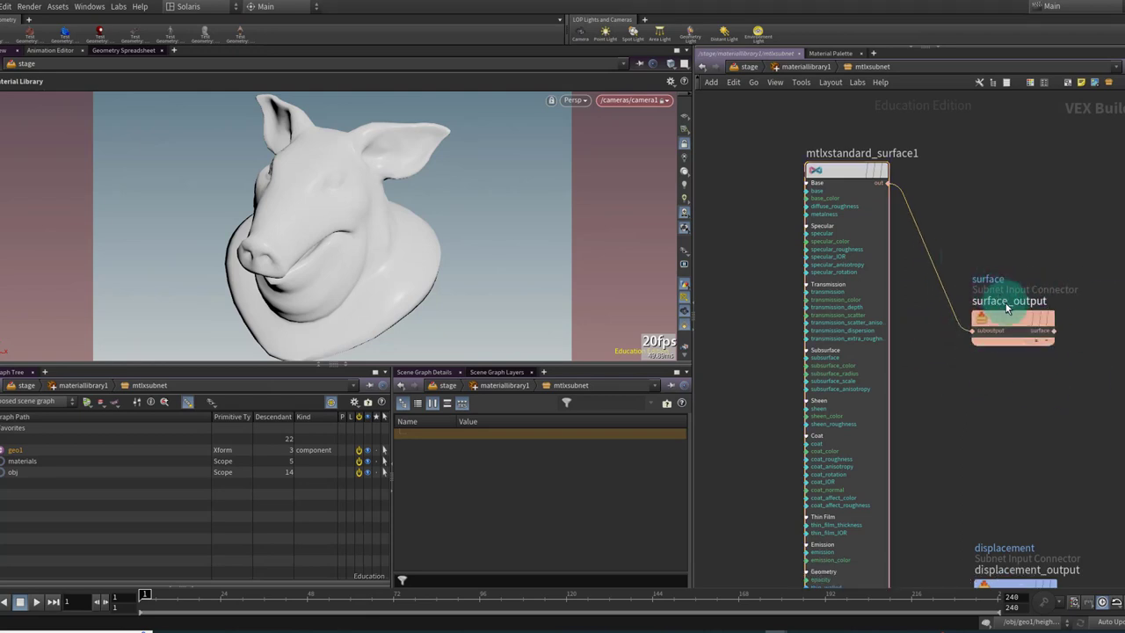
Step: Add a MtlX Image node and connect it to the standard surface's base_color input
middle_click_drag(987, 392, 981, 219)
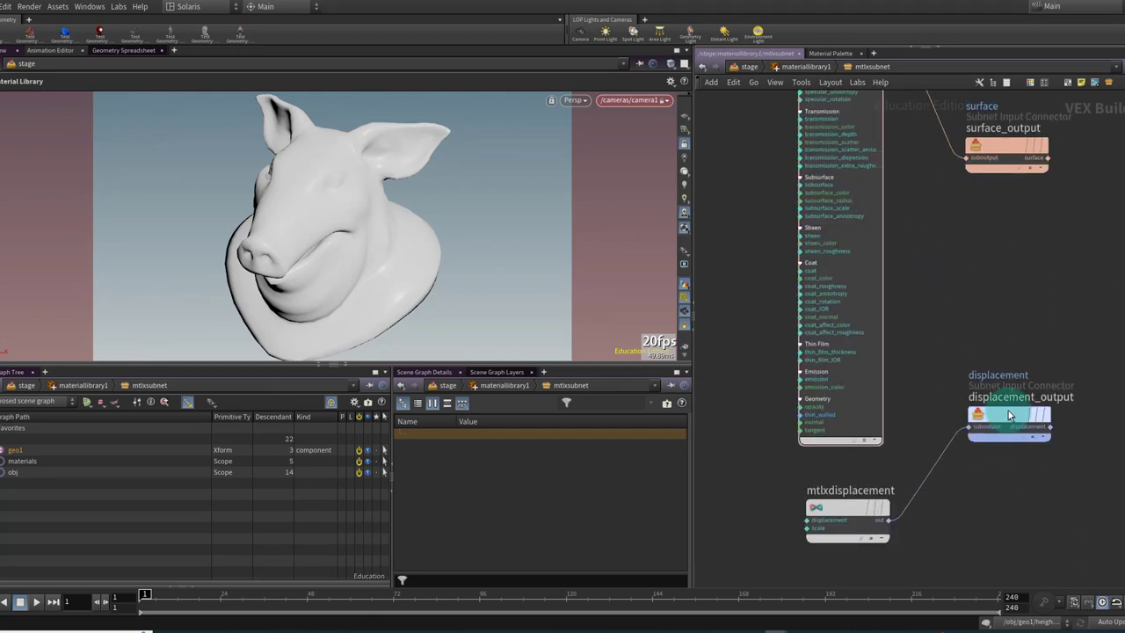
mouse_move(978, 425)
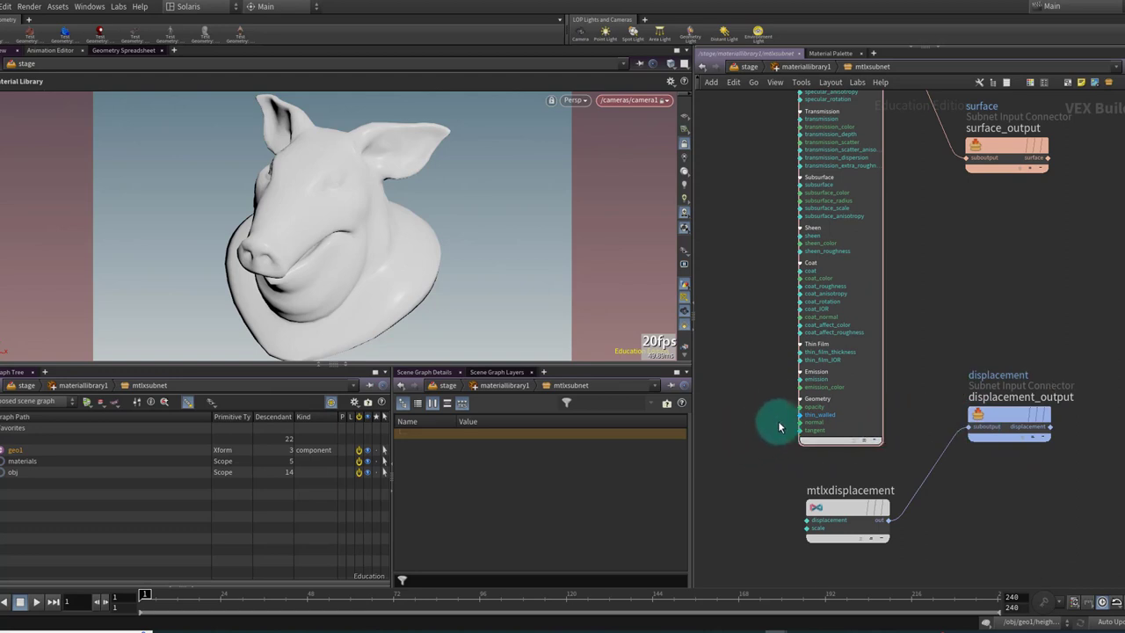
middle_click_drag(819, 408, 872, 399)
middle_click_drag(723, 339, 860, 339)
scroll(879, 378, "down", 5)
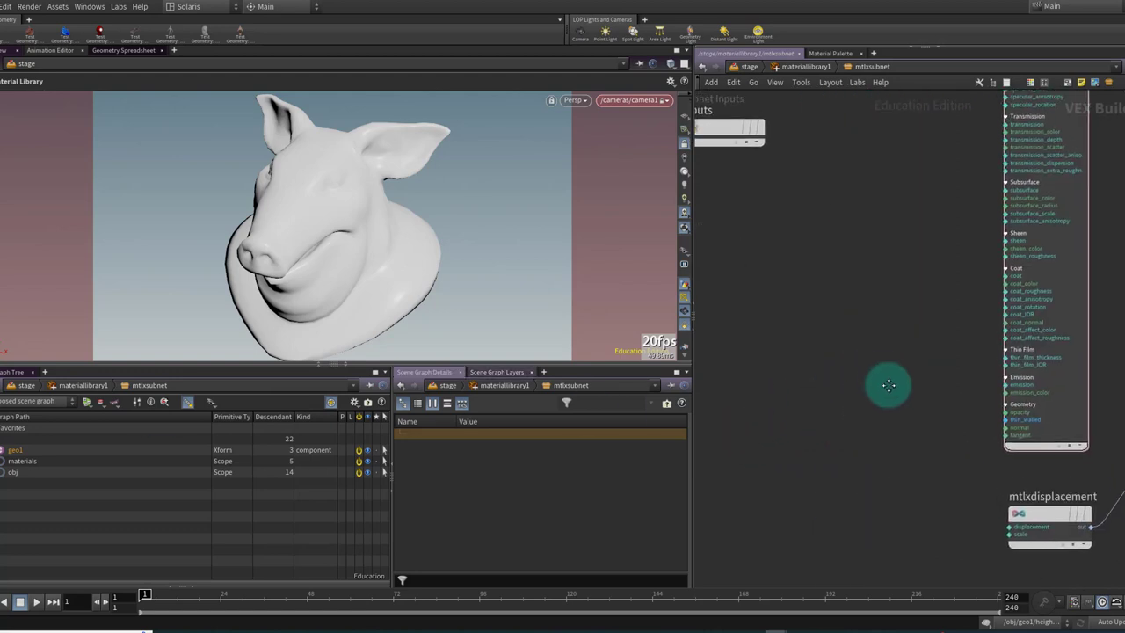
key("Tab")
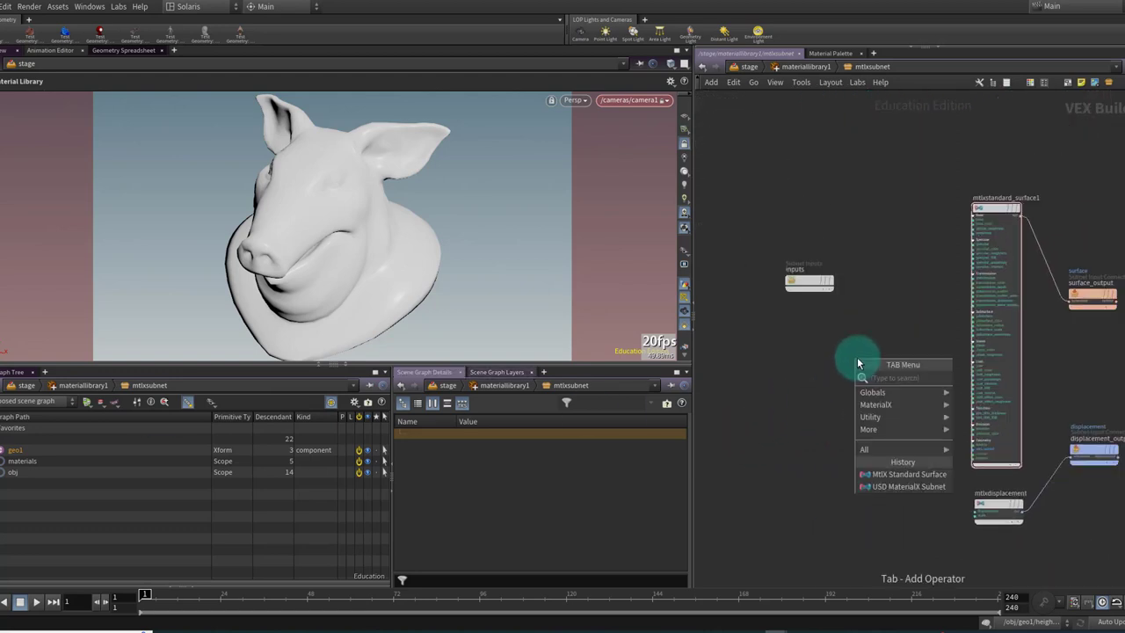
type("image")
key("Return")
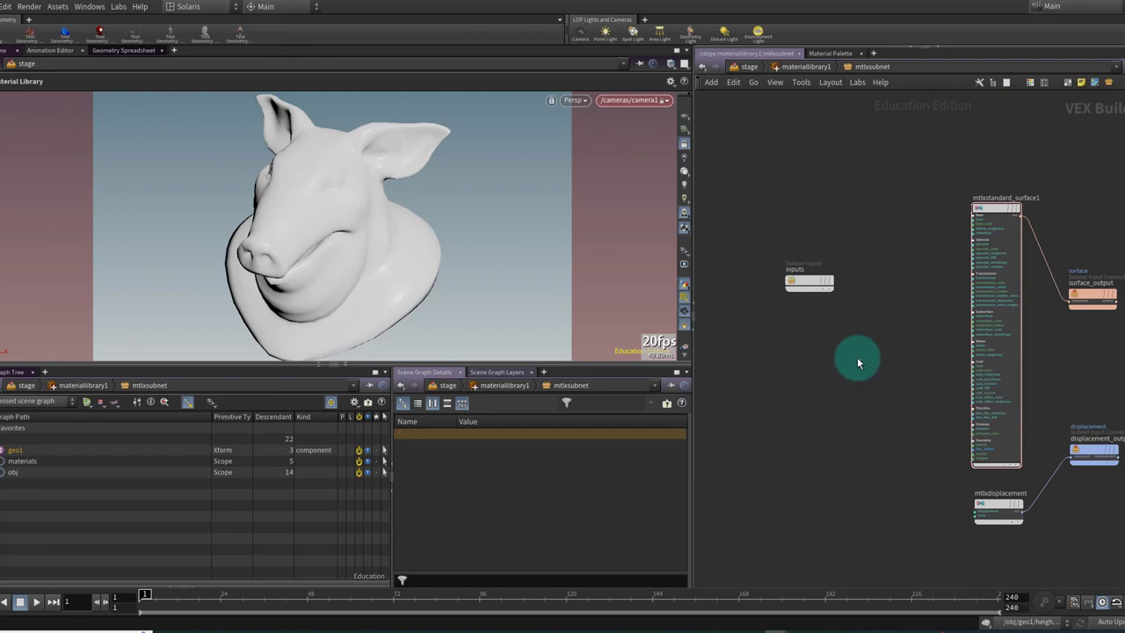
left_click(858, 358)
left_click_drag(861, 348, 1005, 246)
Step: Duplicate the MtlX Image node and connect the copy to the displacement input of mtlxdisplacement
scroll(922, 224, "up", 5)
scroll(967, 246, "down", 3)
left_click_drag(816, 155, 824, 390, "alt")
middle_click_drag(865, 433, 849, 278)
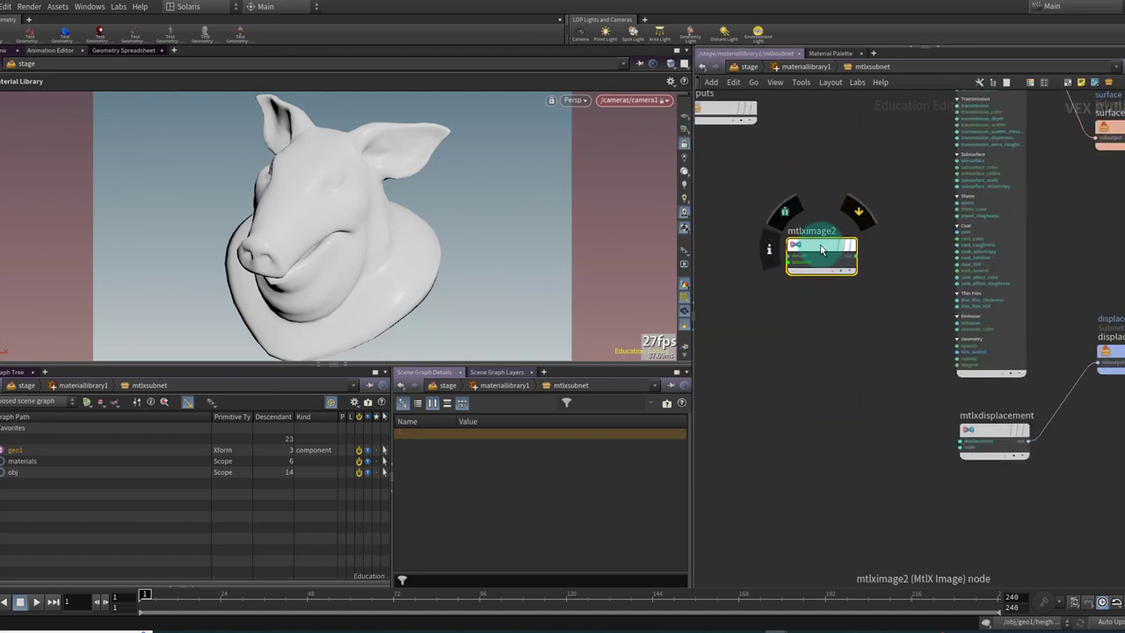
left_click_drag(850, 264, 960, 441)
Step: Duplicate the displacement image node above it and add a MtlX Normalmap node beside the copy
left_click_drag(826, 434, 733, 304, "alt")
key("Tab")
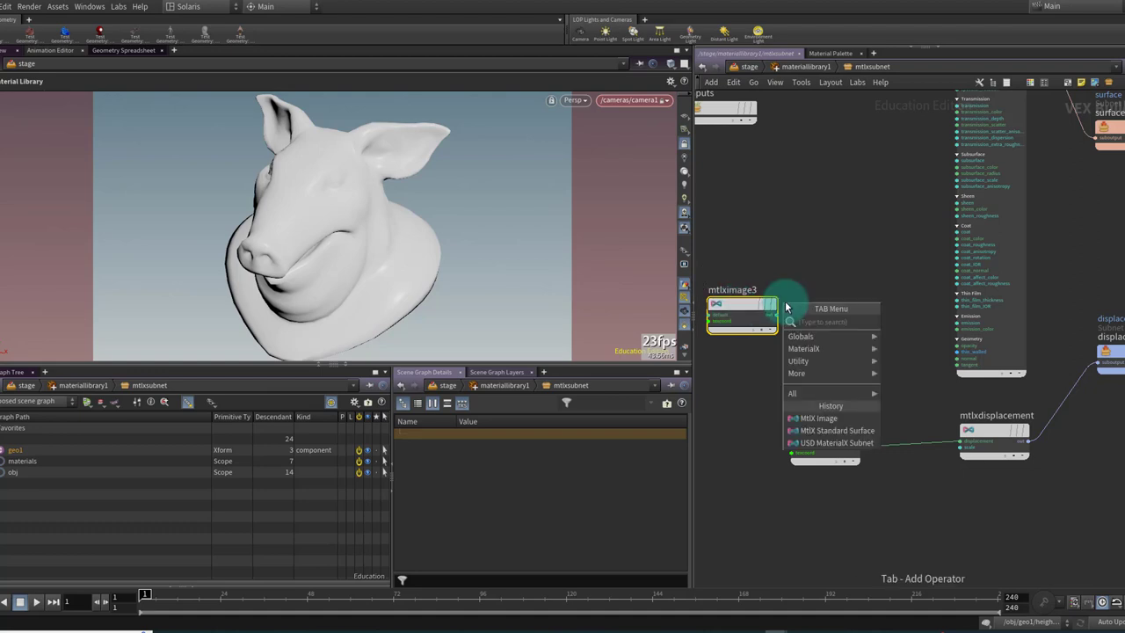
type("normal m")
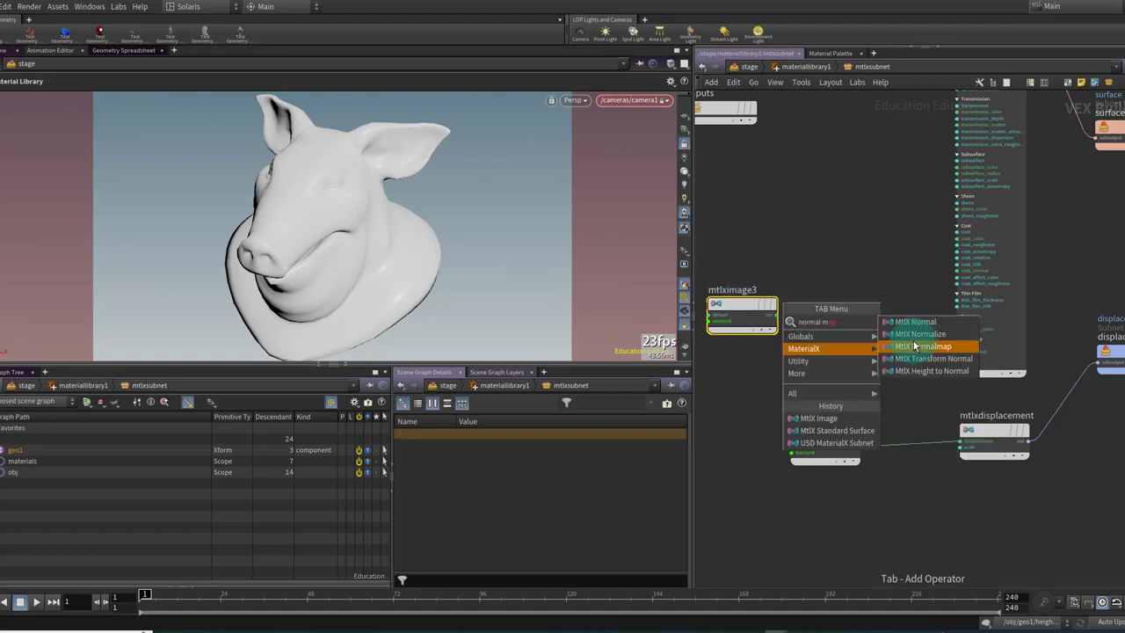
left_click(914, 344)
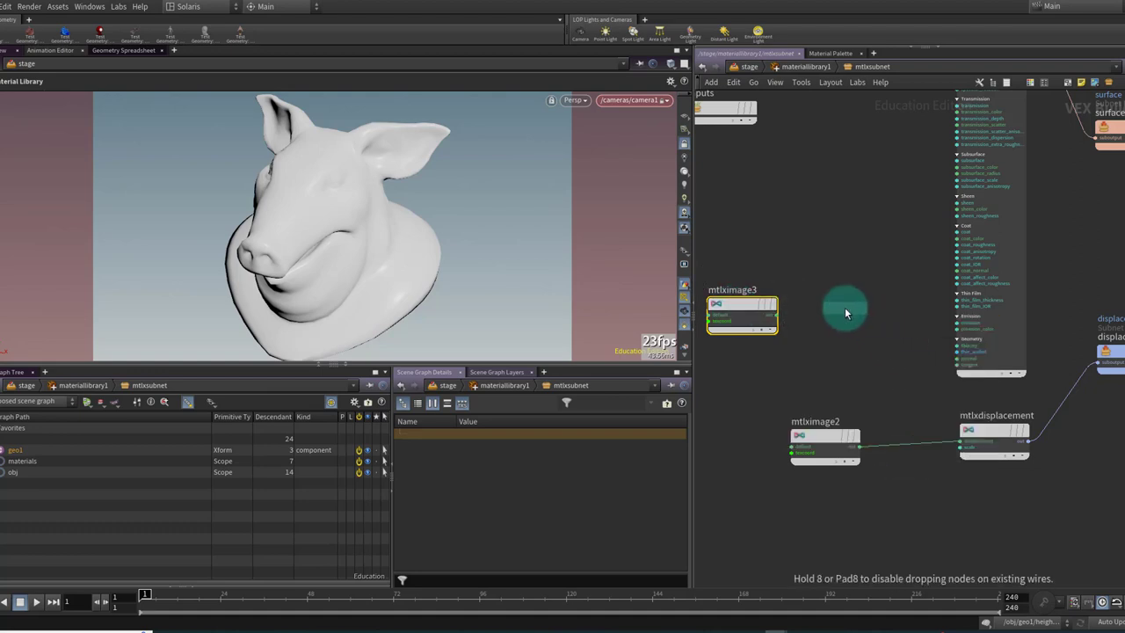
left_click(845, 307)
Step: Connect the output of mtlximage3 to the in input of mtlxnormalmap1
scroll(721, 363, "up", 3)
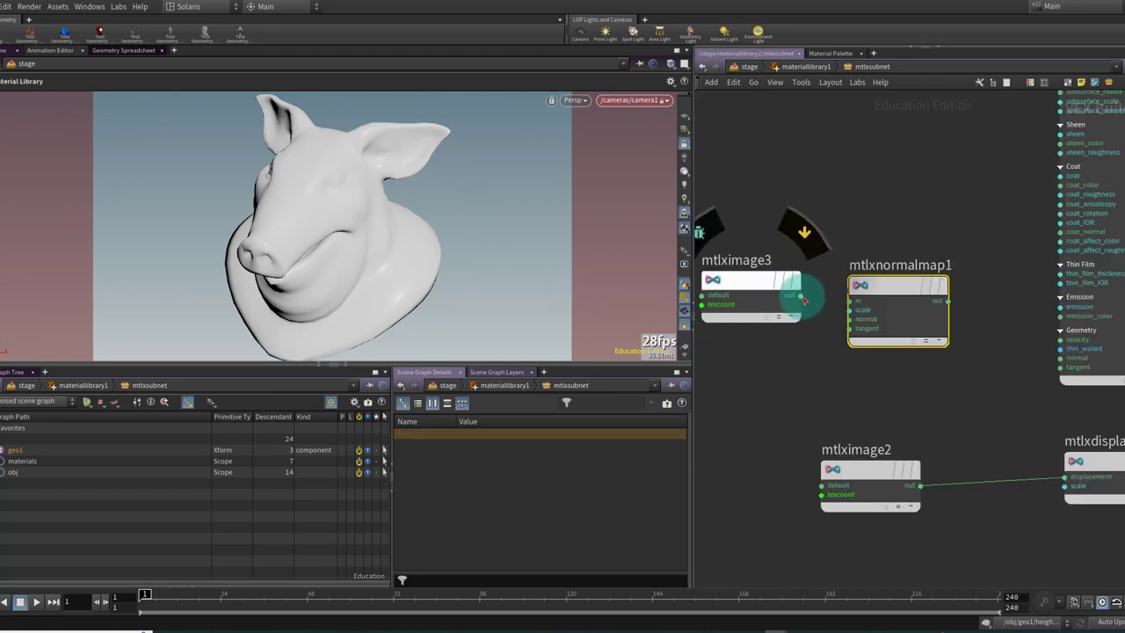
left_click_drag(799, 295, 849, 301)
left_click_drag(703, 295, 723, 283)
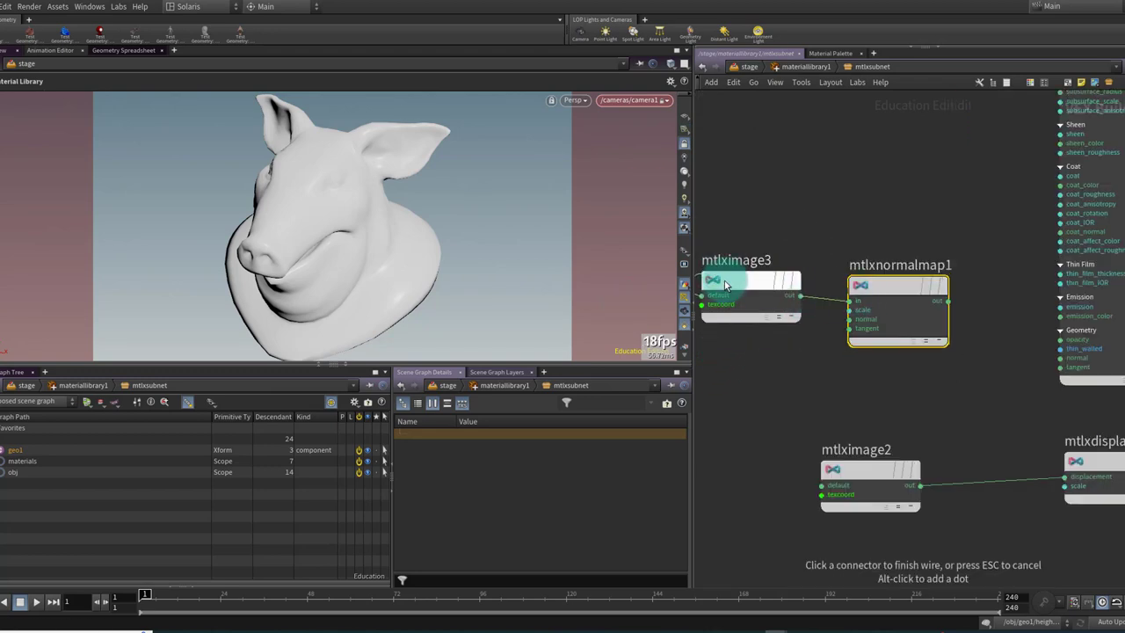
key("Escape")
left_click(759, 284)
left_click(909, 294)
Step: Connect the output of mtlxnormalmap1 to the standard surface's normal input
middle_click_drag(1019, 313, 913, 315)
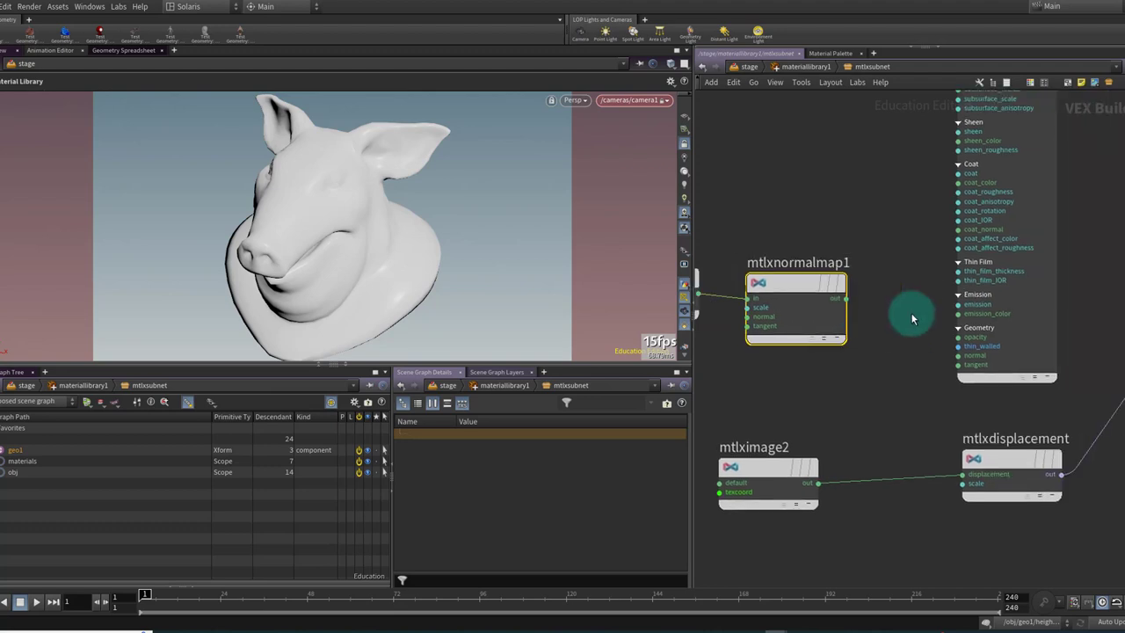
left_click_drag(848, 298, 957, 355)
scroll(876, 328, "down", 3)
middle_click_drag(865, 308, 882, 360)
Step: Shift the base colour image node slightly upward in the material network
left_click(834, 156)
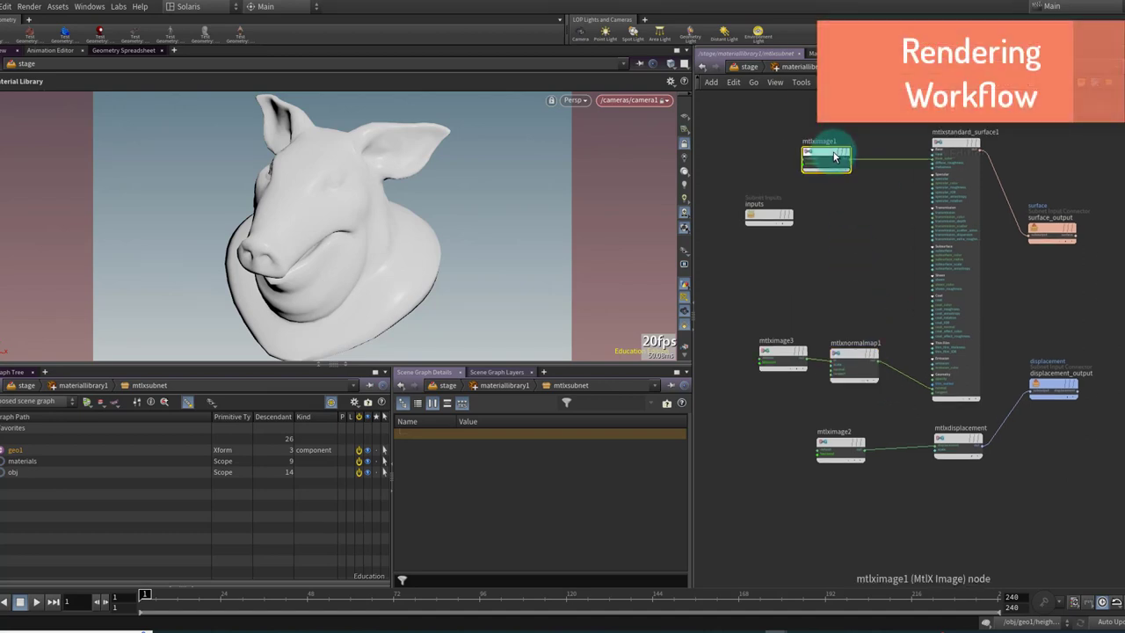
left_click_drag(833, 157, 834, 150)
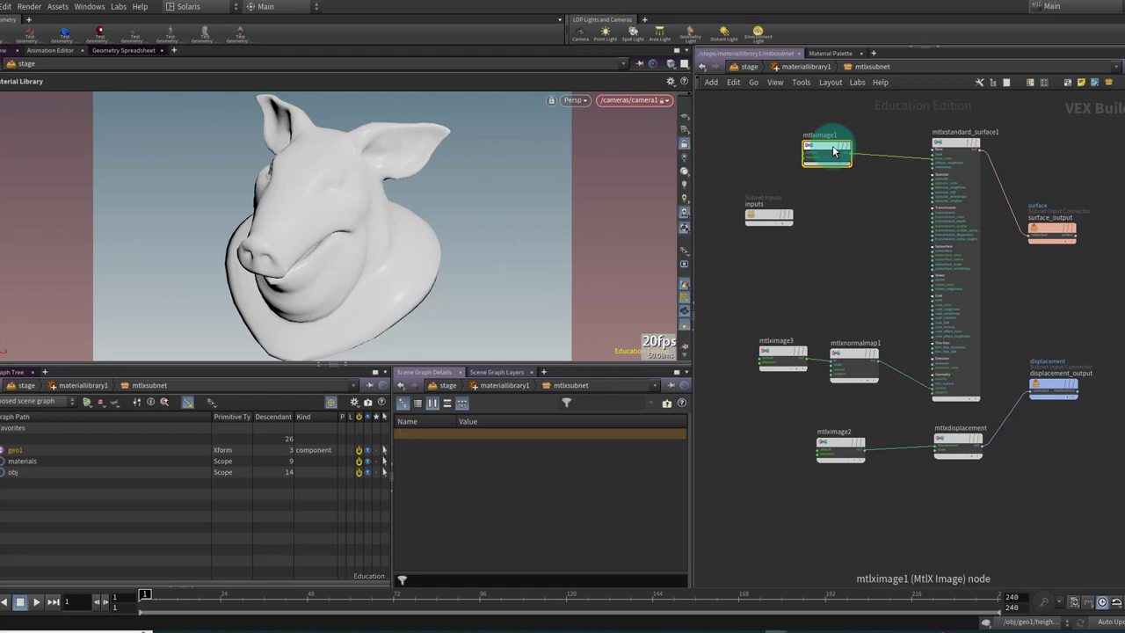
left_click(836, 229)
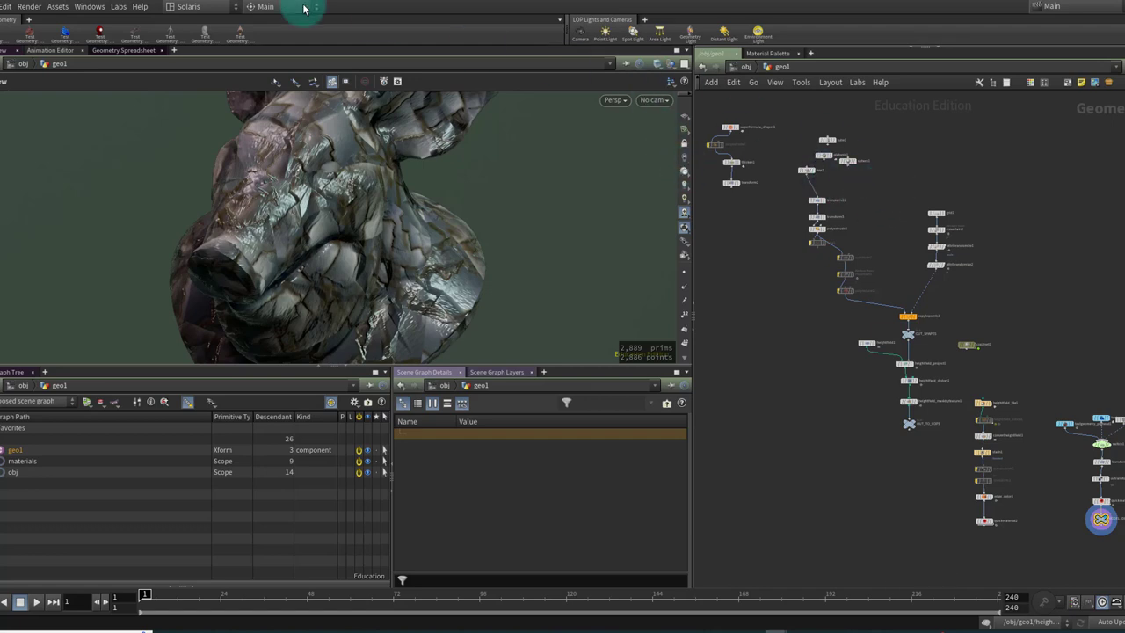
Step: Switch the desktop layout to Substance and split the compositing network pane into upper and lower panes
left_click(192, 7)
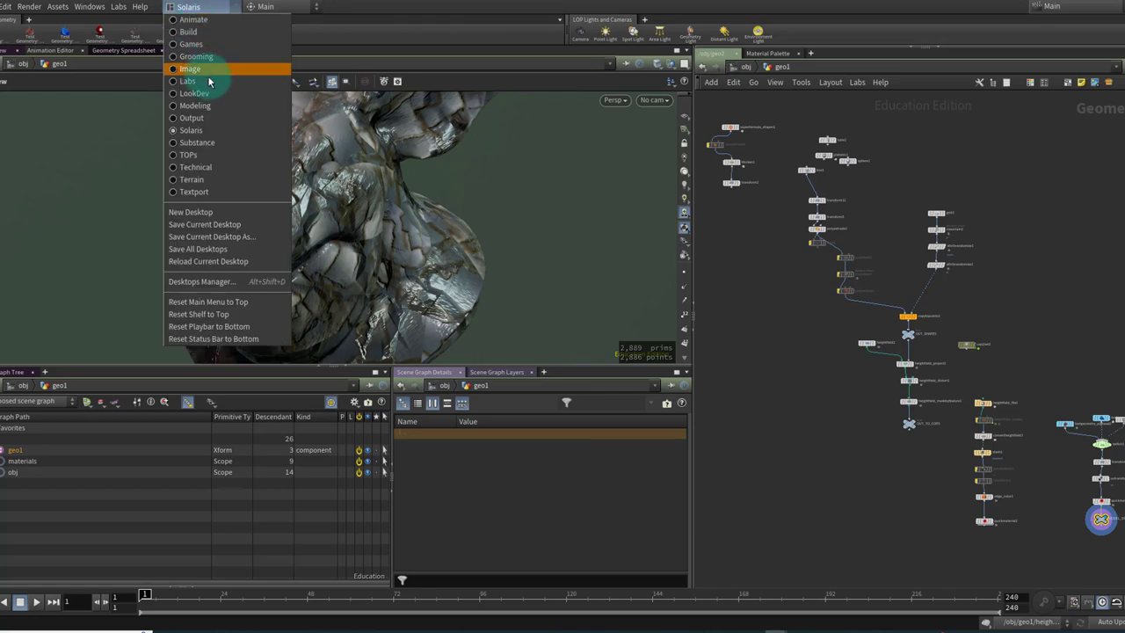
left_click(221, 151)
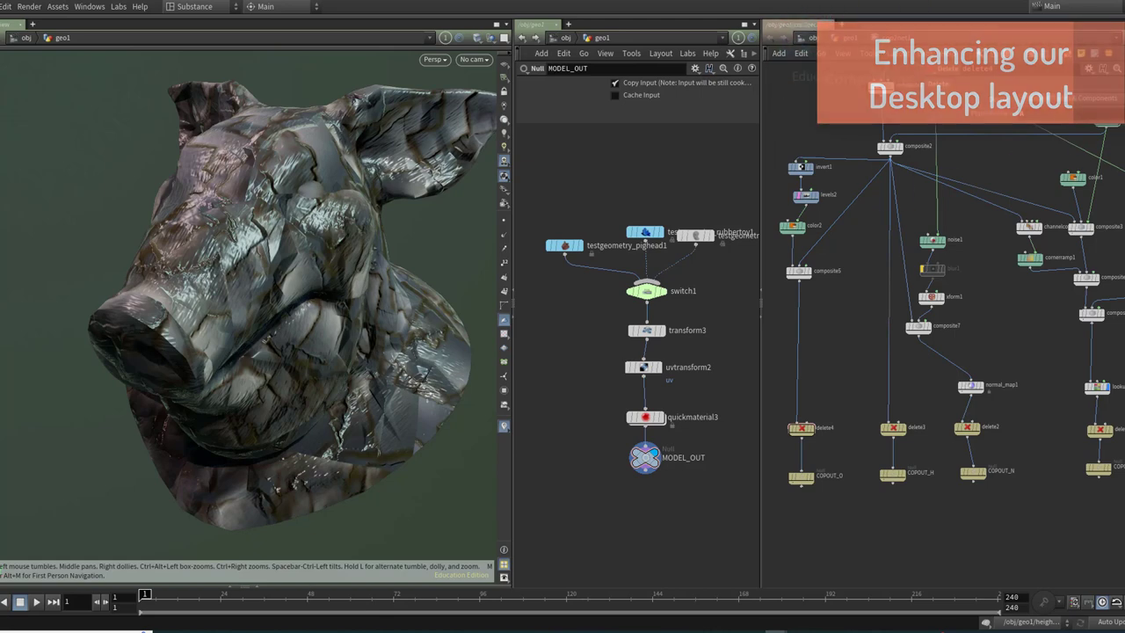
left_click(1121, 25)
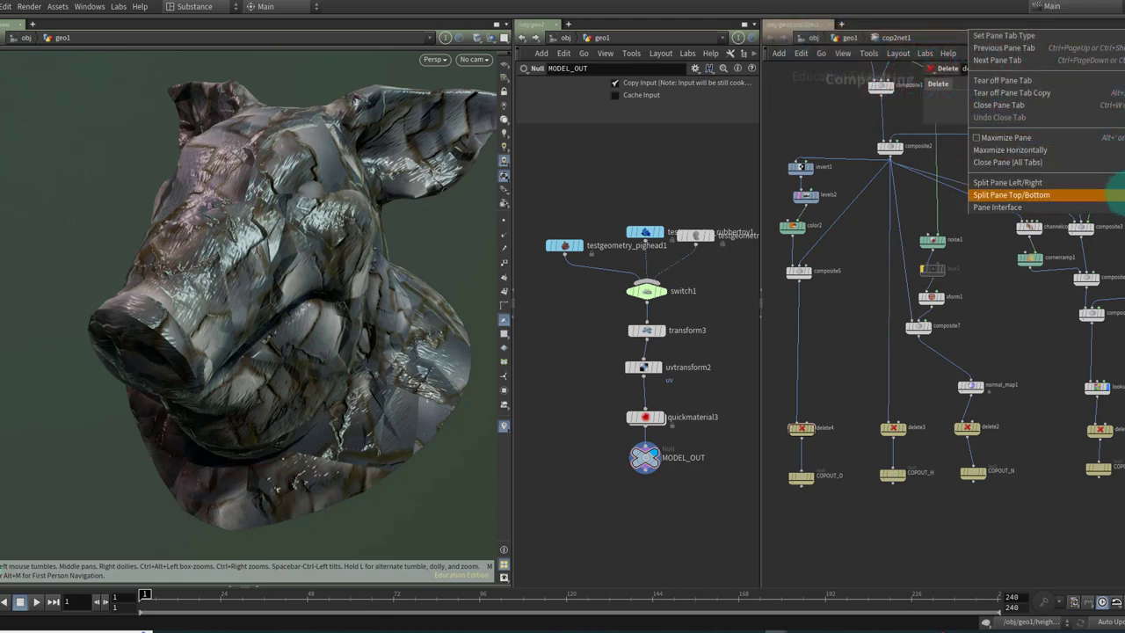
left_click(1120, 194)
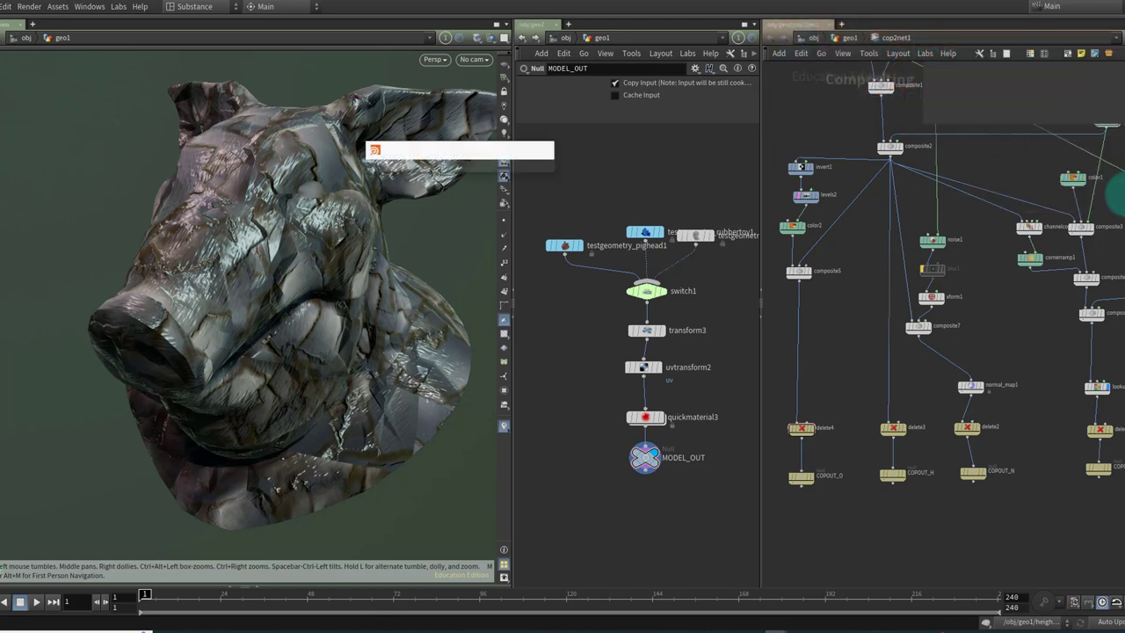
Step: Show the stage network in the upper split pane and go inside materiallibrary1's mtlxsubnet
right_click(814, 41)
mouse_move(833, 52)
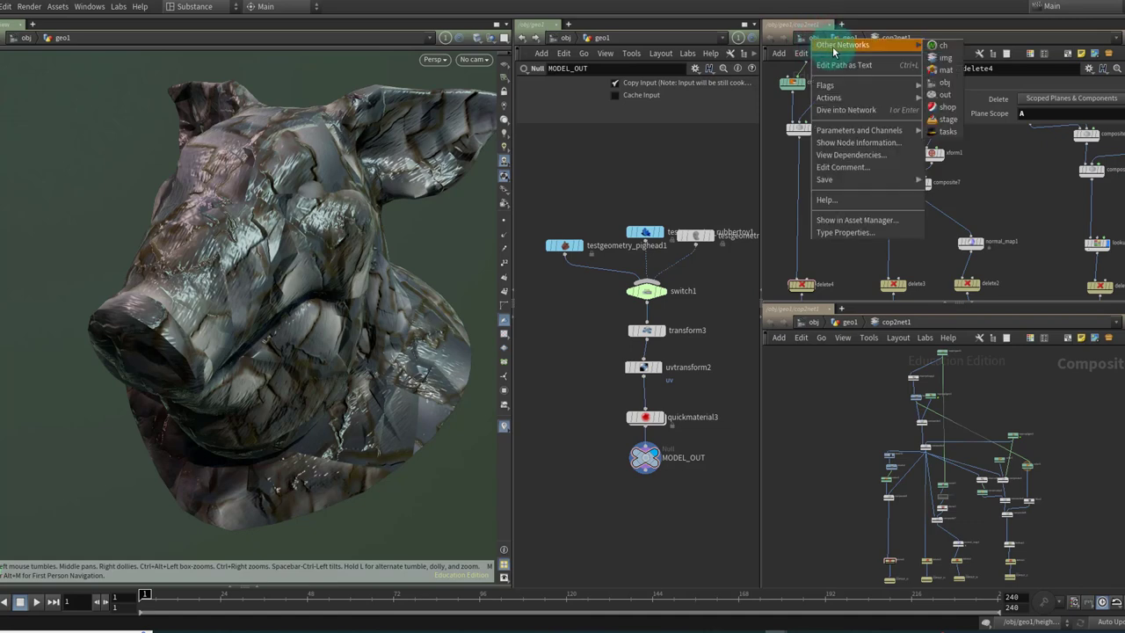
left_click(943, 119)
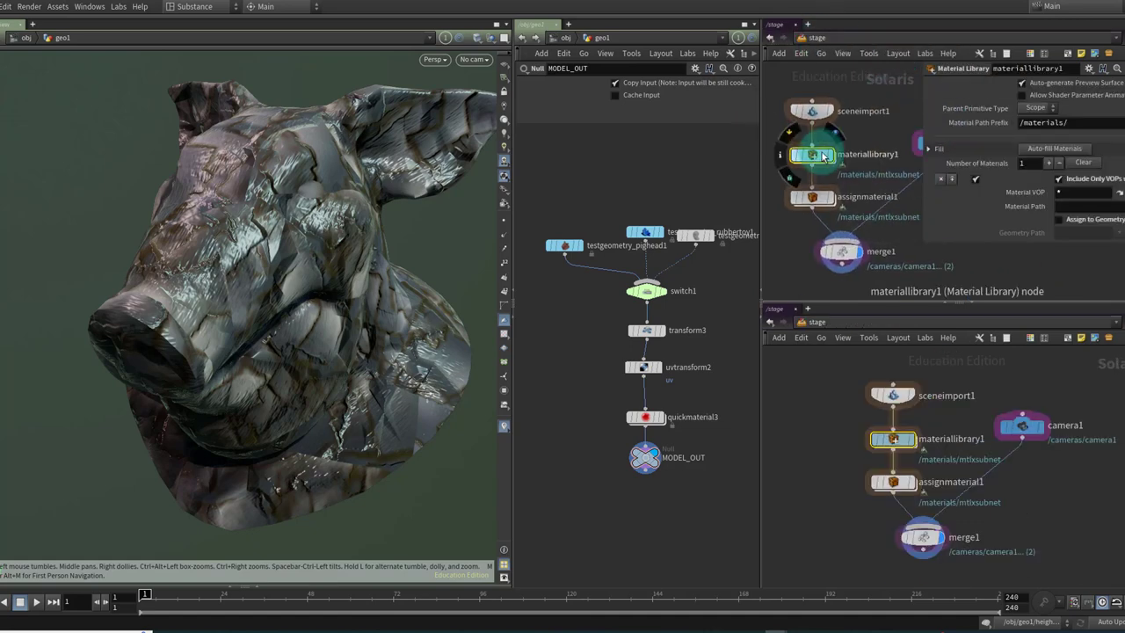
double_click(808, 152)
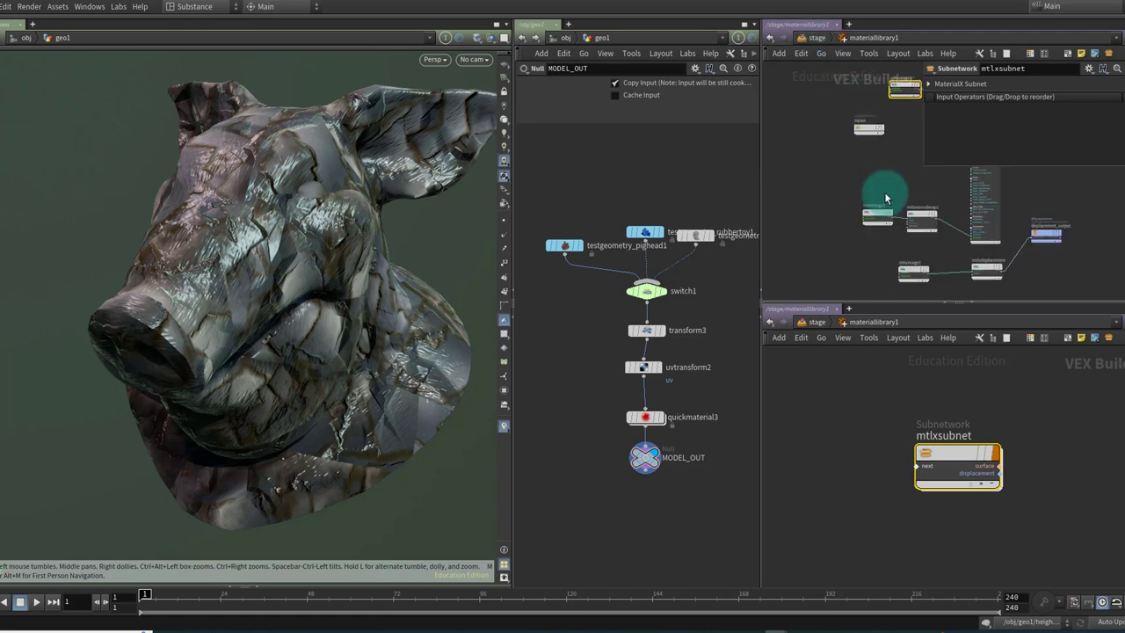
double_click(886, 193)
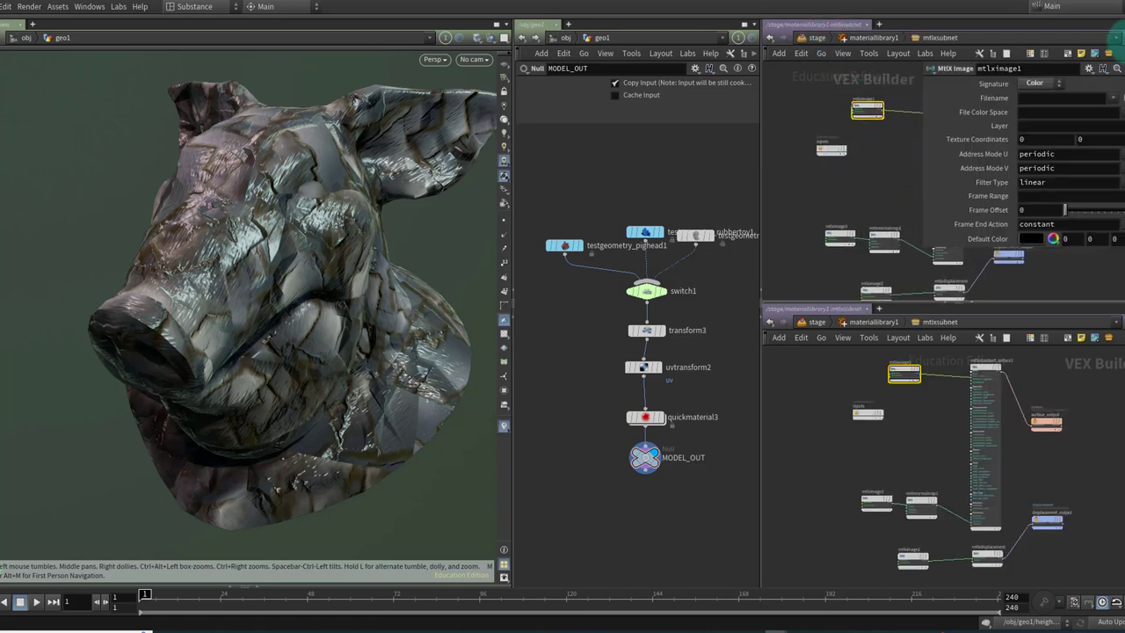
Step: Unlink the upper network pane from the lower one and return the lower pane to cop2net1
left_click(1116, 37)
left_click(1116, 117)
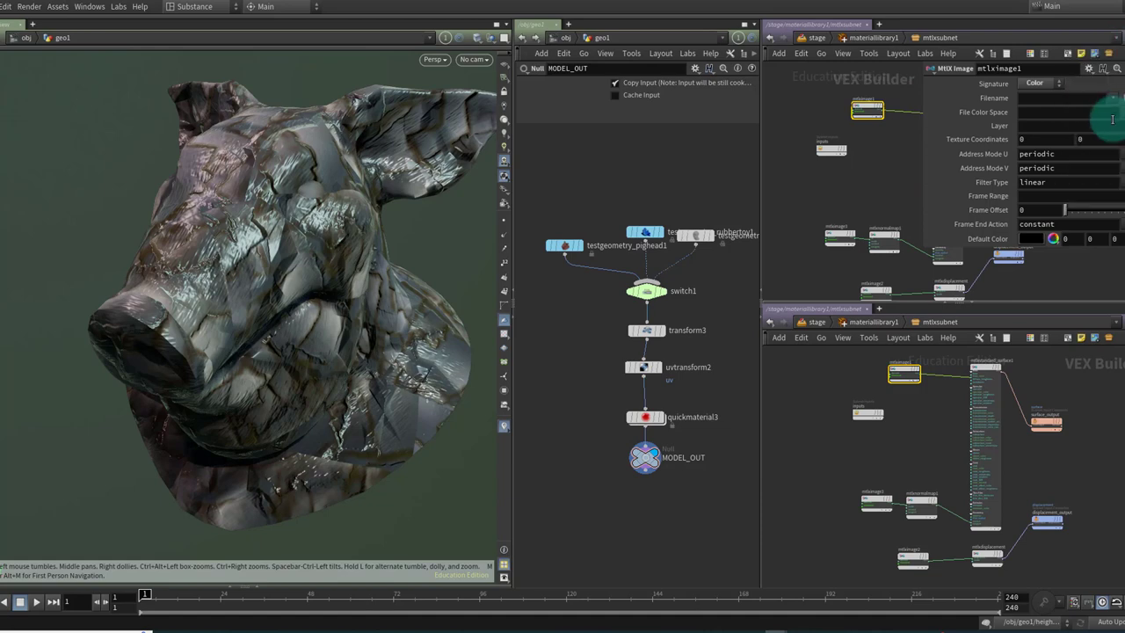
left_click(766, 327)
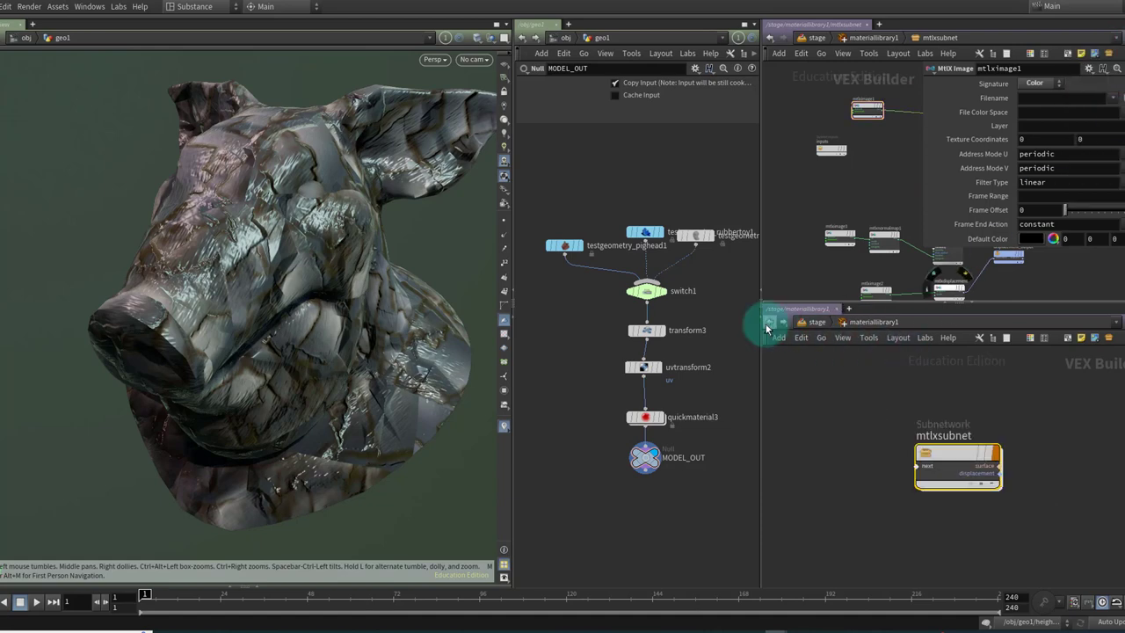
left_click(766, 327)
left_click(766, 327)
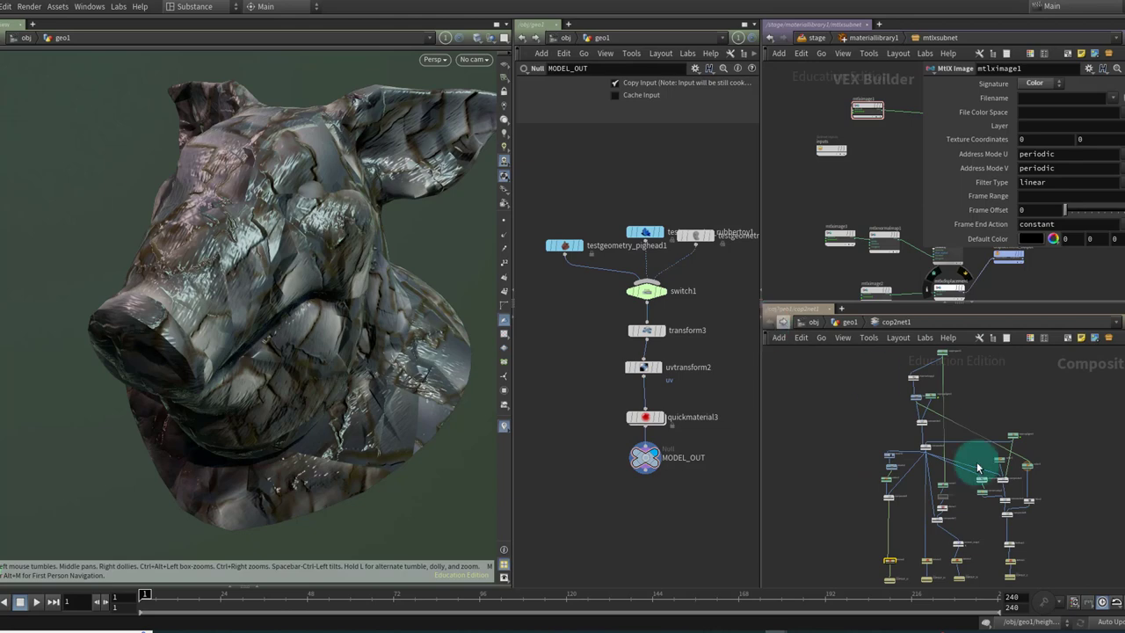
middle_click_drag(884, 191, 896, 173)
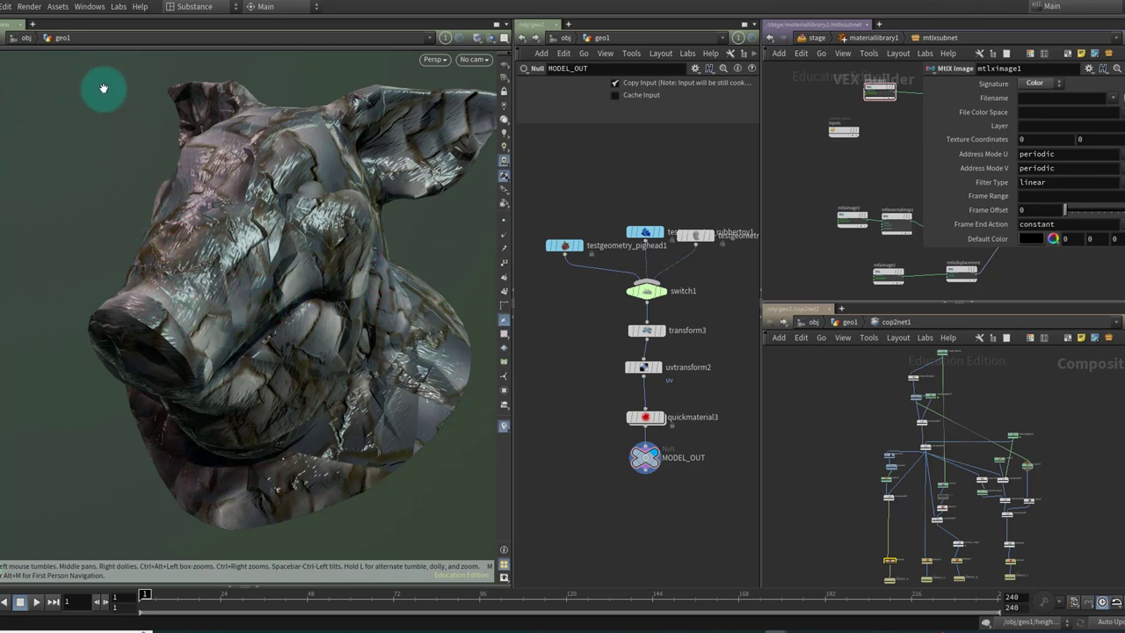
Step: Add a new tab to the middle network pane and set it to the stage network
left_click(570, 24)
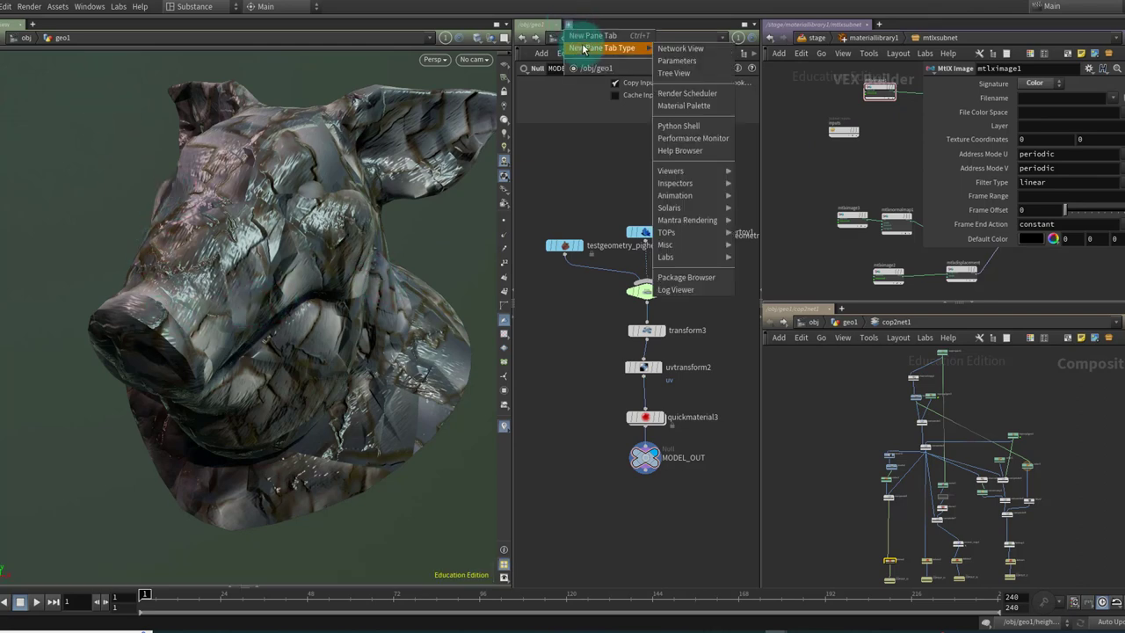
left_click(587, 35)
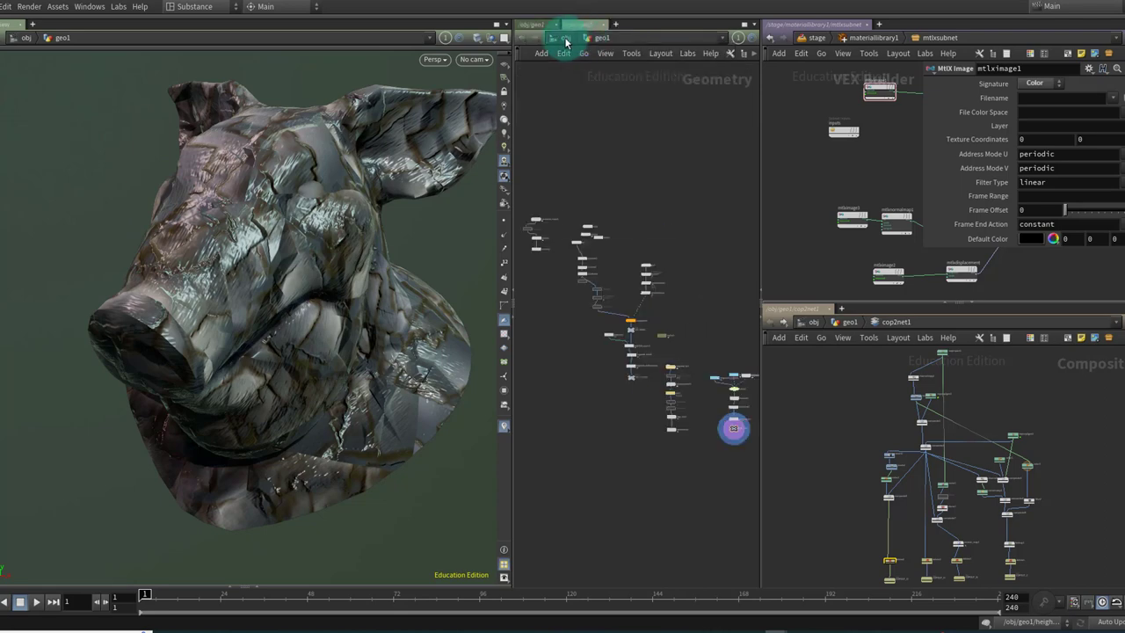
left_click(567, 38)
mouse_move(615, 45)
left_click(705, 117)
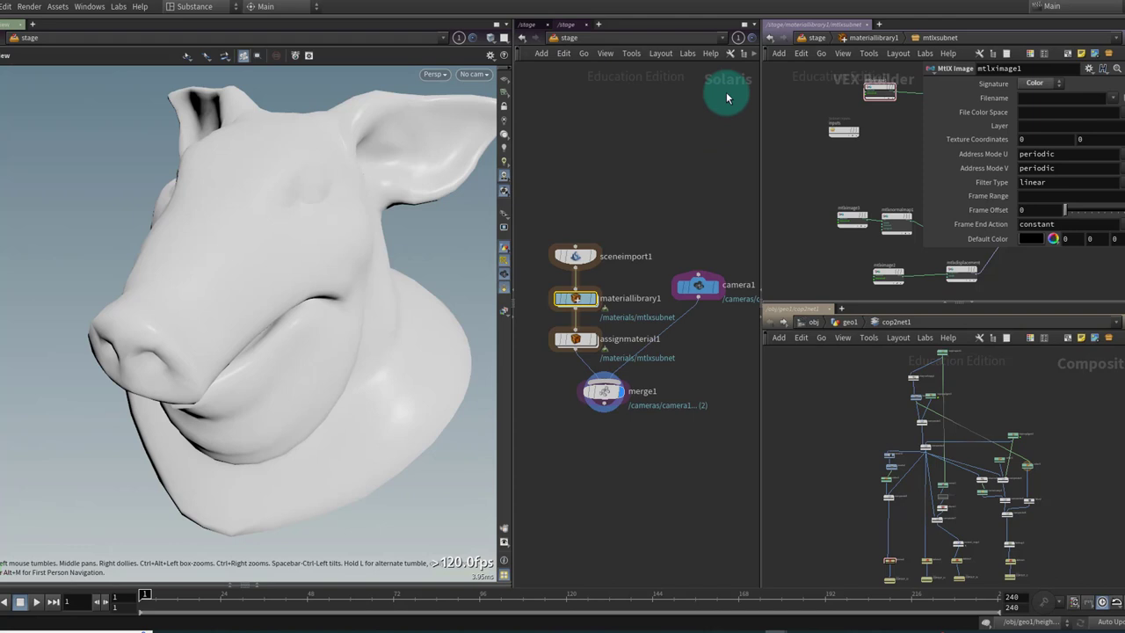
Step: Assign the middle pane's second stage tab to link group 4 and return its first tab to the geo1 network
left_click(737, 38)
left_click(752, 127)
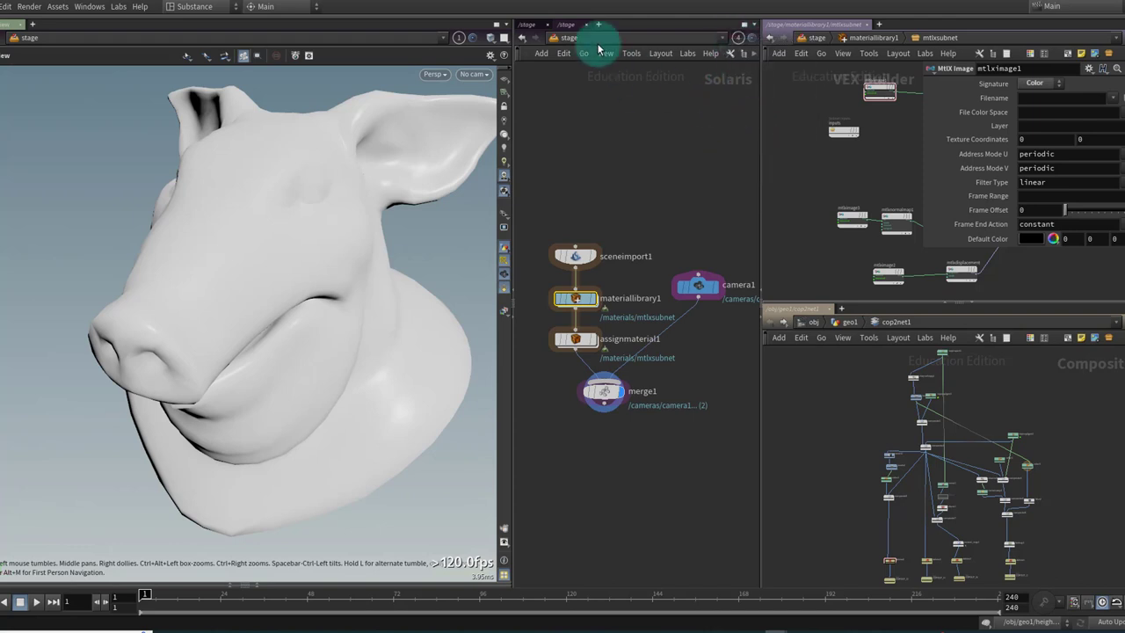
left_click(526, 25)
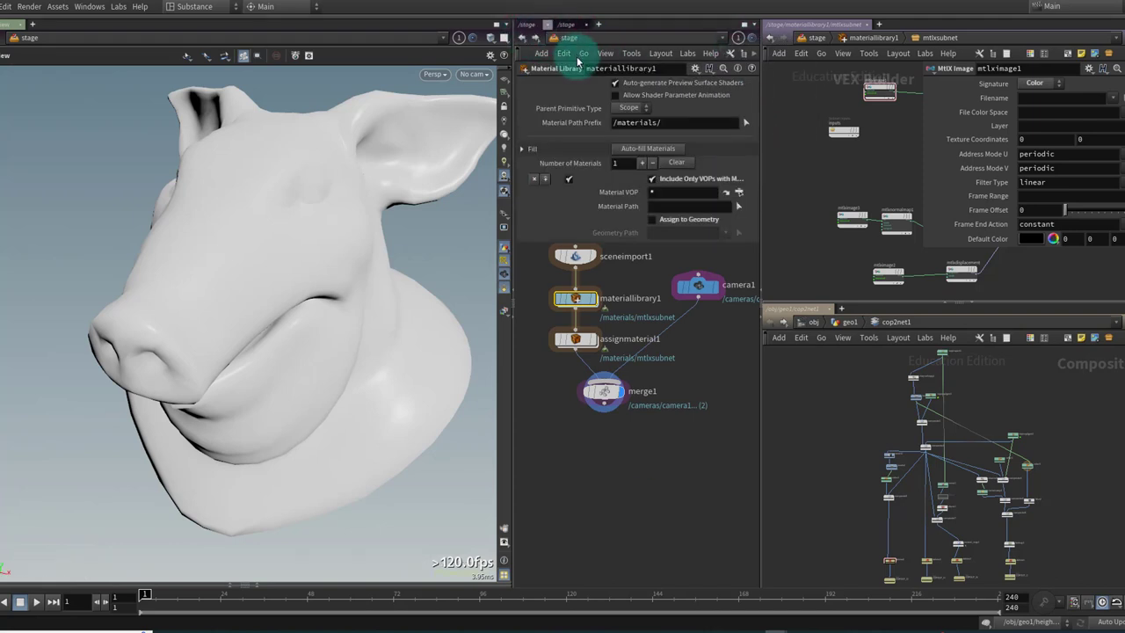
left_click(523, 39)
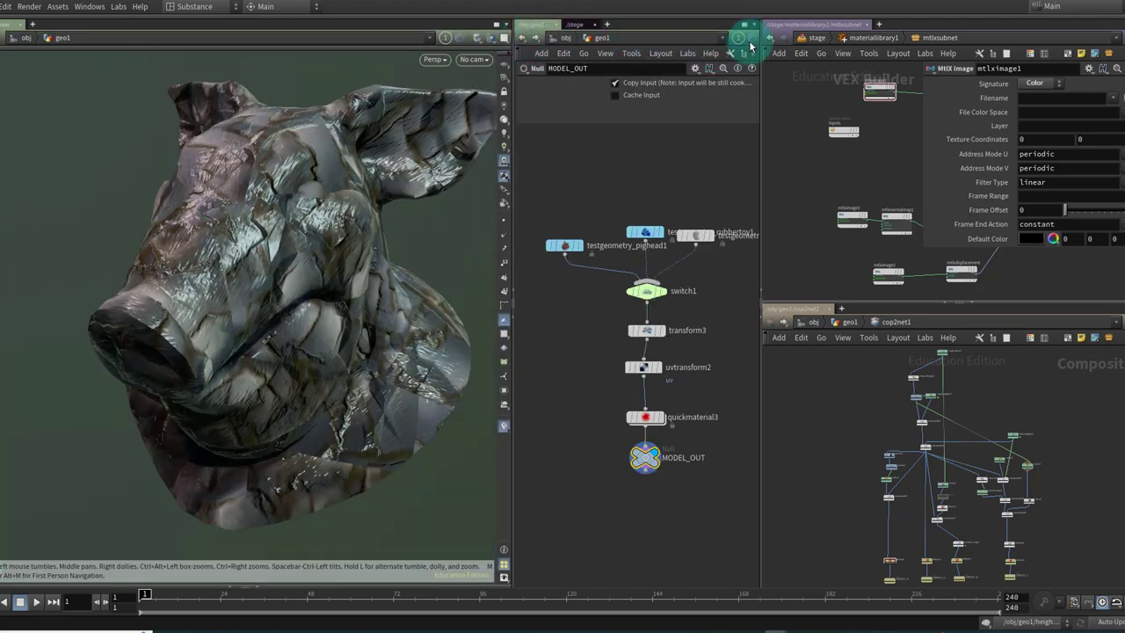
left_click(577, 25)
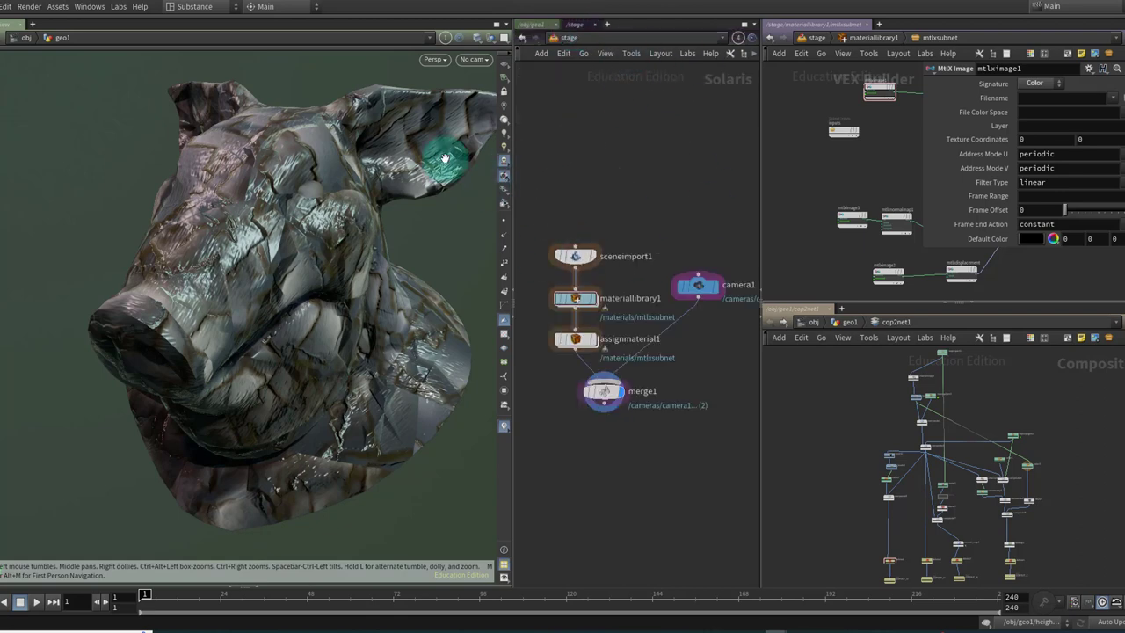
Step: Add a second scene view tab, set it to the stage network in link group 4, and frame the pig head
left_click(33, 23)
left_click(44, 35)
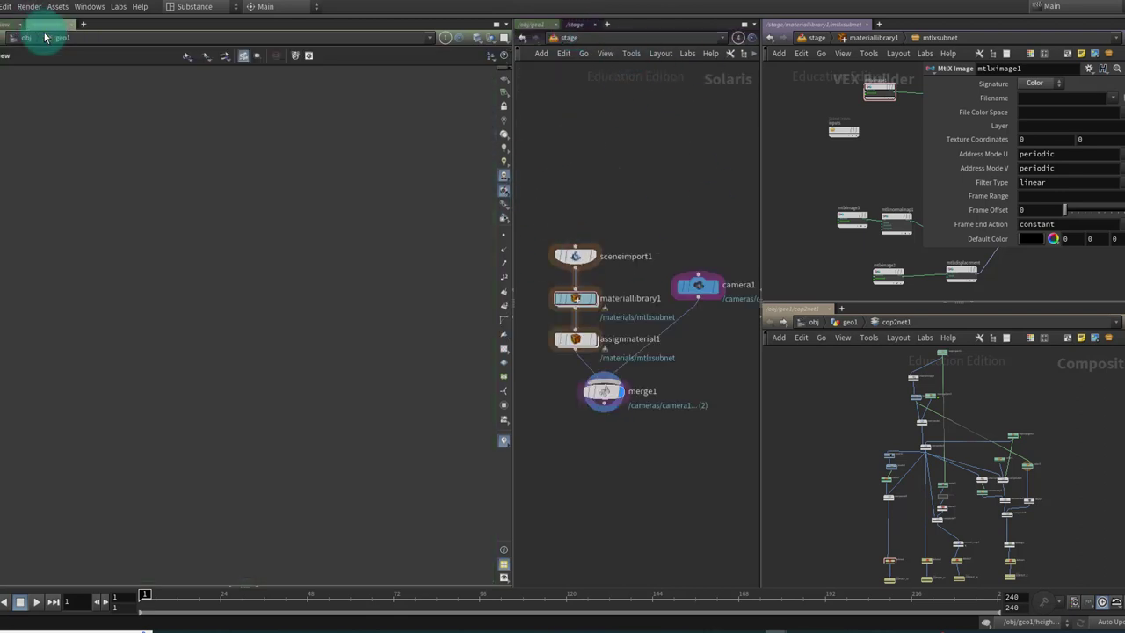
left_click(40, 25)
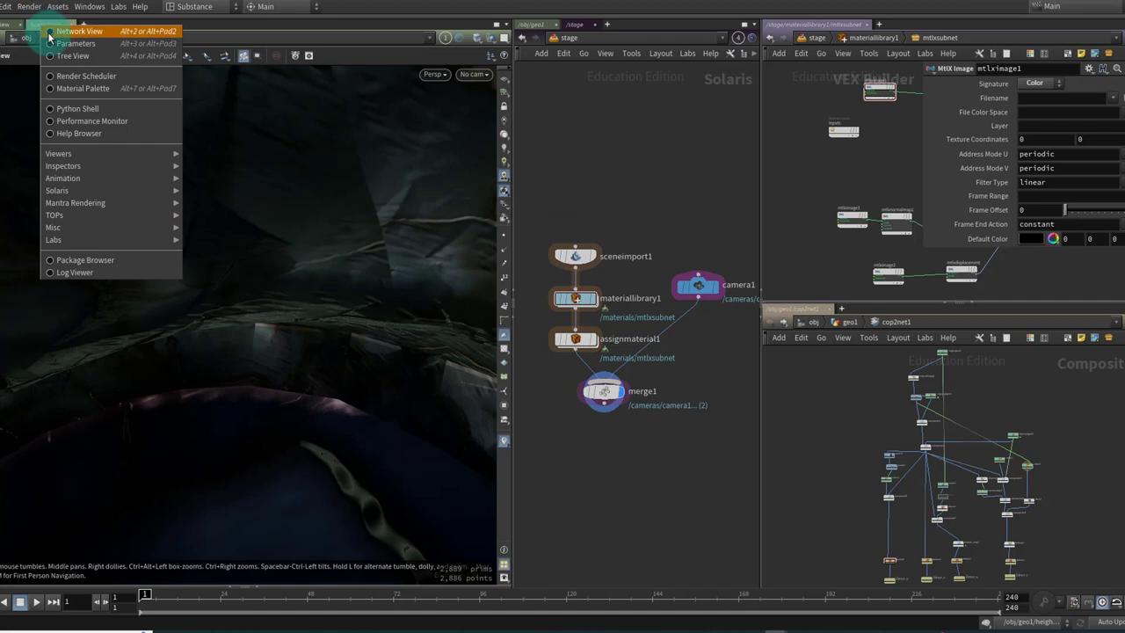
right_click(26, 38)
mouse_move(43, 51)
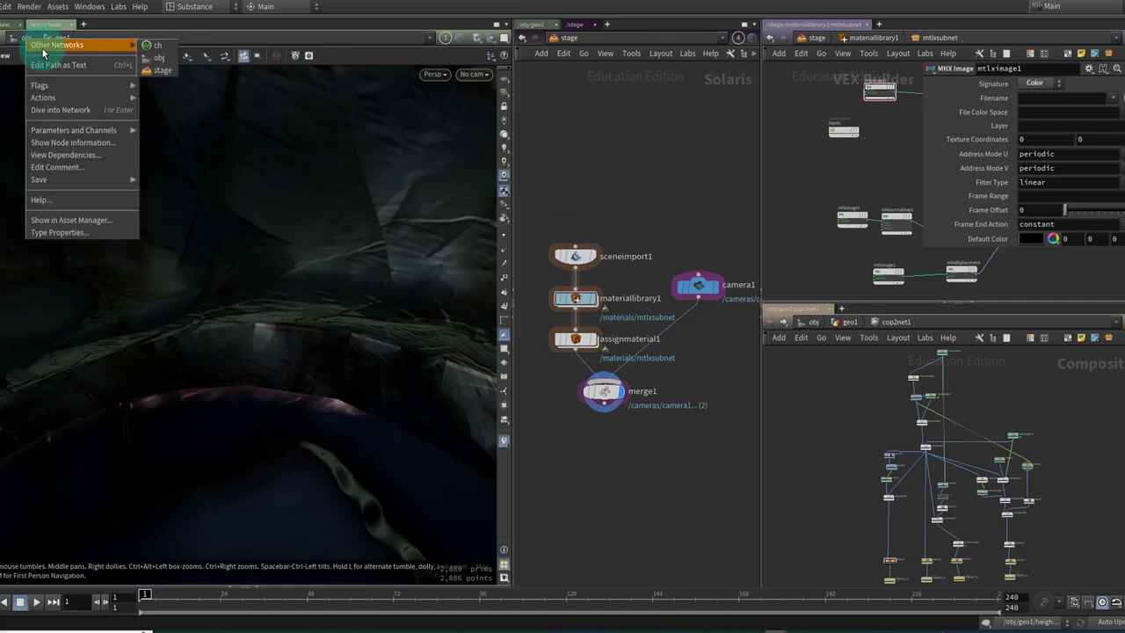
left_click(161, 69)
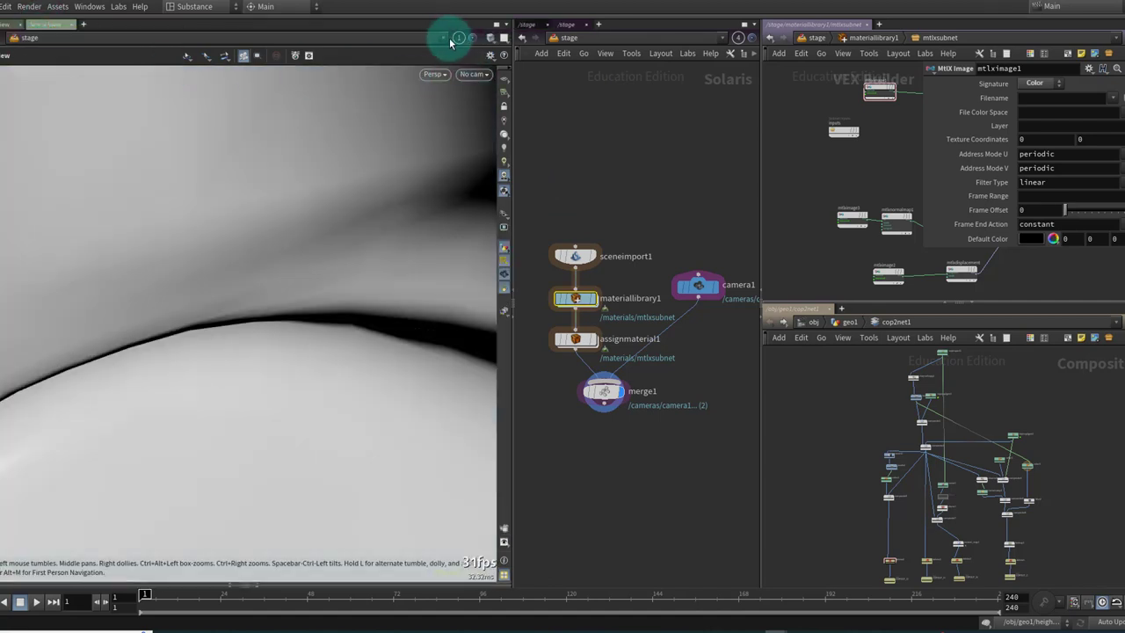
left_click(457, 40)
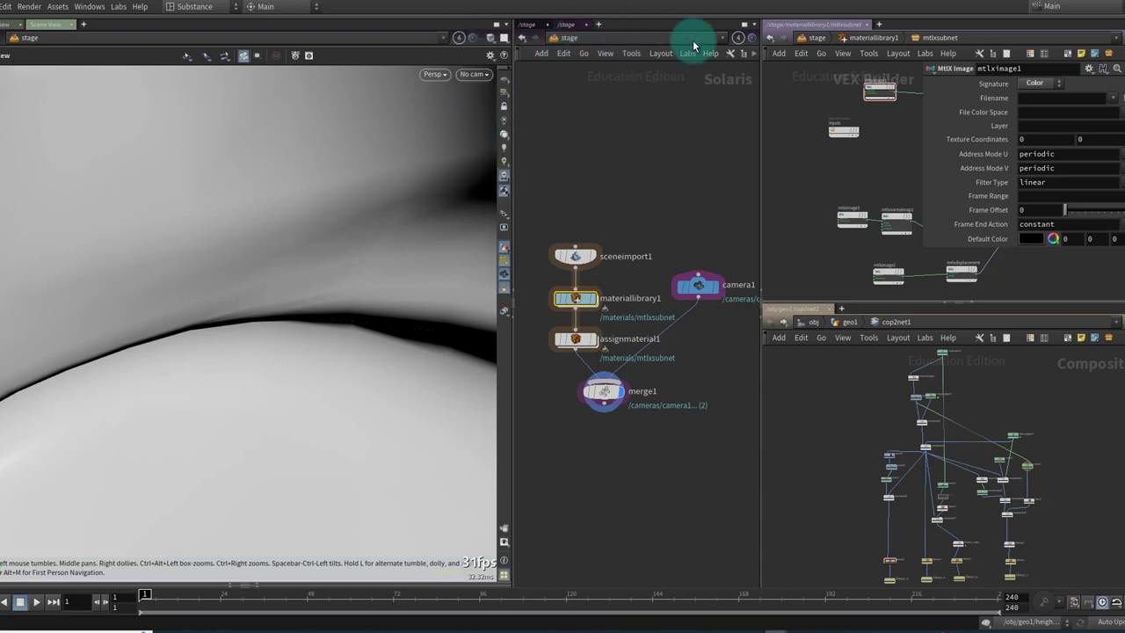
scroll(168, 179, "up", 5)
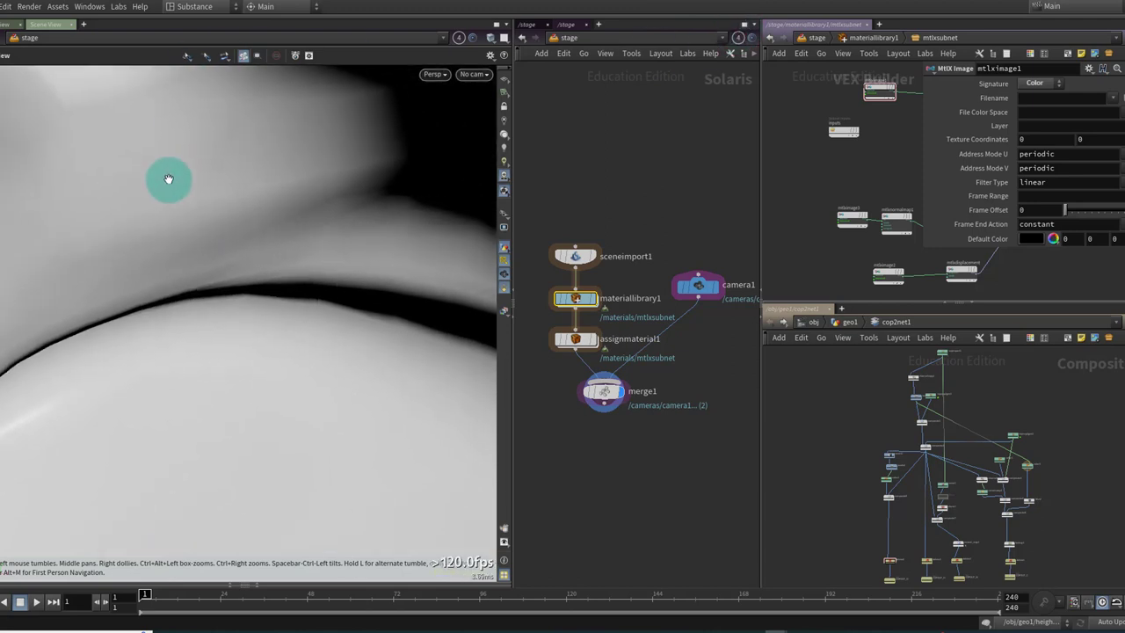
scroll(168, 178, "down", 5)
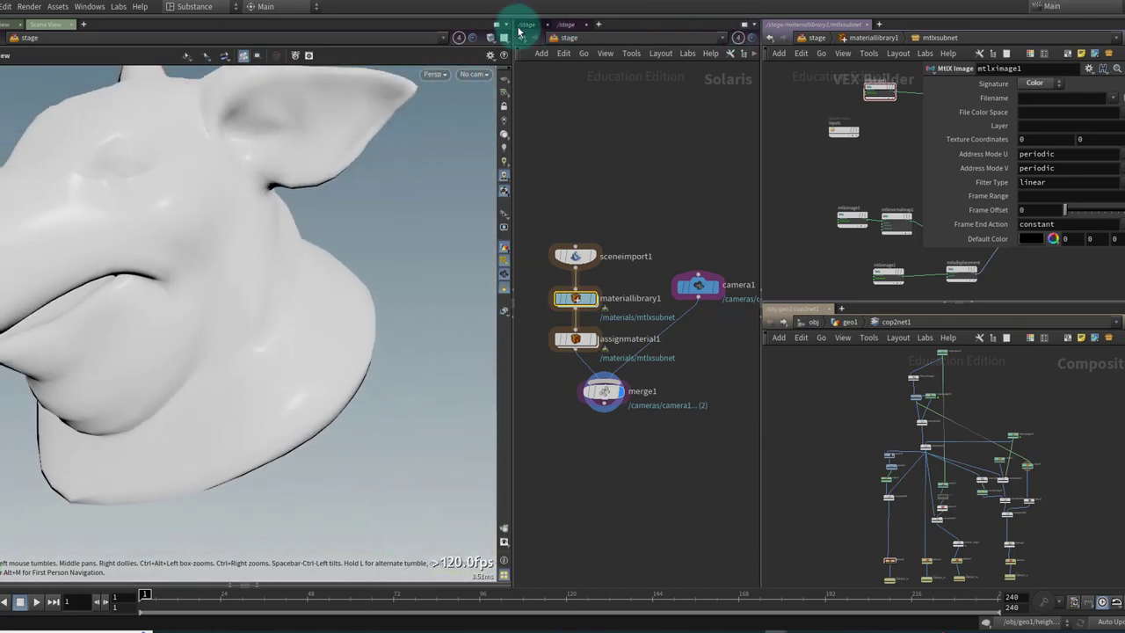
Step: Return the first network tab to geo1 and check both scene views, ending on the stage viewer and stage network
left_click(527, 25)
left_click(522, 38)
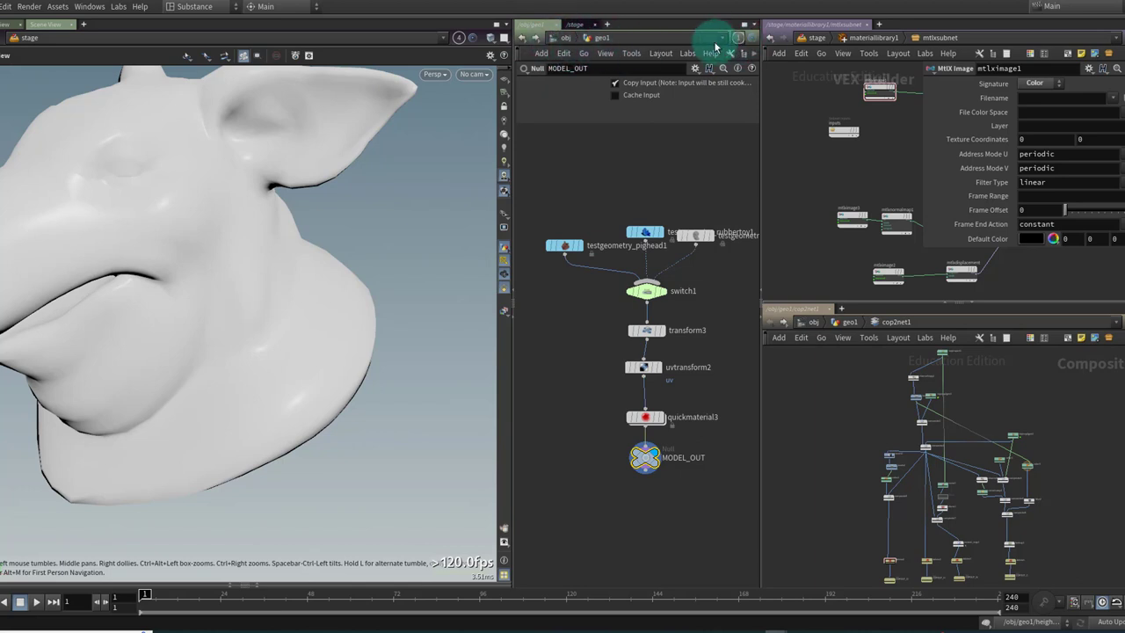
left_click(6, 26)
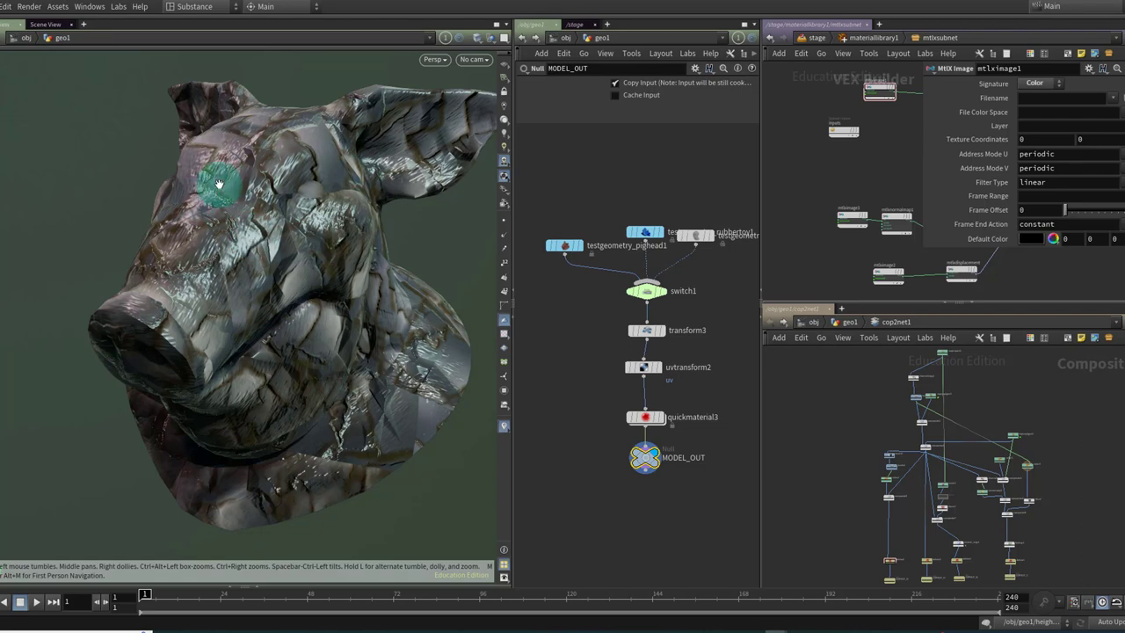
left_click_drag(276, 226, 314, 225)
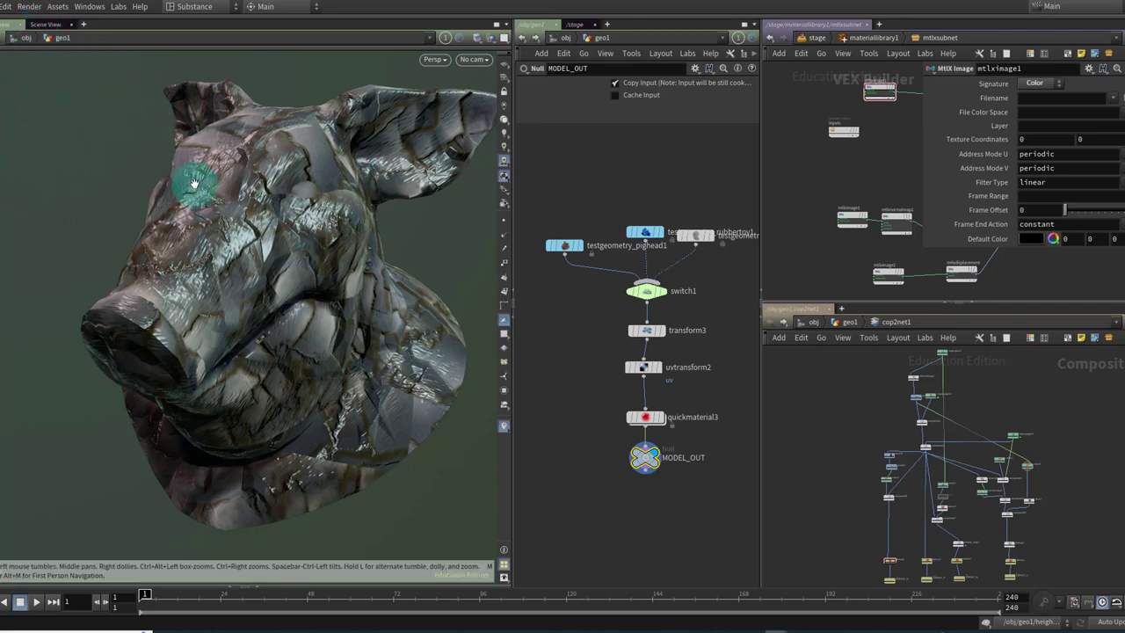
left_click(52, 29)
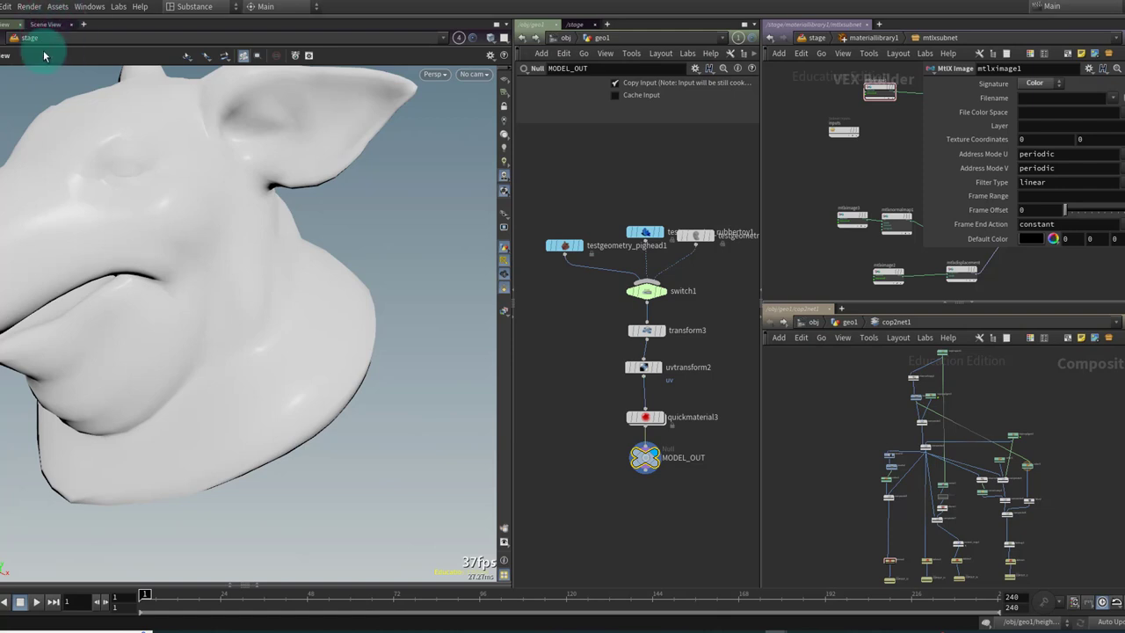
left_click(575, 24)
Step: Narrow the scene view pane and save the current Substance desktop layout
left_click_drag(513, 342, 472, 341)
left_click(195, 7)
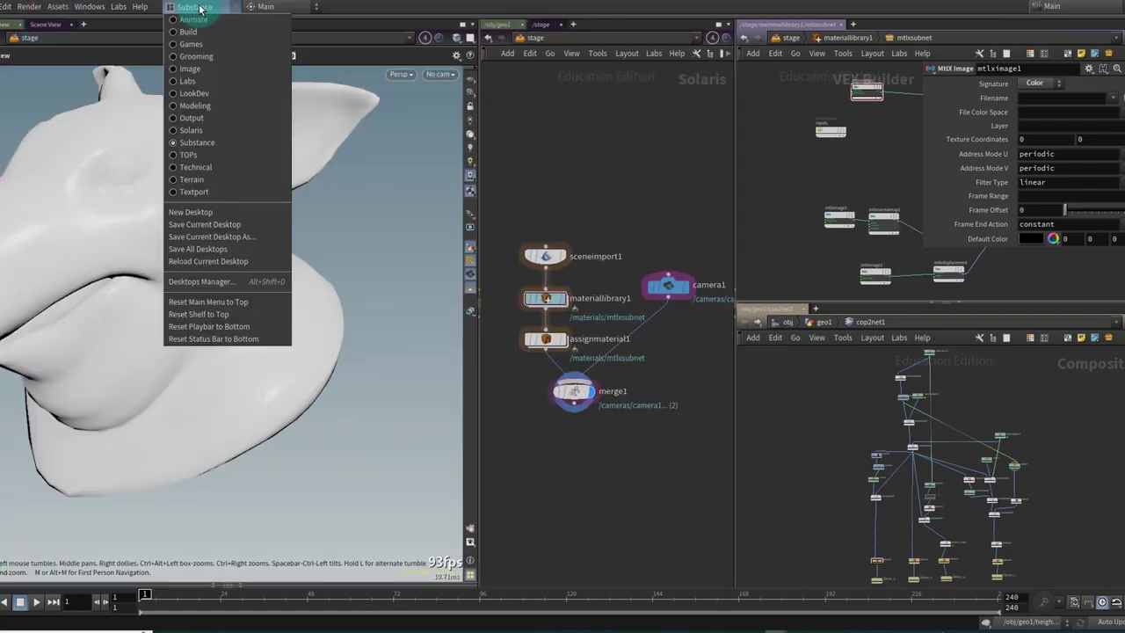
left_click(271, 225)
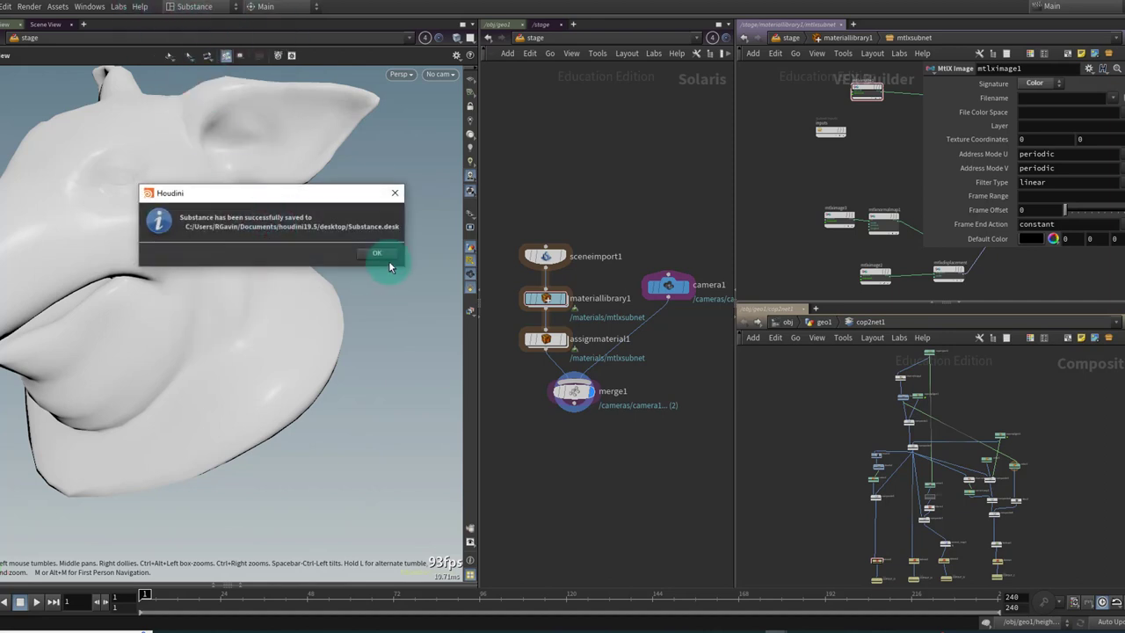
left_click(377, 256)
Step: Add a ROP File Output node below COPOUT_O in cop2net1 and connect COPOUT_O to its input
scroll(803, 451, "up", 5)
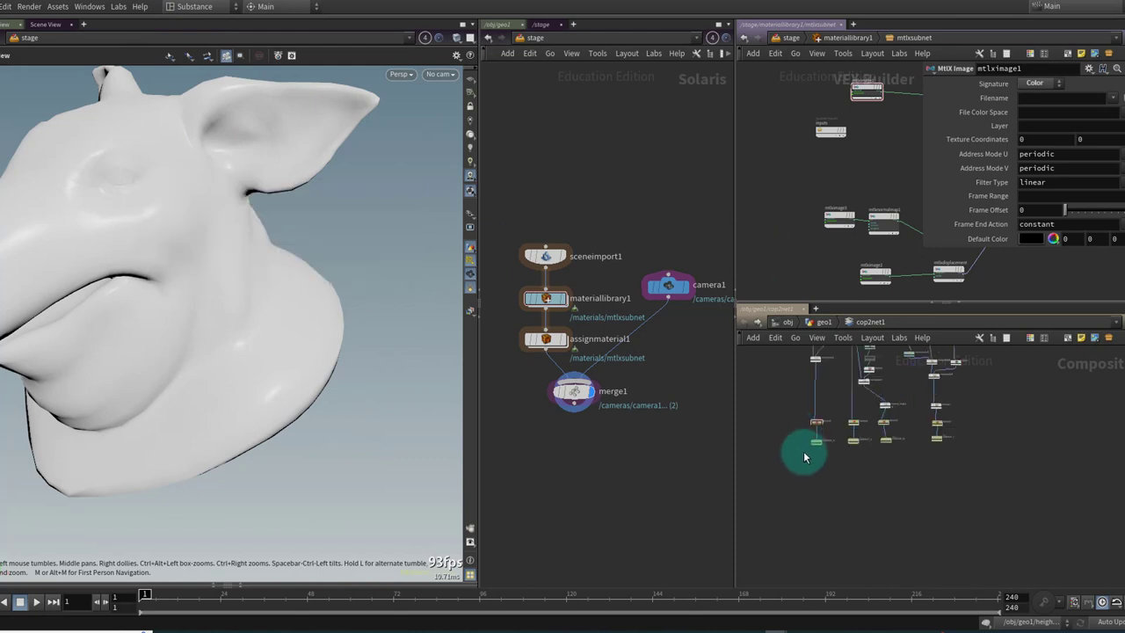
middle_click_drag(793, 451, 780, 451)
middle_click_drag(832, 441, 868, 466)
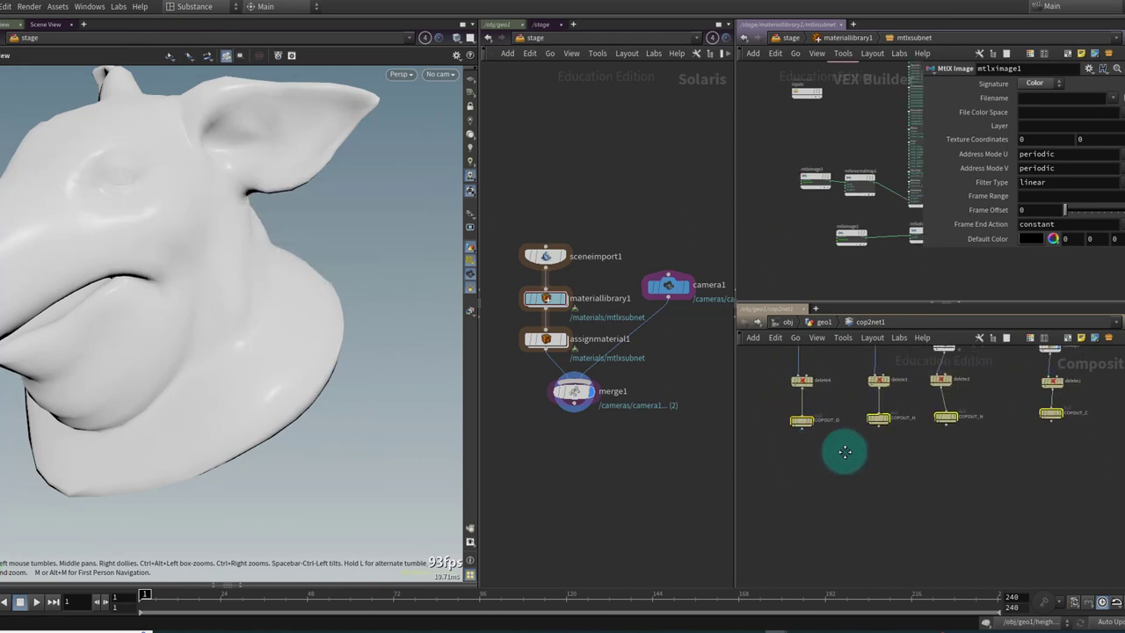
left_click_drag(808, 455, 1088, 434)
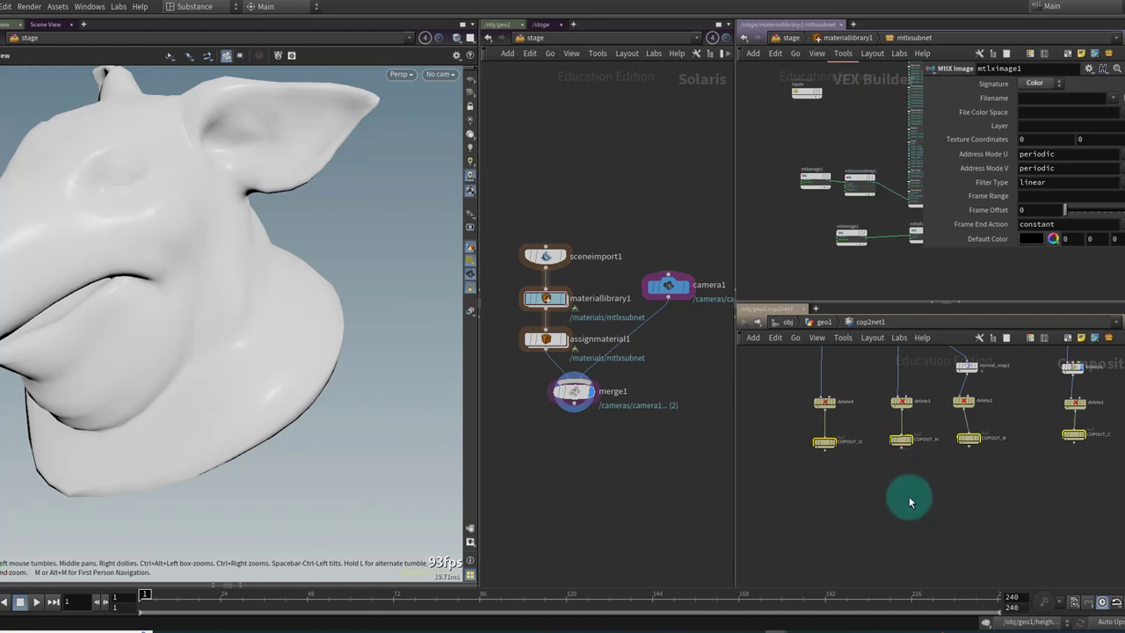
middle_click_drag(909, 495, 904, 432)
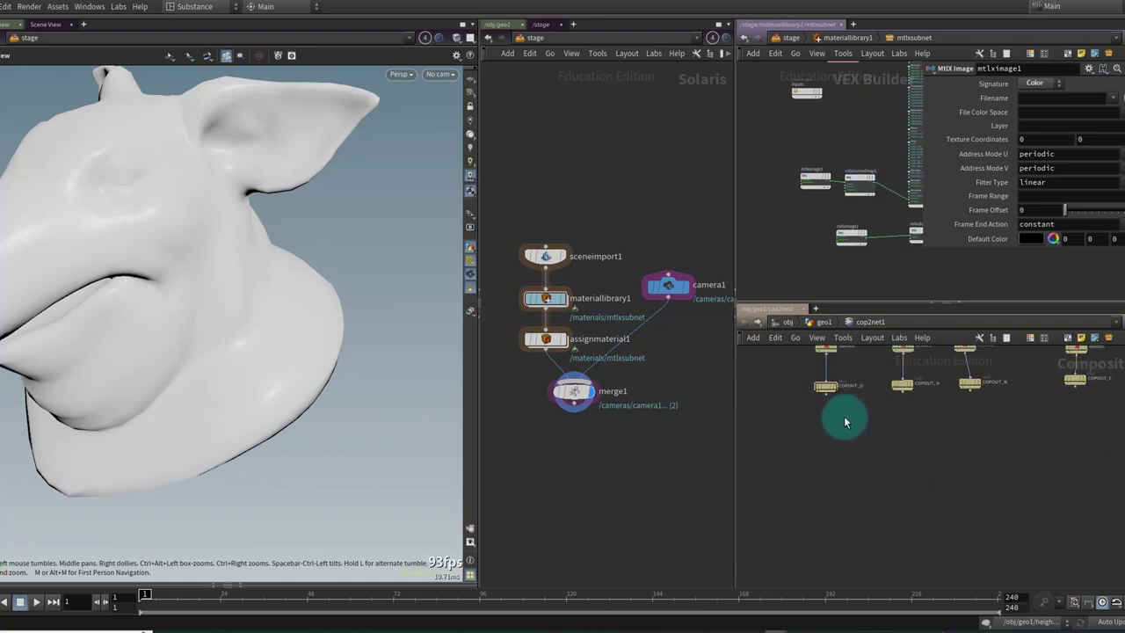
key("Tab")
key("Escape")
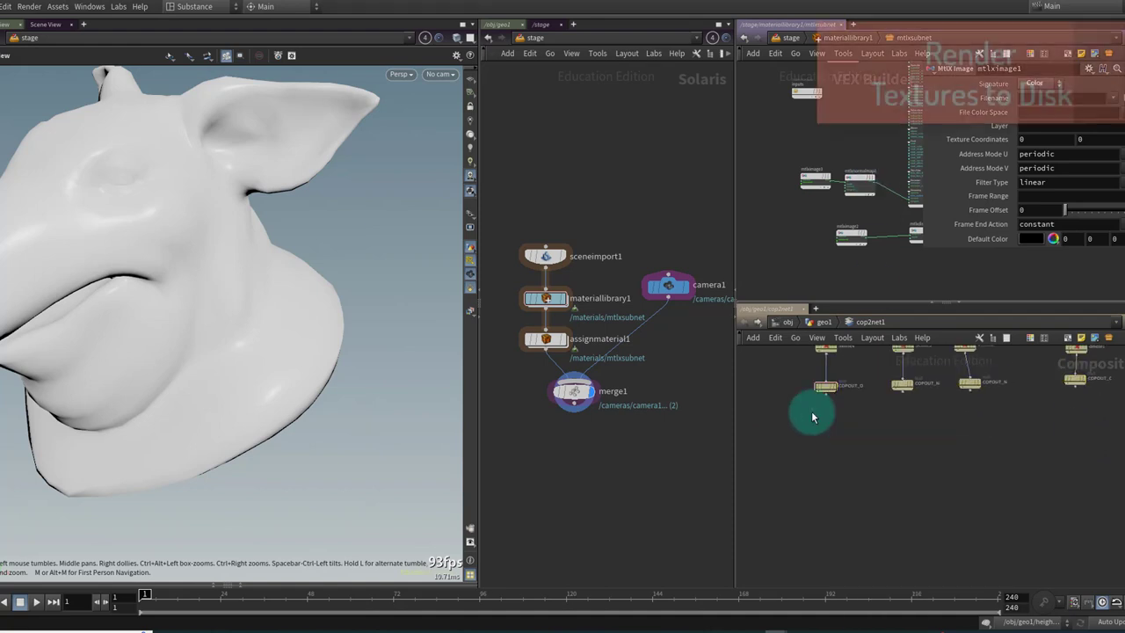
key("Tab")
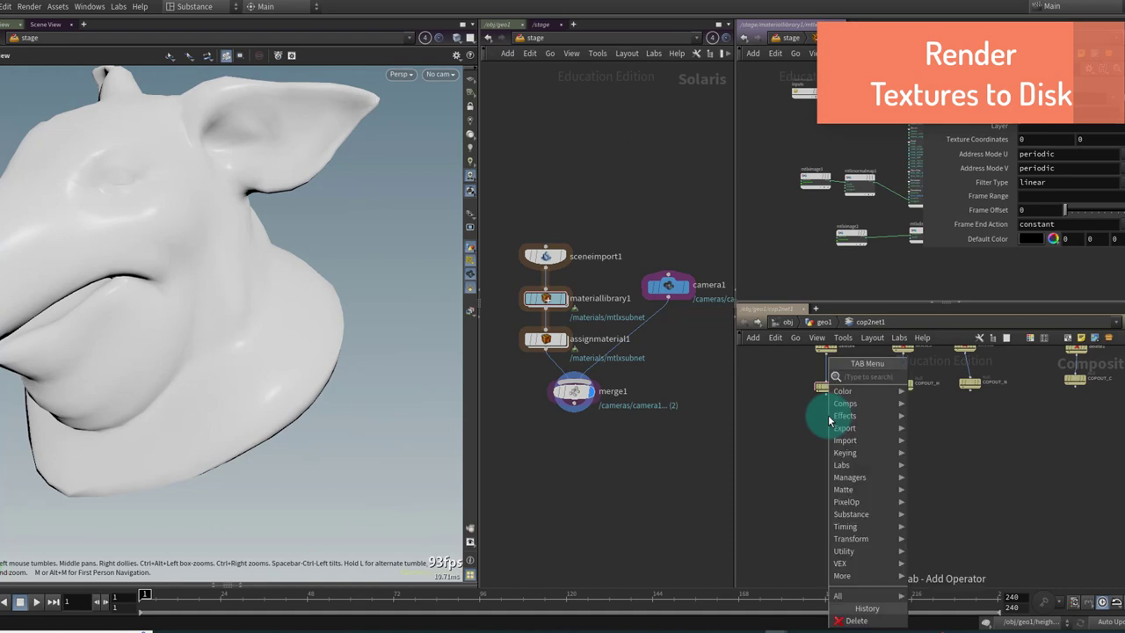
type("rop")
key("Down")
key("Return")
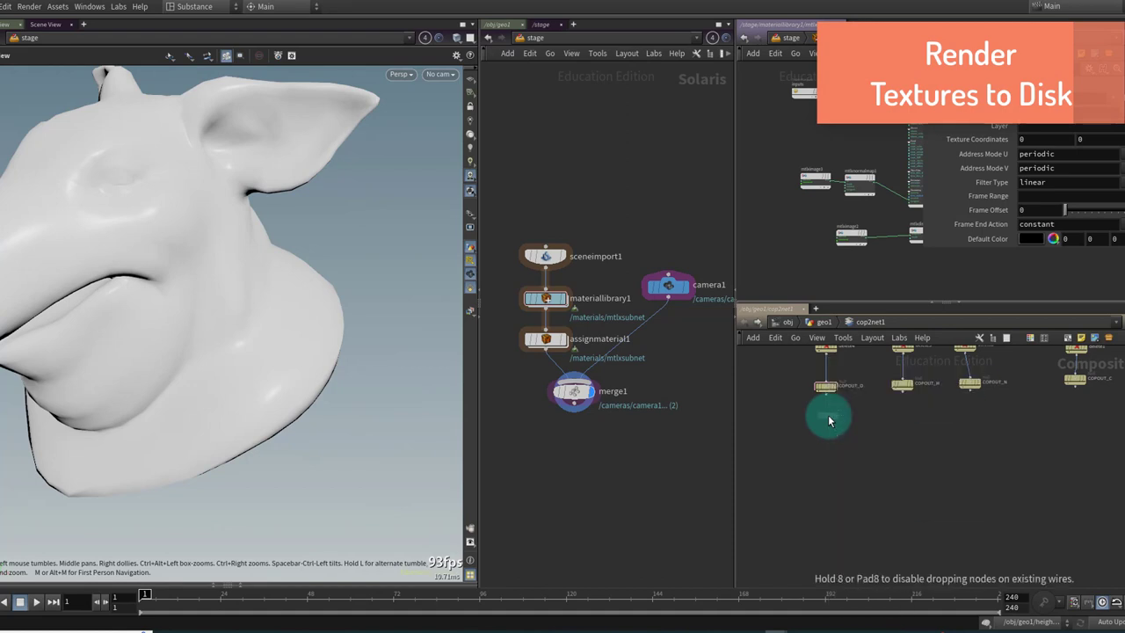
left_click(828, 419)
scroll(827, 415, "up", 2)
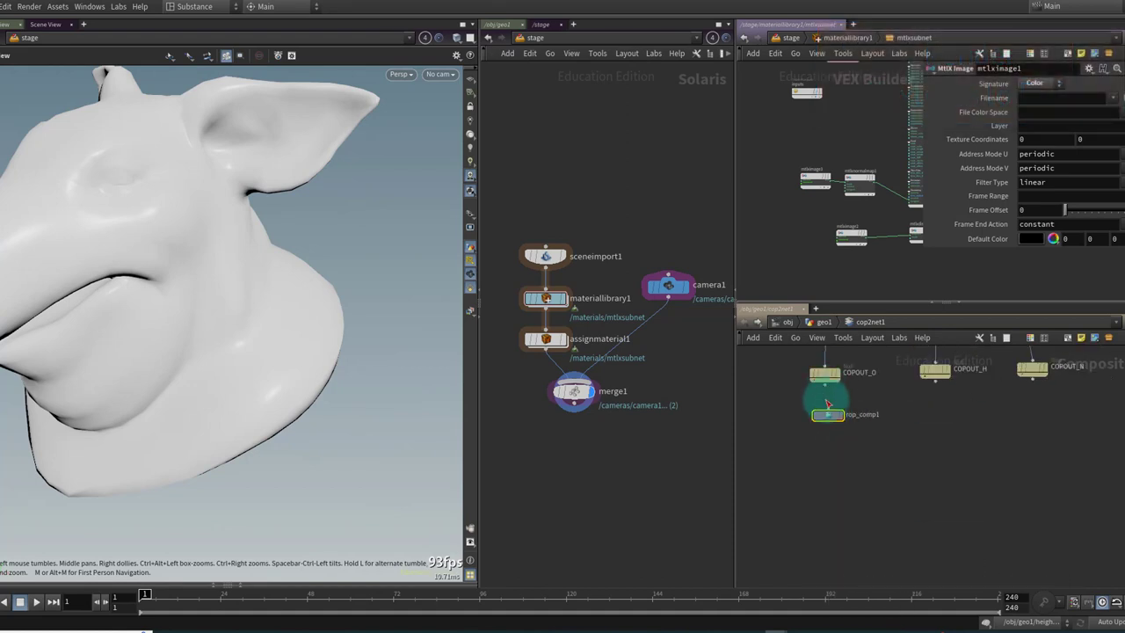
left_click_drag(824, 384, 826, 420)
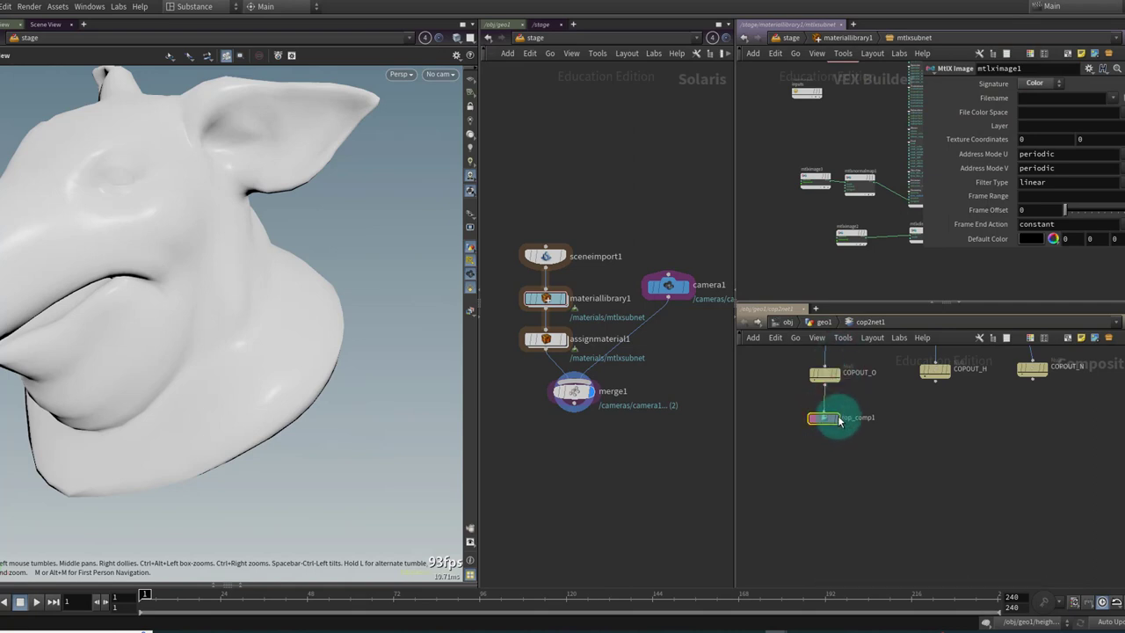
Step: Expand the compositing network to full pane height and set rop_comp1's output picture to $HIP/render/$OS.exr
left_click(933, 300)
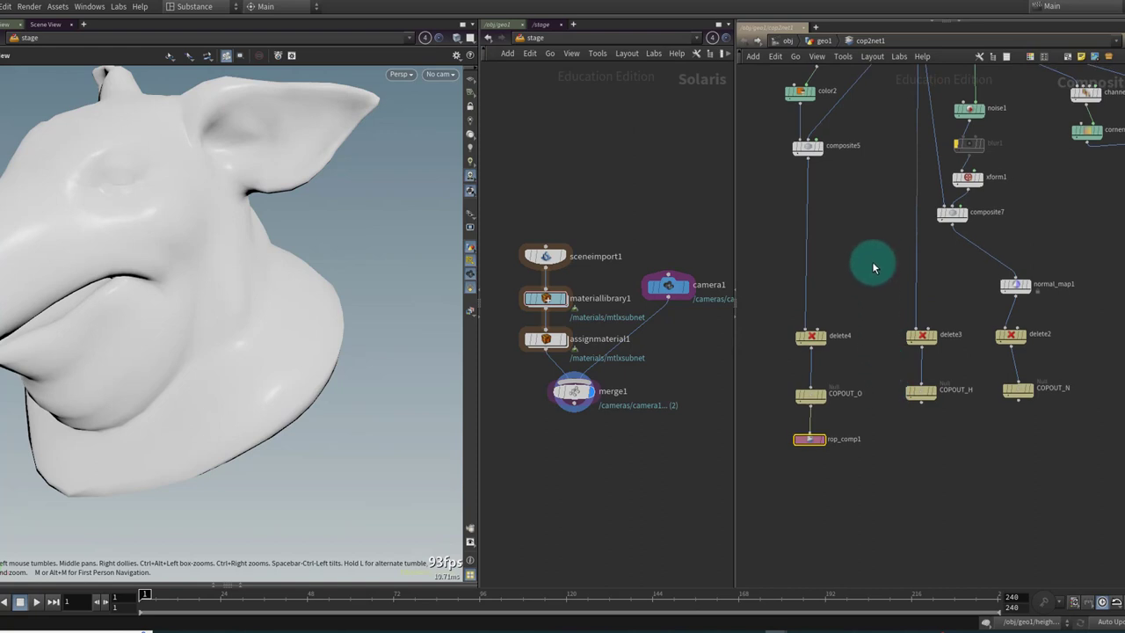
key("p")
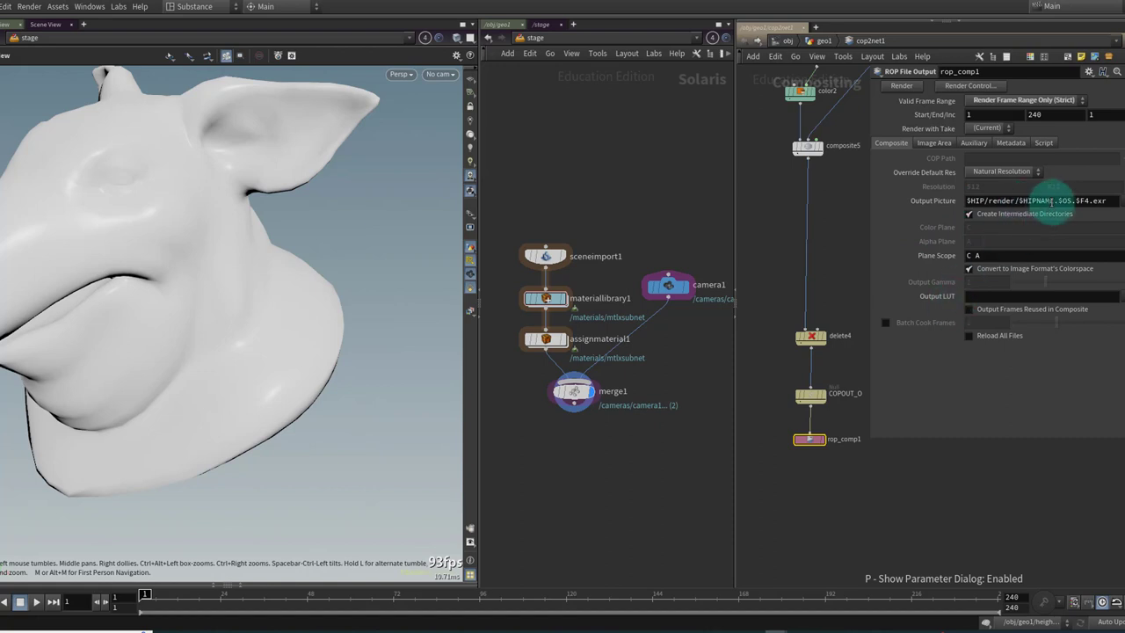
left_click_drag(1057, 201, 1020, 201)
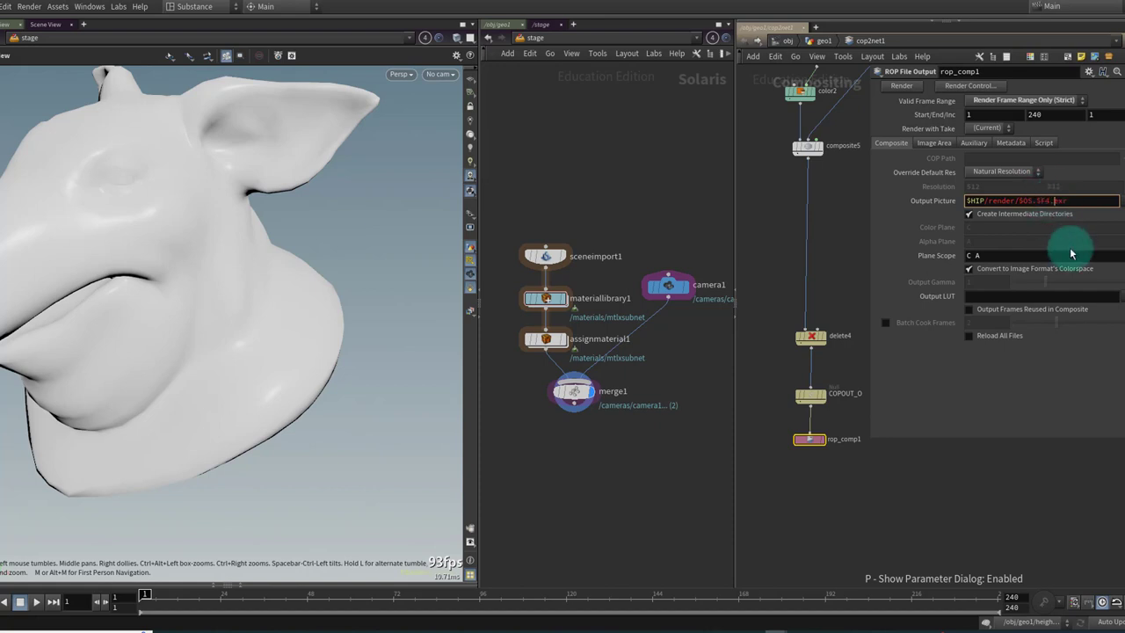
key("BackSpace")
key("BackSpace")
key("BackSpace")
key("BackSpace")
left_click(838, 486)
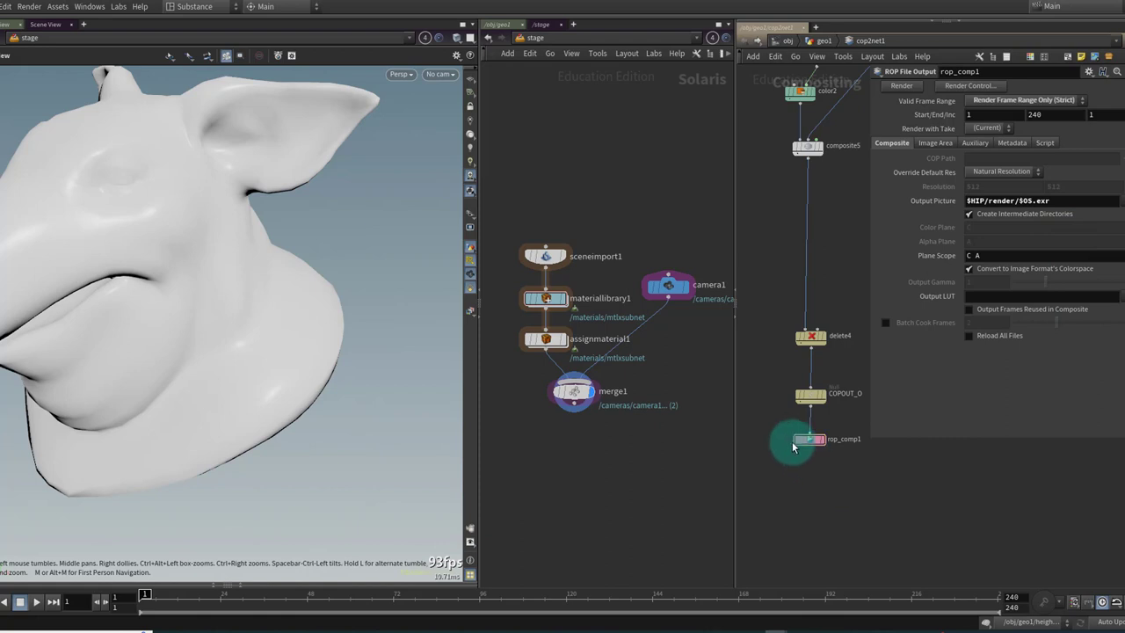
Step: Set rop_comp1's valid frame range to Render Current Frame
left_click(995, 103)
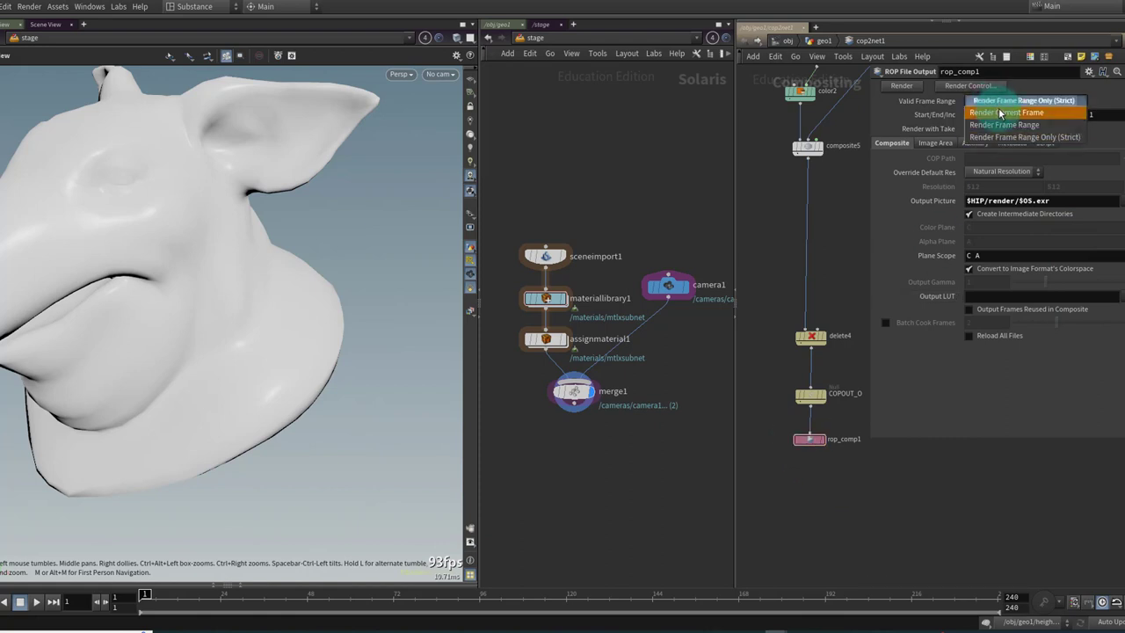
left_click(999, 112)
middle_click_drag(930, 453, 931, 507)
scroll(826, 523, "up", 2)
left_click(827, 515)
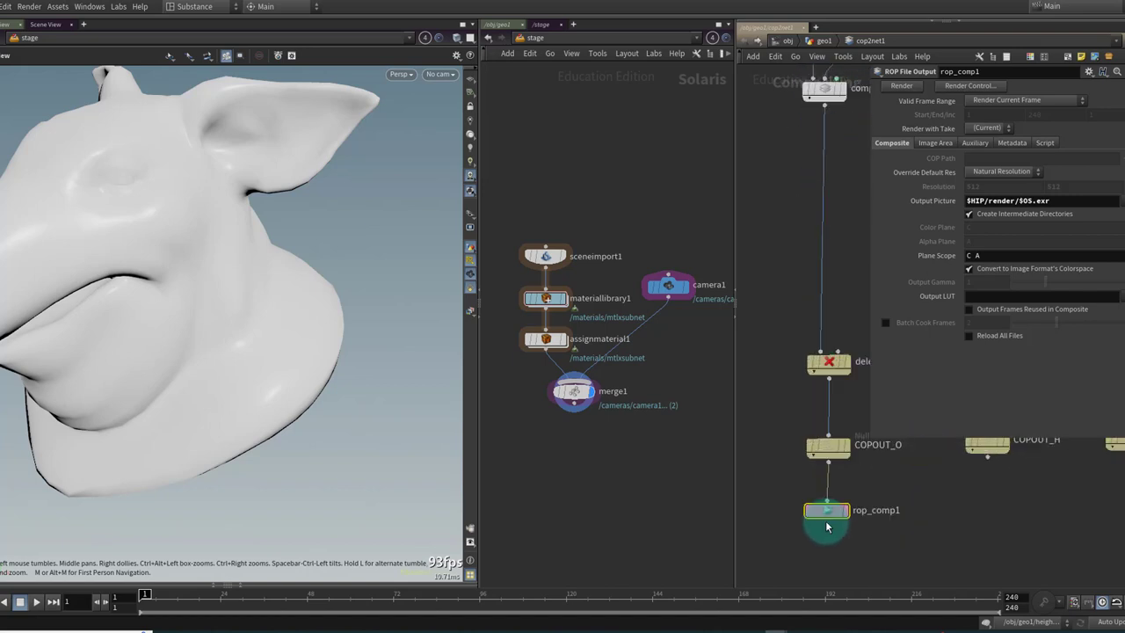
left_click(831, 512)
left_click(1026, 201)
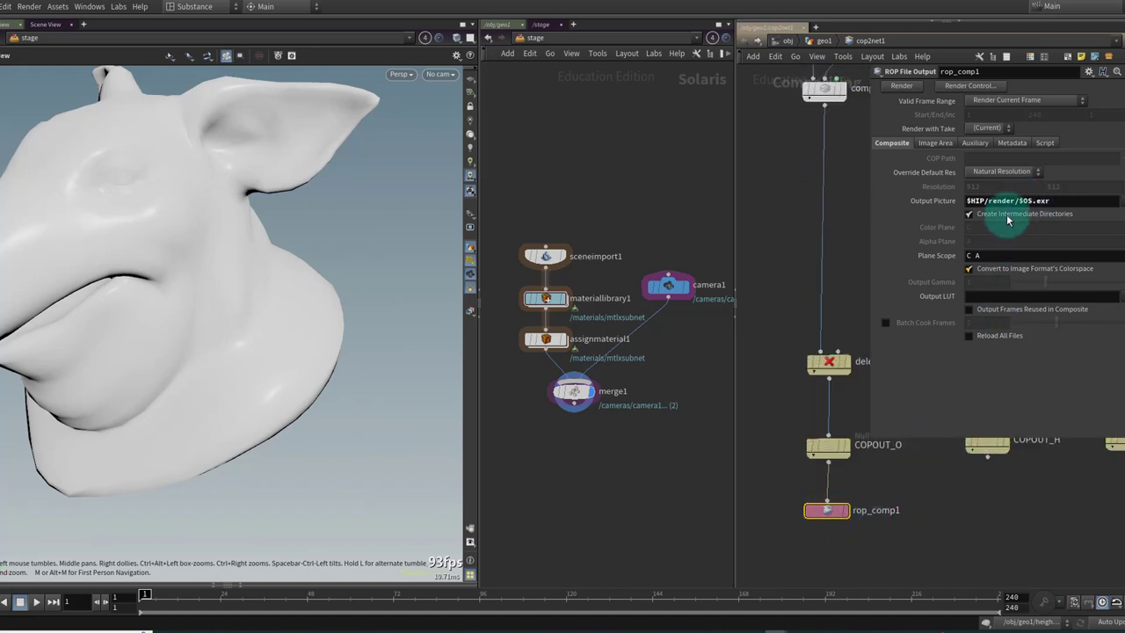
Step: Rename the ROP File Output node below COPOUT_O as COPOUT_OR
middle_click_drag(907, 472, 848, 489)
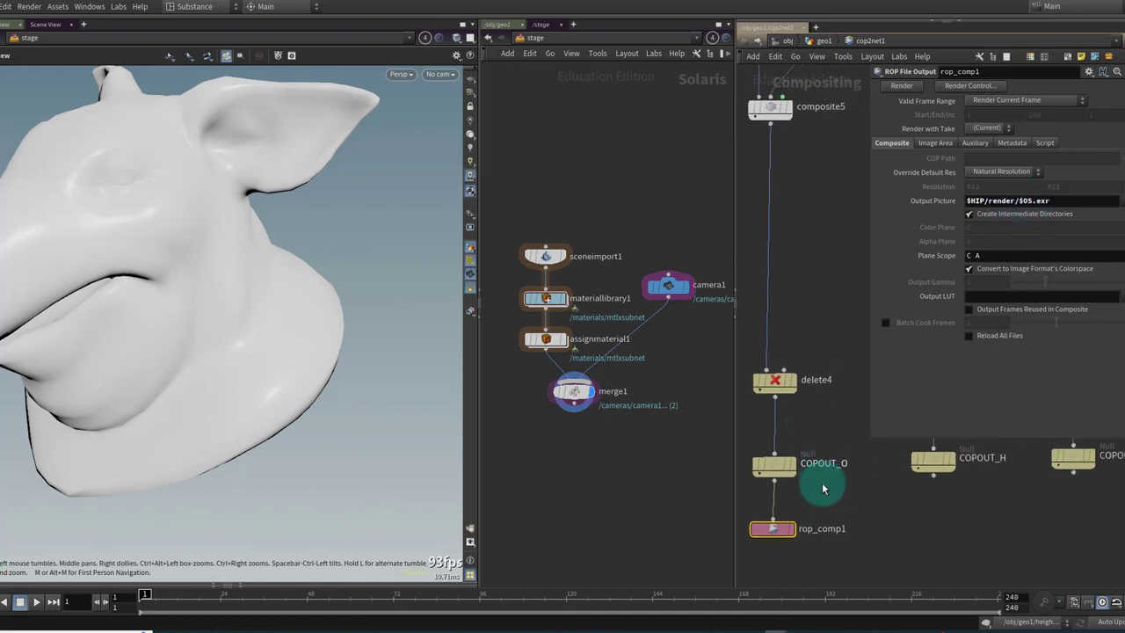
double_click(822, 464)
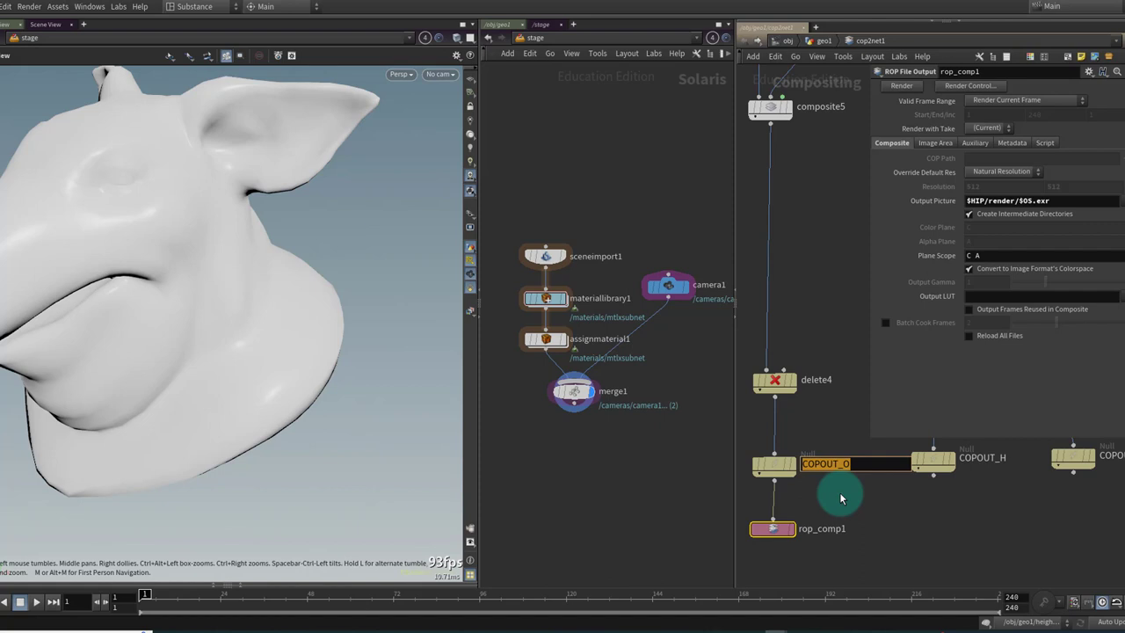
double_click(823, 529)
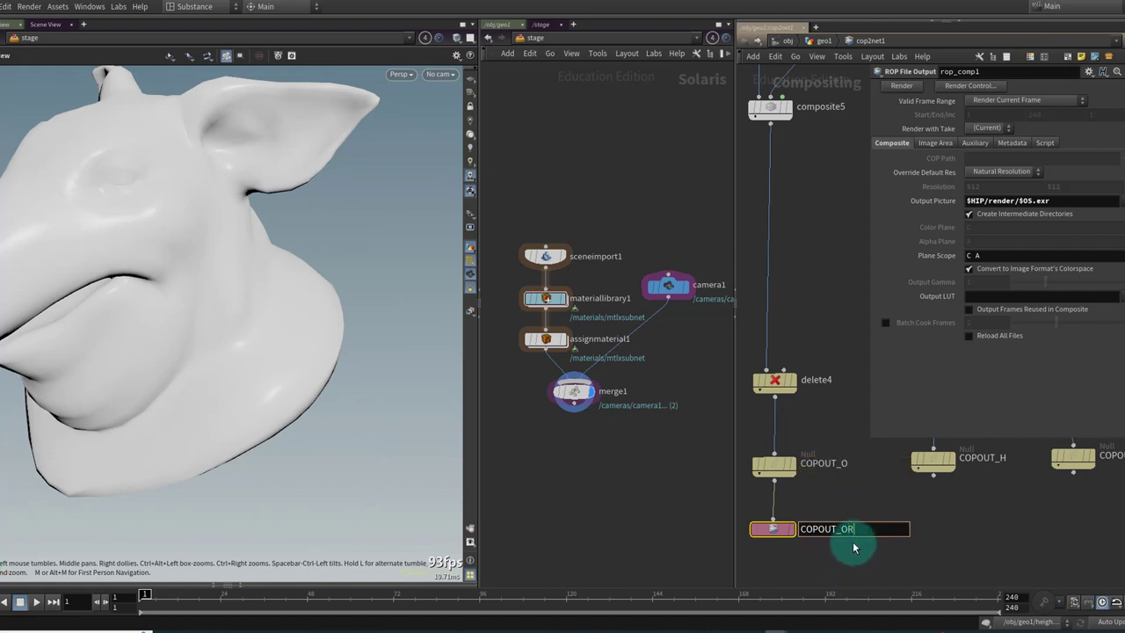
type("COPOUT_OR")
key("Return")
Step: Duplicate COPOUT_OR, connect the copy below COPOUT_H, and name it COPOUT_HR
left_click_drag(783, 538, 947, 514, "alt")
left_click_drag(948, 521, 937, 522)
middle_click_drag(976, 486, 949, 492)
left_click(941, 490)
key("ctrl+c")
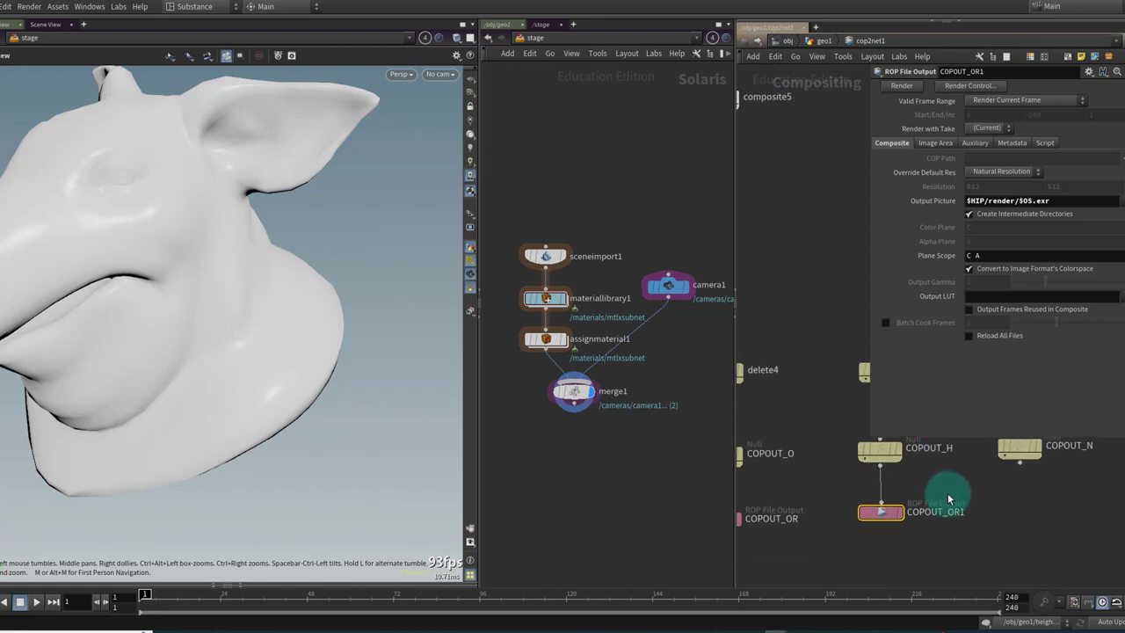
left_click(942, 513)
key("ctrl+v")
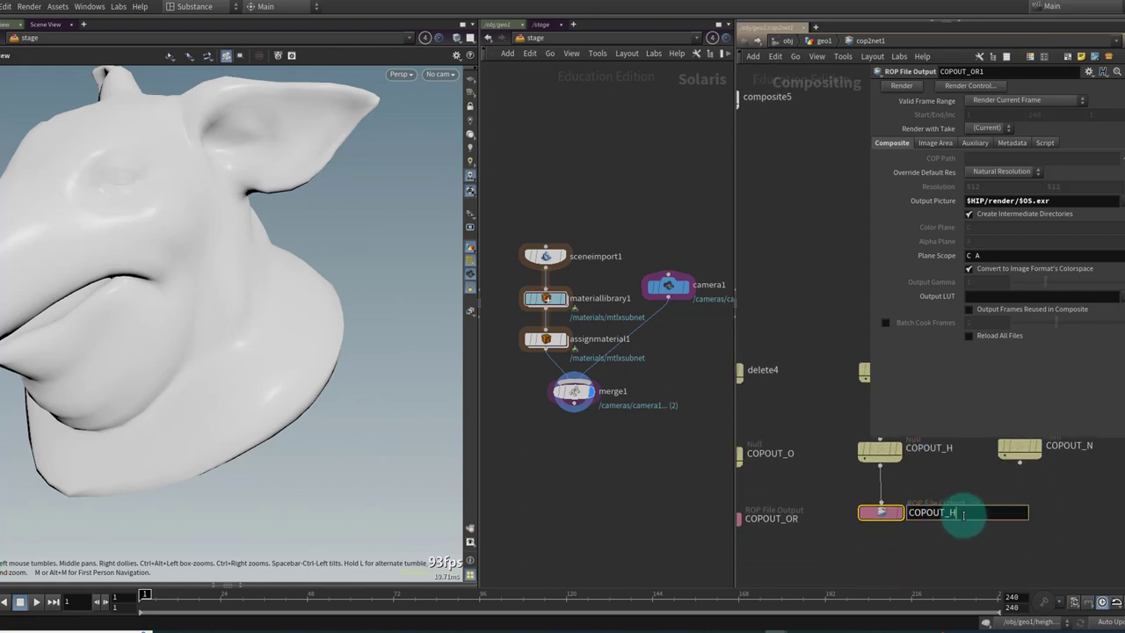
type("R")
left_click(1045, 483)
Step: Add ROP File Output nodes named COPOUT_NR below COPOUT_N and COPOUT_CR below COPOUT_C, and select the ROP nodes
middle_click_drag(1052, 492, 959, 509)
scroll(924, 540, "down", 1)
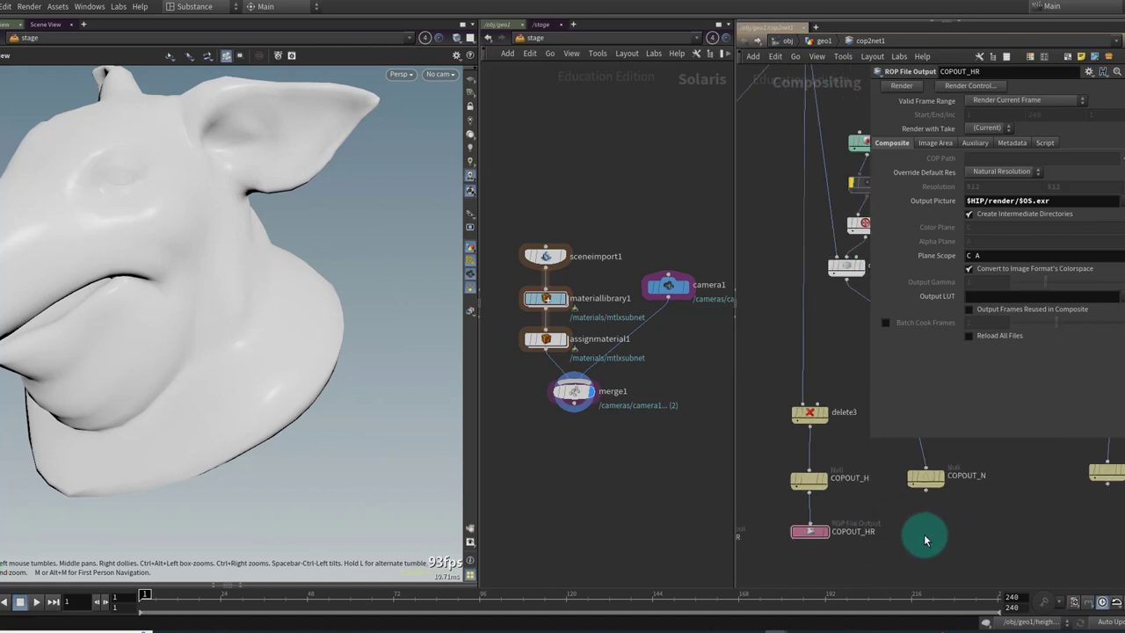
left_click_drag(808, 534, 933, 531, "alt")
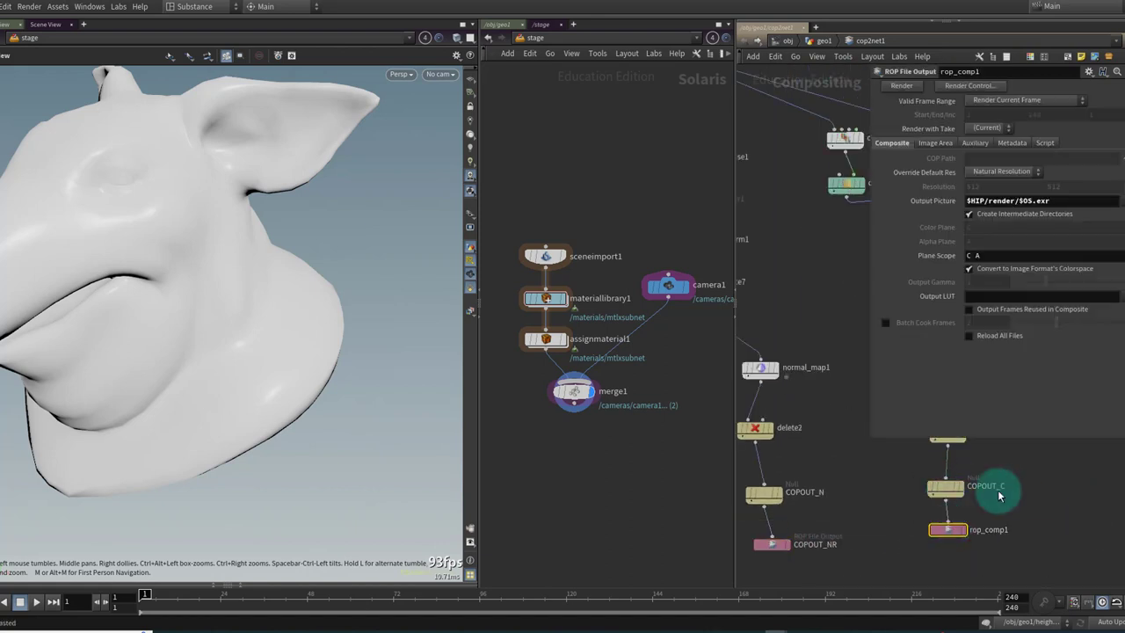
left_click(994, 532)
type("COPOUT_C")
type("R")
left_click(1040, 499)
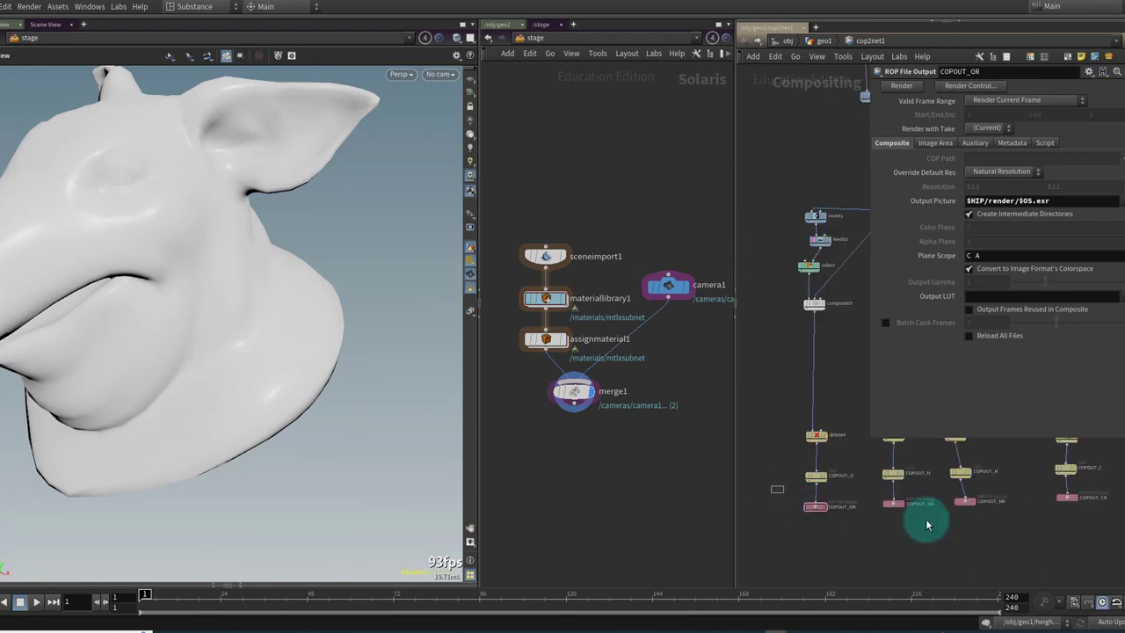
left_click_drag(927, 525, 1070, 457)
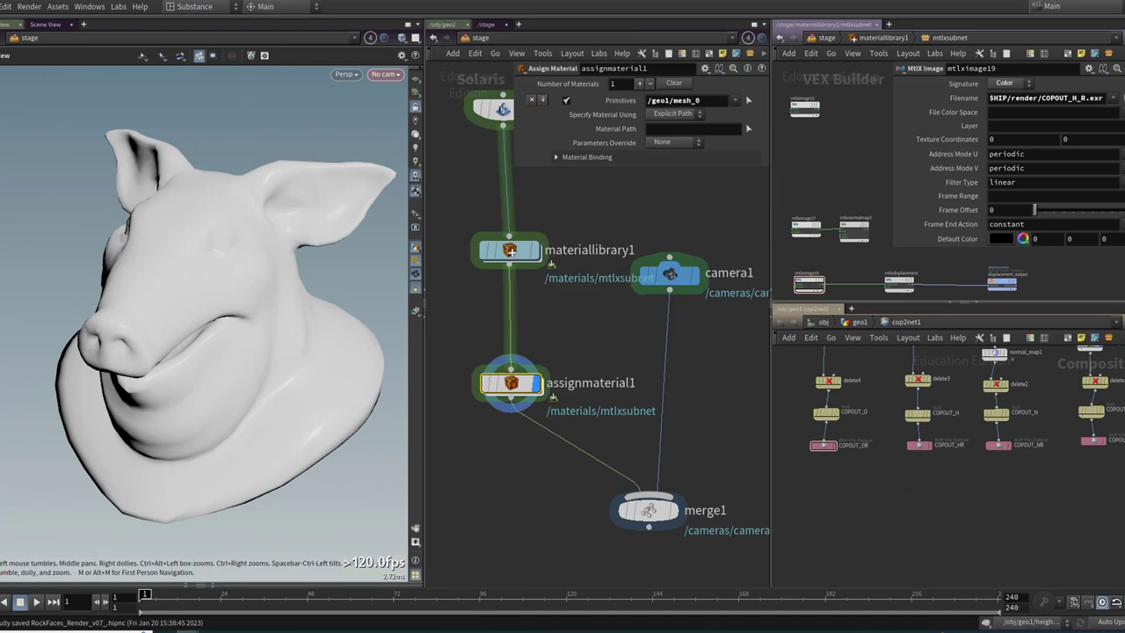
Step: Check the EXR files in the render folder in File Explorer, and return to Houdini to inspect the MtlX Image nodes' file paths
key("alt+Tab")
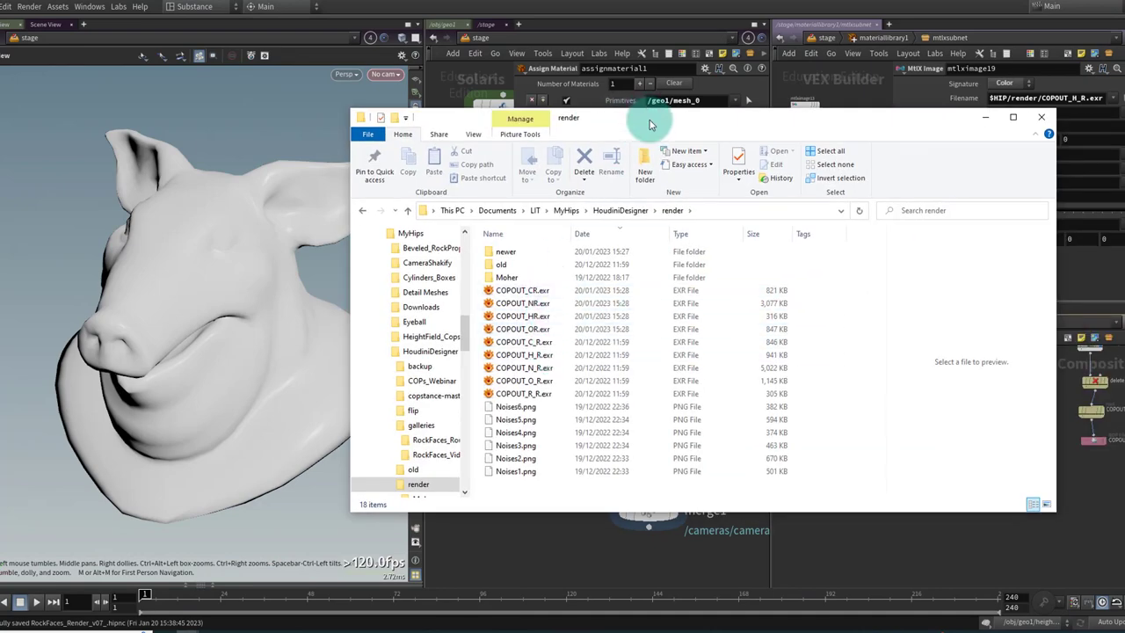
left_click_drag(649, 124, 1124, 120)
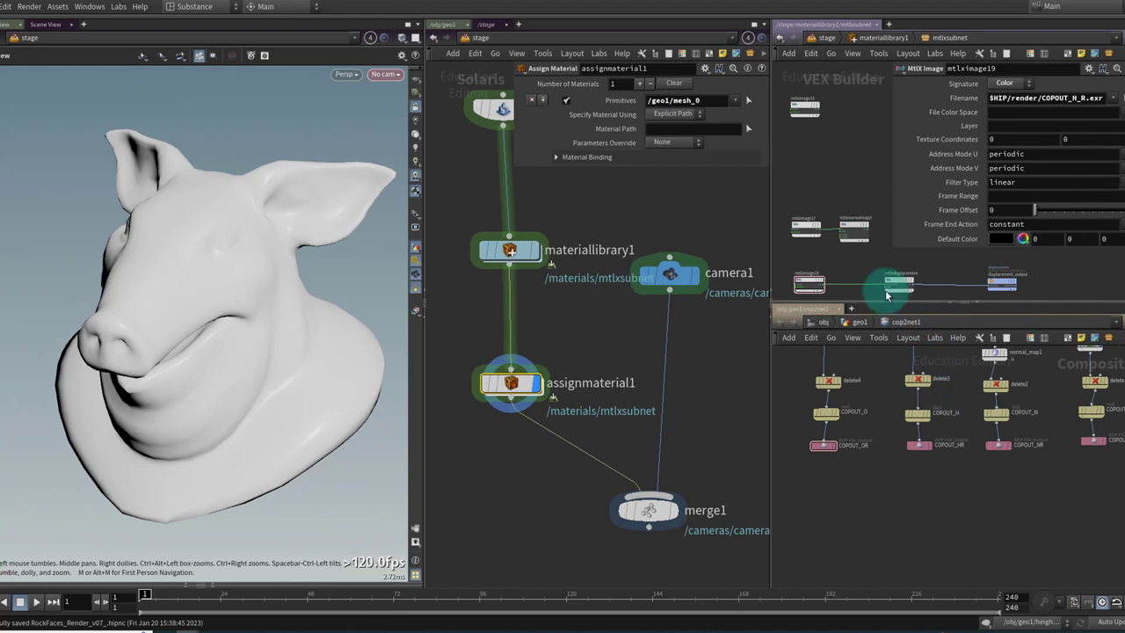
middle_click_drag(857, 254, 871, 224)
scroll(830, 254, "up", 2)
left_click(825, 254)
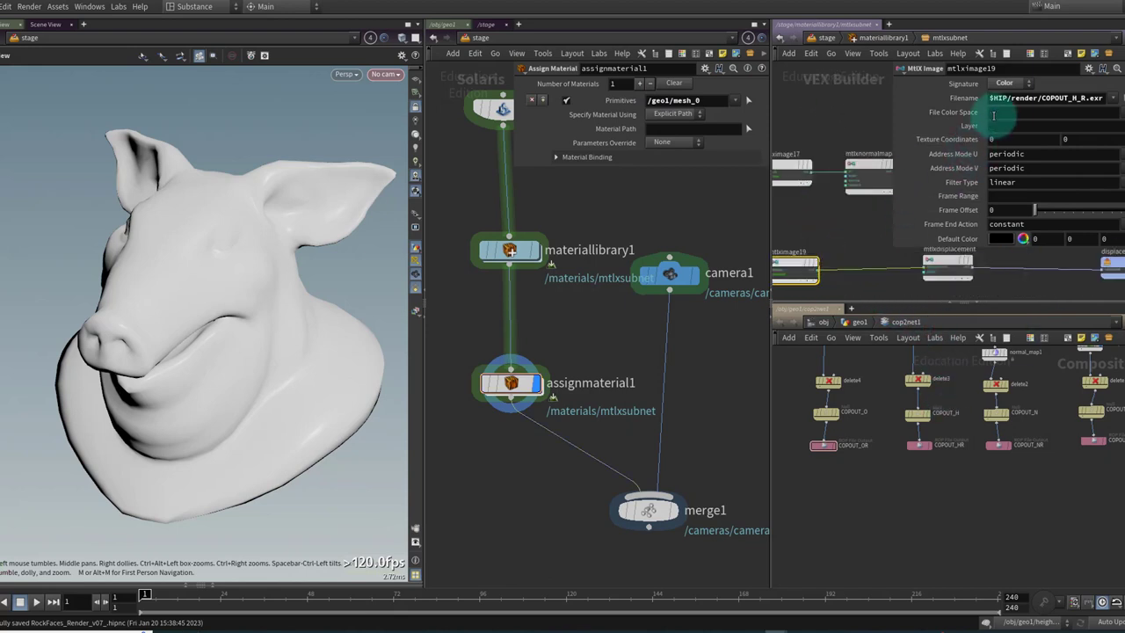
scroll(782, 237, "up", 2)
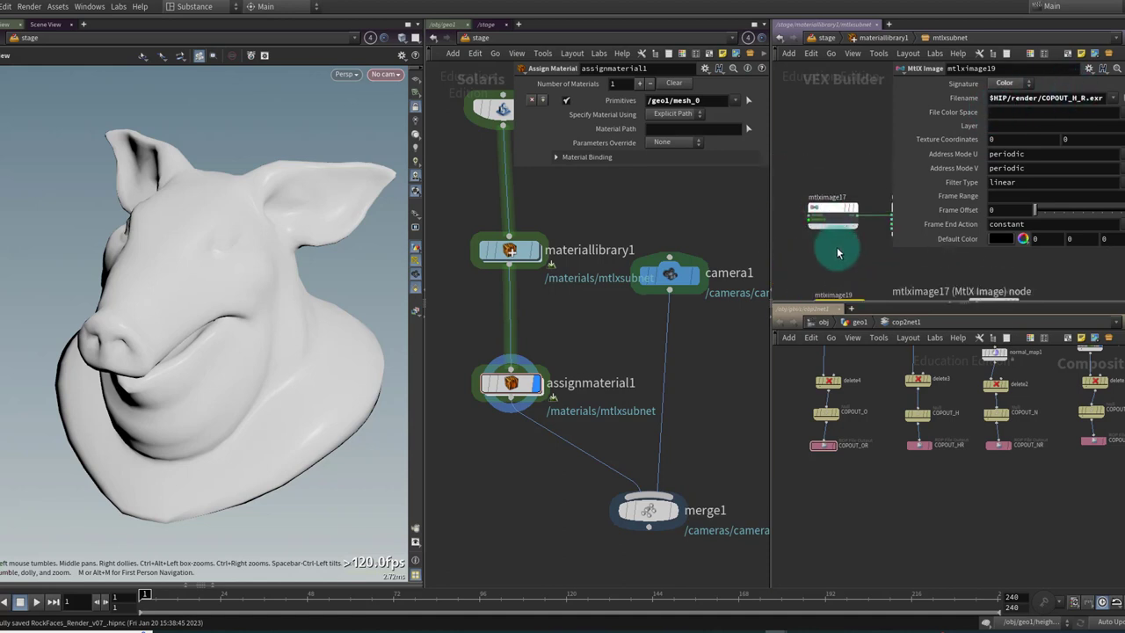
middle_click_drag(840, 265, 811, 200)
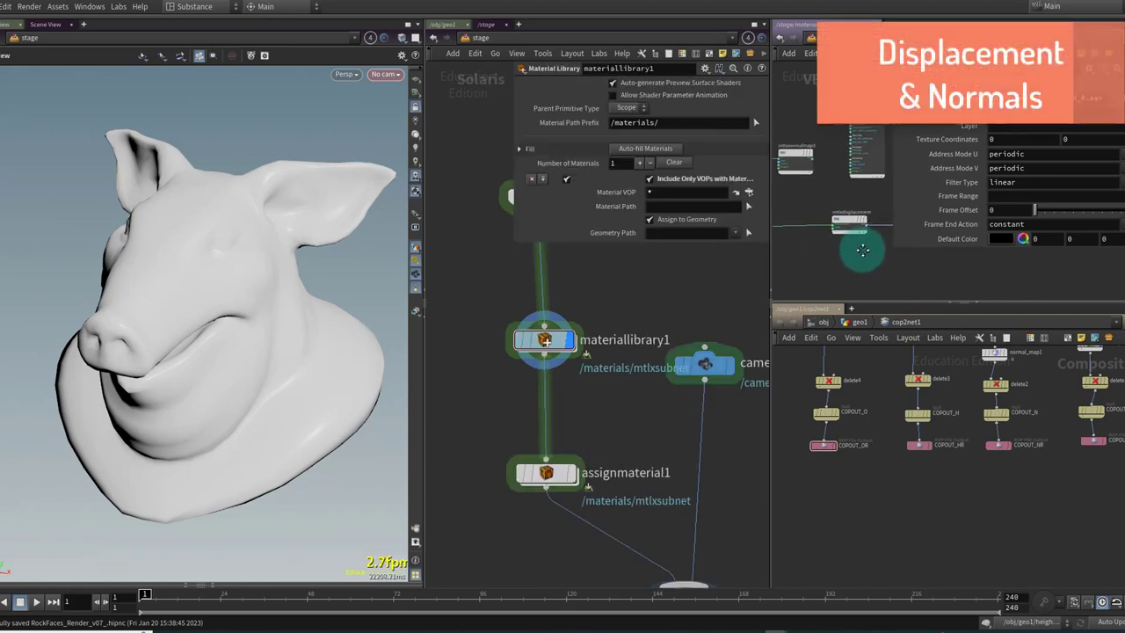
Step: Rename the MaterialX subnetwork inside materiallibrary1 as Rock_Mat
mouse_move(929, 223)
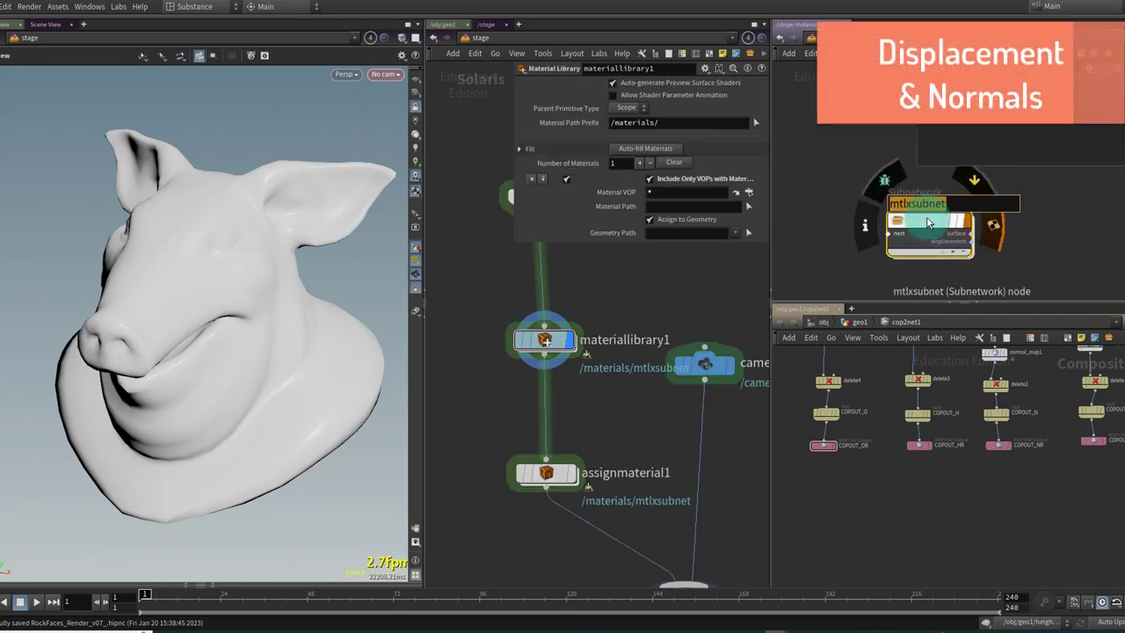
type("Rock")
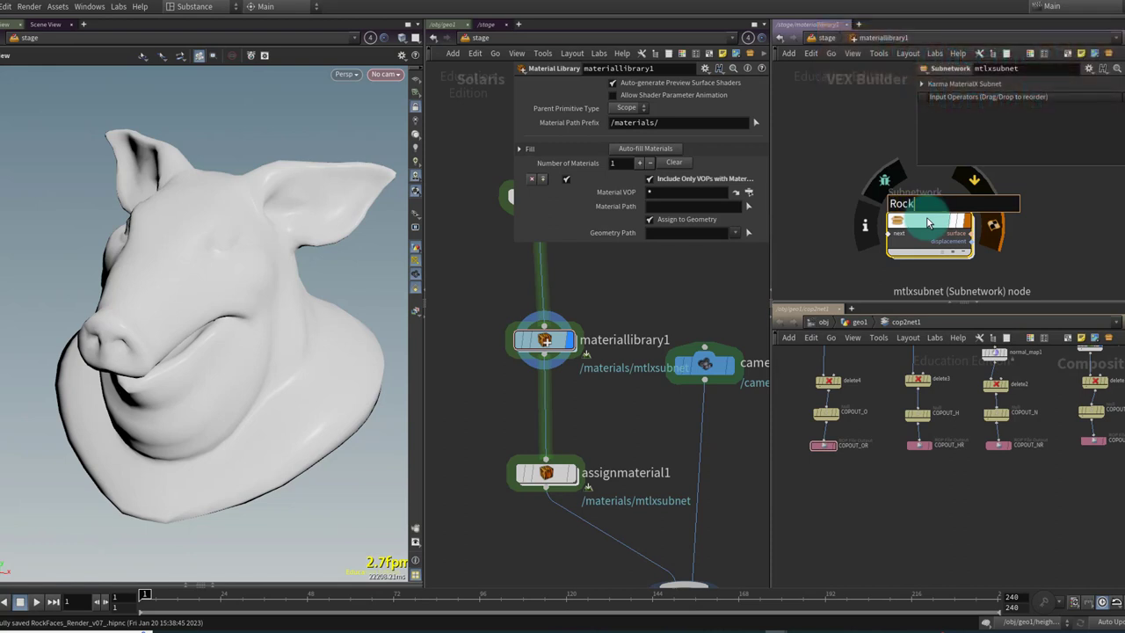
type("_Mat")
key("Return")
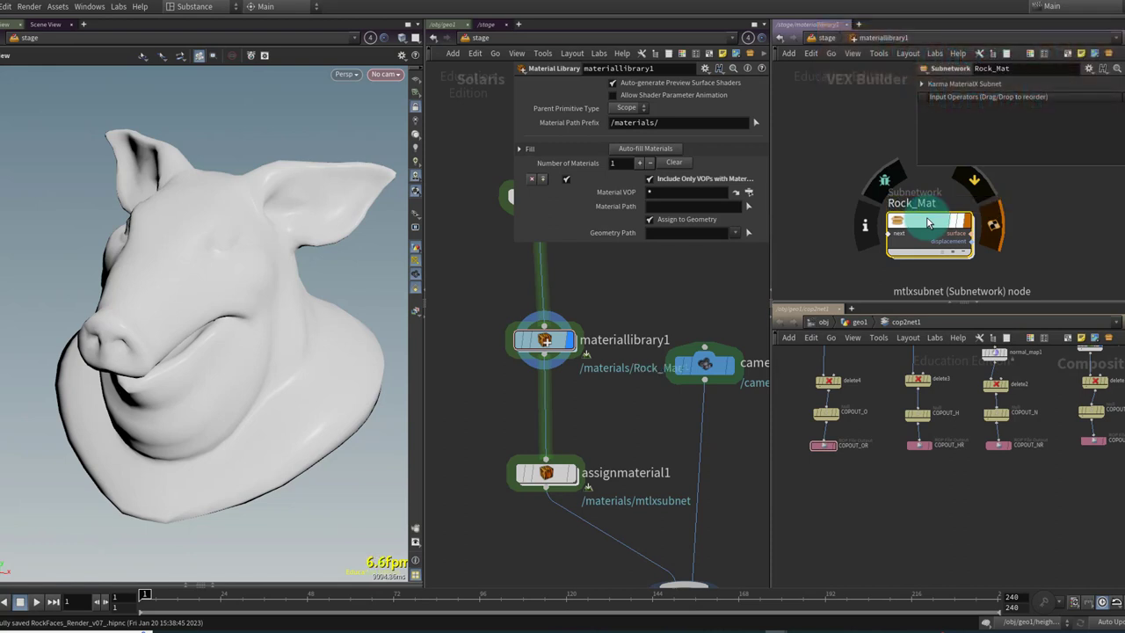
Step: In assignmaterial1, pick the pig head /geo1/mesh_0 as the primitive and set the material path to /materials/Rock_Mat
left_click(570, 476)
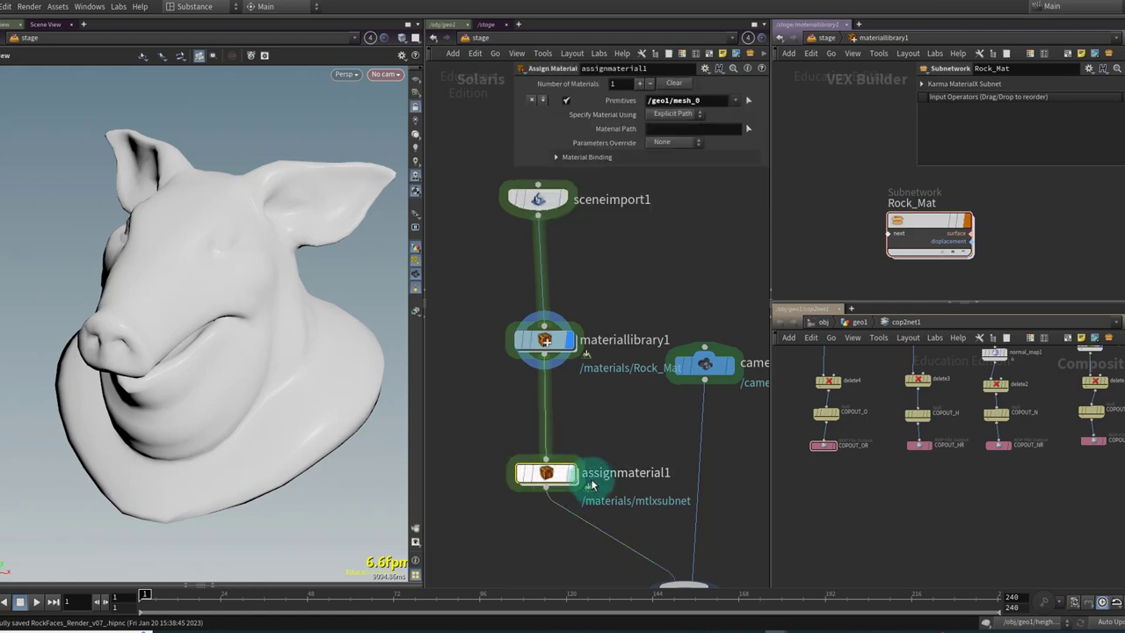
left_click(746, 99)
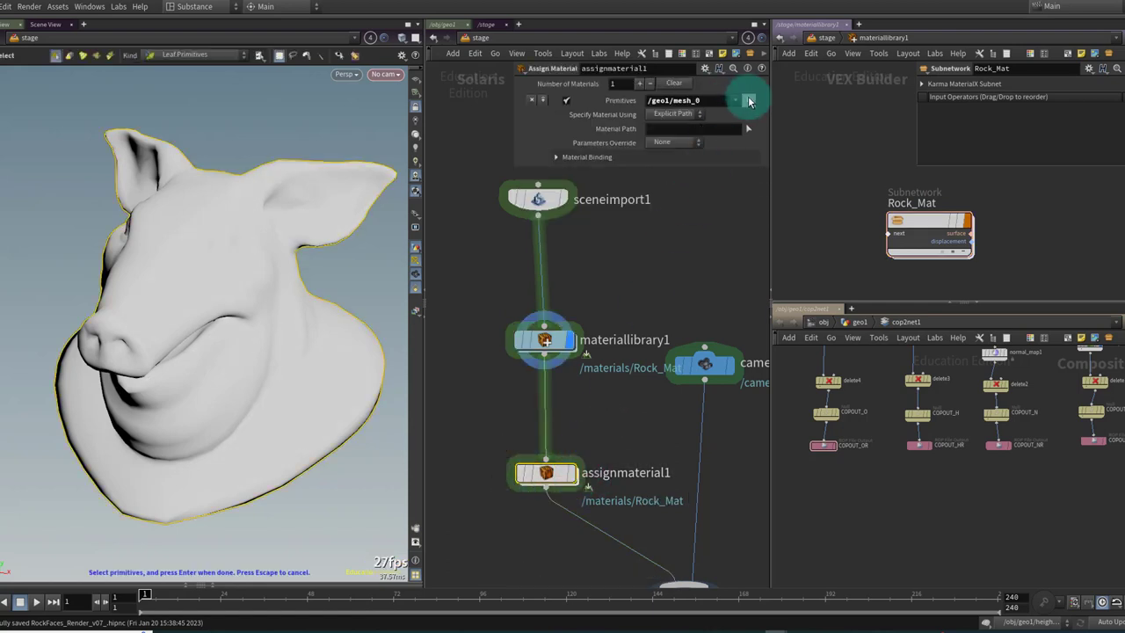
key("Return")
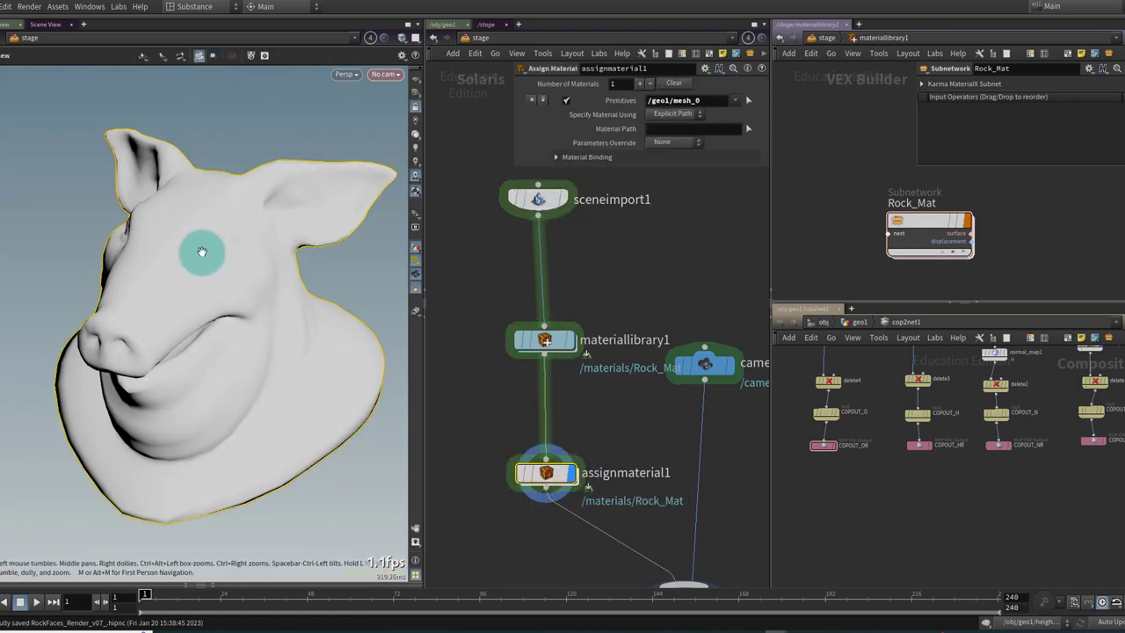
left_click(702, 127)
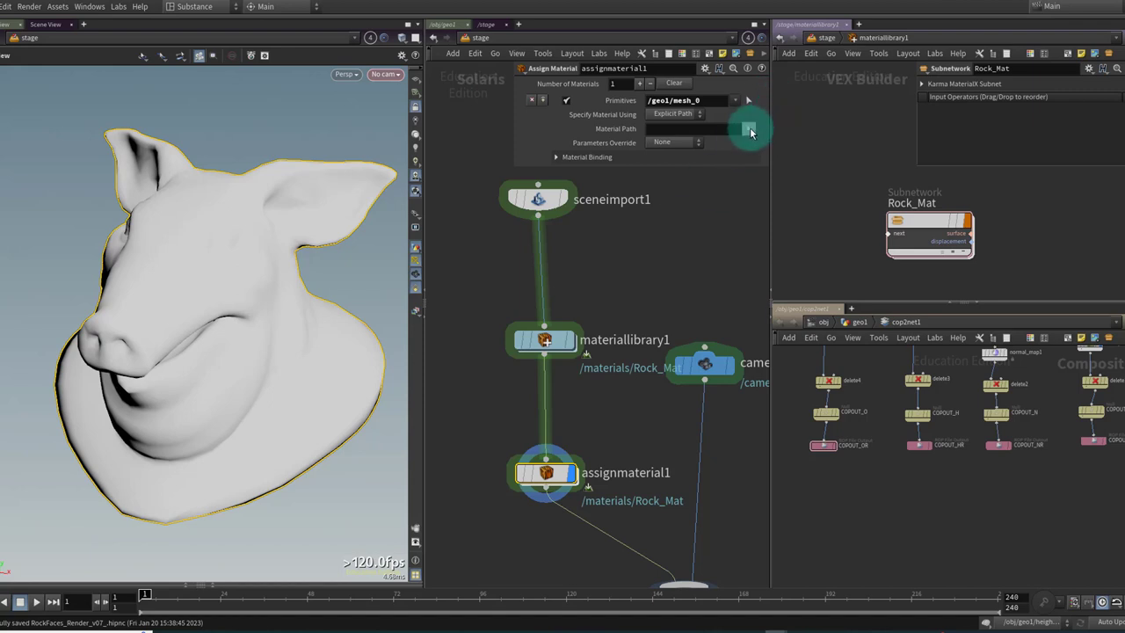
left_click(748, 129)
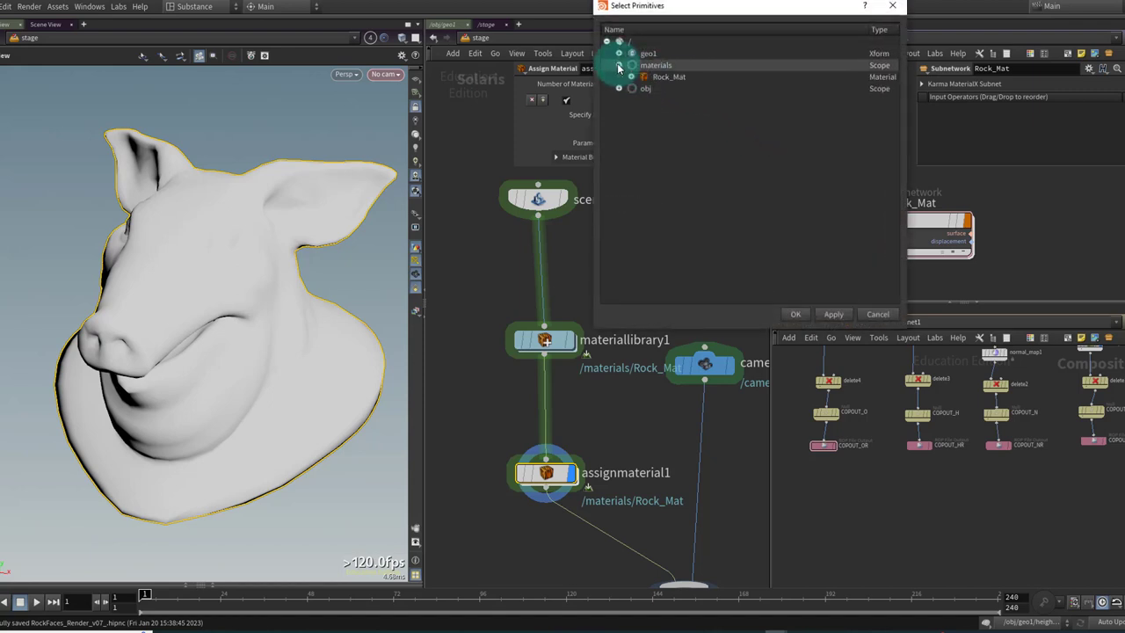
left_click(659, 77)
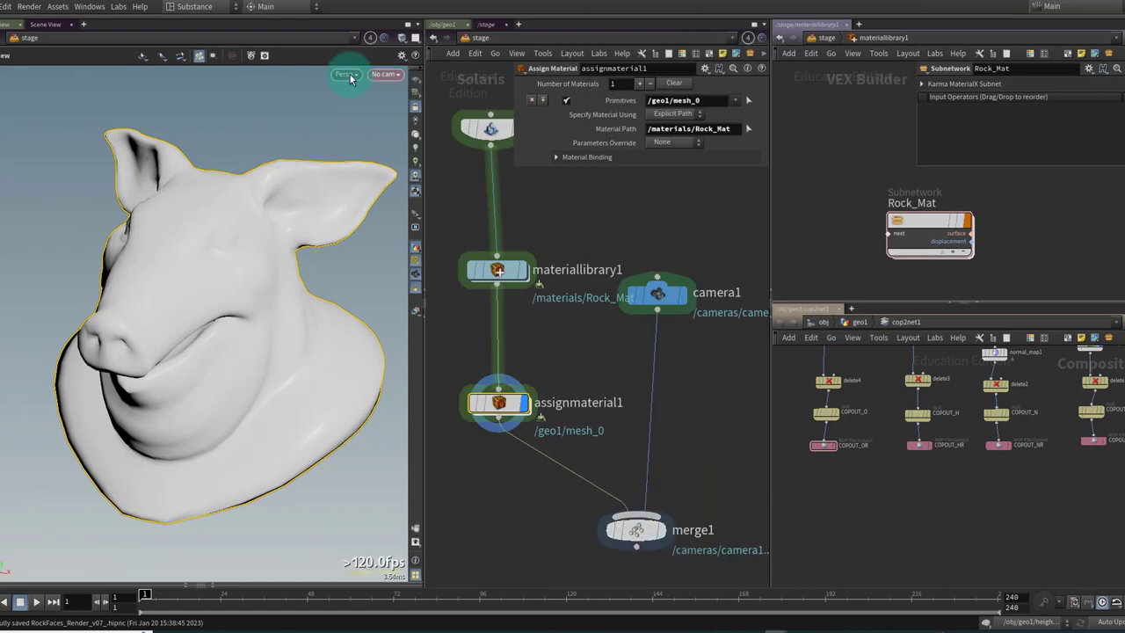
Step: Switch the viewport renderer to Karma and select the mtlxdisplacement node inside Rock_Mat
left_click(350, 76)
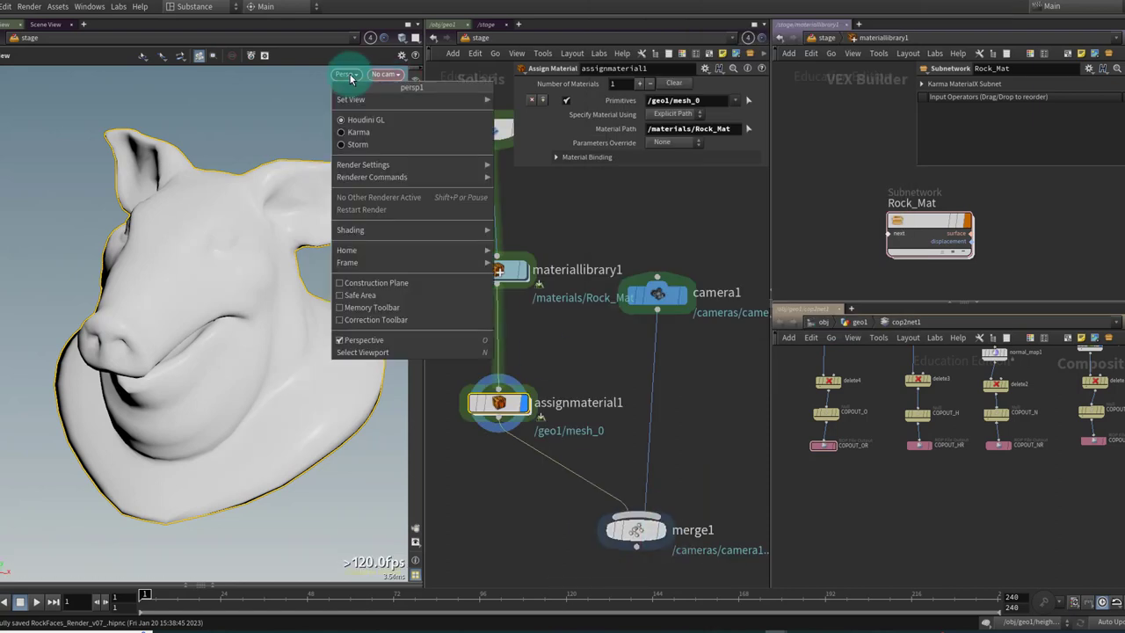
left_click(352, 132)
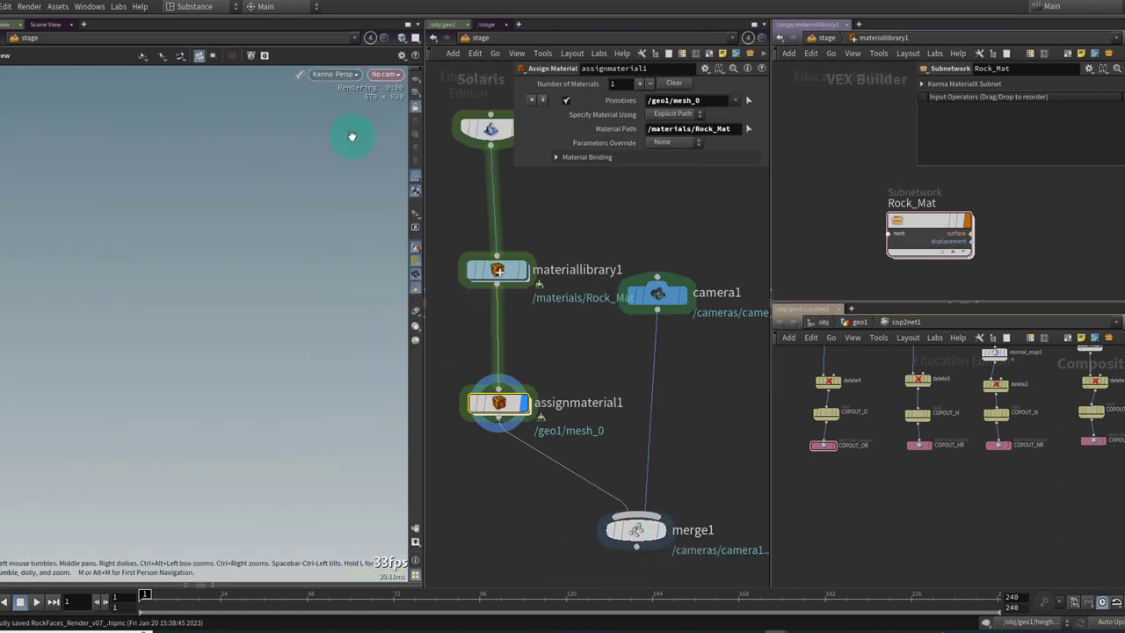
double_click(925, 226)
left_click(864, 222)
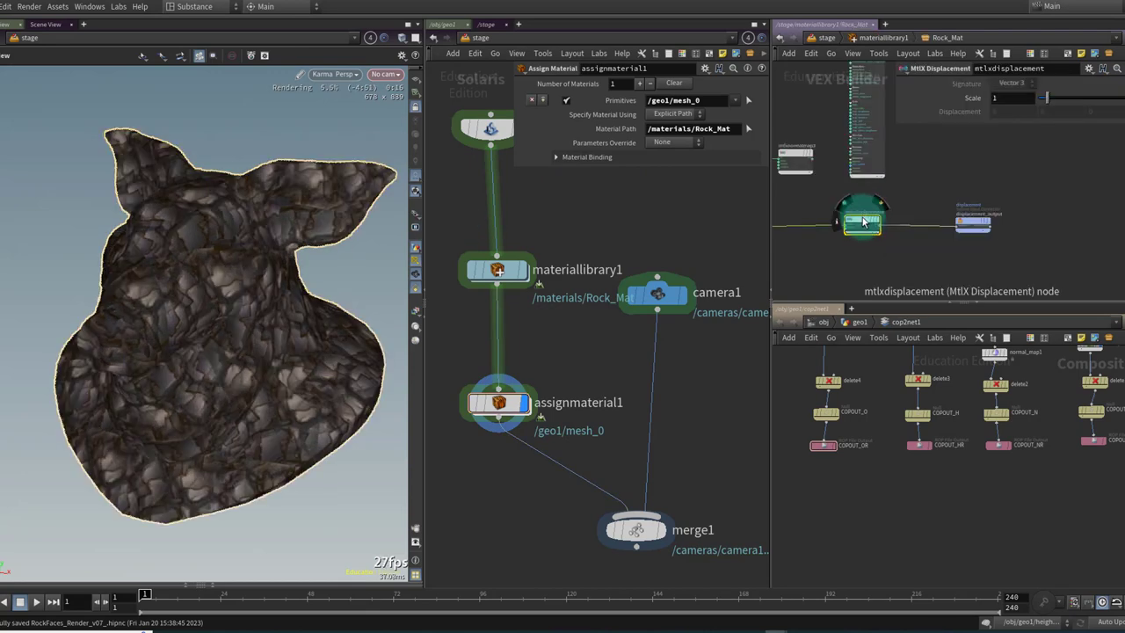
Step: In geo1, move quickmaterial3 aside and place a Null node below uvtransform2
left_click(445, 26)
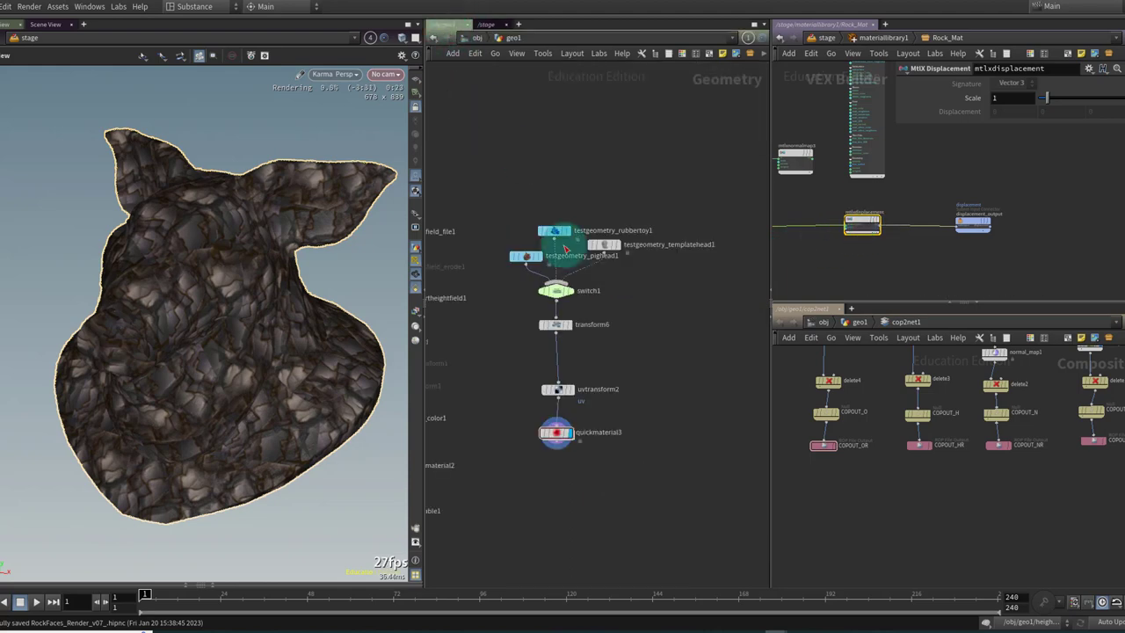
mouse_move(568, 435)
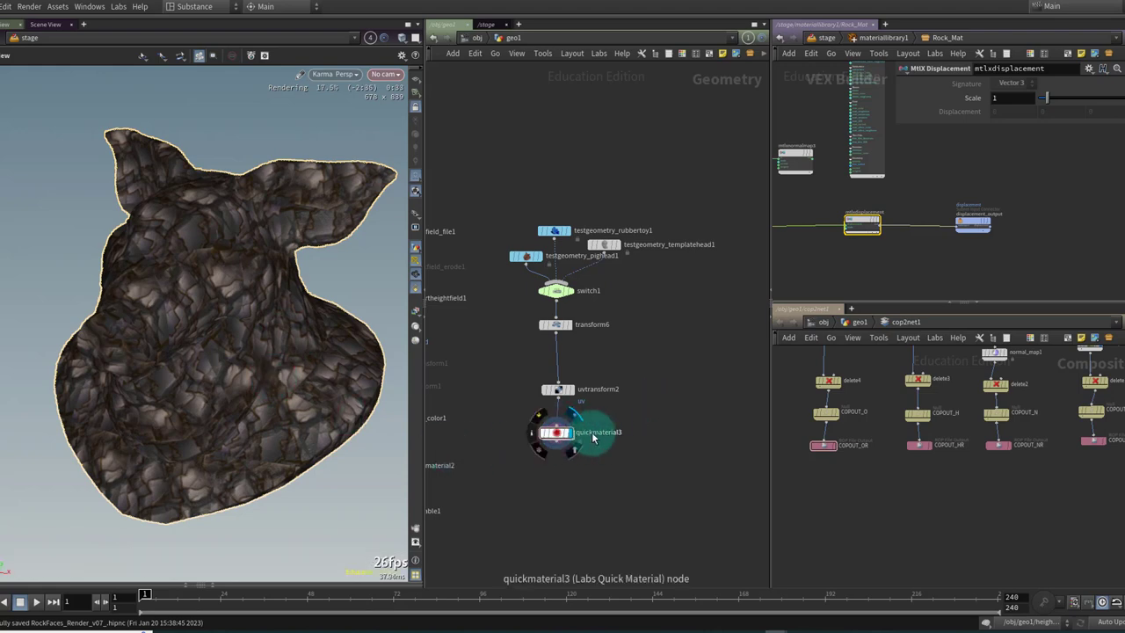
left_click_drag(582, 439, 655, 432)
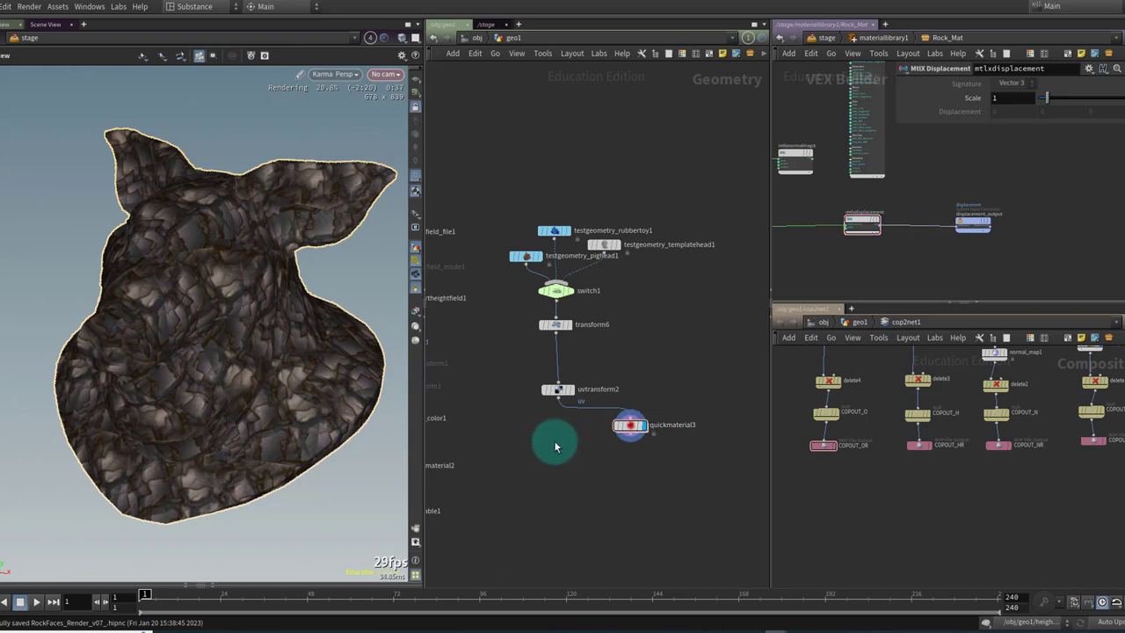
key("Tab")
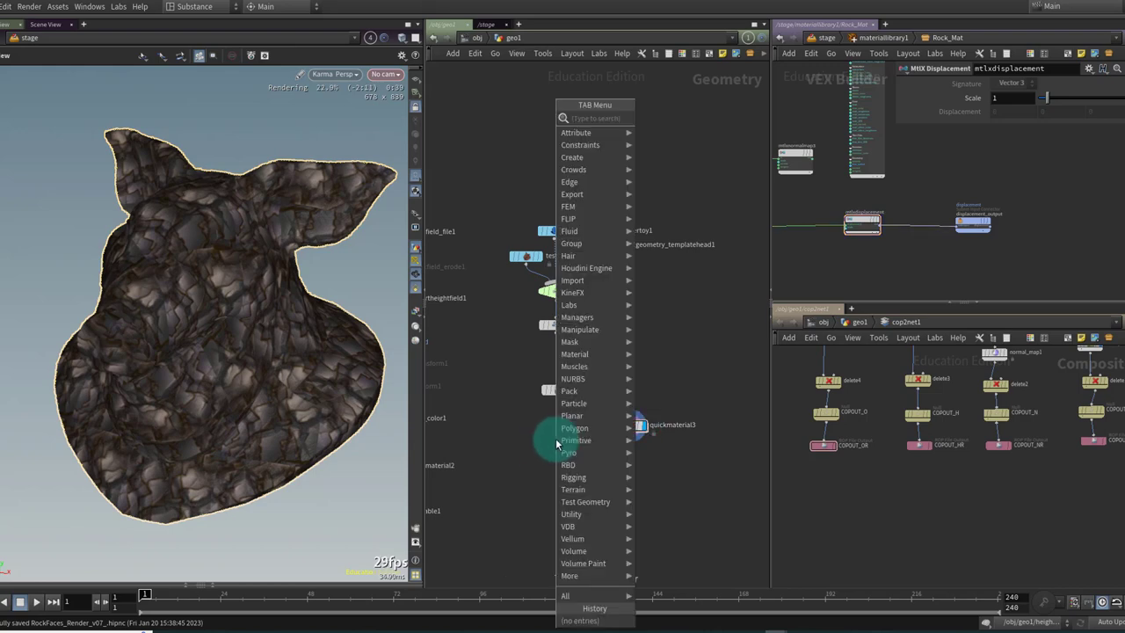
type("null")
key("Return")
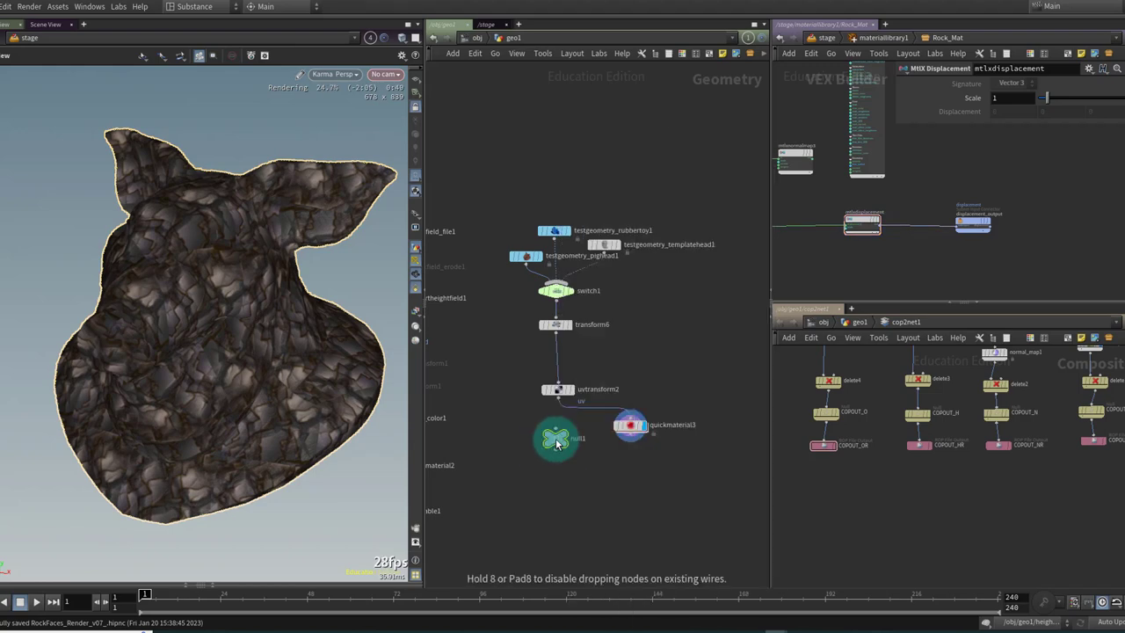
left_click(556, 444)
Step: Connect uvtransform2 to the null and make it the displayed output under the name MODEL_OUT
scroll(555, 437, "up", 3)
left_click_drag(561, 373, 557, 427)
left_click_drag(557, 460, 570, 484)
left_click(606, 473)
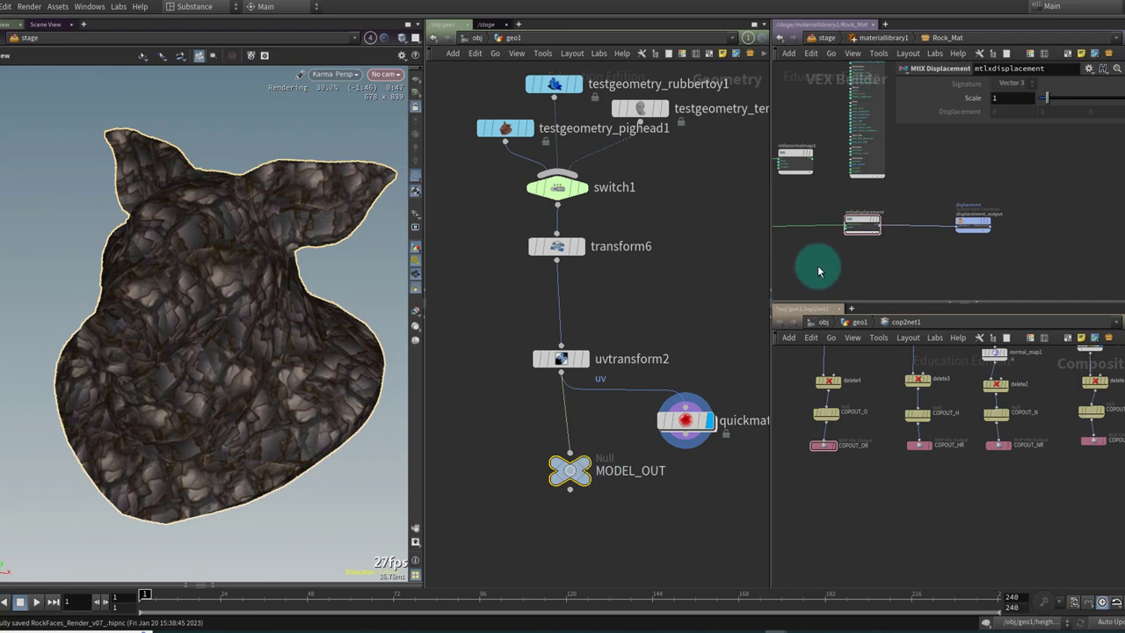
left_click(588, 489)
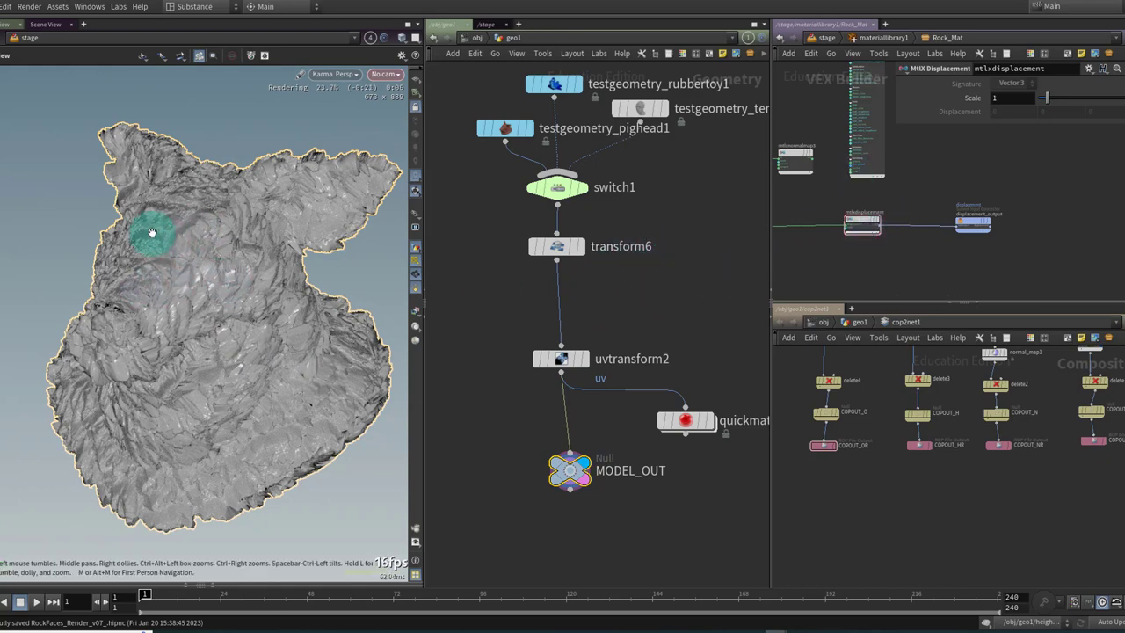
Step: Return to the stage network and set the scale of Rock_Mat's mtlxdisplacement node to 0.5
left_click(490, 25)
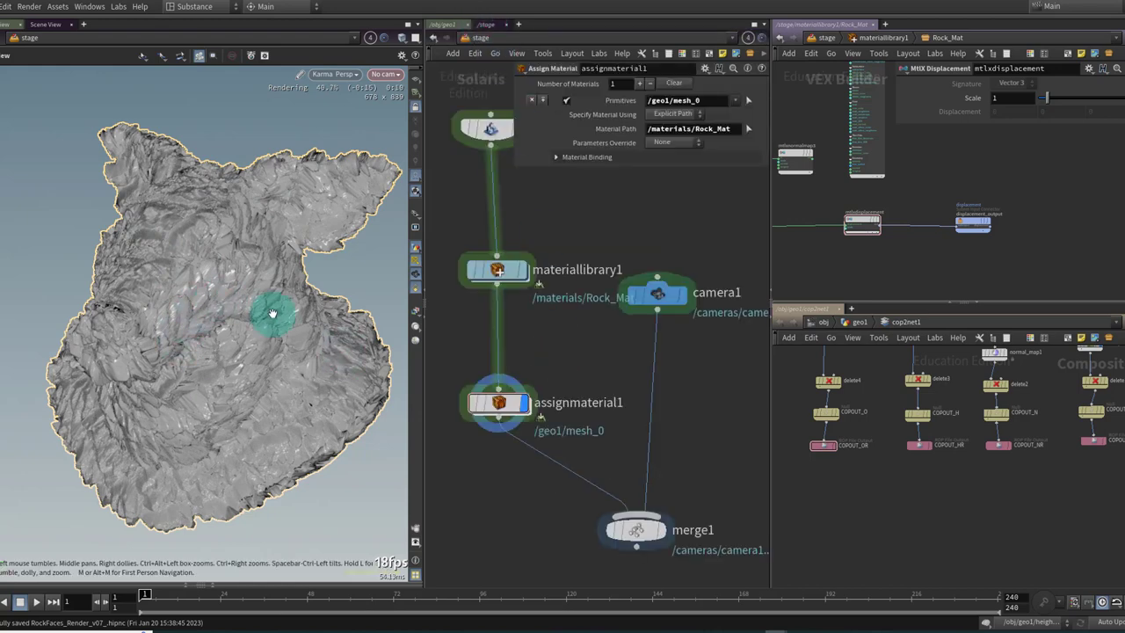
middle_click_drag(782, 182, 862, 180)
left_click(898, 242)
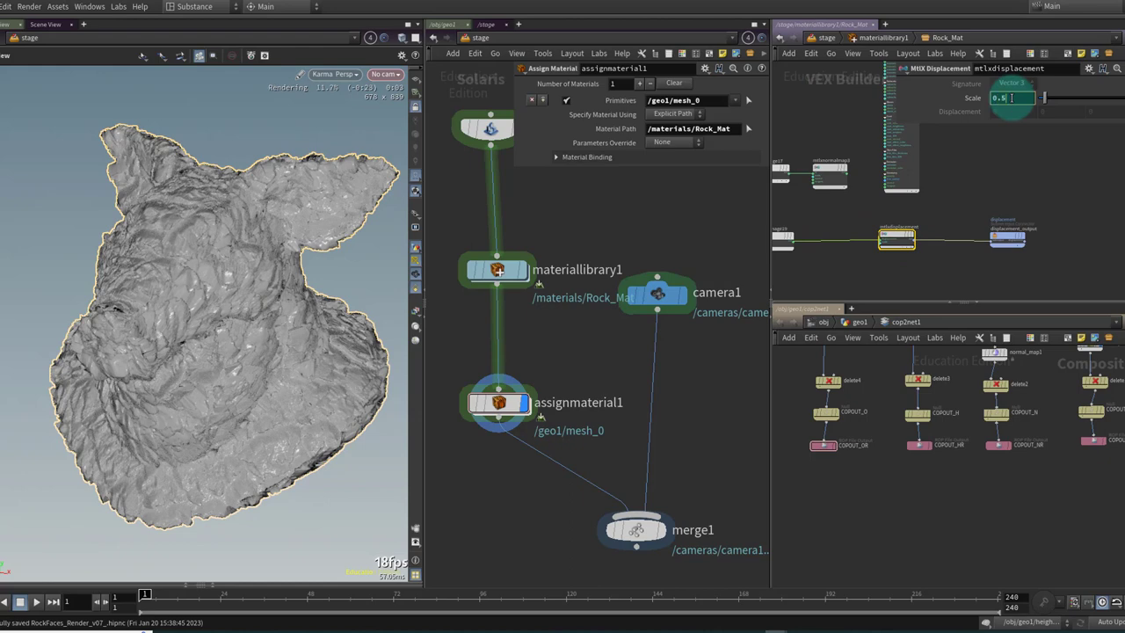
Step: Confirm the displacement scale of 0.5 and set the signature of the mtlximage19 height texture node to Float
key("Return")
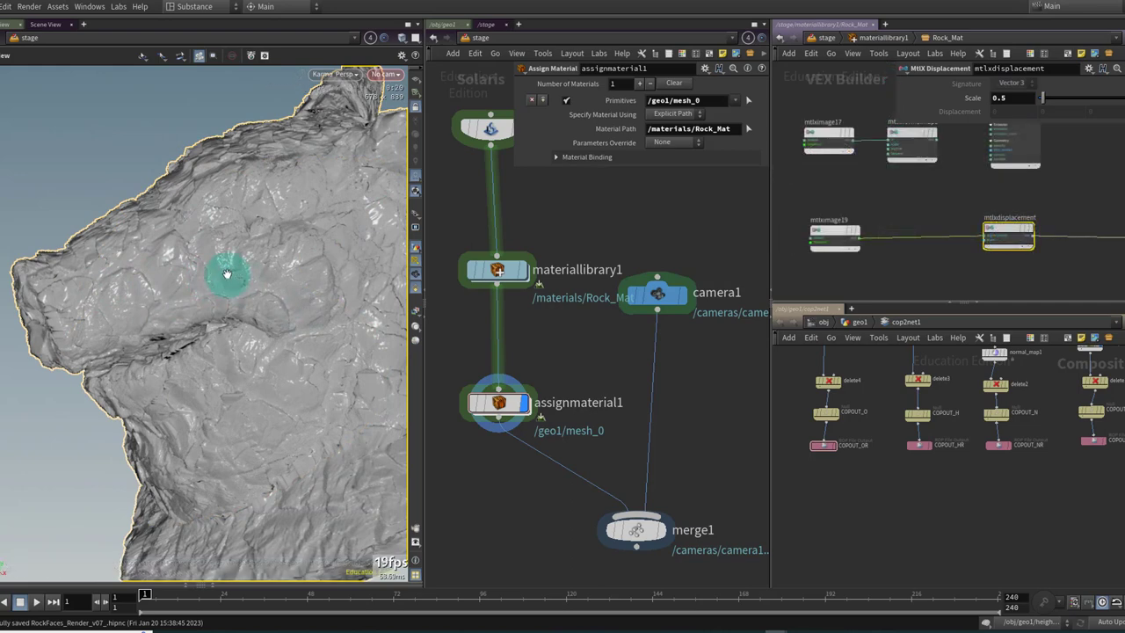
left_click(832, 235)
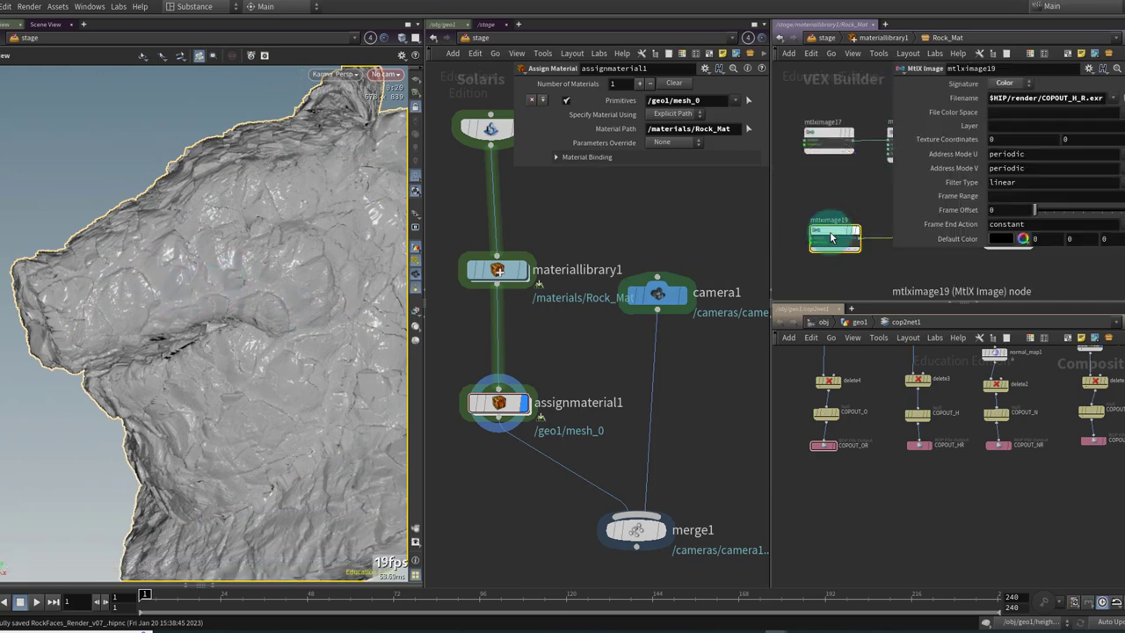
left_click(1005, 83)
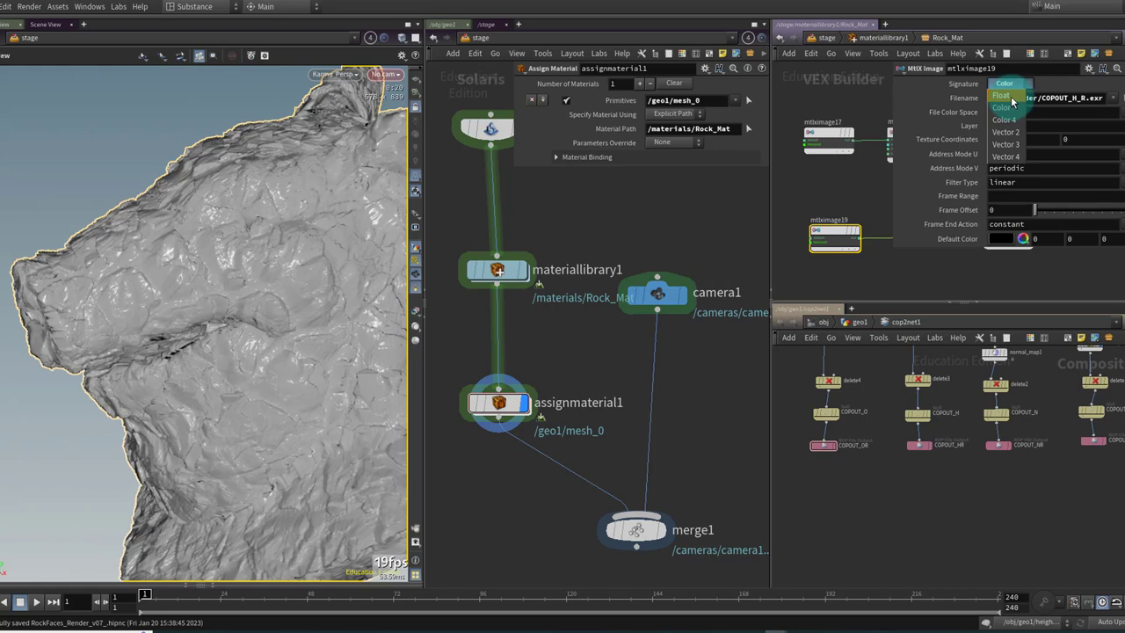
left_click(1009, 97)
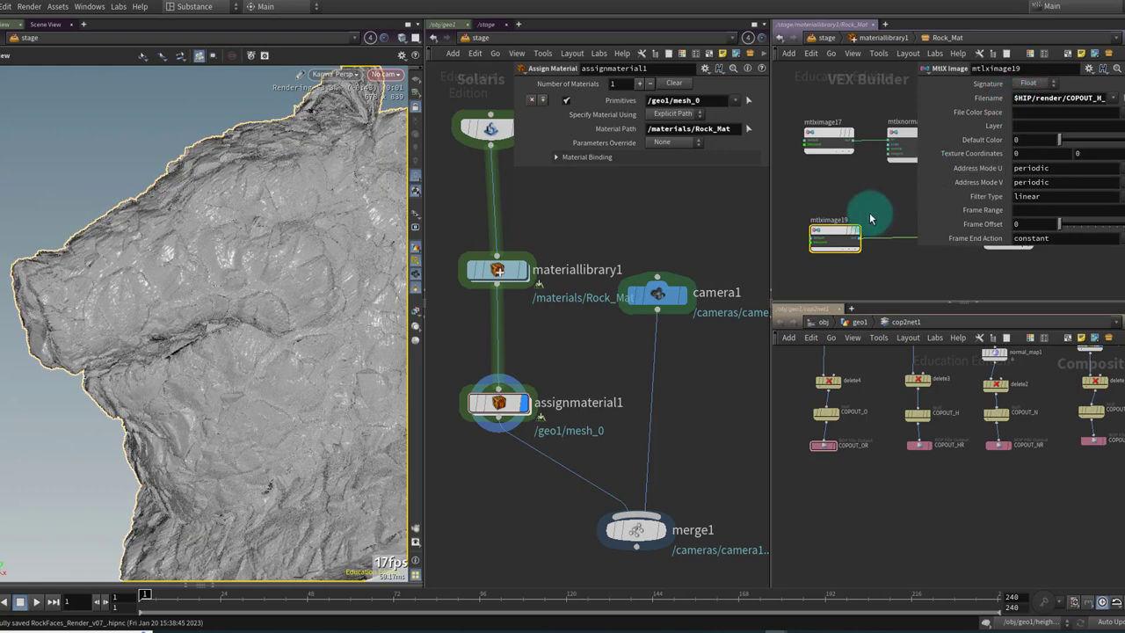
key("p")
Step: Connect mtlxnormalmap3's output to the normal input of the standard surface shader in Rock_Mat
middle_click_drag(918, 99, 919, 120)
scroll(932, 178, "up", 2)
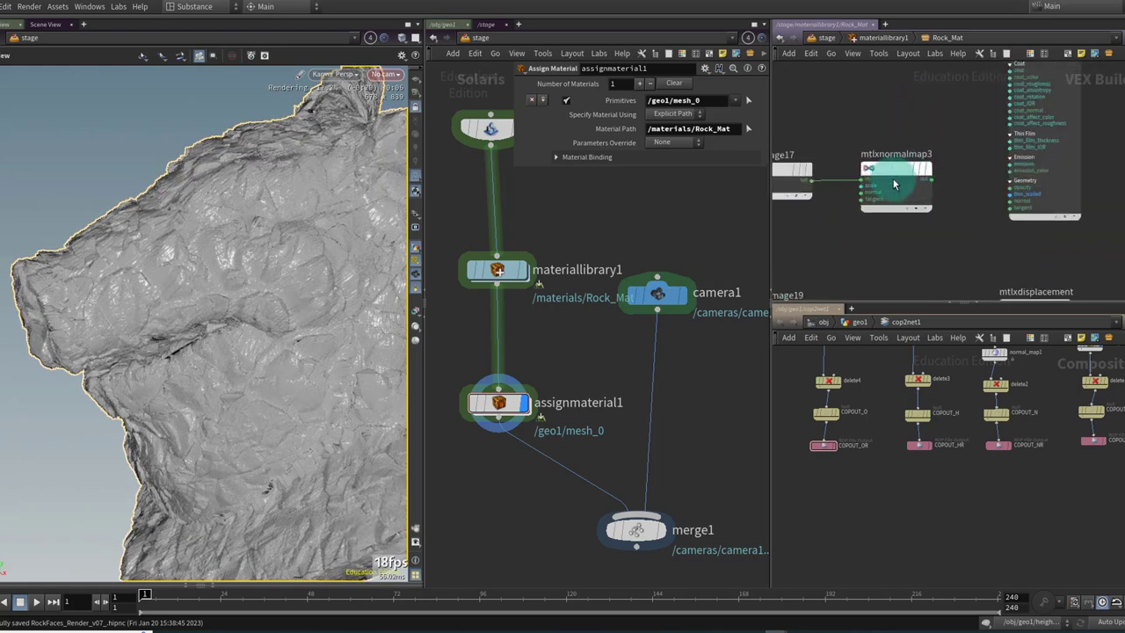
left_click(780, 173)
key("p")
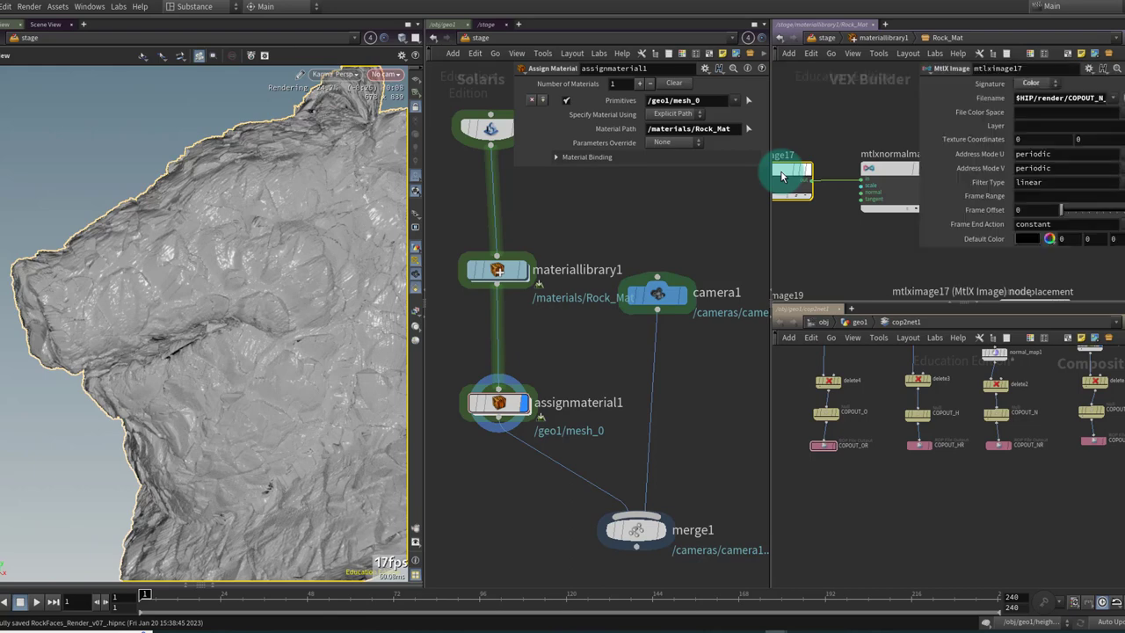
key("p")
left_click_drag(929, 179, 1021, 203)
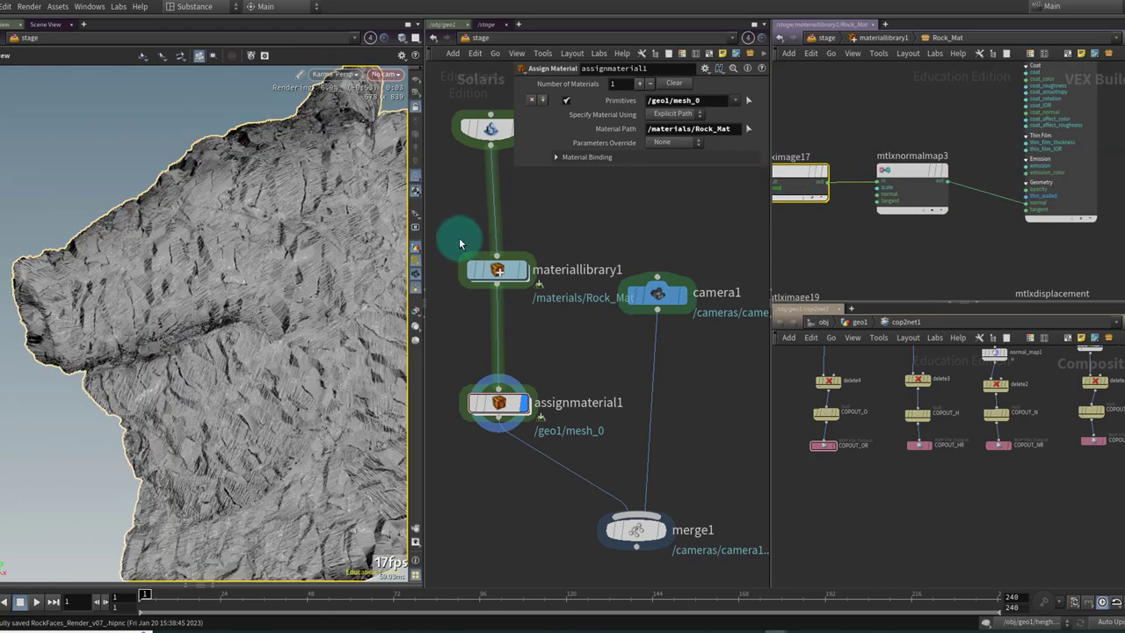
right_click_drag(173, 275, 241, 269)
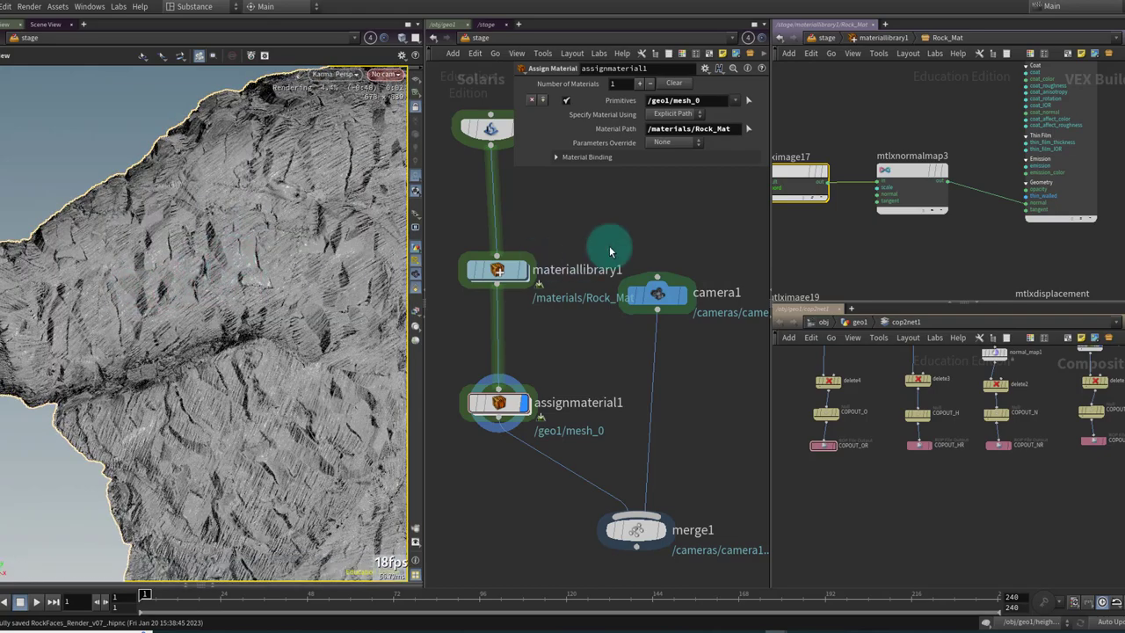
Step: In cop2net1, enable Flip Y on the normal_map1 node and set its strength to 1
left_click(896, 181)
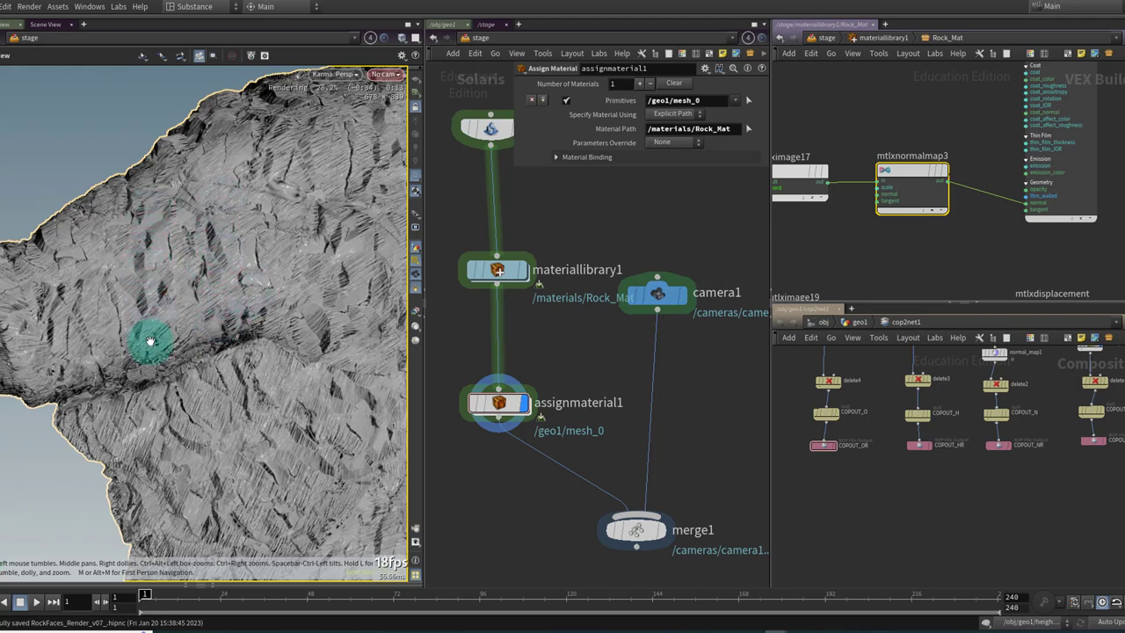
middle_click_drag(1057, 359, 1055, 394)
left_click(994, 392)
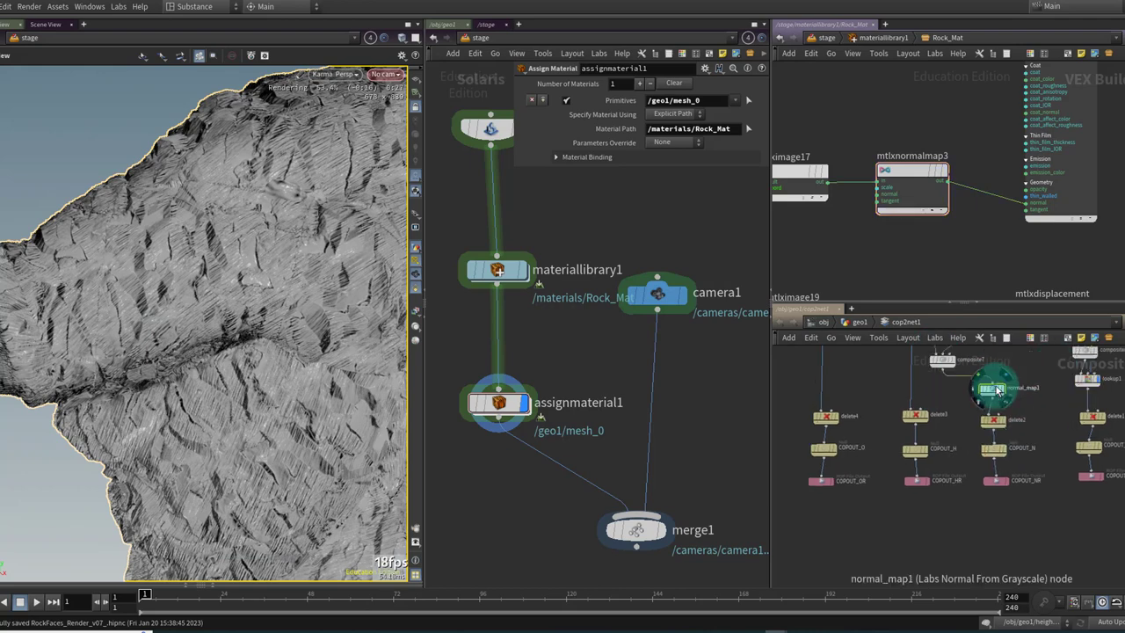
scroll(998, 389, "up", 2)
scroll(995, 394, "up", 1)
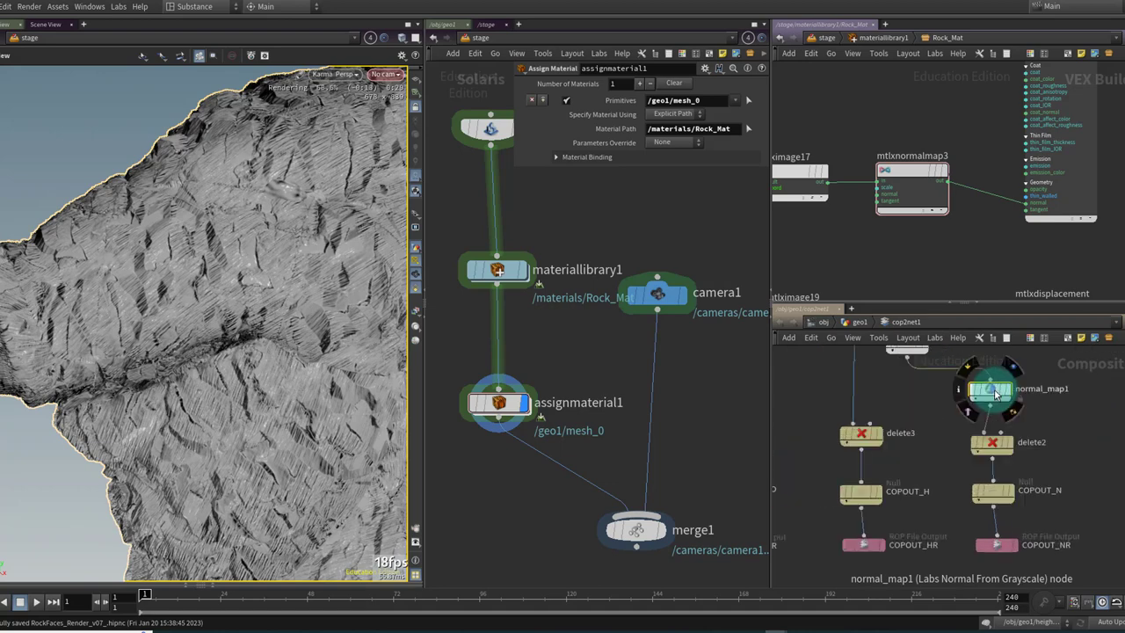
key("p")
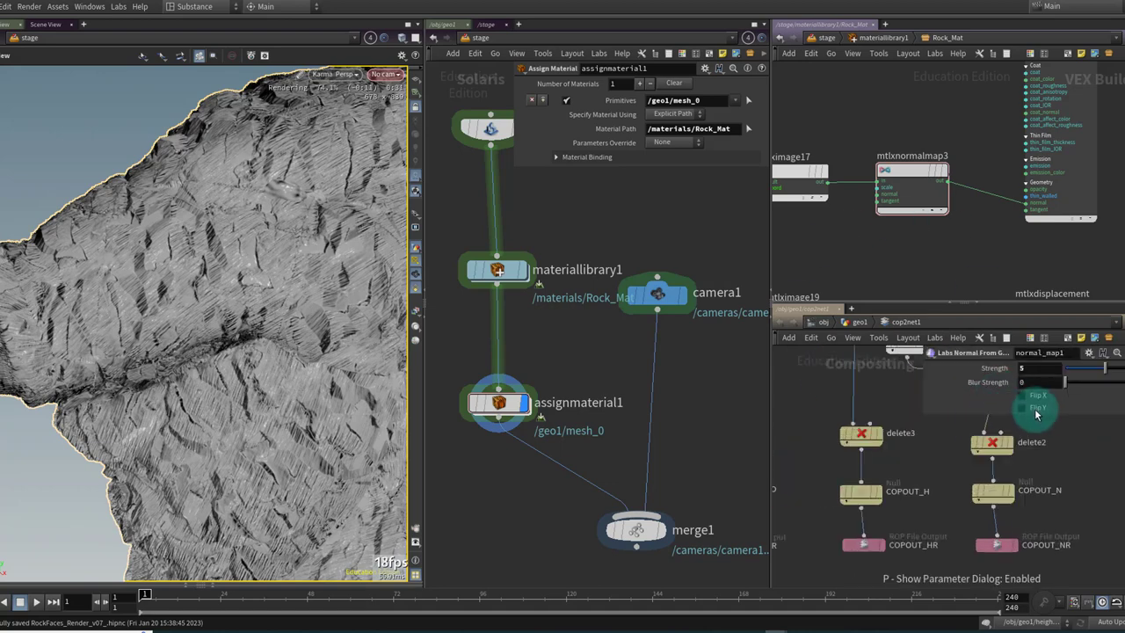
key("p")
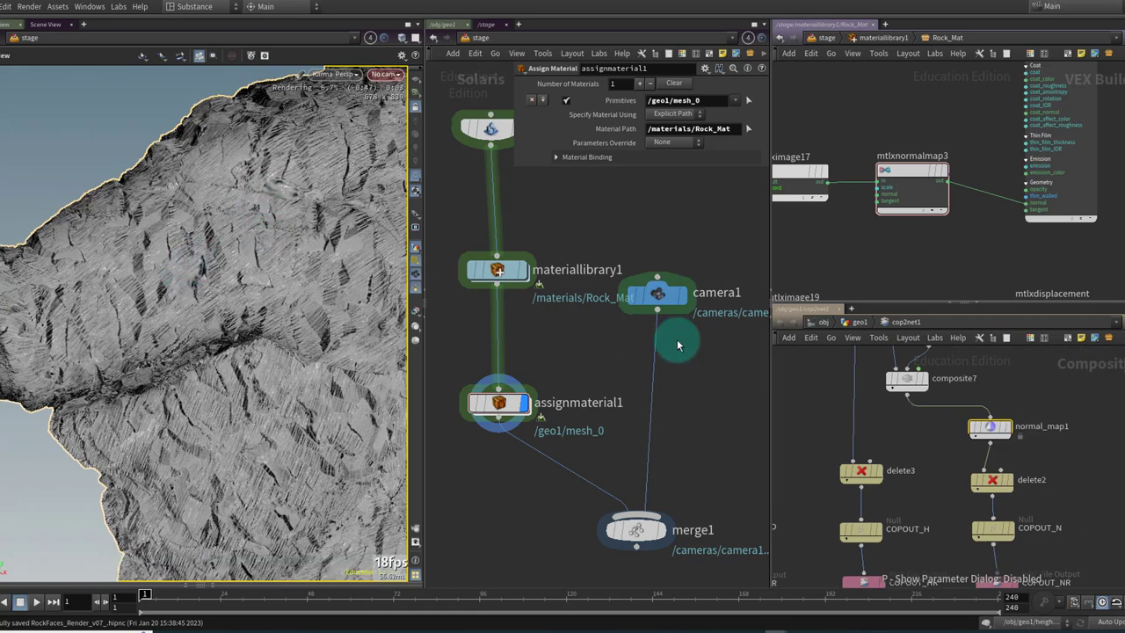
mouse_move(990, 430)
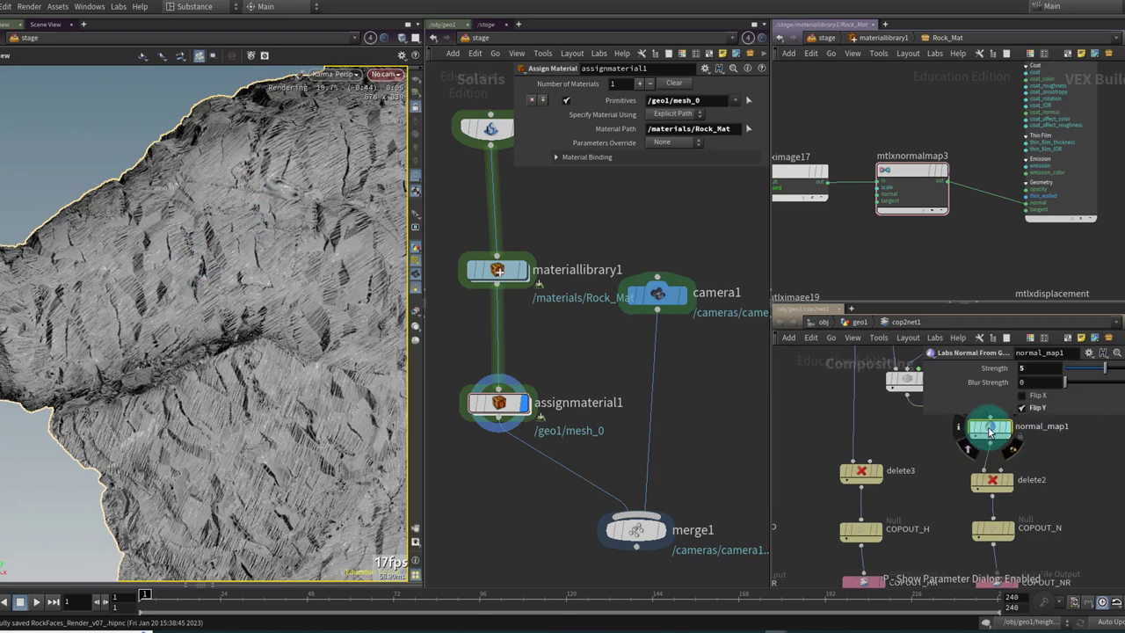
Step: Set the scale of Rock_Mat's mtlxnormalmap3 node to 0.25
key("p")
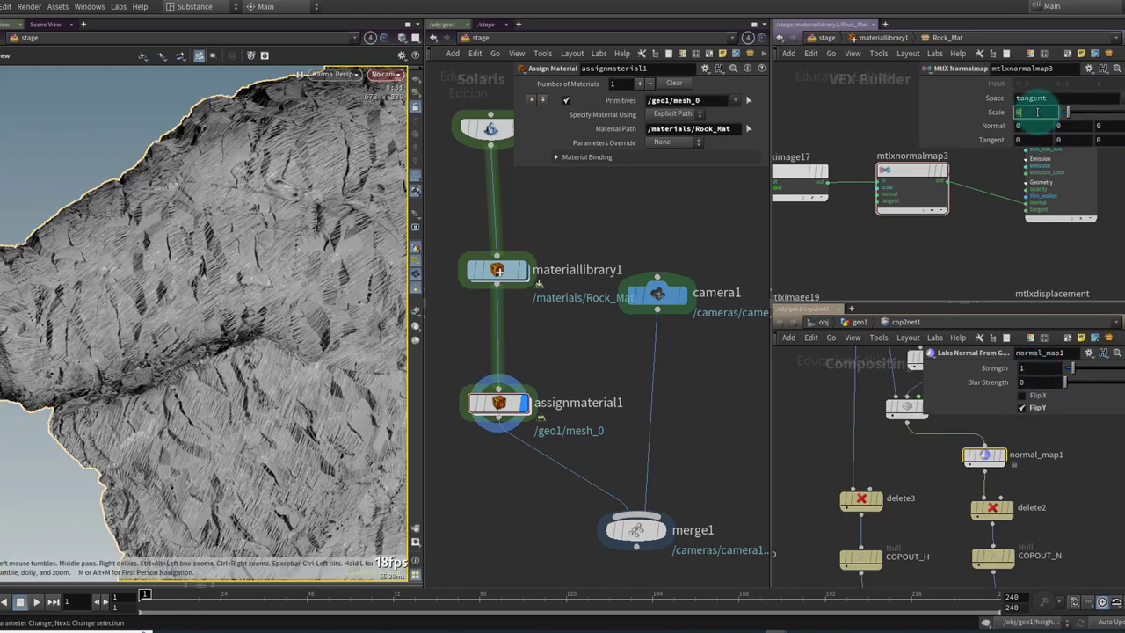
left_click(1038, 111)
type("0.25")
key("Return")
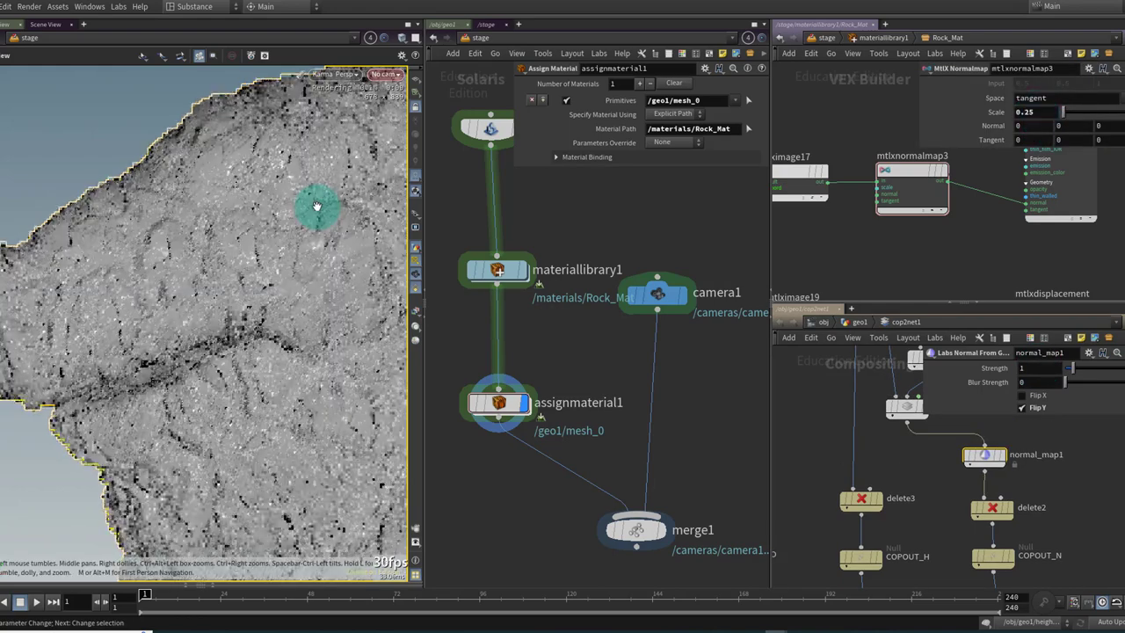
left_click_drag(273, 221, 181, 256)
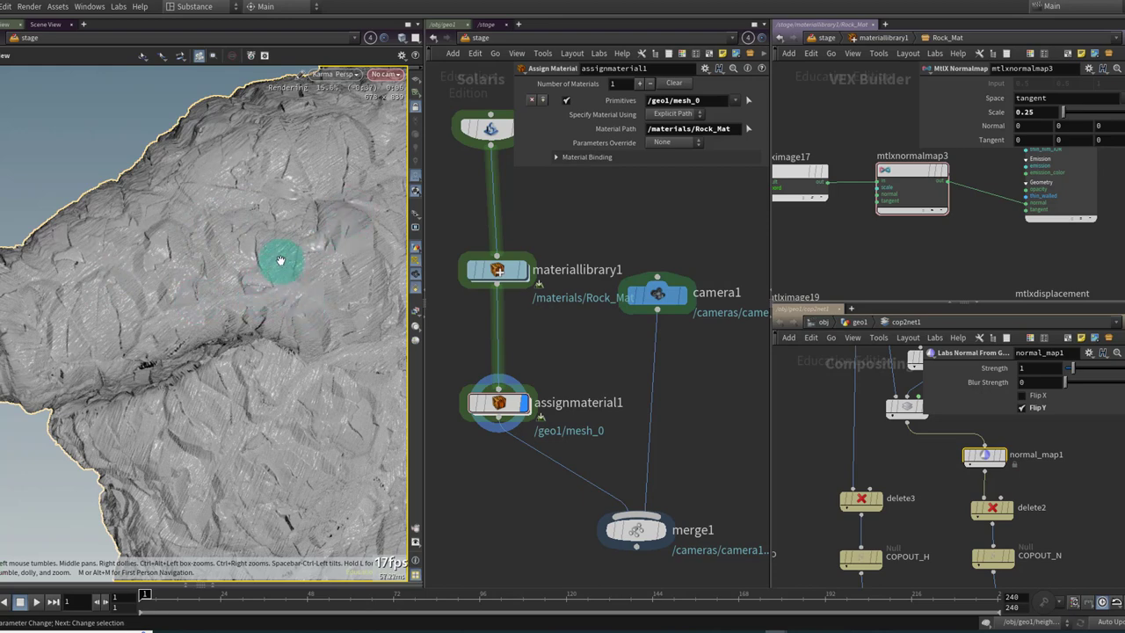
Step: Connect mtlximage13's output to the base_color input of the standard surface shader
middle_click_drag(937, 269, 880, 235)
scroll(877, 228, "up", 2)
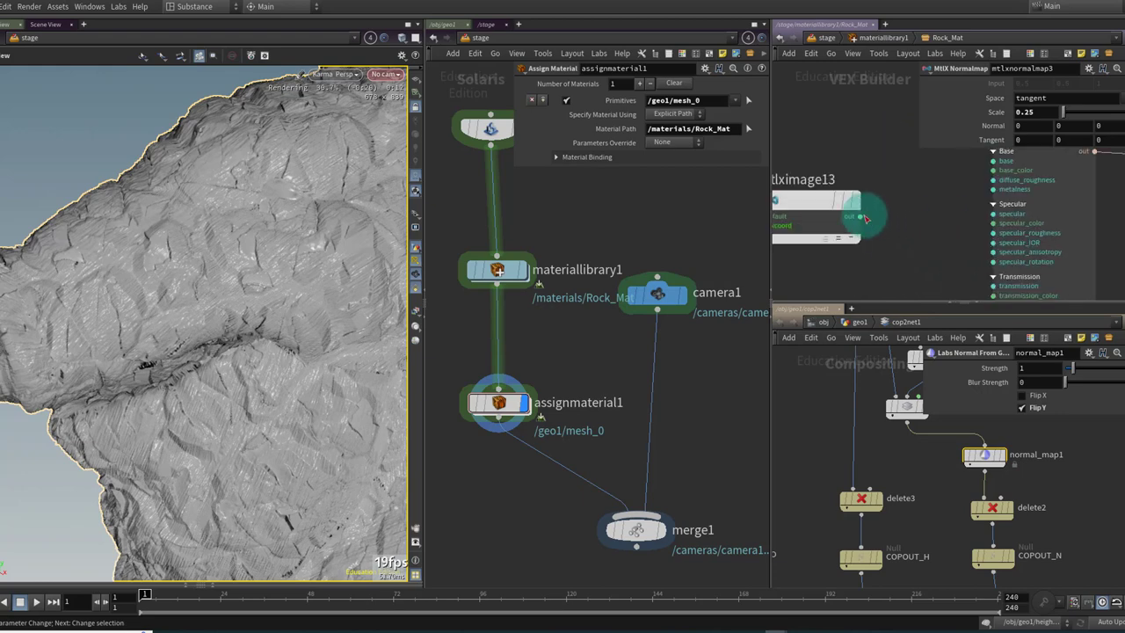
left_click_drag(866, 218, 993, 170)
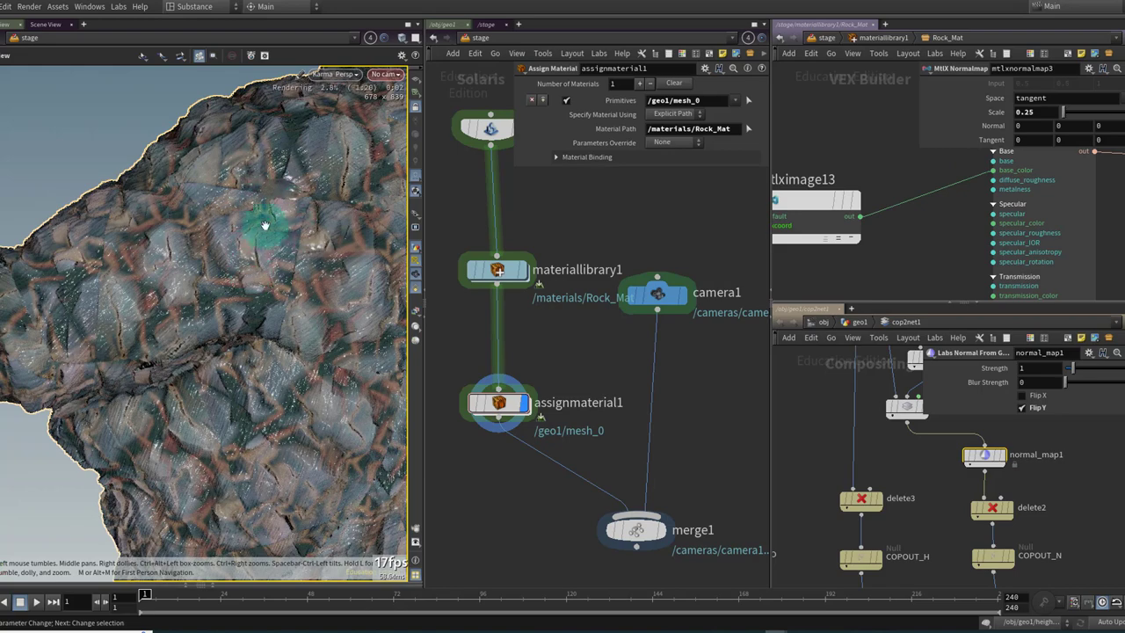
left_click_drag(291, 262, 306, 258)
Step: Make merge1 the displayed node in the stage network
middle_click_drag(585, 457, 530, 427)
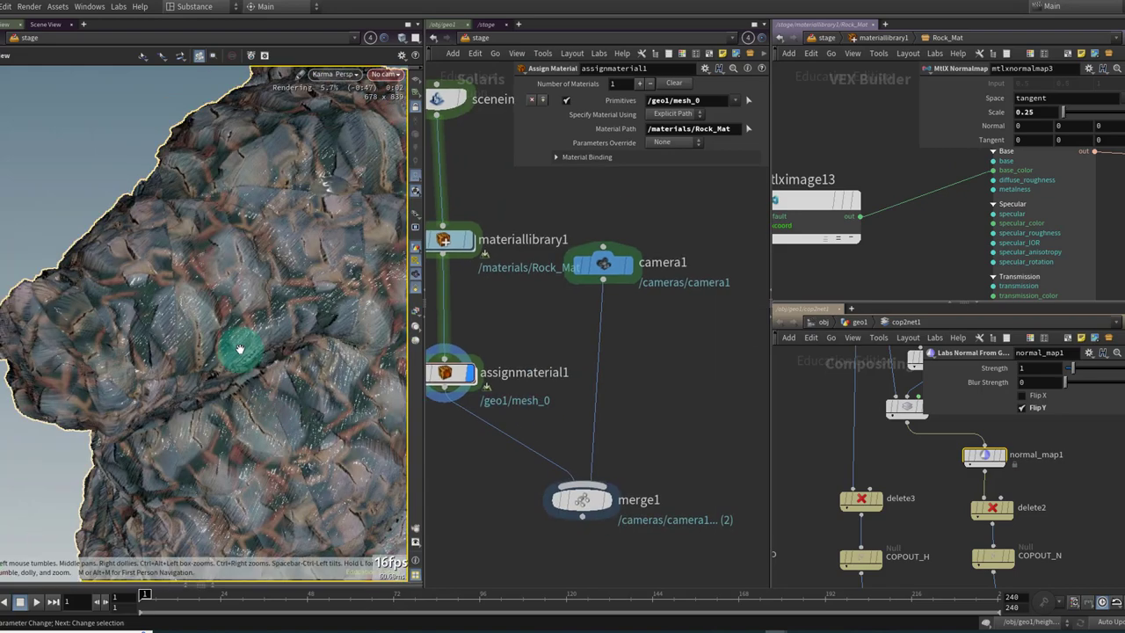
middle_click_drag(591, 344, 610, 227)
left_click(619, 385)
left_click(621, 392)
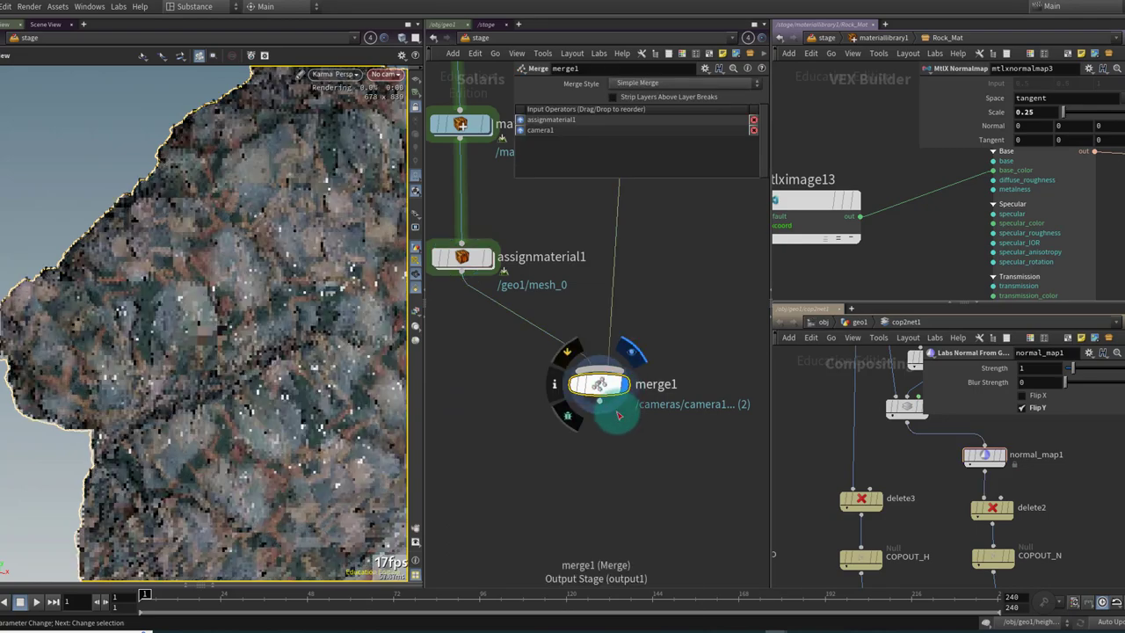
Step: Add a Dome Light node after merge1 in the stage network
key("Tab")
type("sk")
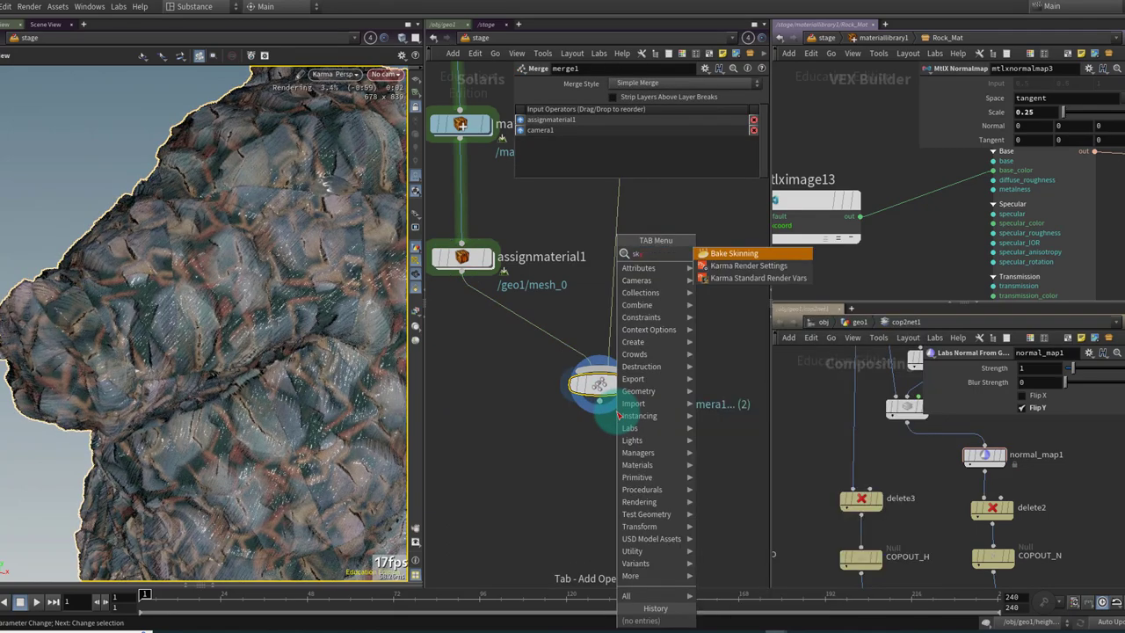
key("BackSpace")
key("BackSpace")
type("d")
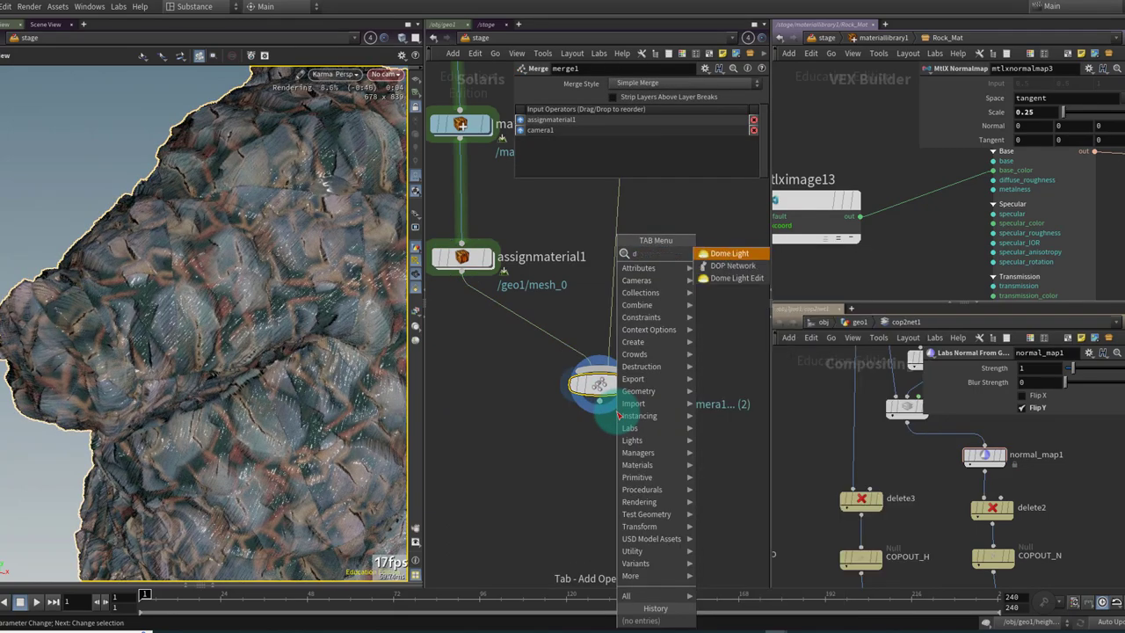
type("ome")
key("Return")
left_click(465, 450)
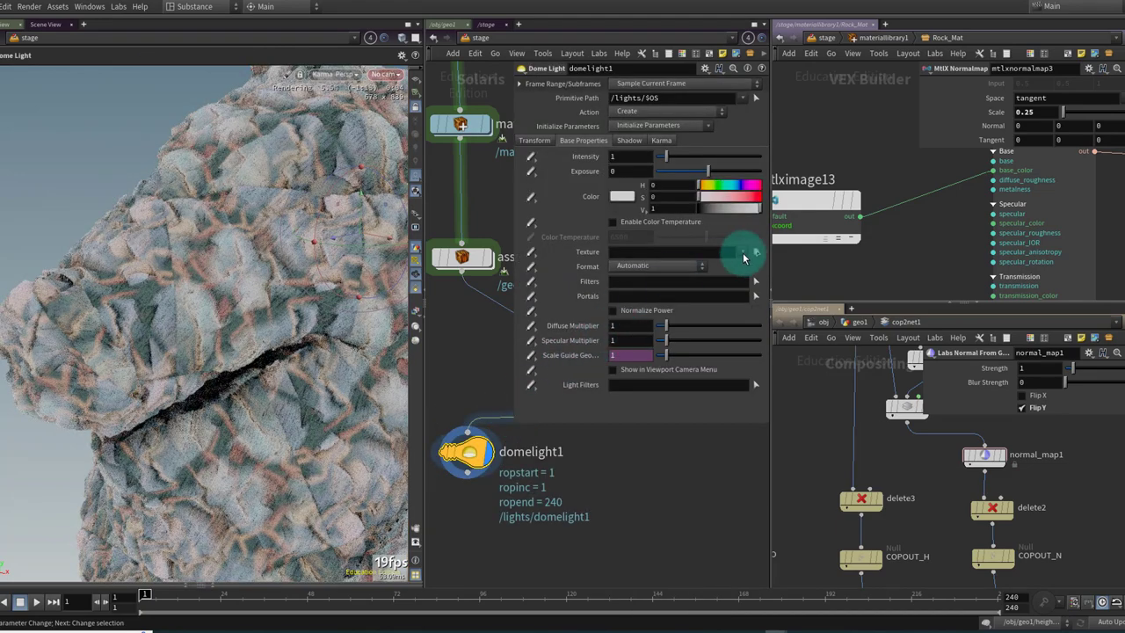
Step: Load HDRIHaven_skylit_garage_2k.rat from $HFS/houdini/pic/hdri as the dome light's texture
left_click(744, 253)
left_click(756, 252)
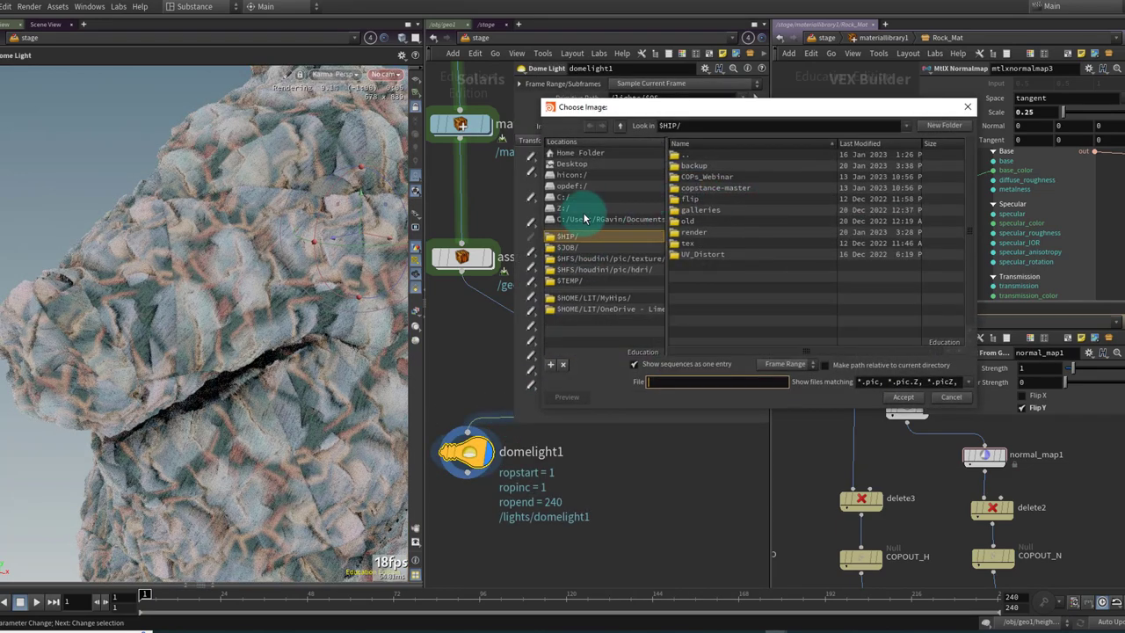
left_click(592, 269)
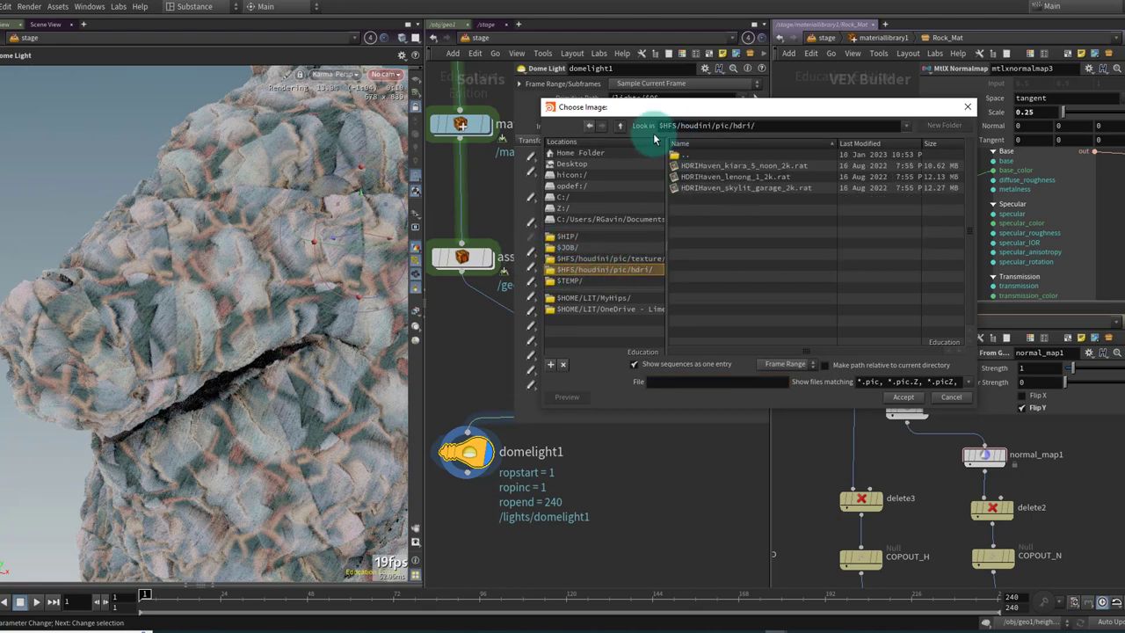
double_click(766, 188)
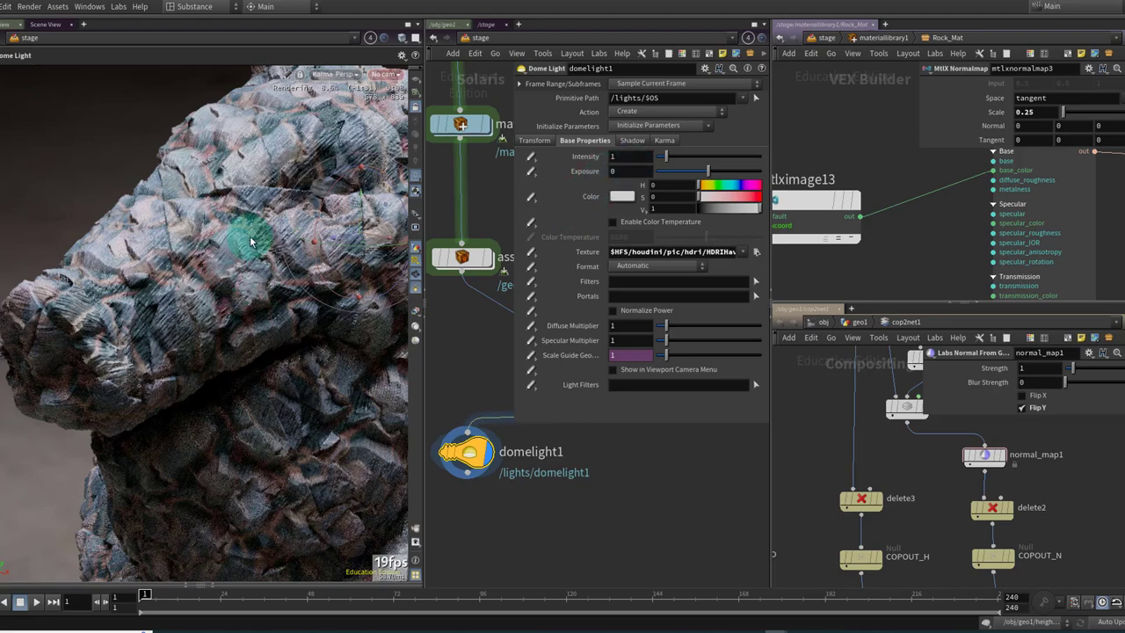
key("Escape")
left_click_drag(250, 241, 269, 242, "alt")
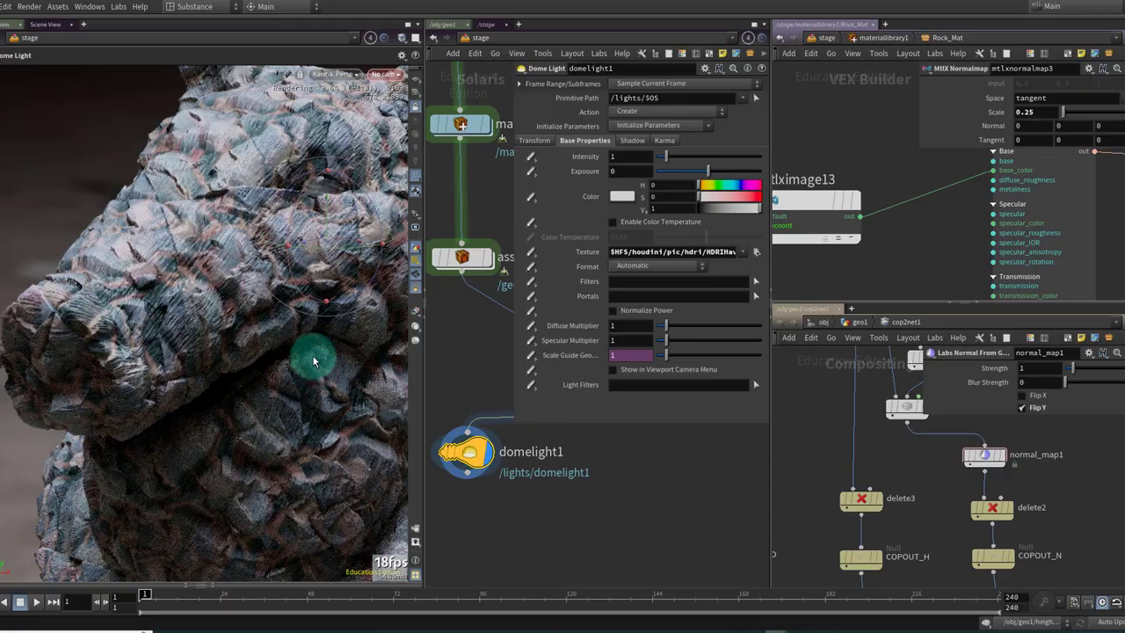
key("Escape")
mouse_move(307, 351)
left_mouse_down()
mouse_move(254, 352)
mouse_move(372, 355)
mouse_move(296, 316)
mouse_move(299, 334)
left_mouse_up()
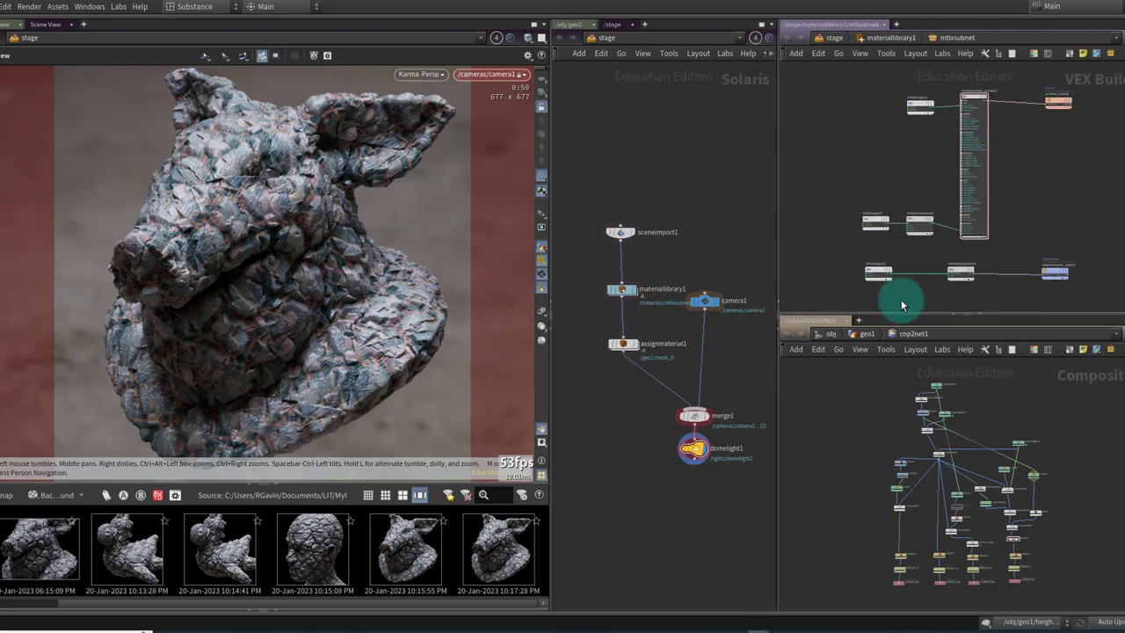
Step: Go up to the materiallibrary1 level, rename the mtlxsubnet material to Render, and move it higher in the network
left_click(997, 54)
left_click(900, 47)
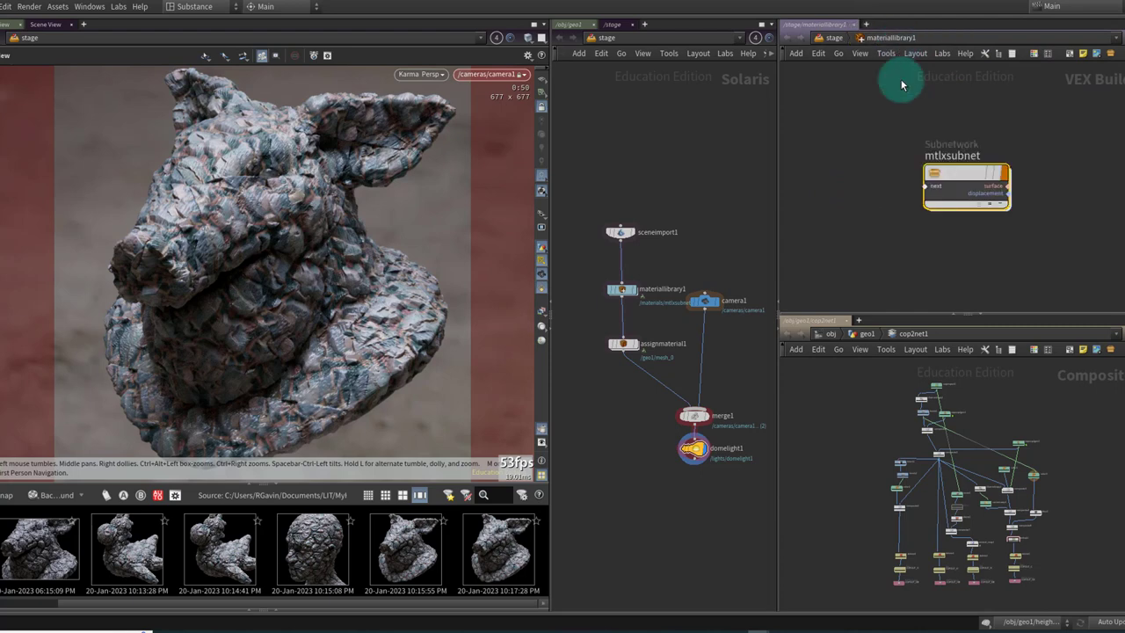
left_click_drag(949, 180, 911, 126)
double_click(915, 98)
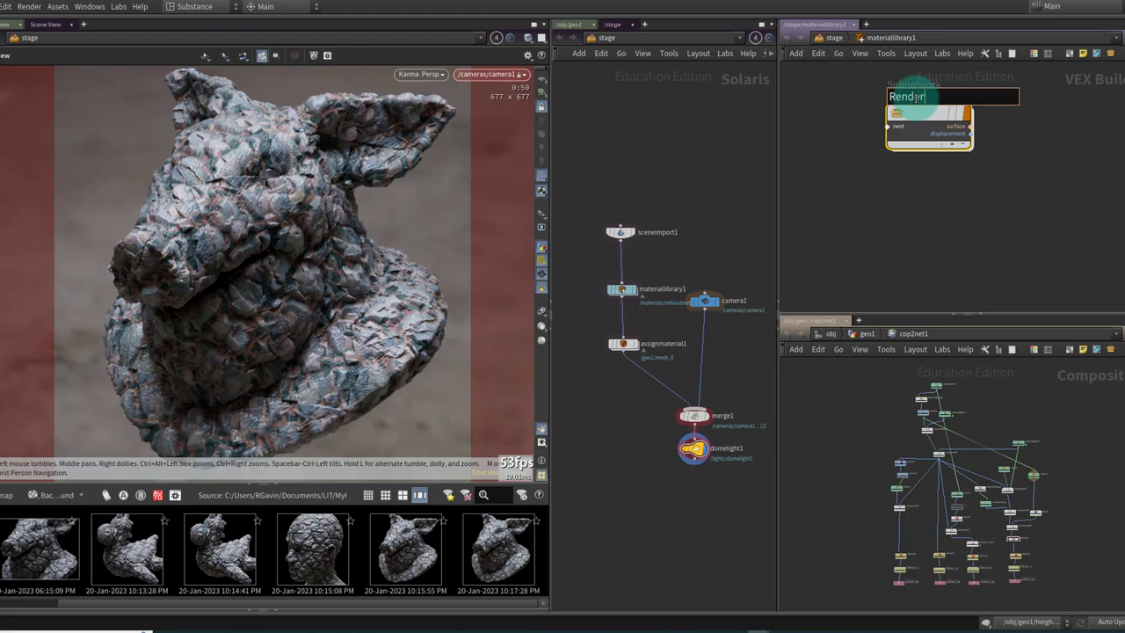
key("Return")
left_click_drag(914, 125, 913, 110)
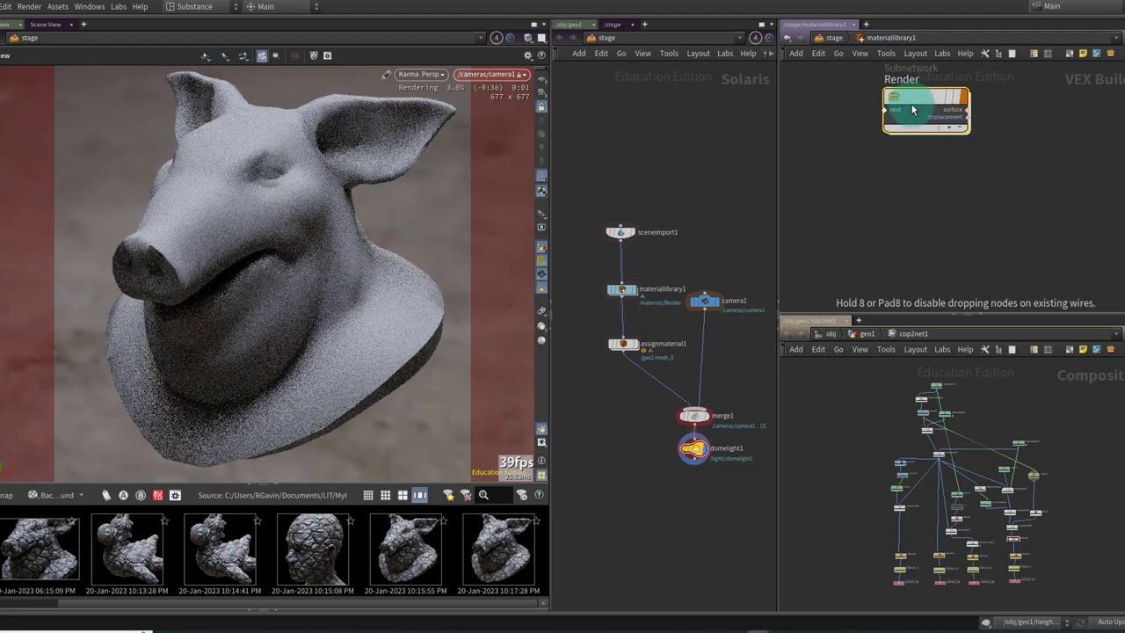
Step: Duplicate the Render material subnetwork, place the copy below it, and rename the copy to COPS
left_click(902, 216)
key("ctrl+v")
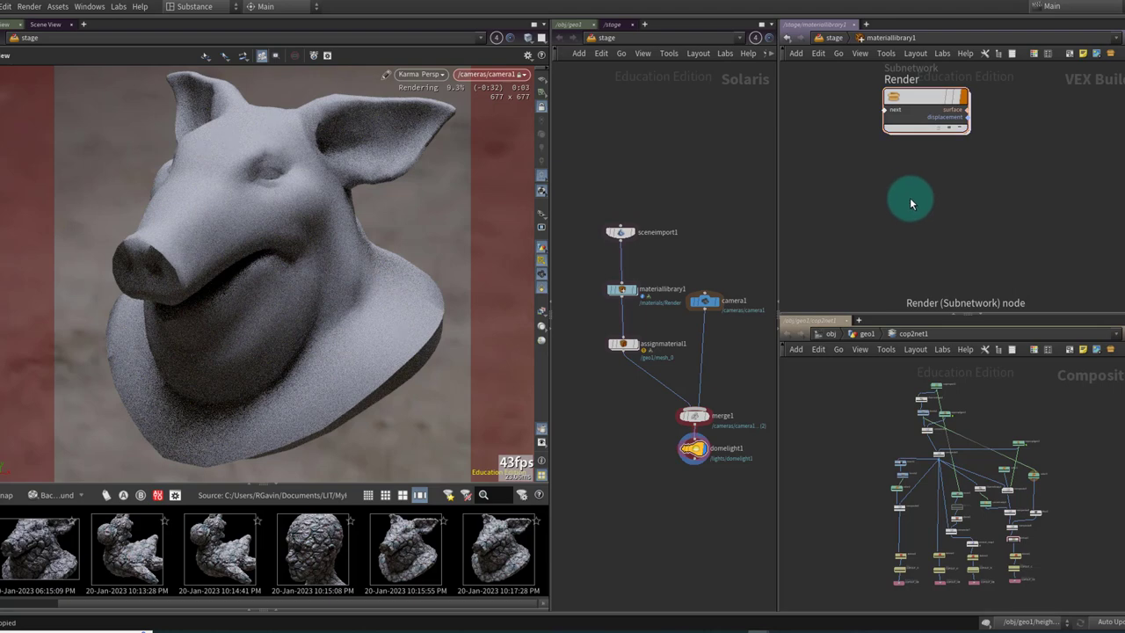
left_click_drag(934, 196, 974, 233)
left_click(924, 193)
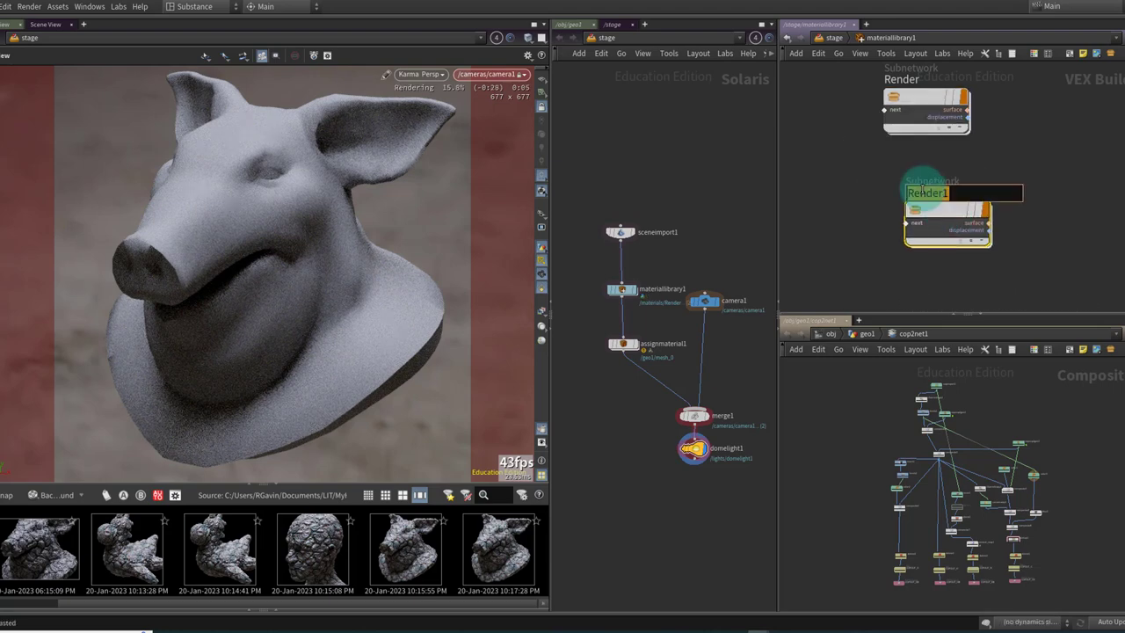
key("Return")
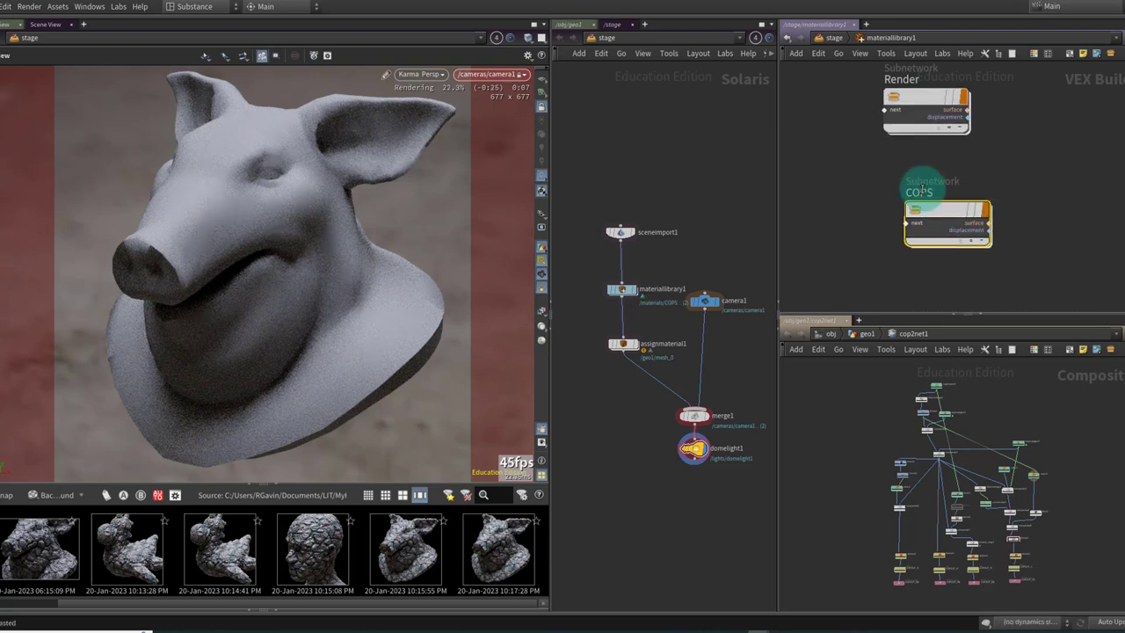
Step: Align the COPS material beneath Render and set assignmaterial1's material path to the Render material
left_click_drag(925, 190, 908, 181)
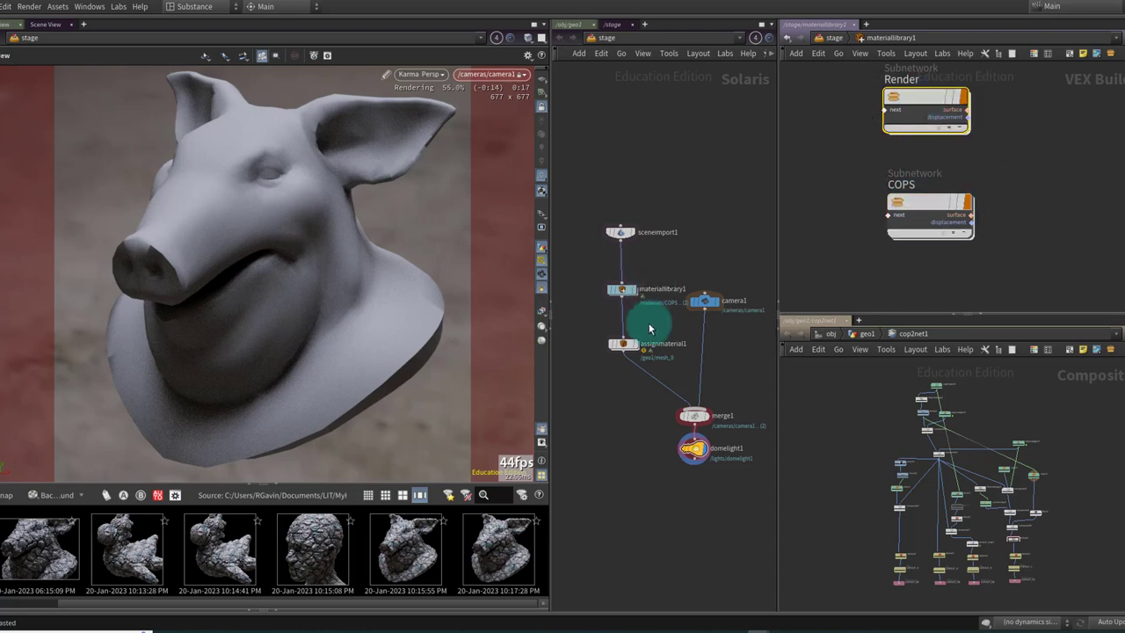
left_click(627, 347)
key("p")
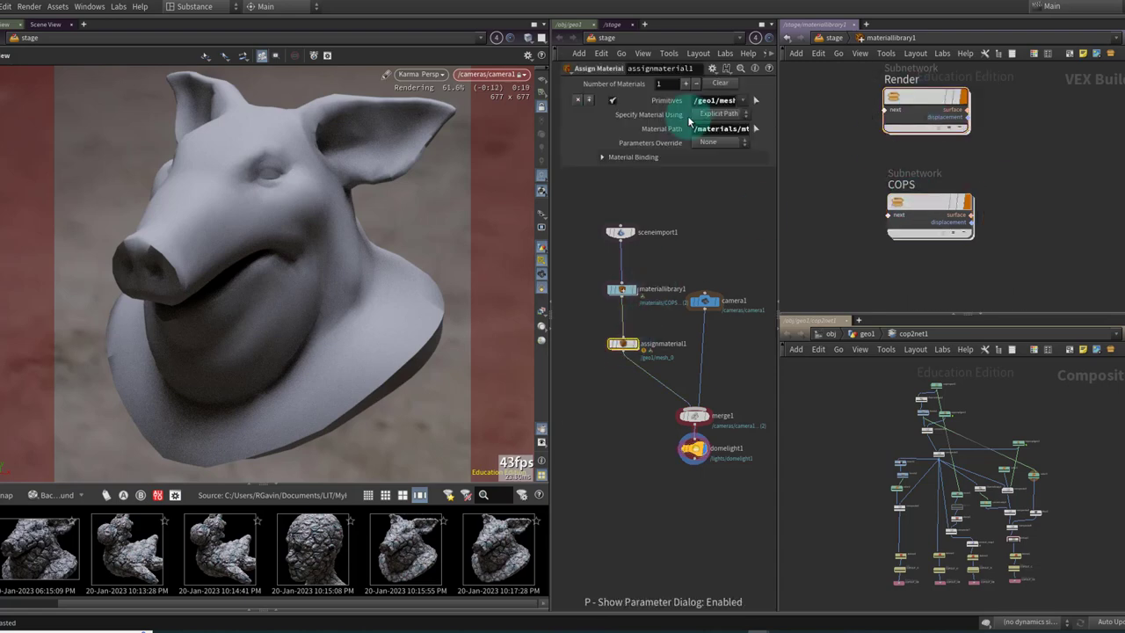
left_click(757, 131)
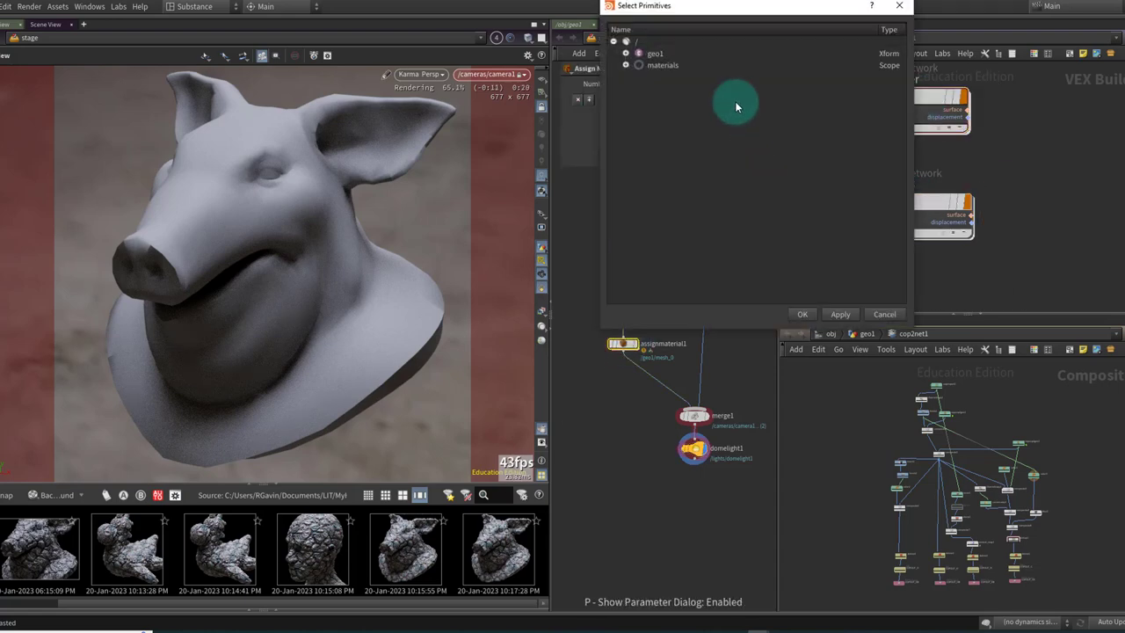
left_click(625, 65)
left_click(664, 91)
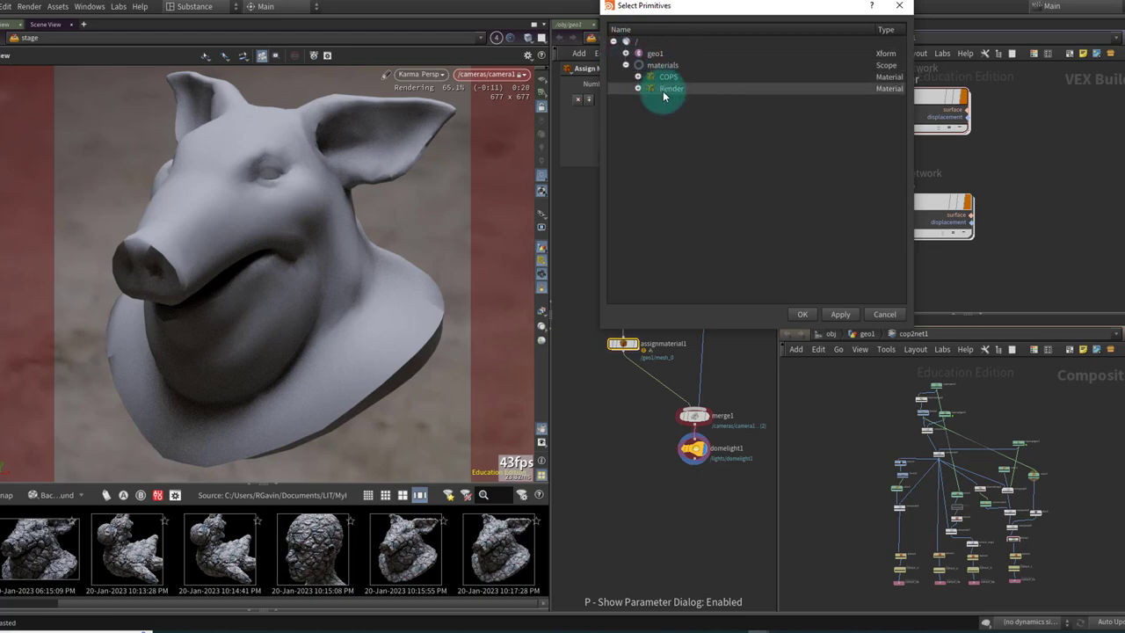
left_click(804, 314)
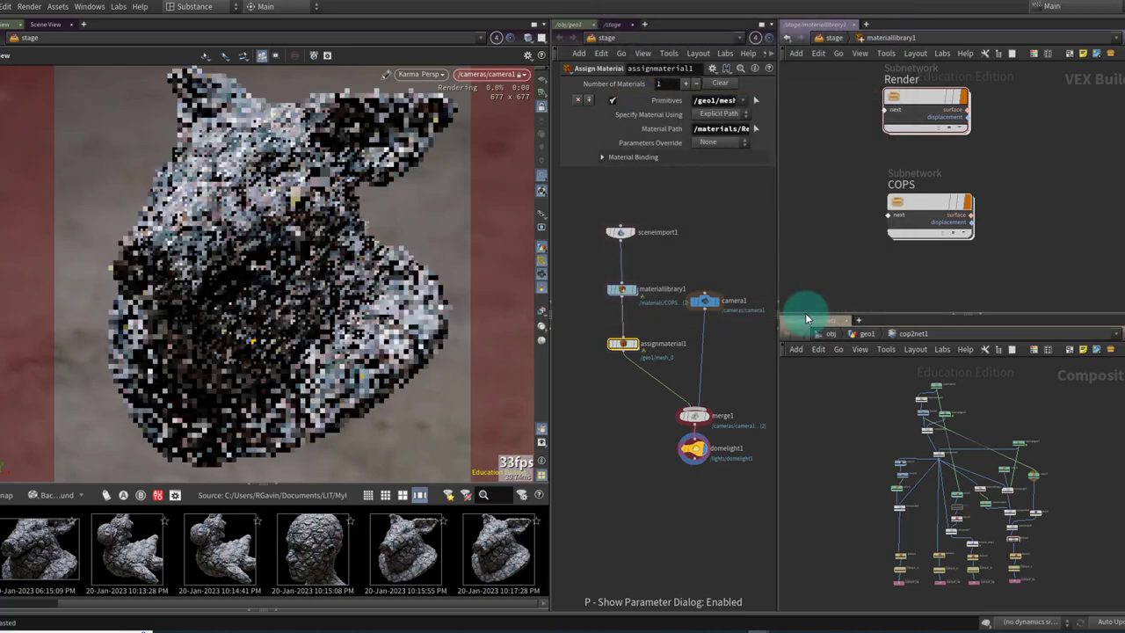
Step: Move assignmaterial1 aside, duplicate it, and place the copy beside it below materiallibrary1
left_click_drag(638, 359, 604, 345)
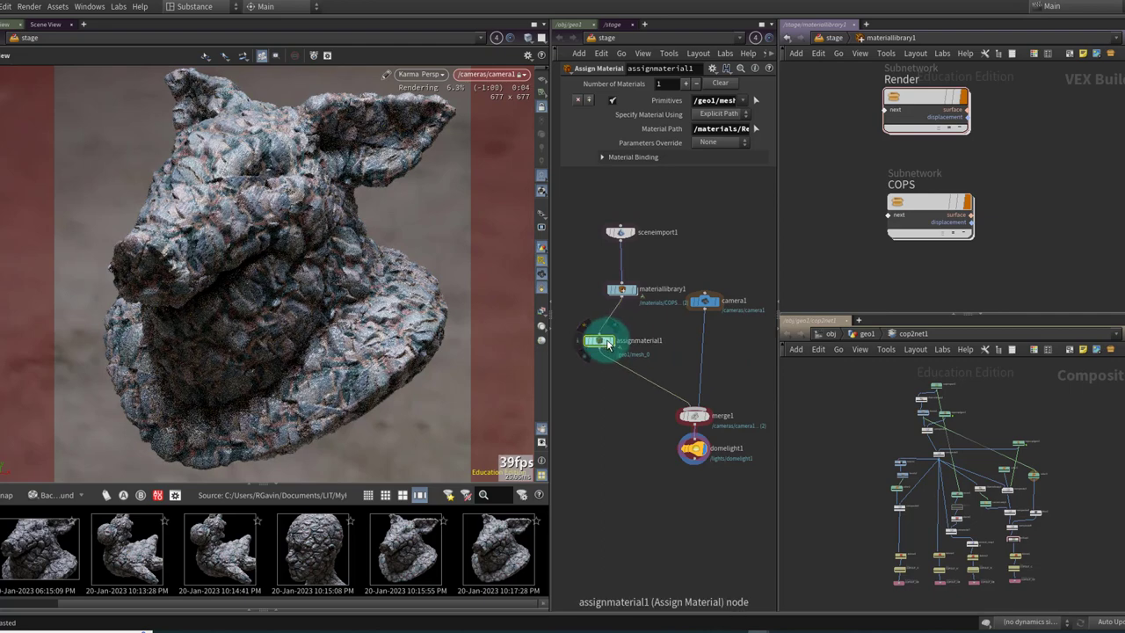
key("ctrl+c")
key("ctrl+v")
left_click_drag(654, 353, 658, 349)
scroll(658, 348, "up", 3)
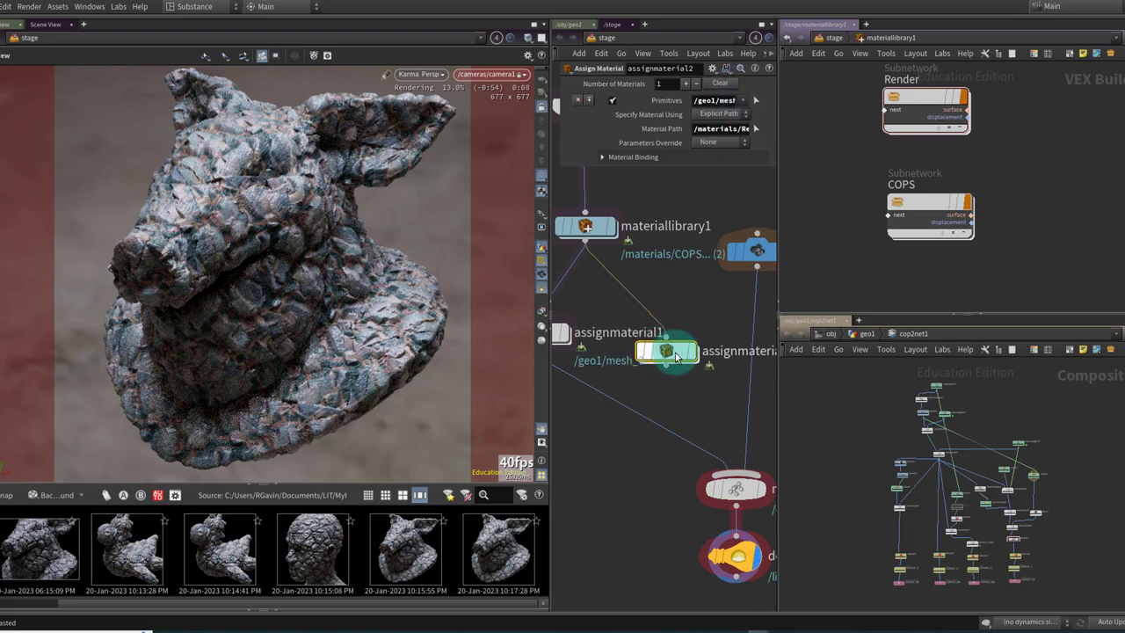
Step: Set the material path of assignmaterial2 to the COPS material
left_click(757, 129)
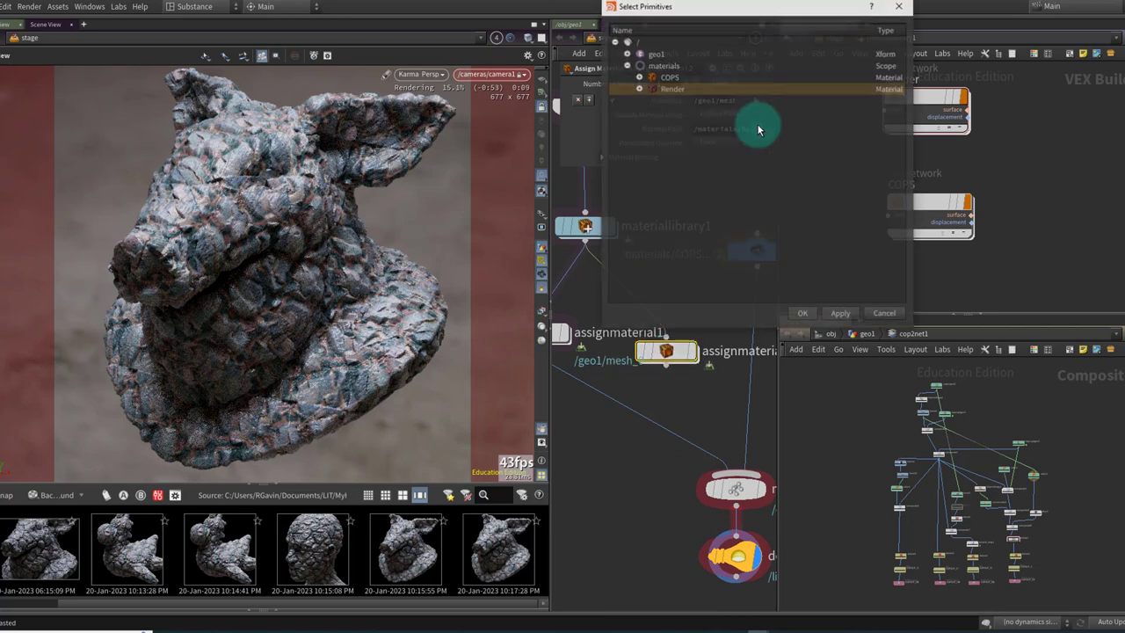
left_click(700, 75)
left_click(803, 314)
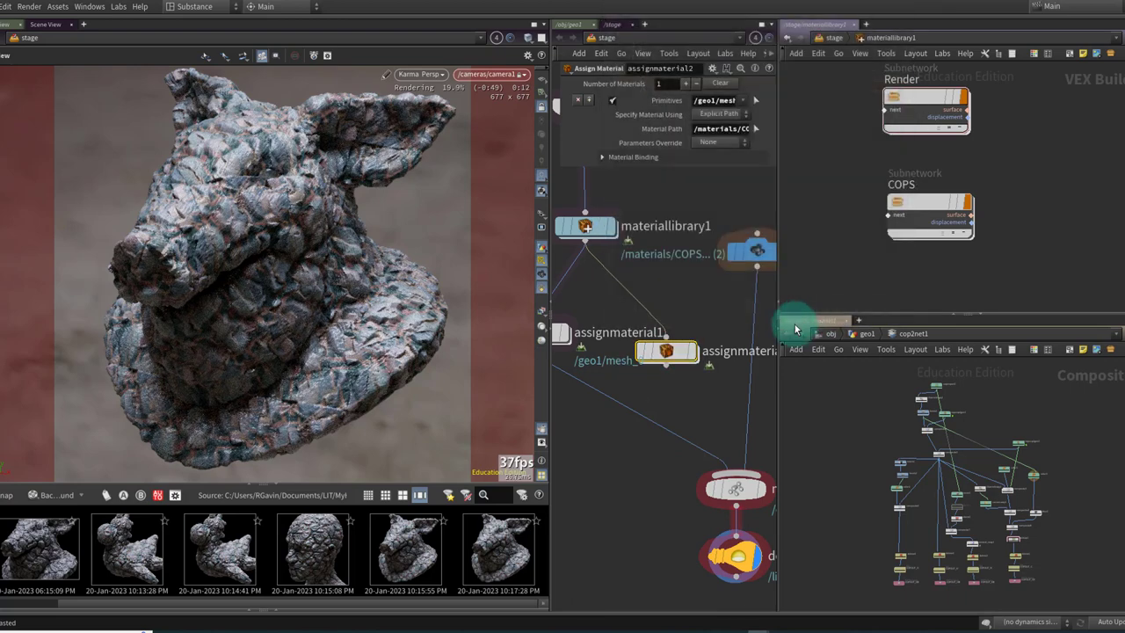
Step: Insert a Switch node on the wire between assignmaterial1 and merge1, and place it below the two assign nodes
scroll(668, 387, "up", 2)
key("Tab")
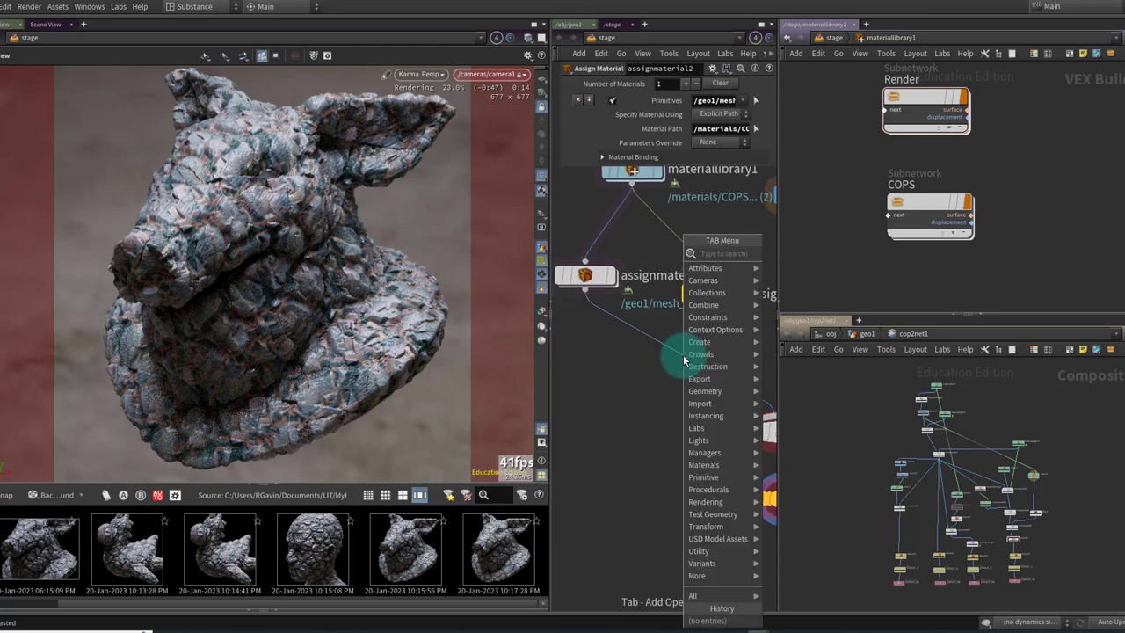
type("switch")
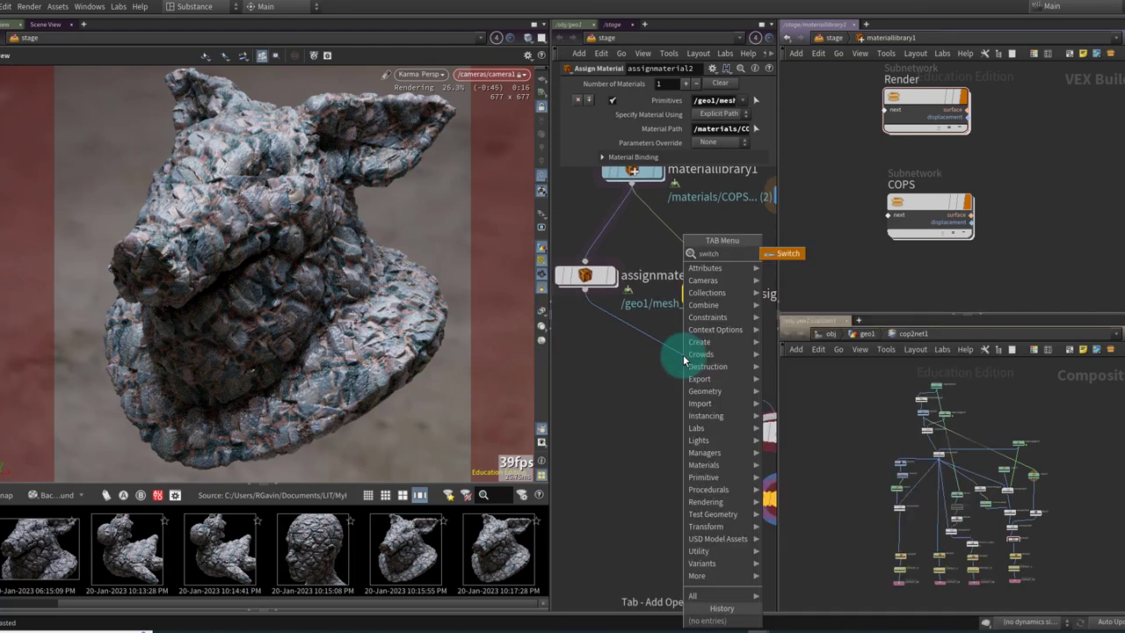
key("Return")
left_click(684, 357)
left_click_drag(683, 356, 624, 406)
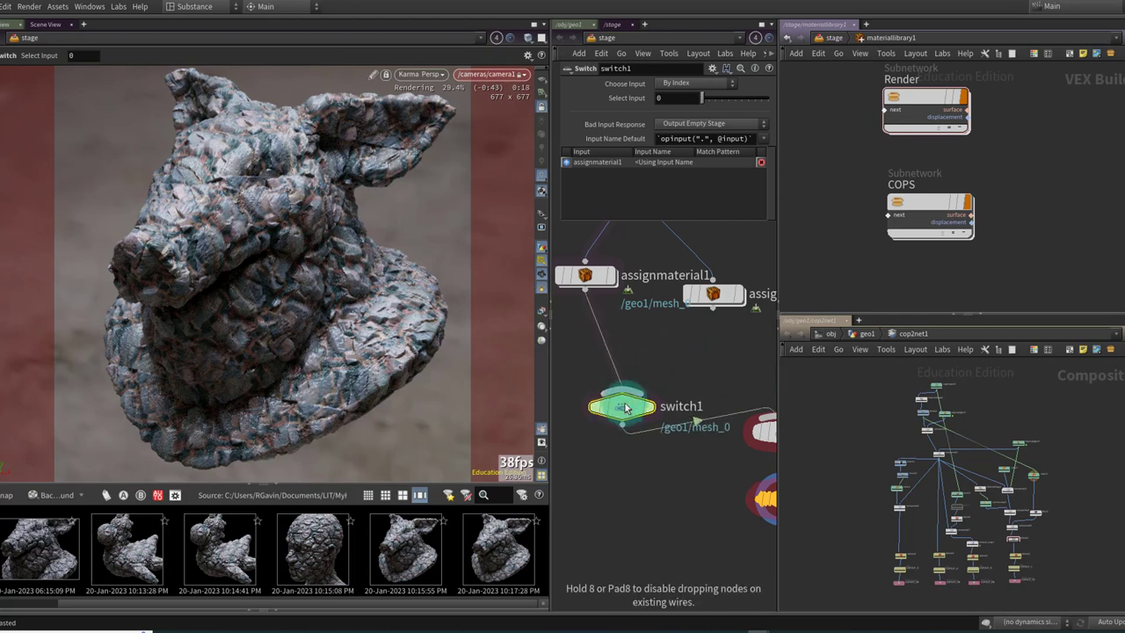
Step: Spread the two assign nodes apart above switch1 and connect assignmaterial2 as the switch's second input
middle_click_drag(634, 340, 661, 349)
scroll(660, 349, "down", 3)
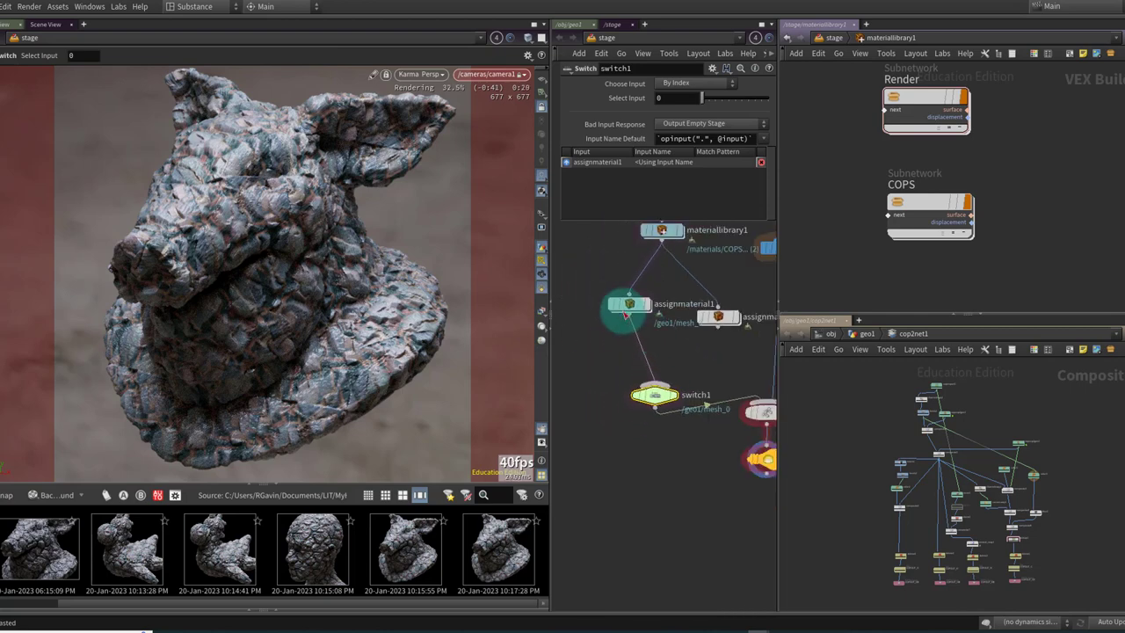
mouse_move(626, 307)
left_click_drag(631, 310, 591, 319)
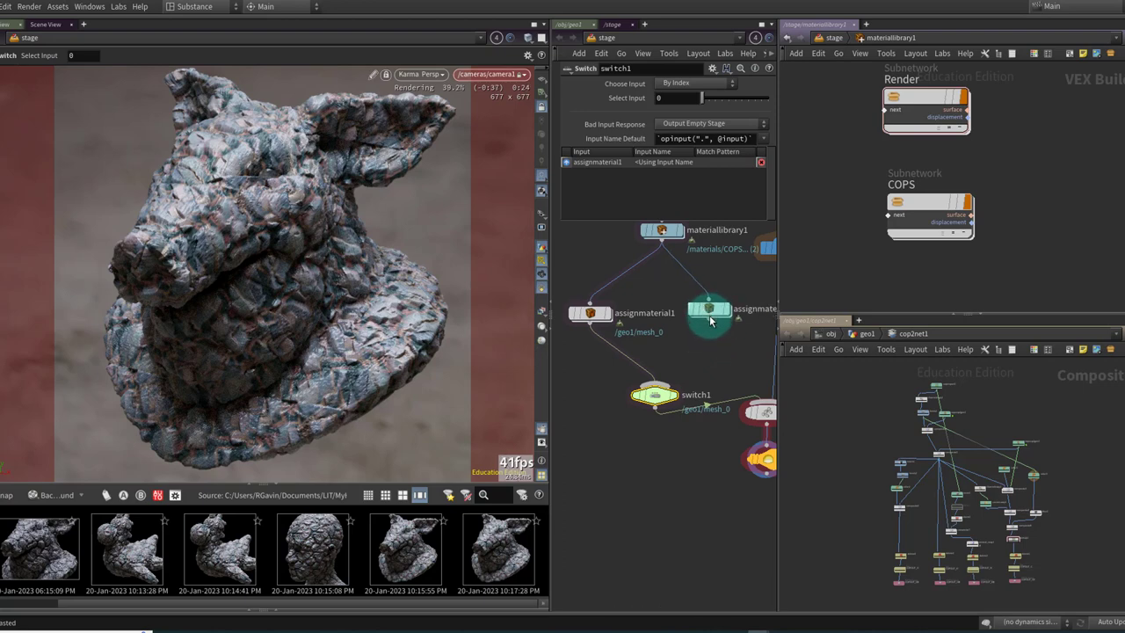
mouse_move(715, 318)
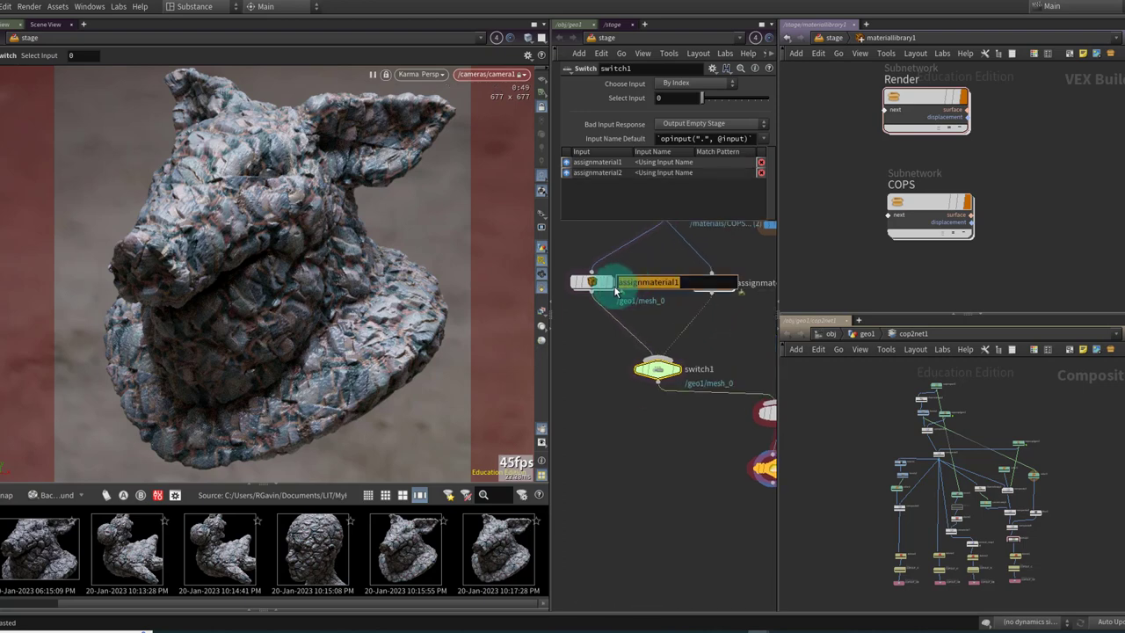
Step: Rename assignmaterial1 to Render and assignmaterial2 to COPS
left_click_drag(594, 286, 583, 286)
left_click(619, 283)
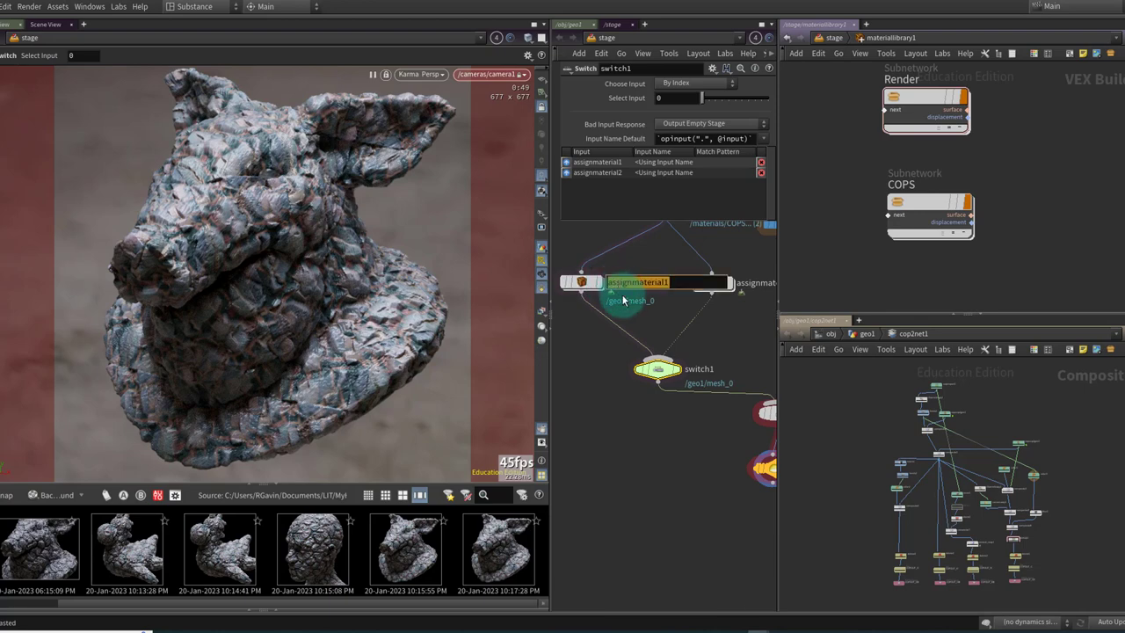
type("r")
key("Return")
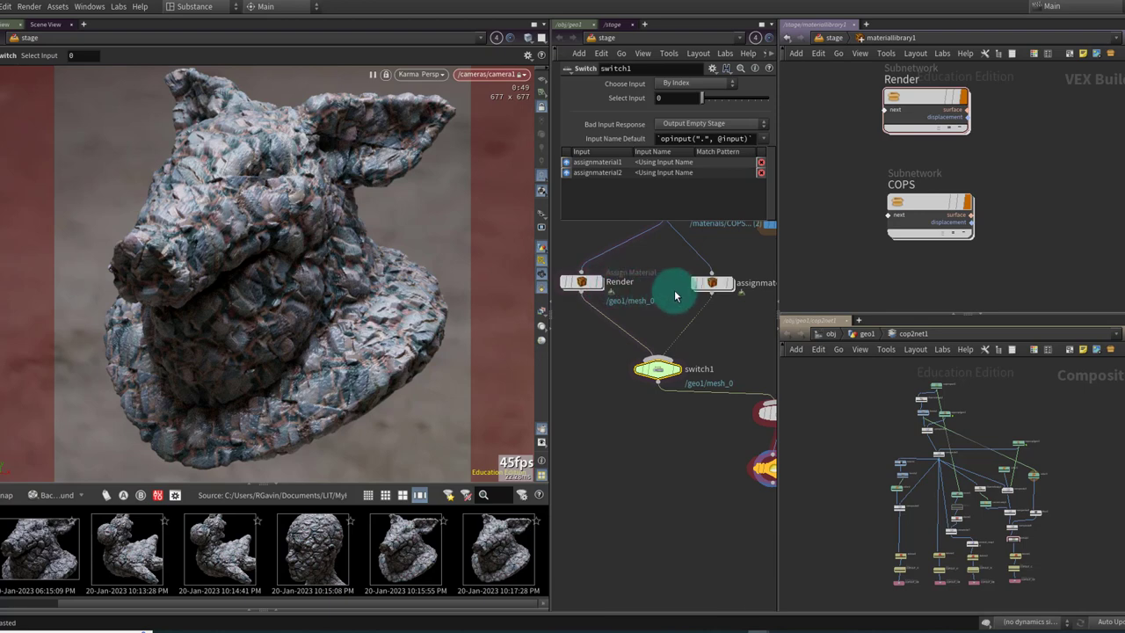
double_click(755, 284)
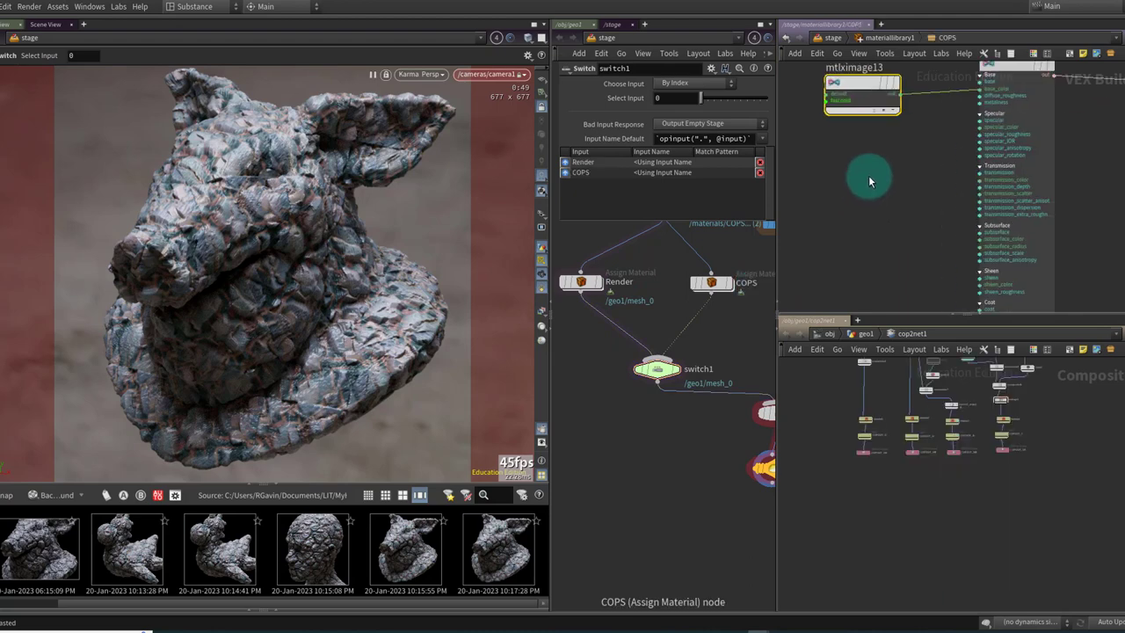
Step: Inside the COPS material, set mtlximage13's filename to the COPOUT_C node in /obj/geo1/cop2net1, prefixed with op:
middle_click_drag(869, 176, 881, 248)
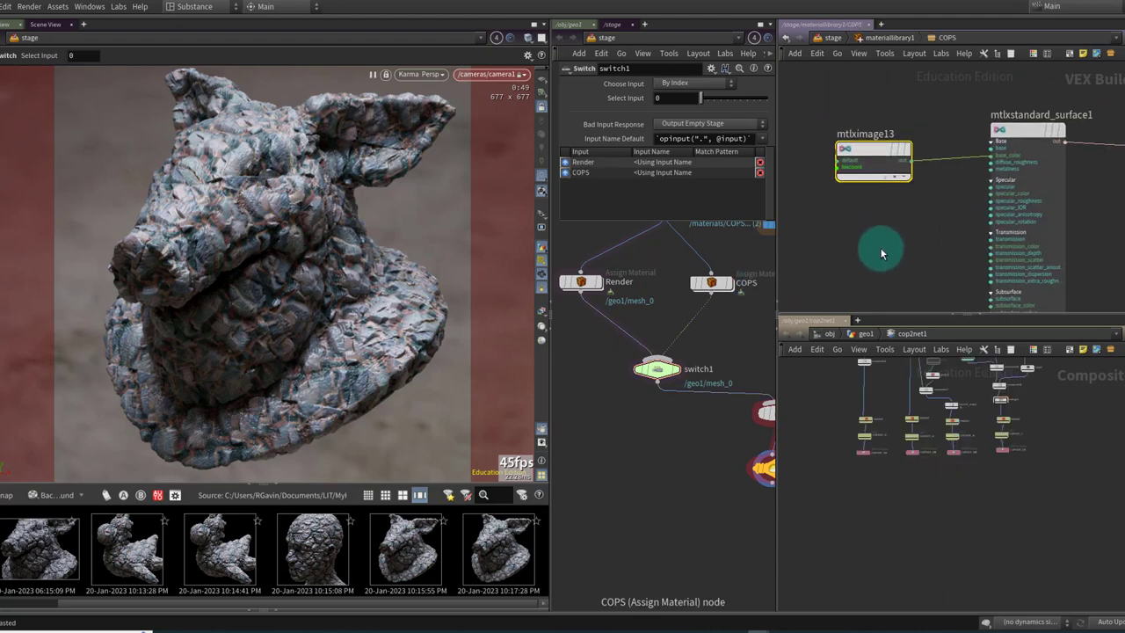
key("p")
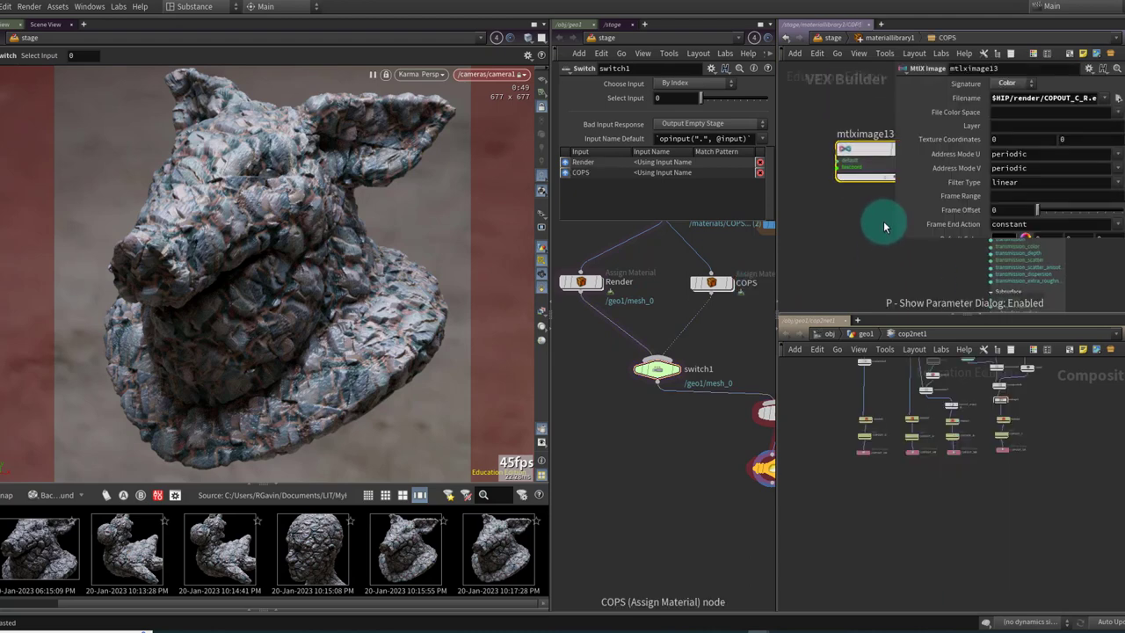
scroll(910, 431, "up", 4)
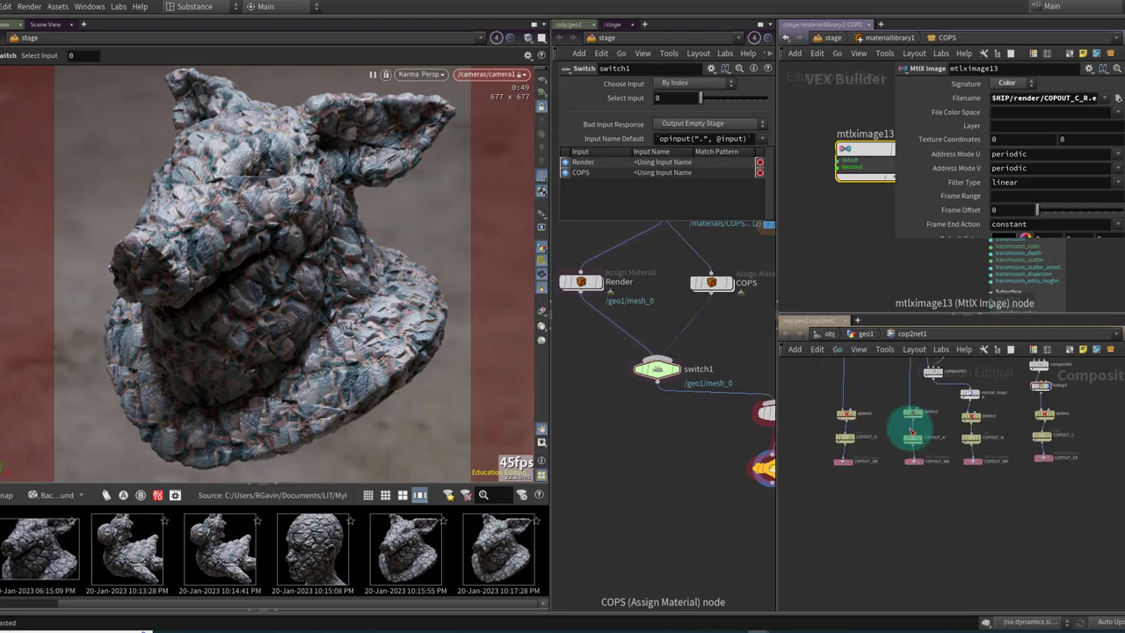
middle_click_drag(973, 428, 928, 447)
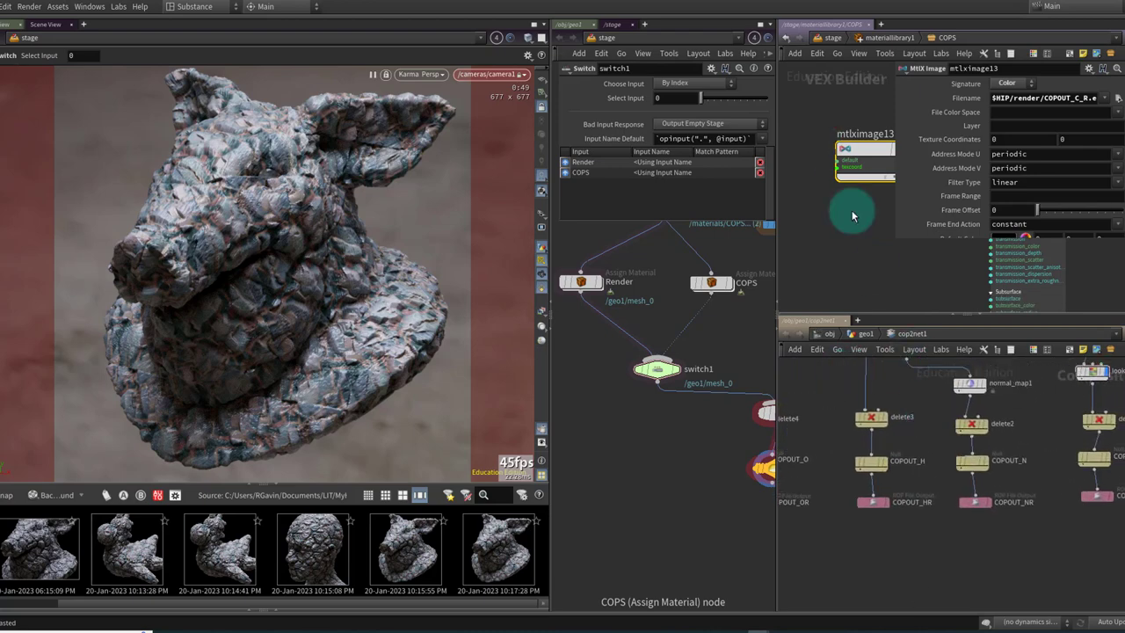
middle_click_drag(1049, 437, 889, 429)
left_click_drag(936, 453, 1005, 98)
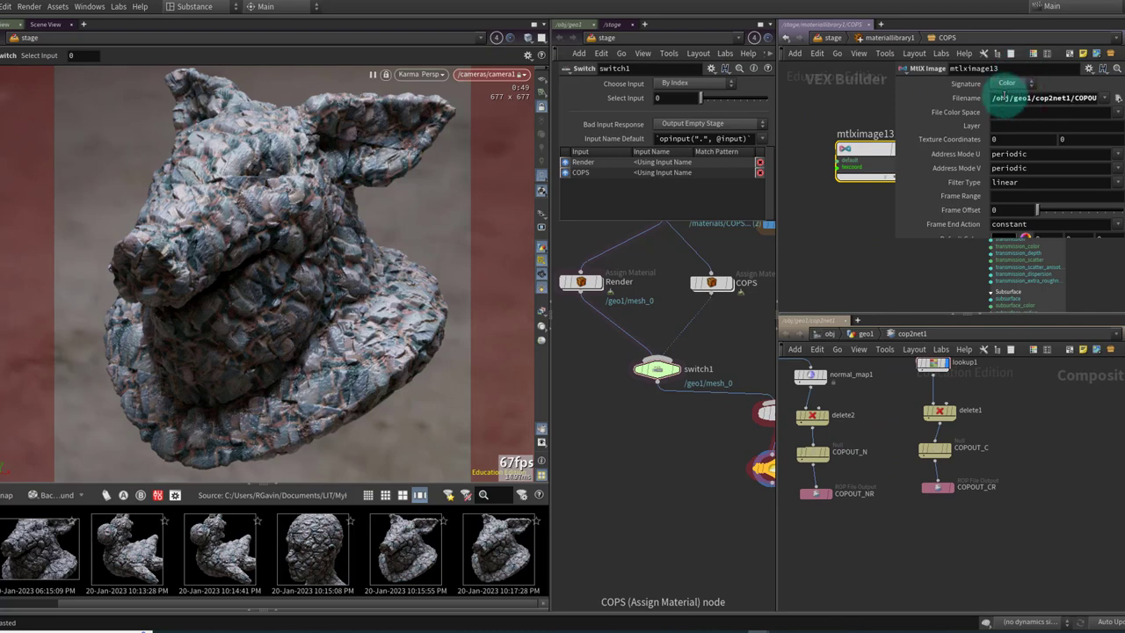
left_click(993, 99)
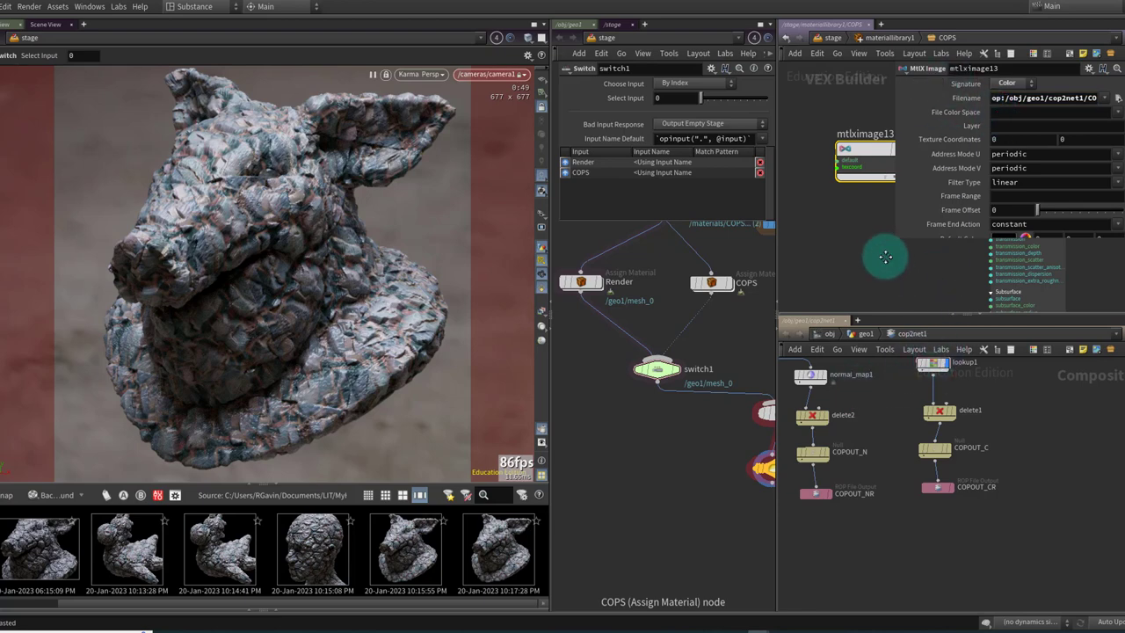
Step: Set mtlximage17's filename to the path of the COPOUT_N node in cop2net1
middle_click_drag(885, 256, 853, 130)
middle_click_drag(829, 277, 913, 133)
left_click(796, 182)
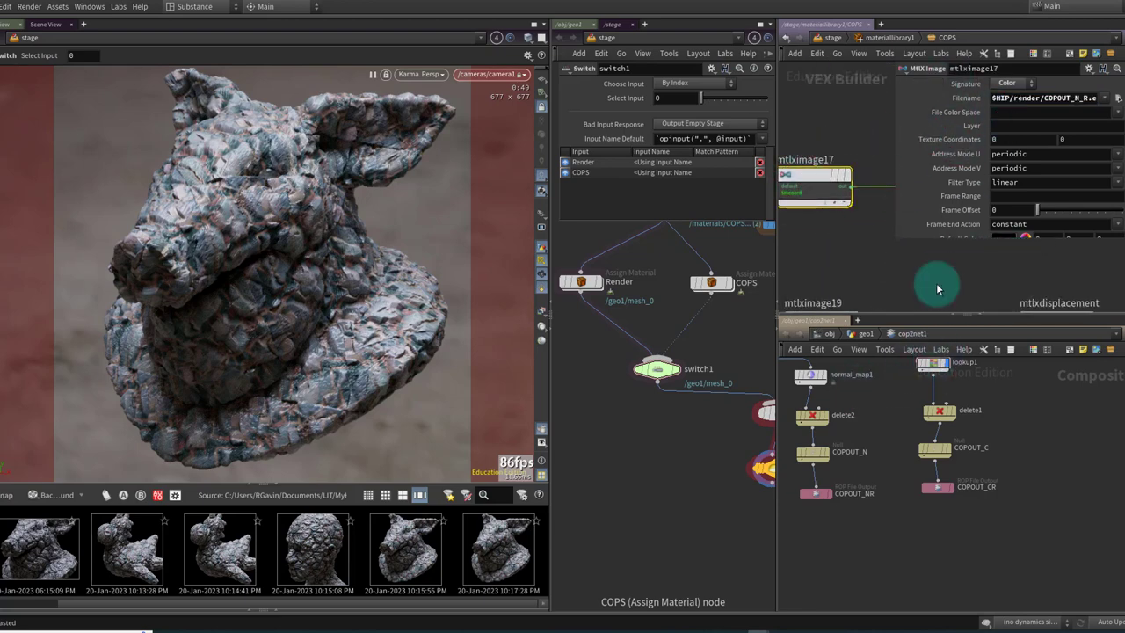
middle_click_drag(852, 478, 904, 481)
left_click_drag(863, 454, 1036, 99)
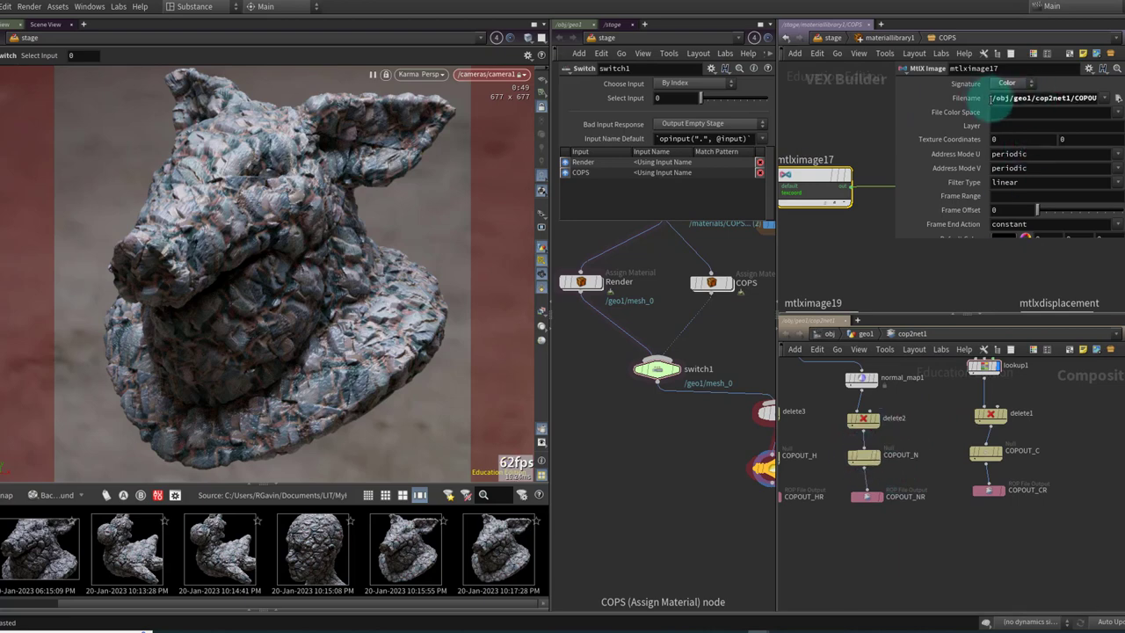
key("Return")
Step: Set the filename of mtlximage19, the displacement image, to the op: path of the COPOUT_H node in cop2net1
middle_click_drag(834, 425, 988, 433)
middle_click_drag(826, 301, 850, 206)
left_click(856, 215)
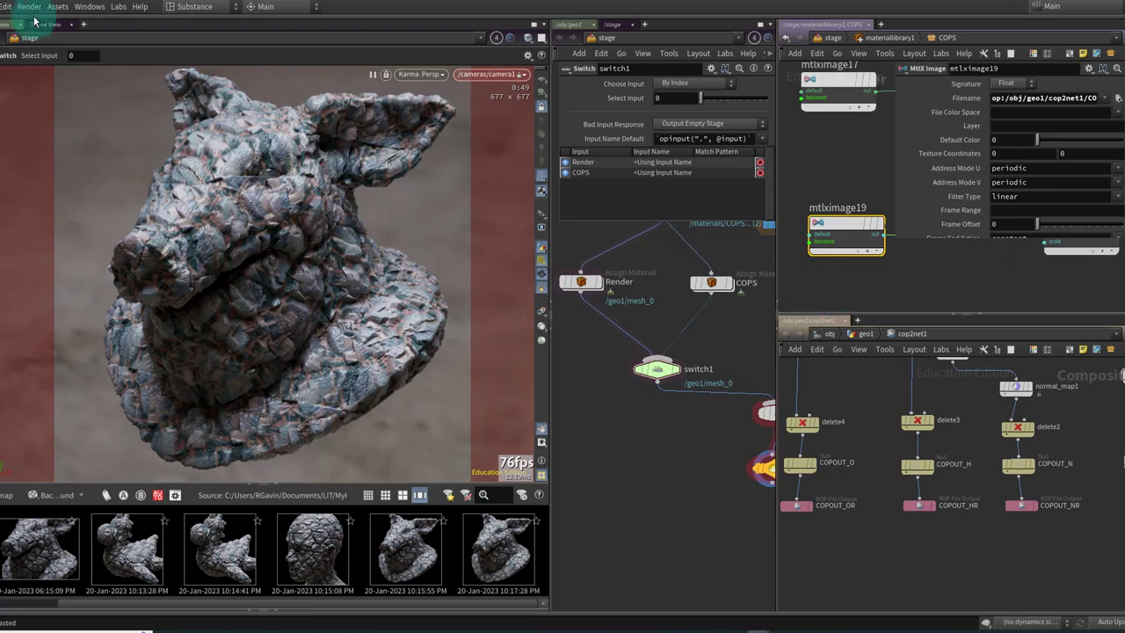
left_click(5, 6)
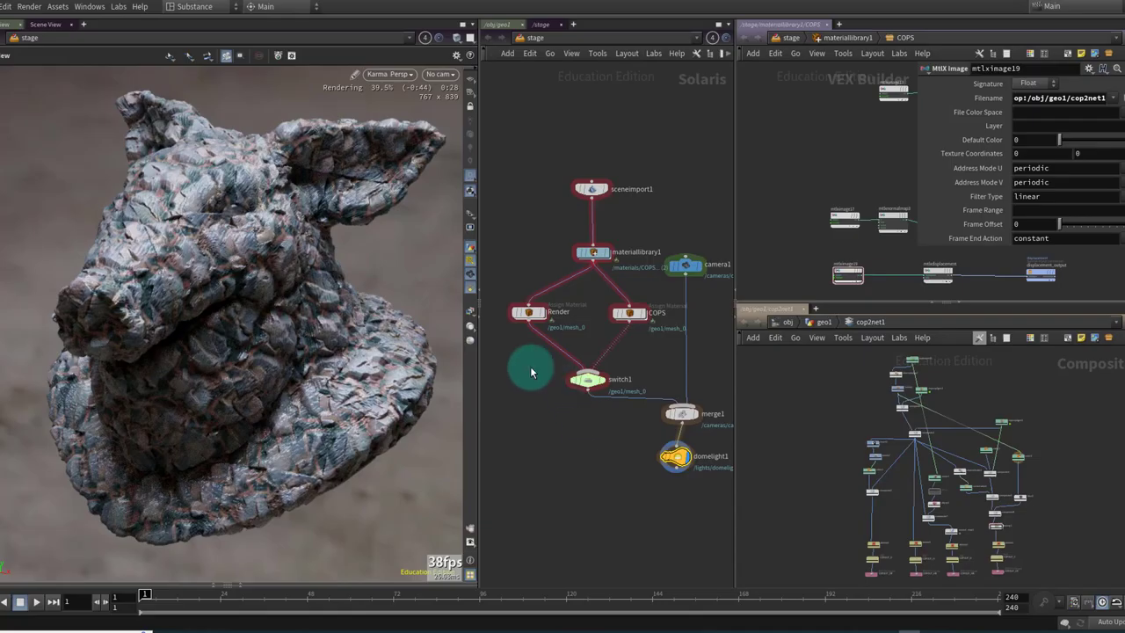
Step: Pause the Karma render and set the display flag on the Render assign material node
left_click(386, 74)
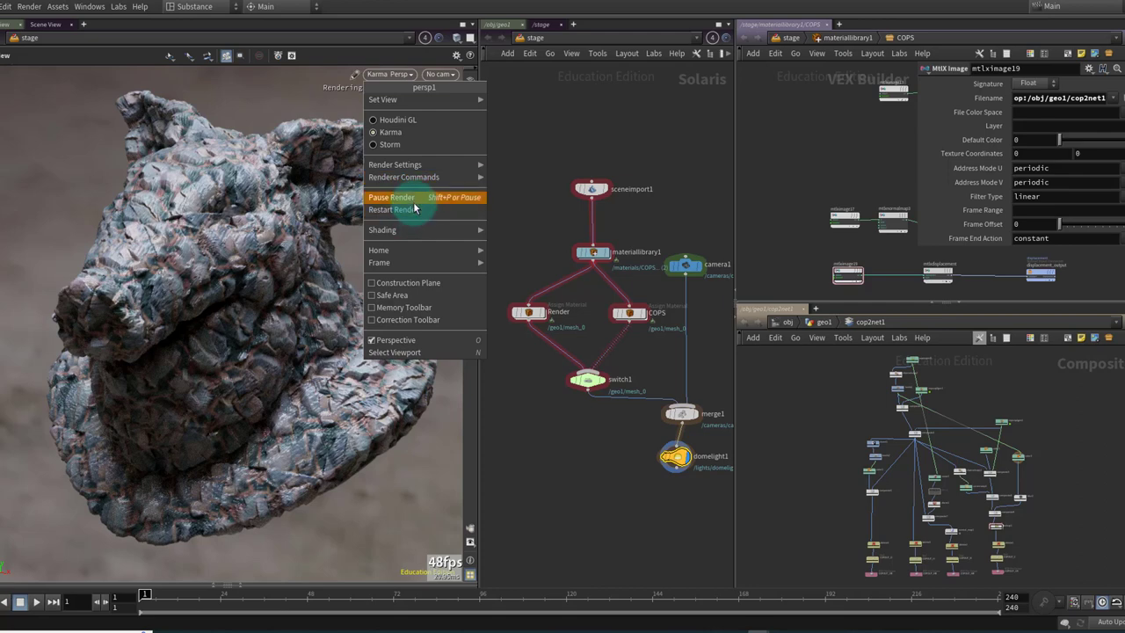
left_click(421, 210)
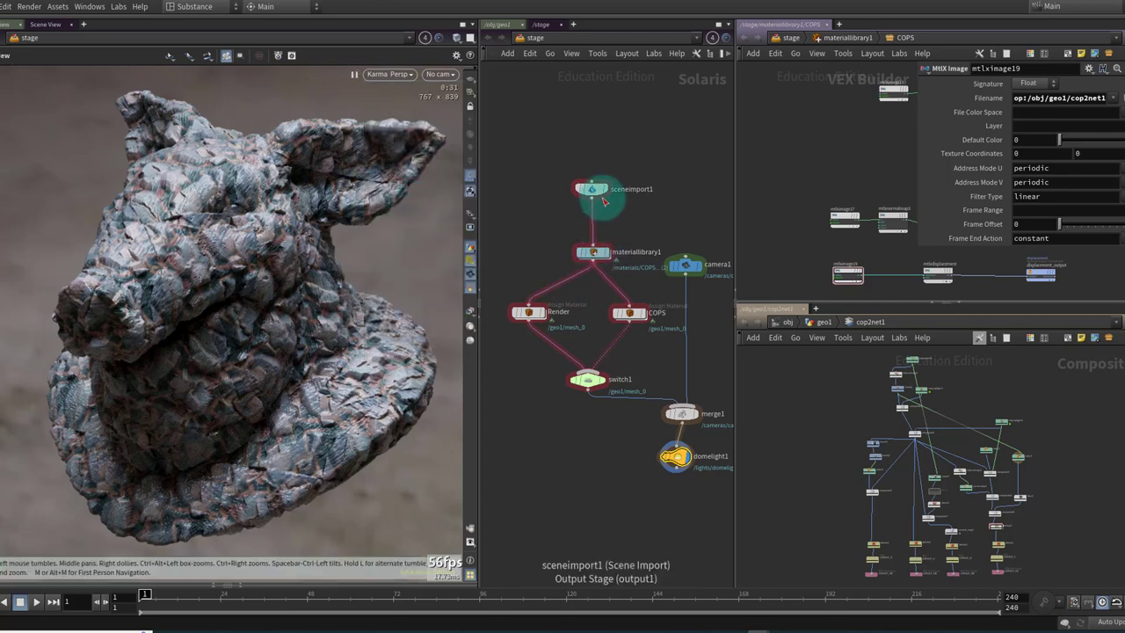
left_click(538, 315)
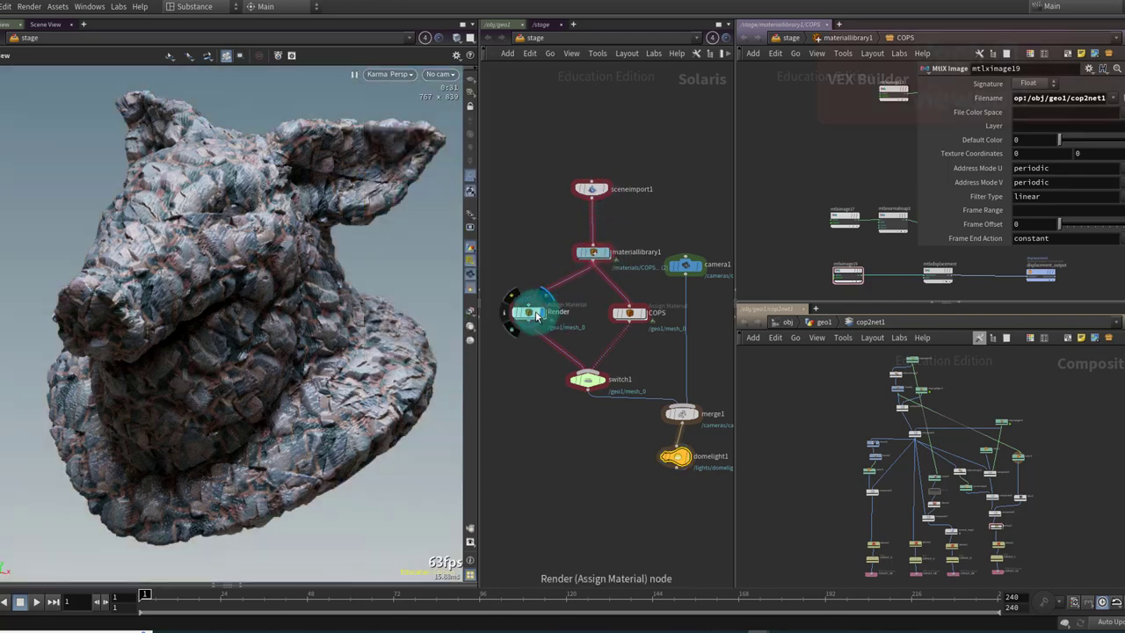
Step: Switch the viewport renderer from Karma to Houdini GL and inspect the pig head's surface
left_click(387, 75)
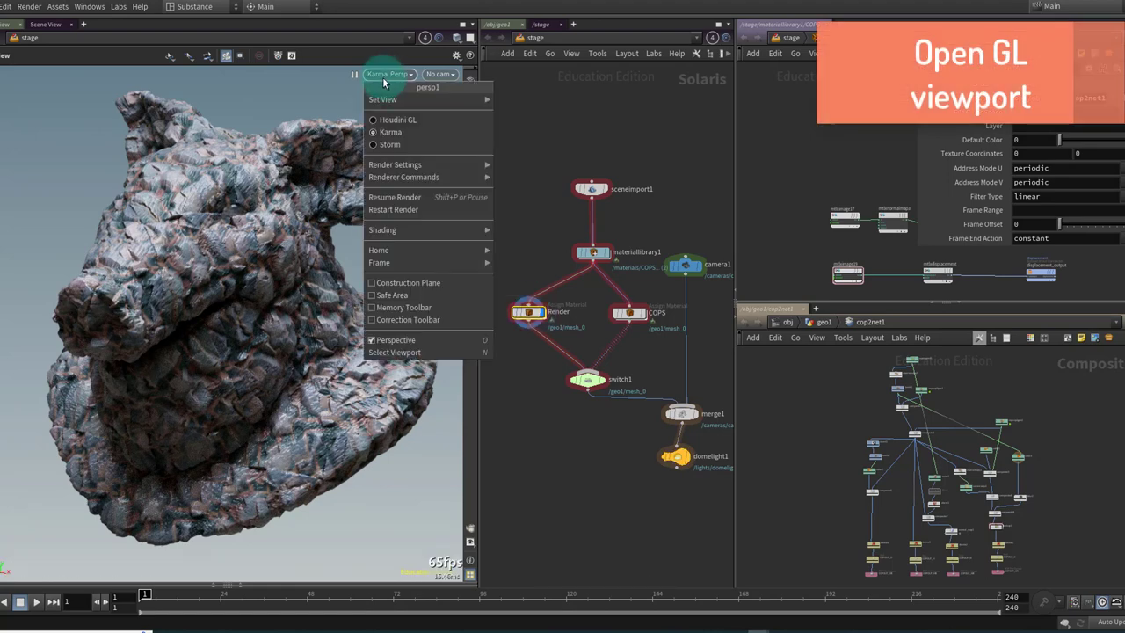
left_click(389, 127)
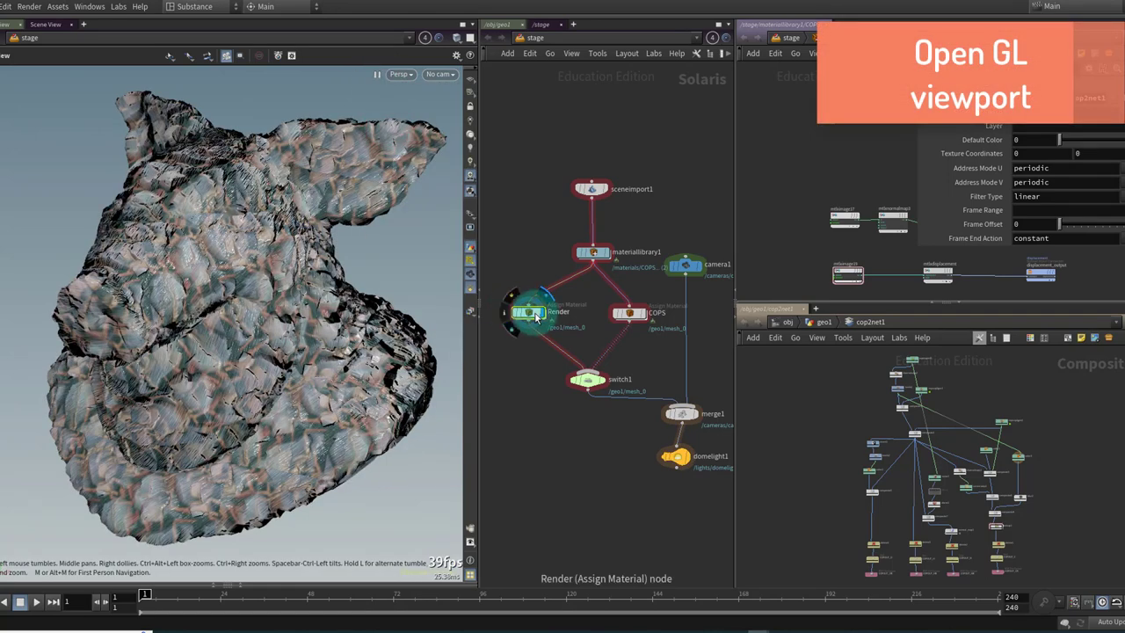
left_click(211, 257)
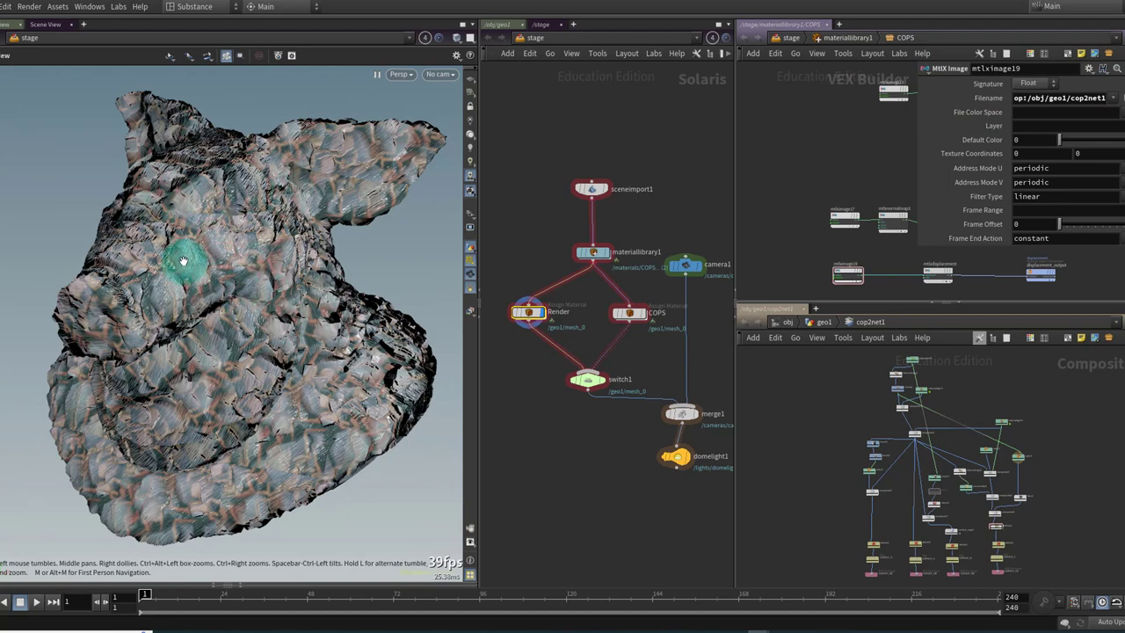
left_click(174, 156)
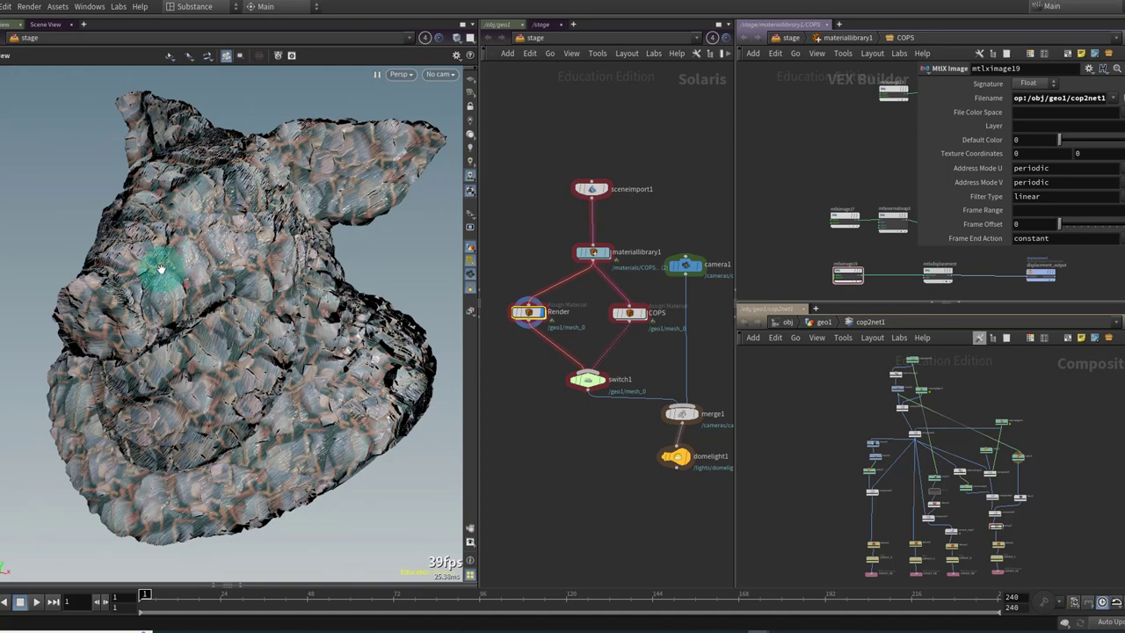
Step: Leave the COPS material network for materiallibrary1 and open the Render subnetwork
left_click(149, 160)
left_click(227, 182)
middle_click_drag(867, 172, 837, 166)
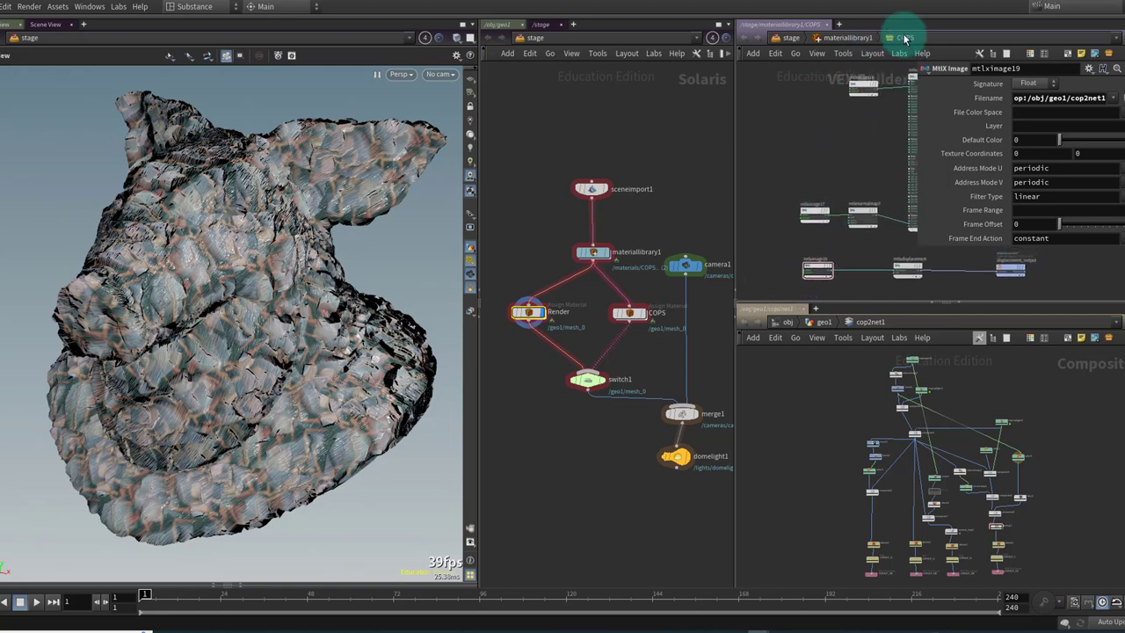
right_click(905, 38)
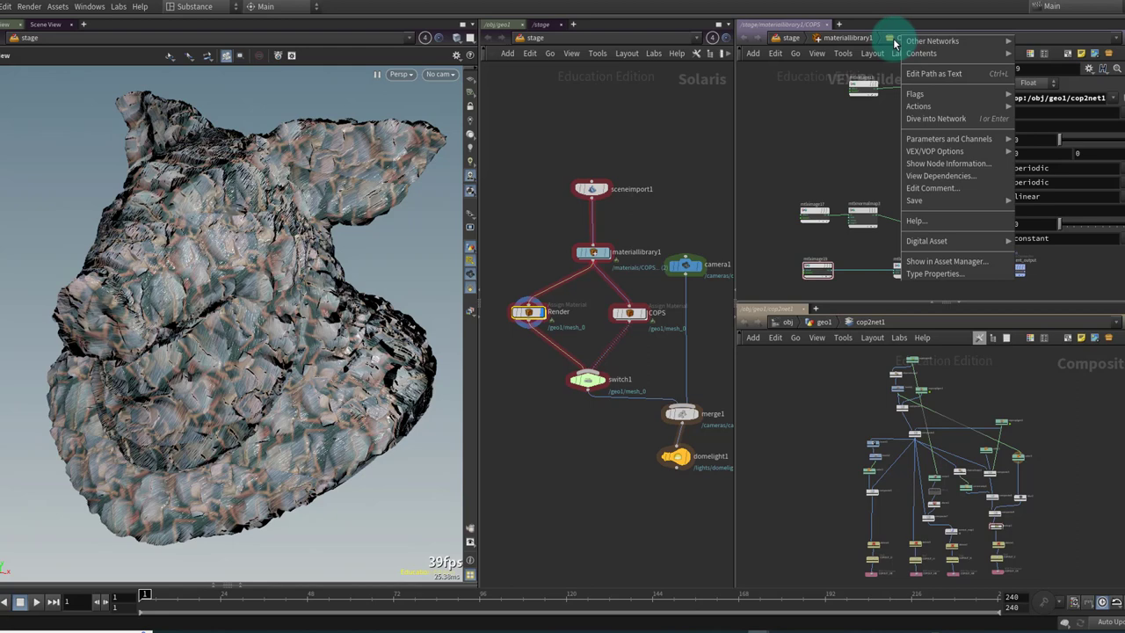
left_click(831, 173)
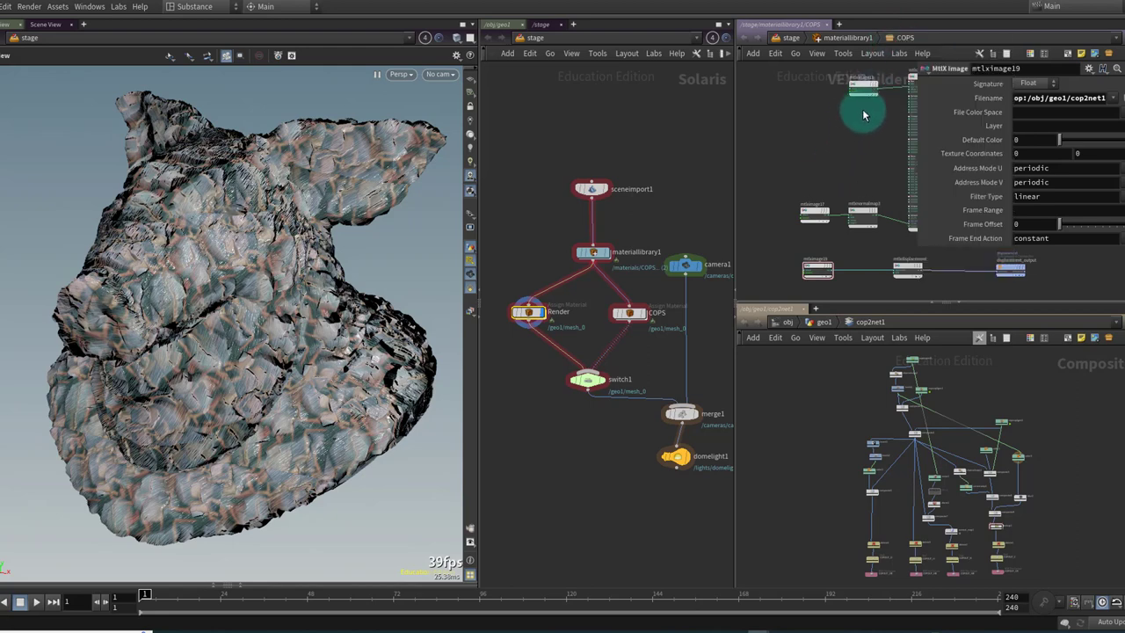
left_click(845, 38)
middle_click_drag(863, 162, 773, 270)
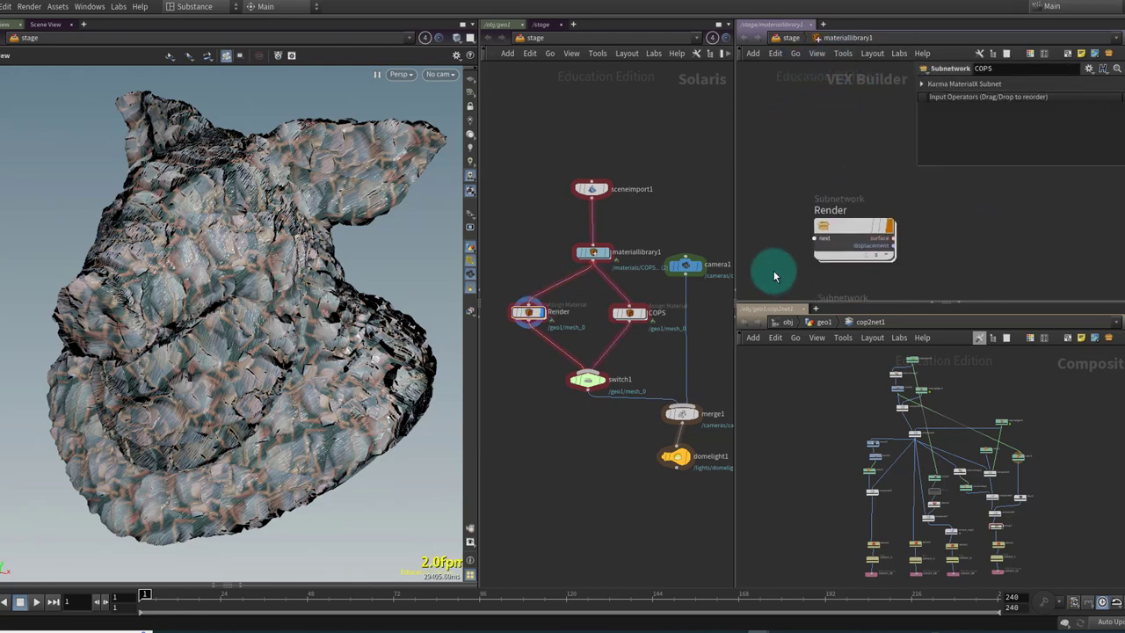
left_click(836, 225)
double_click(836, 228)
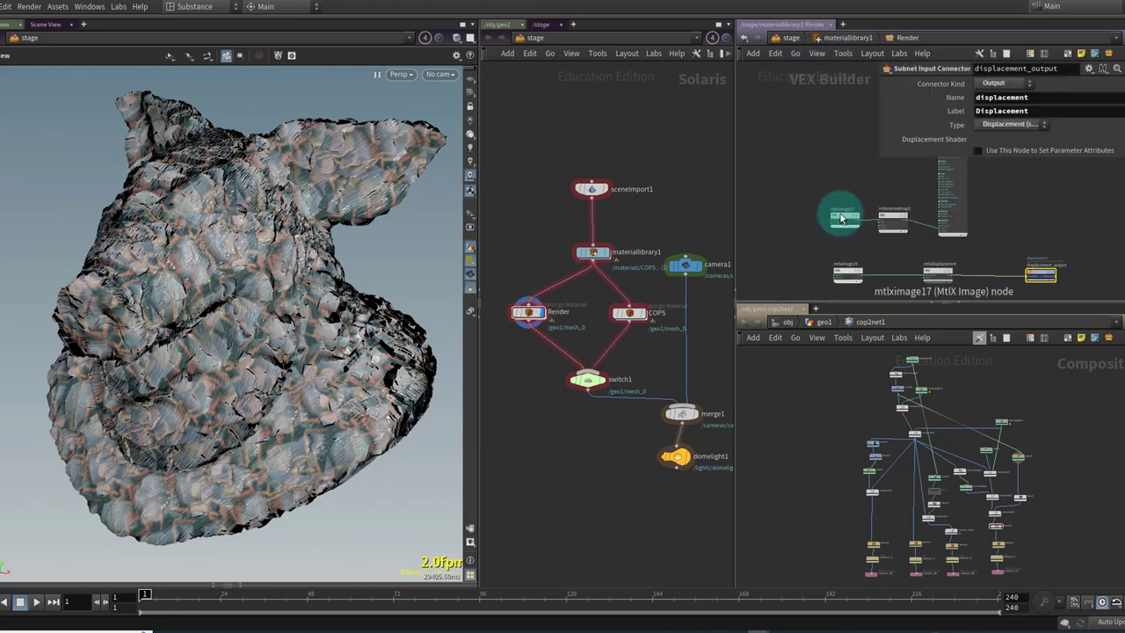
Step: Switch to the sibling COPS material network and return to the Render network
left_click(903, 39)
right_click(903, 41)
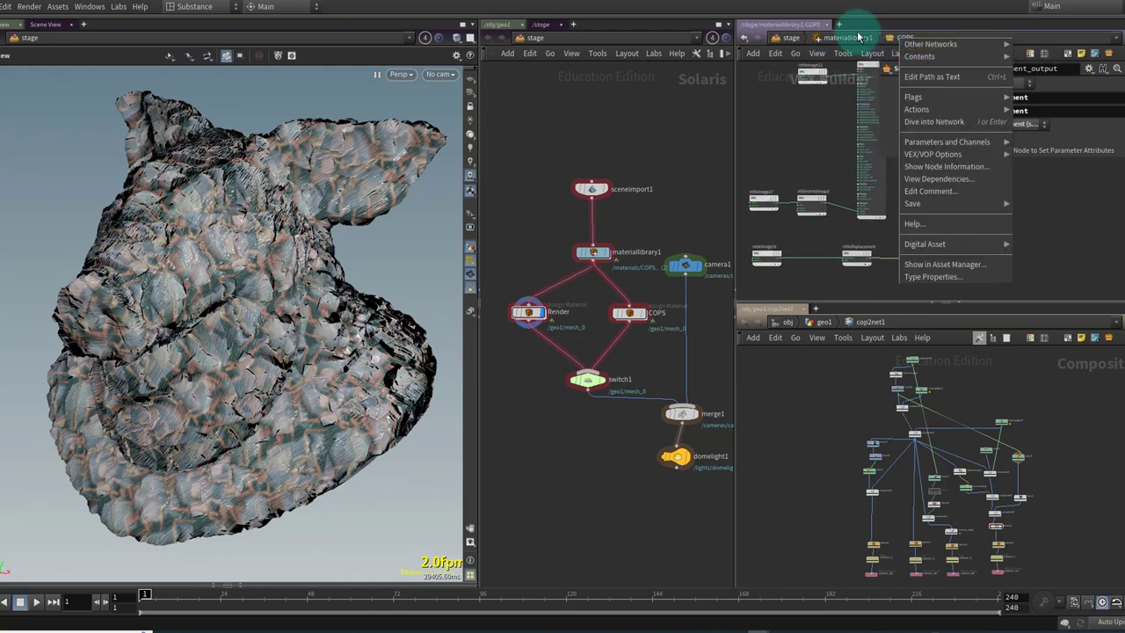
mouse_move(932, 44)
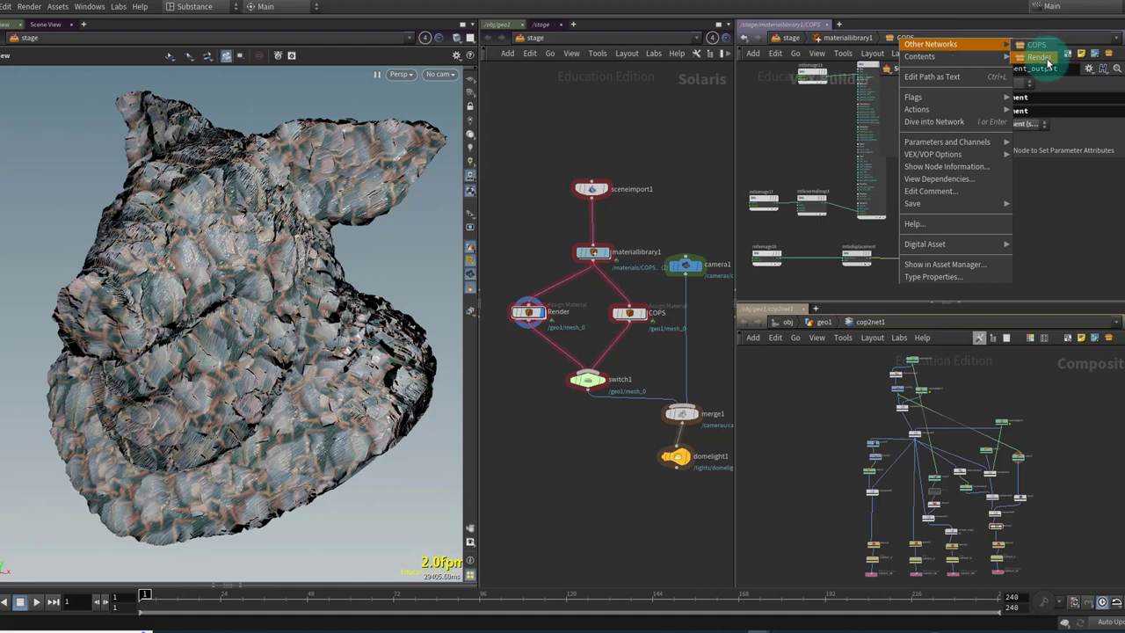
left_click(1046, 60)
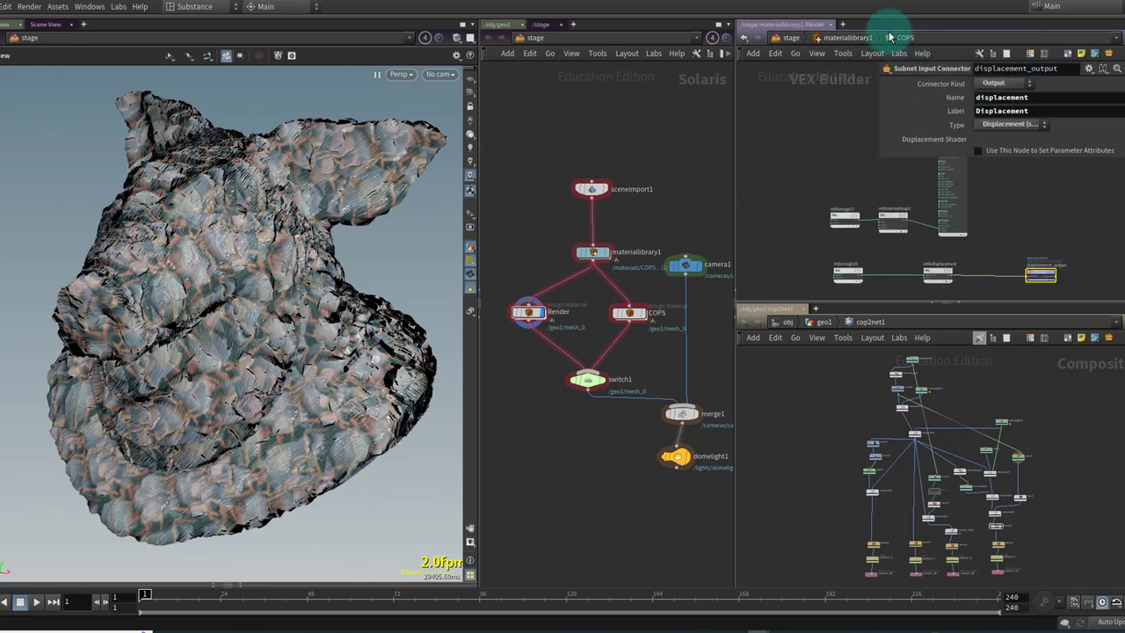
Step: Set the scale of the mtlxdisplacement node in the Render material to 0.26
left_click(846, 216)
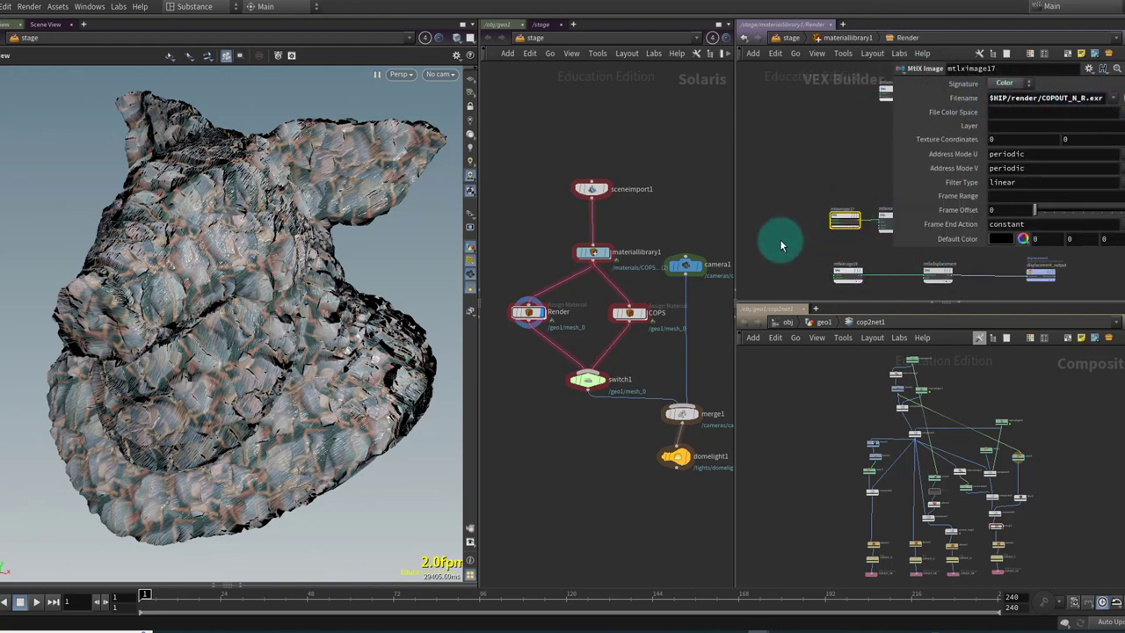
middle_click_drag(864, 251, 781, 237)
scroll(838, 254, "up", 3)
left_click(862, 261)
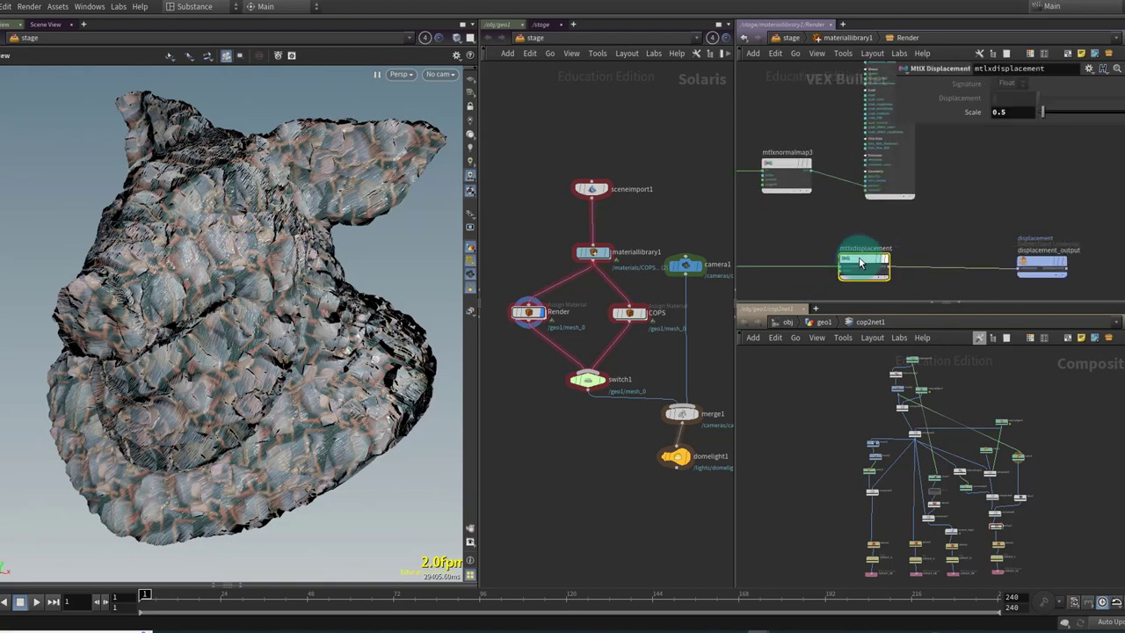
mouse_move(1043, 109)
left_mouse_down()
mouse_move(1065, 113)
mouse_move(1025, 121)
mouse_move(1050, 113)
left_mouse_up()
left_click(782, 171)
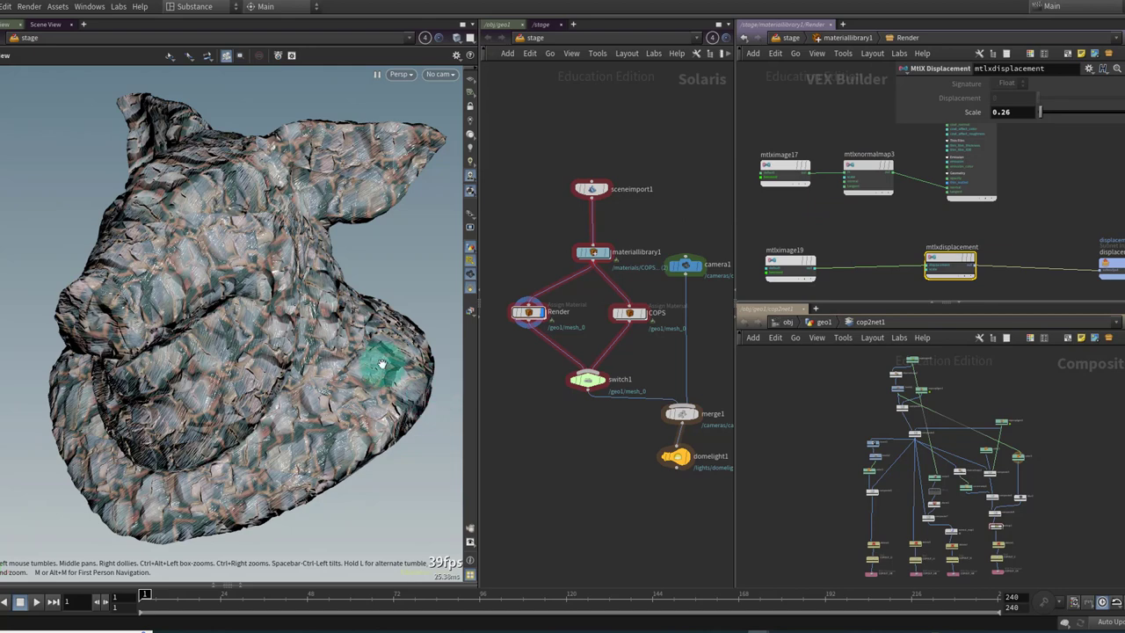
Step: Switch to the COPS material network and set the display flag on the COPS assign material node
left_click(907, 38)
left_click(1020, 46)
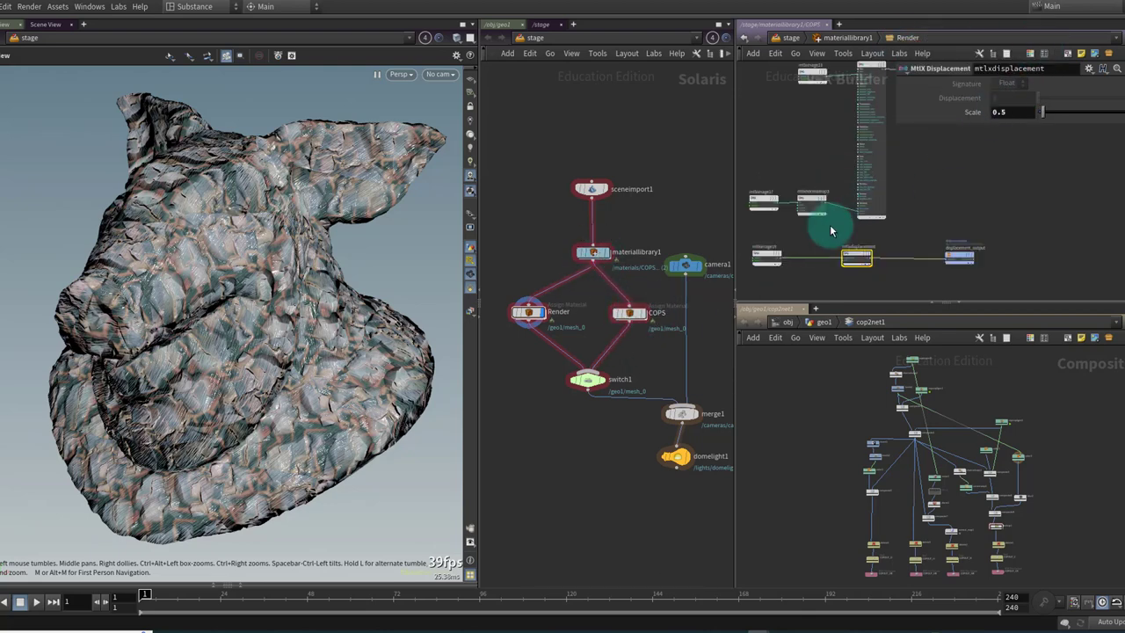
left_click(639, 316)
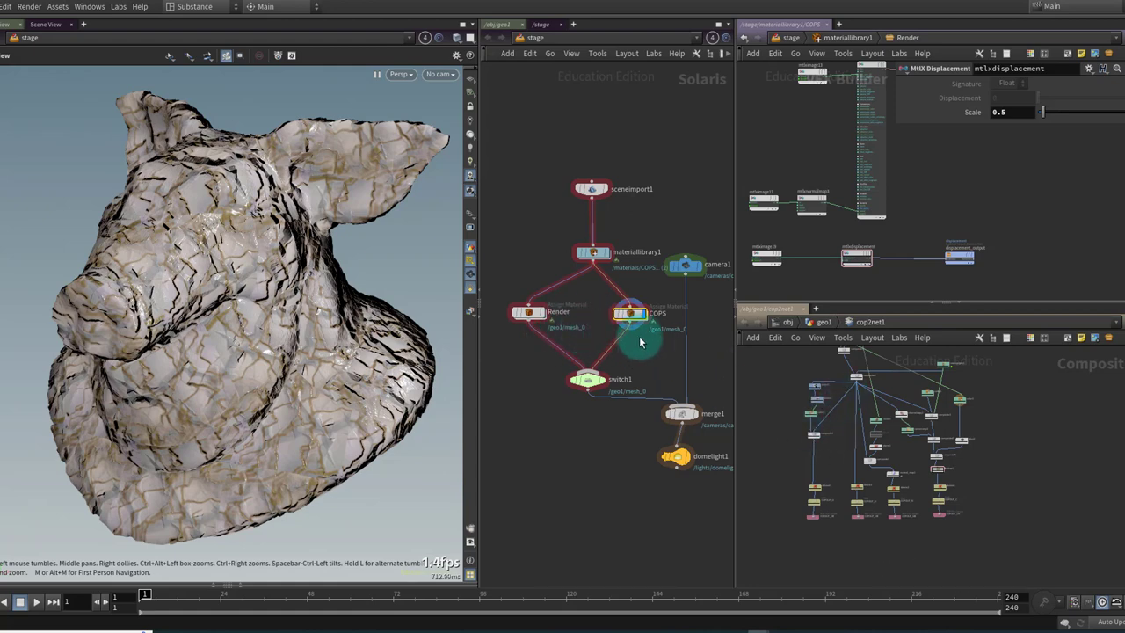
Step: Select the lookup1 node in cop2net1 and enlarge the composite view beneath the 3D viewport to show its image
scroll(933, 489, "up", 3)
scroll(933, 489, "up", 6)
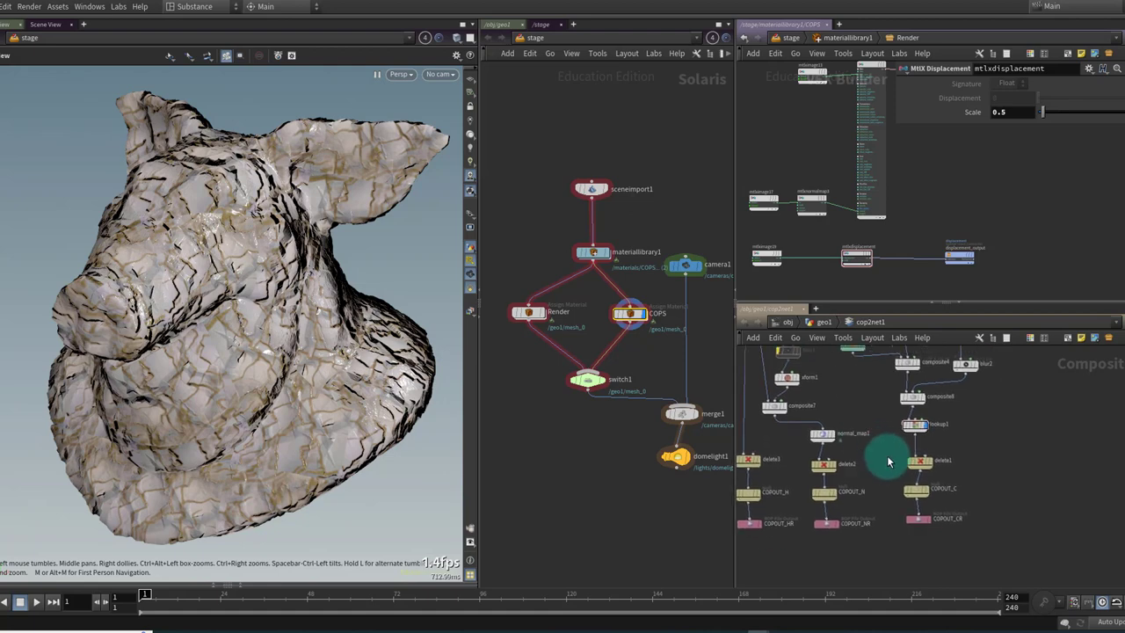
scroll(966, 444, "up", 2)
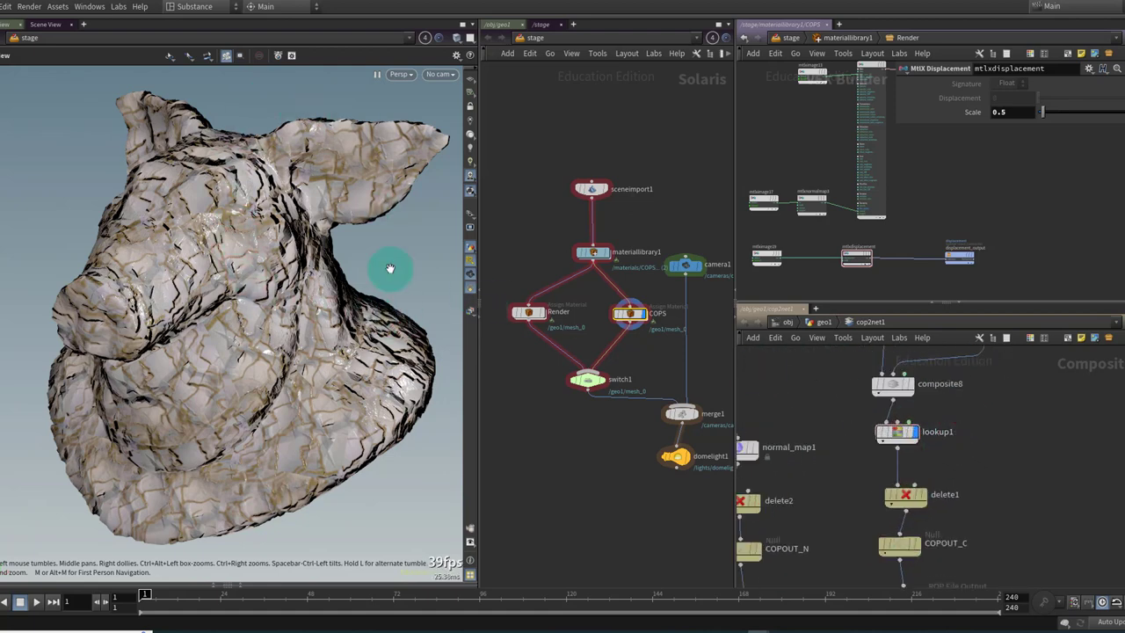
mouse_move(910, 422)
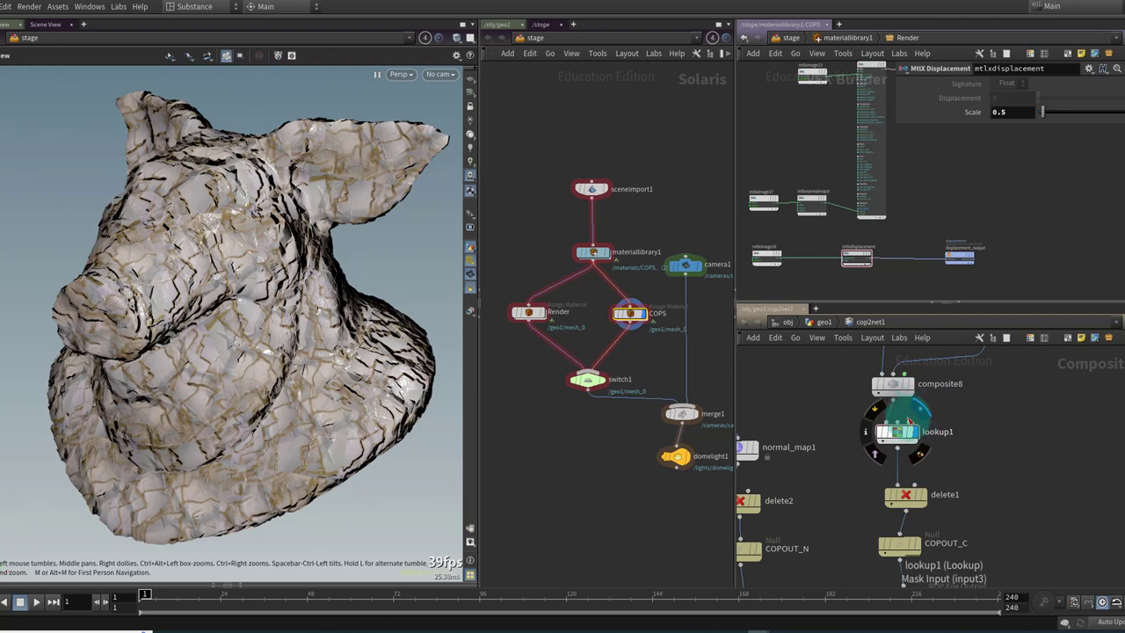
left_click(887, 438)
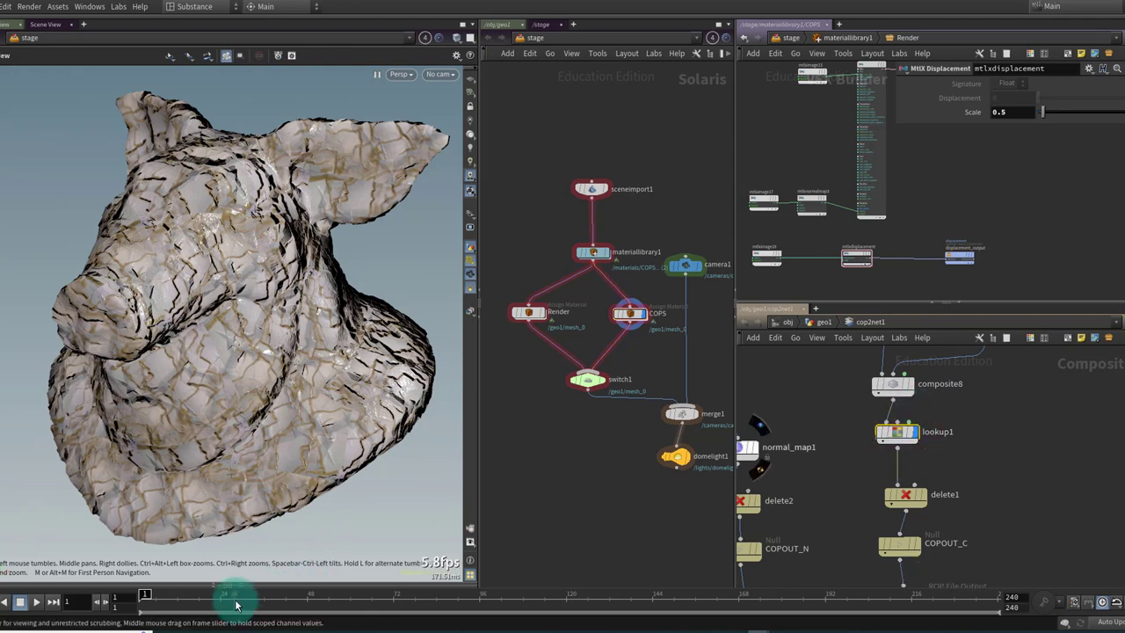
left_click(240, 585)
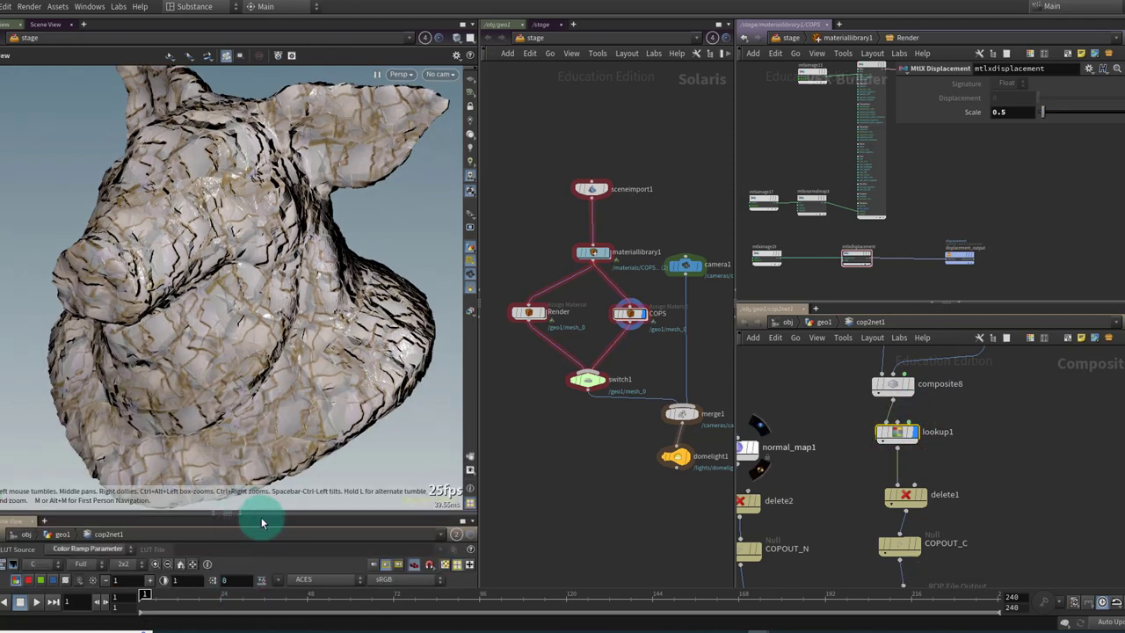
left_click_drag(262, 512, 278, 283)
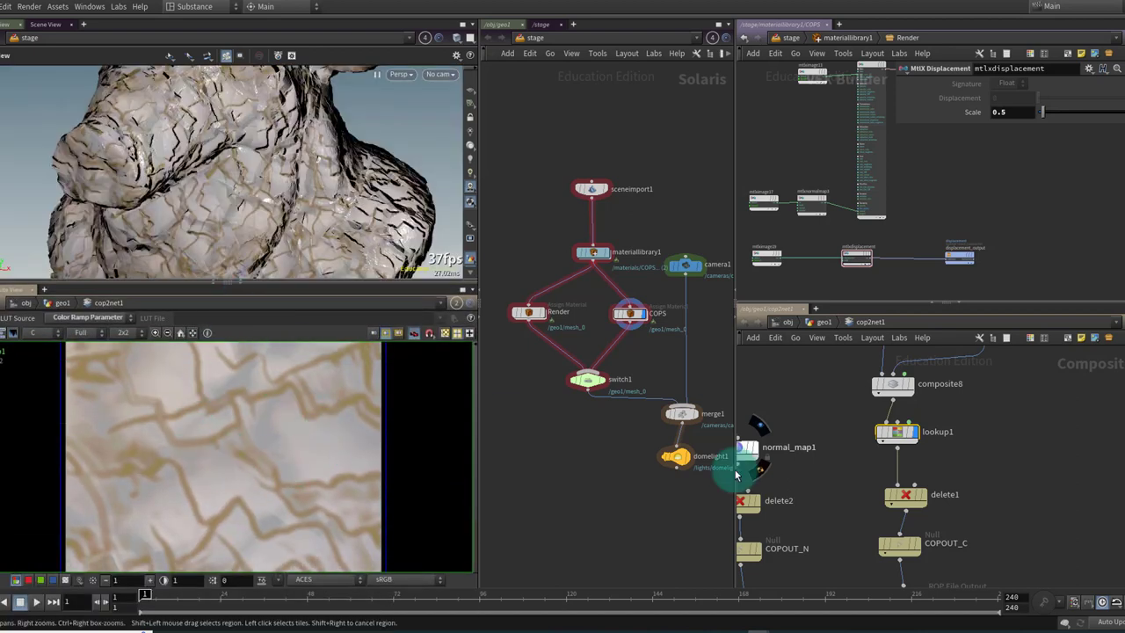
Step: Apply the Magma preset to the color ramp of the lookup1 node
key("p")
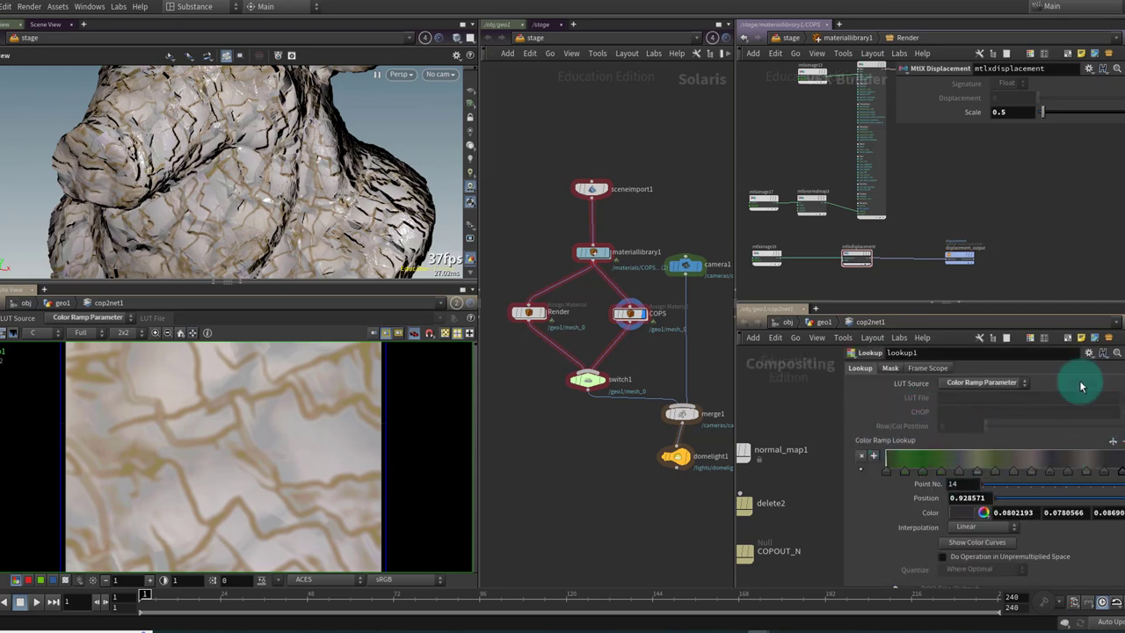
left_click(1090, 354)
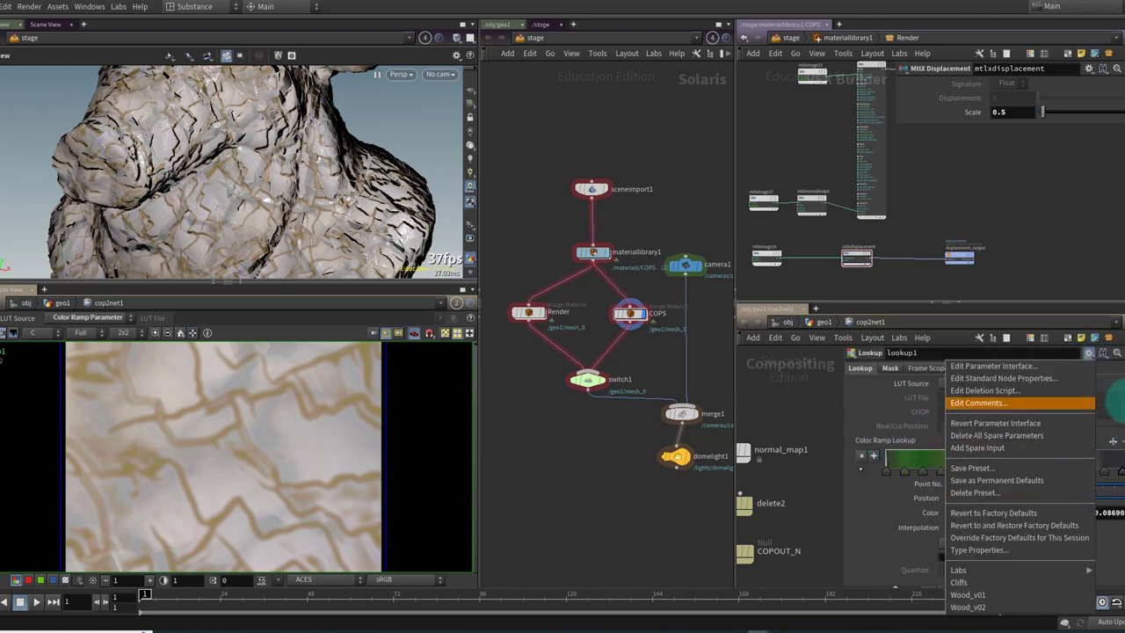
left_click(1112, 442)
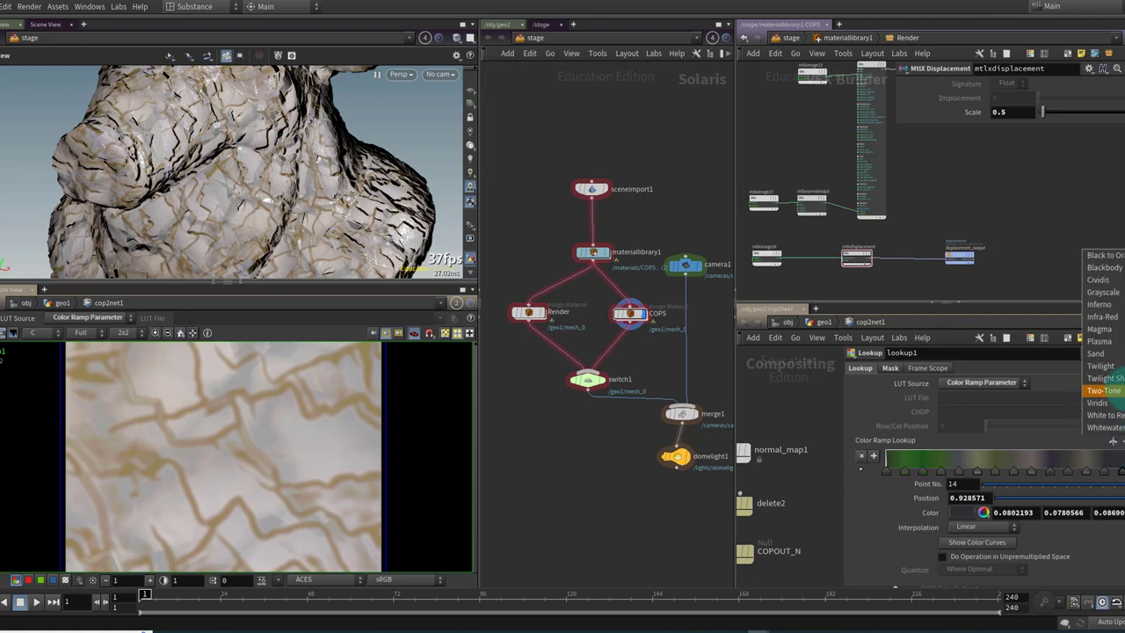
left_click(1109, 330)
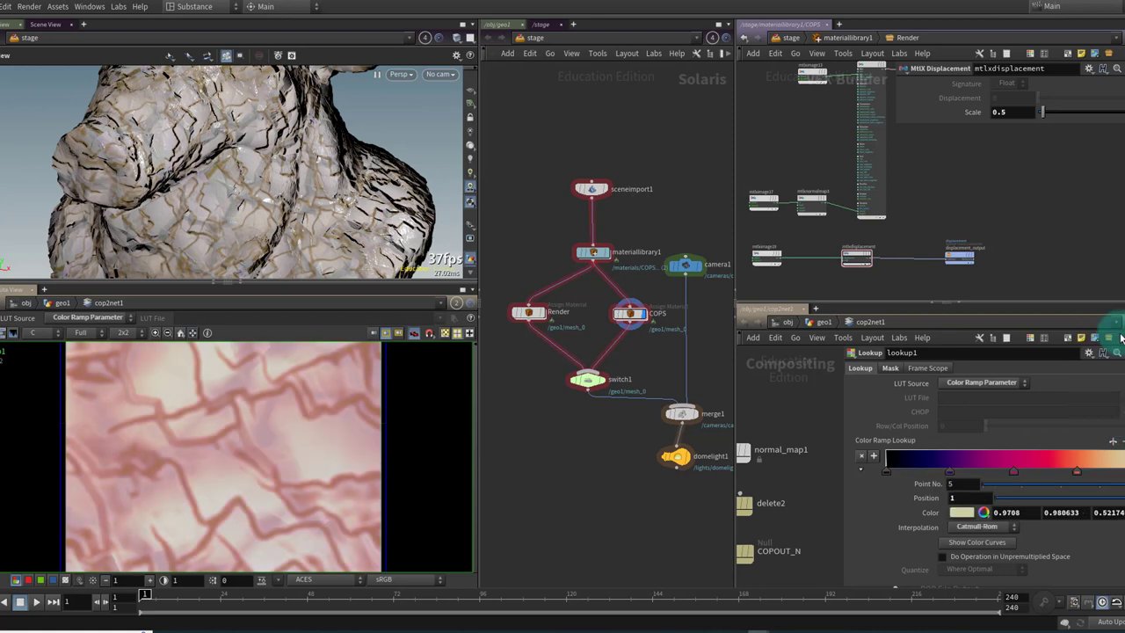
left_click(903, 369)
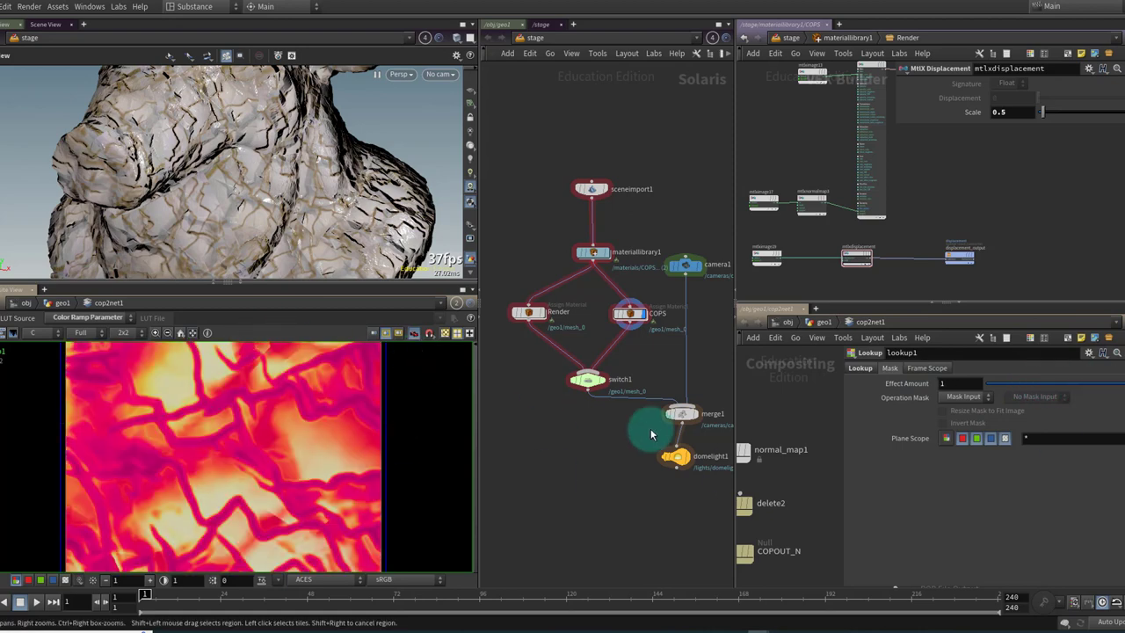
Step: Hide the lookup parameters and display the COPOUT_C null in the composite view
middle_click_drag(676, 492, 640, 487)
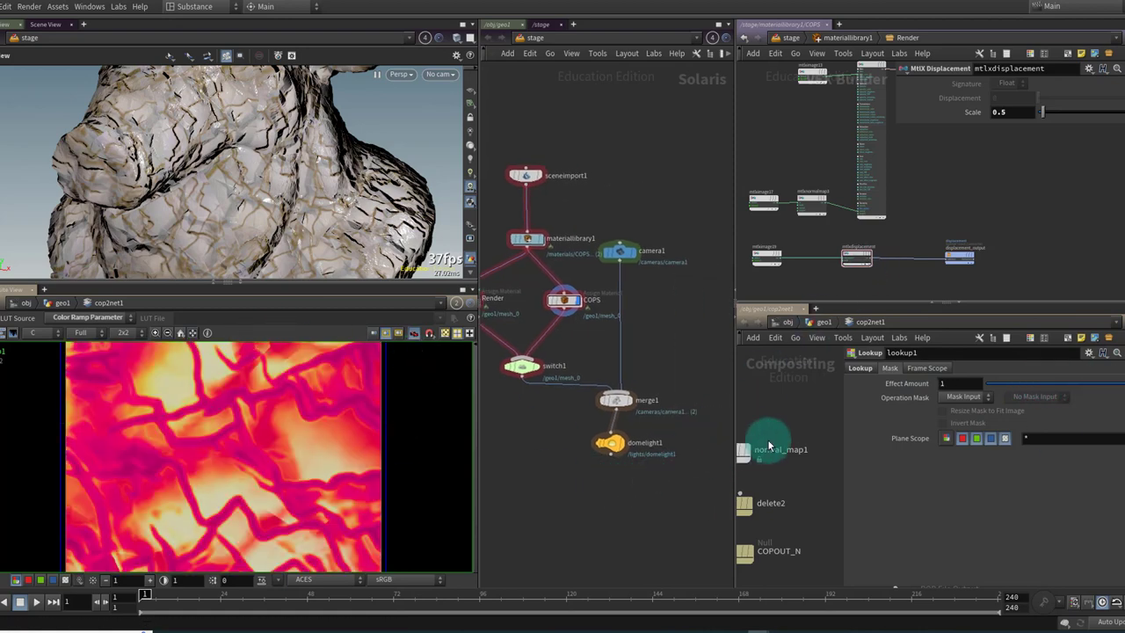
key("p")
middle_click_drag(870, 444, 889, 363)
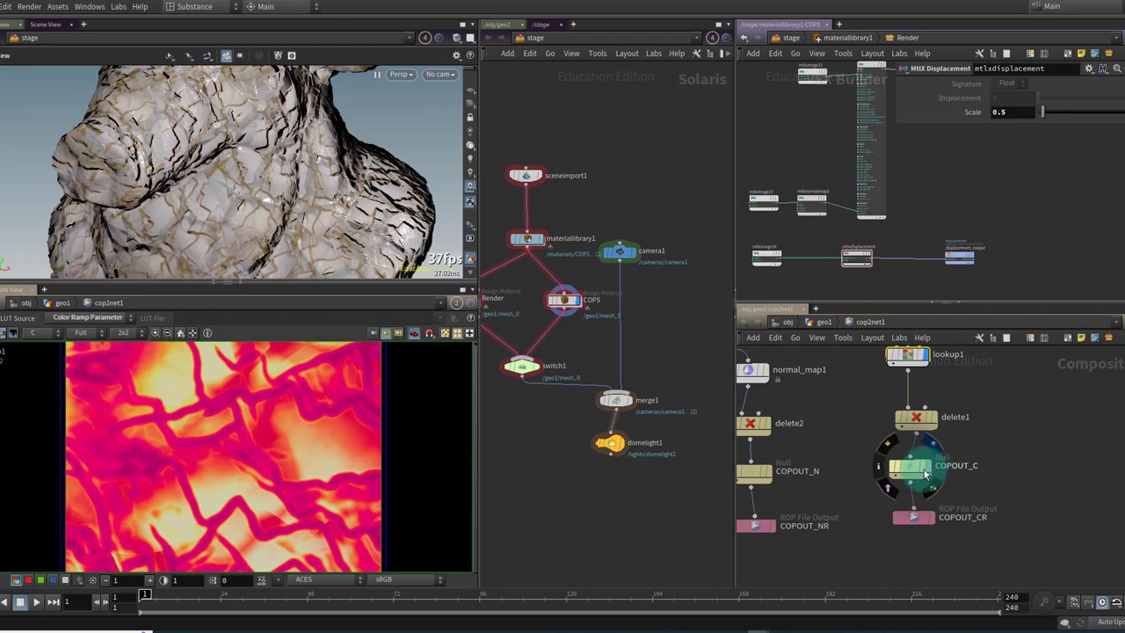
left_click(924, 475)
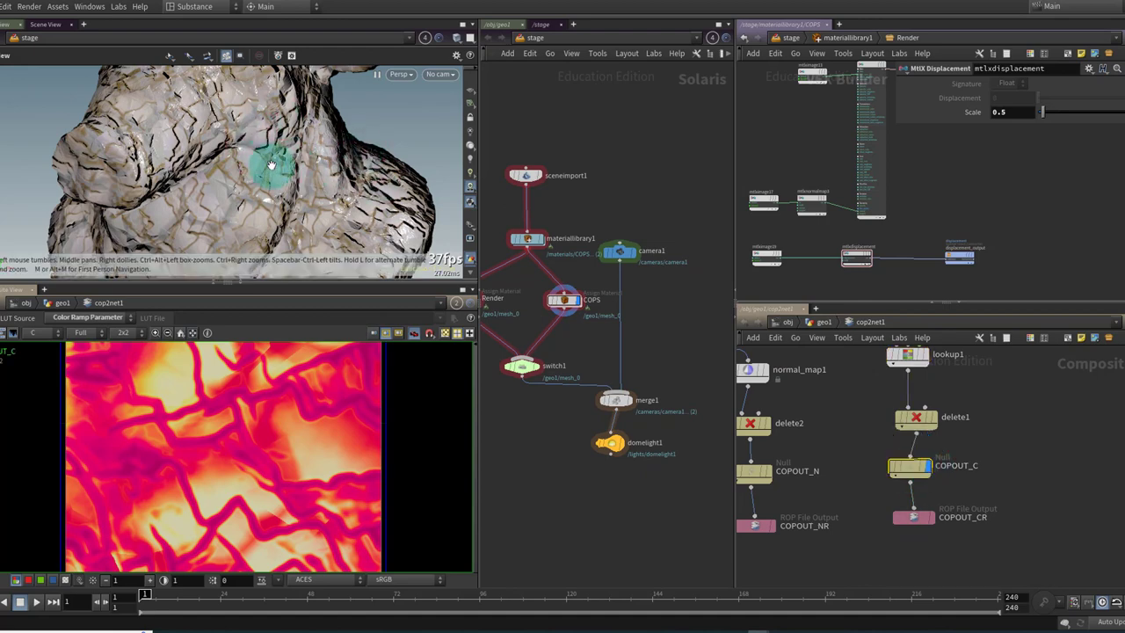
Step: Update the viewport textures so the pig head picks up the recolored COP output, and inspect the surface
left_click_drag(406, 151, 422, 167)
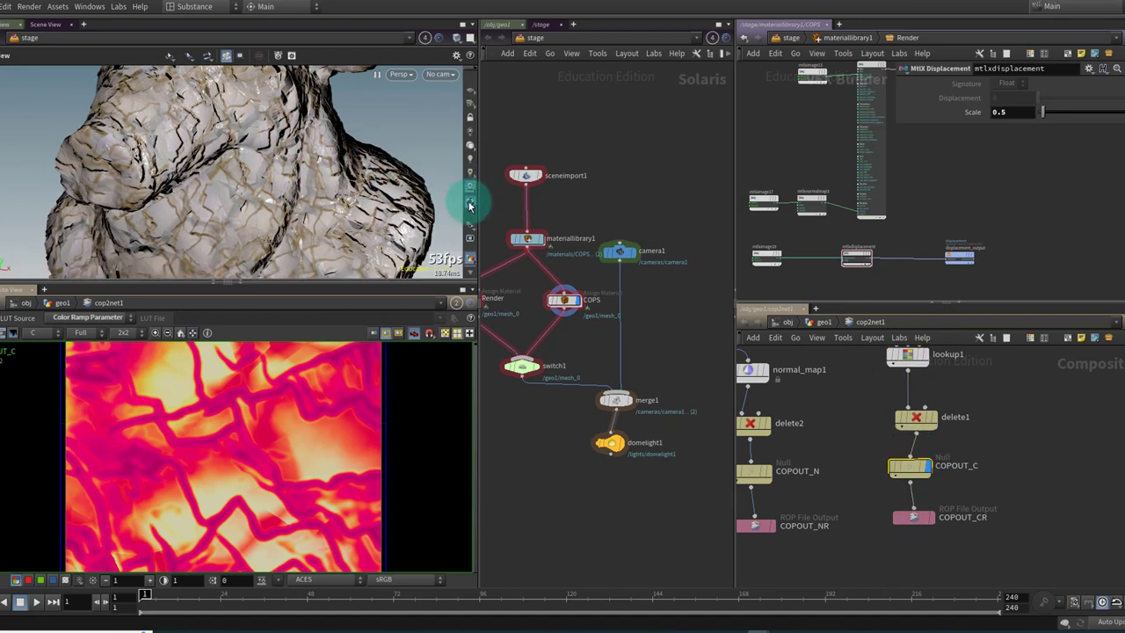
left_click(470, 206)
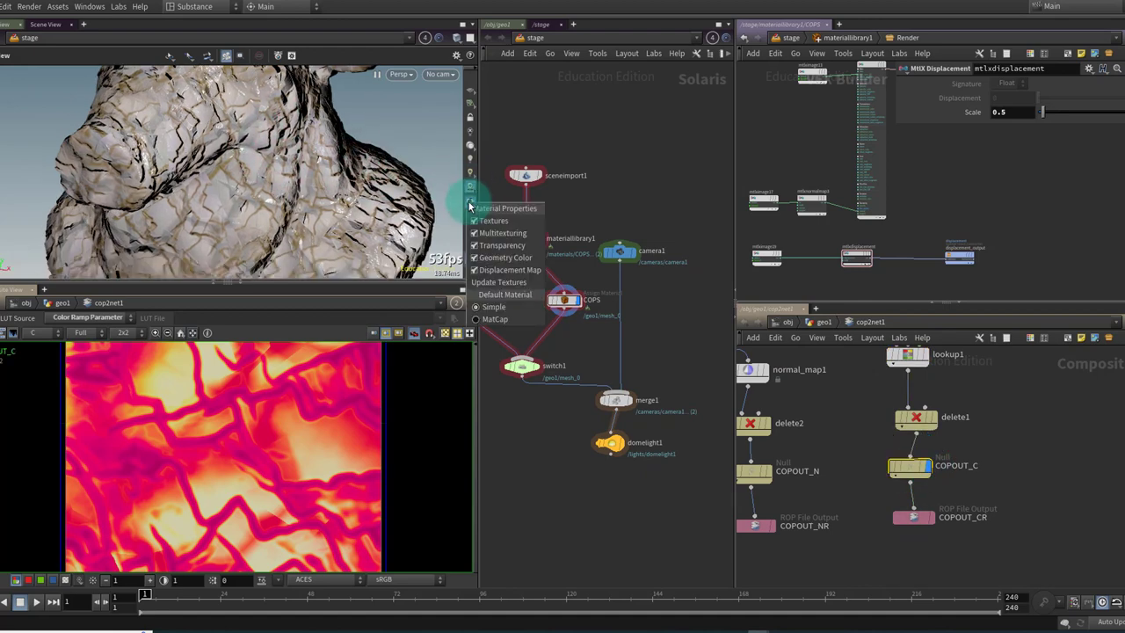
left_click(498, 282)
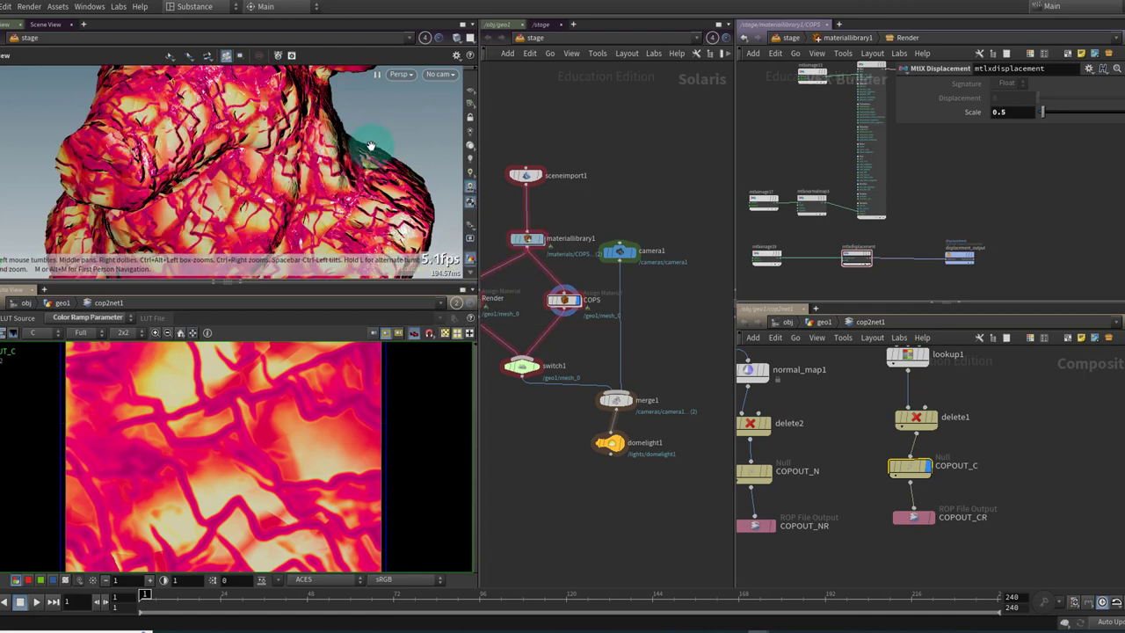
left_click_drag(371, 146, 364, 141)
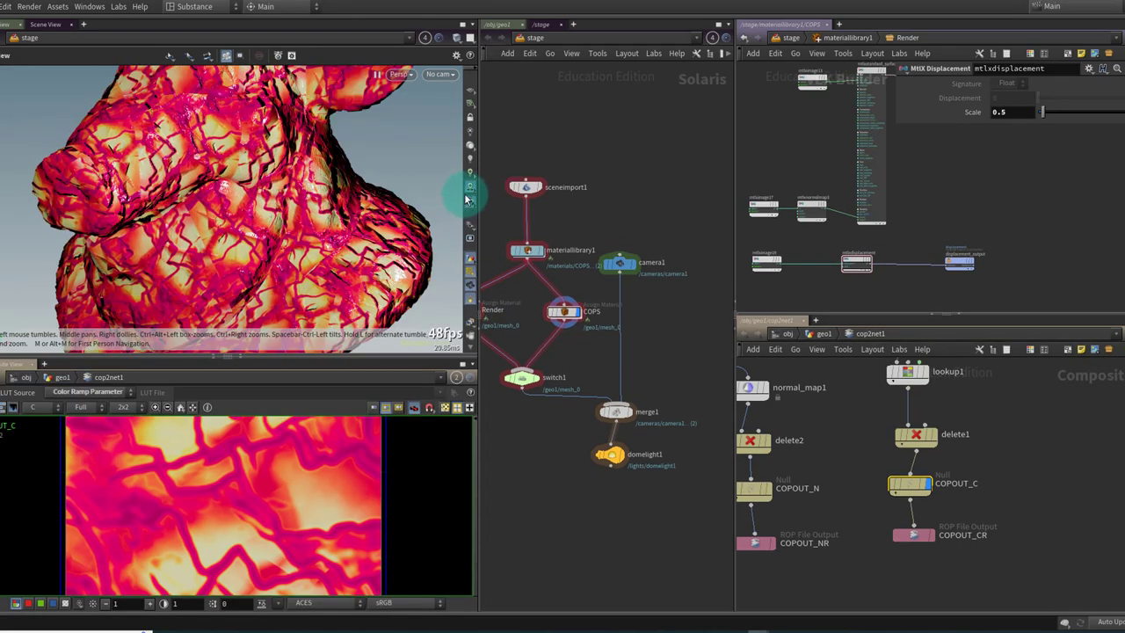
Step: Look up the Update Textures action in the Hotkey Manager by searching for "update te"
left_click(11, 8)
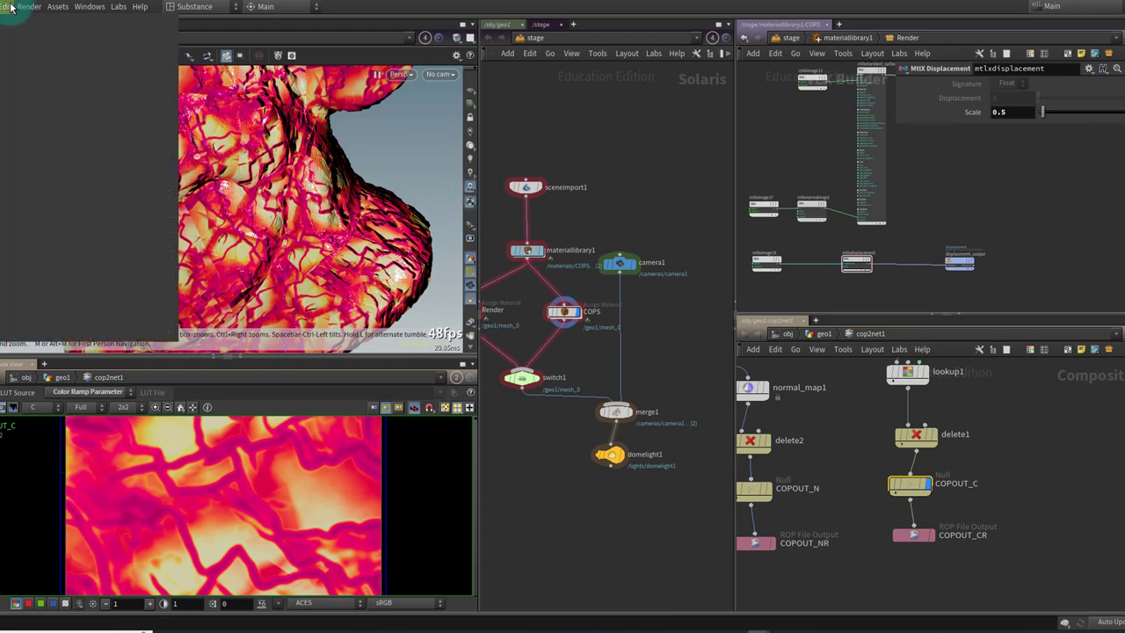
left_click(71, 118)
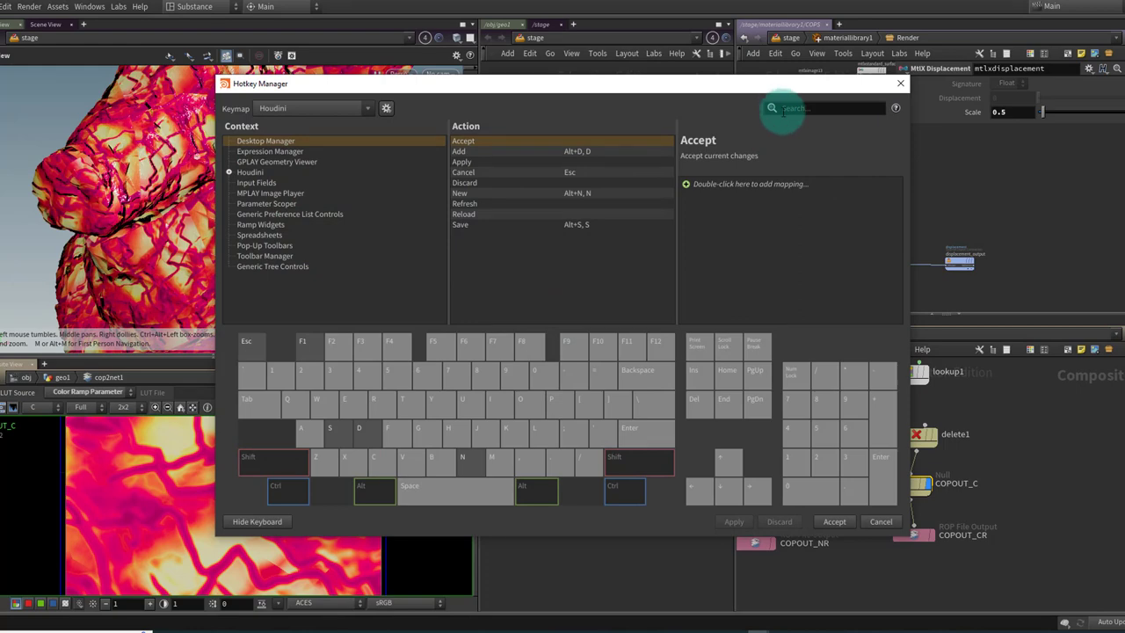
type("update te")
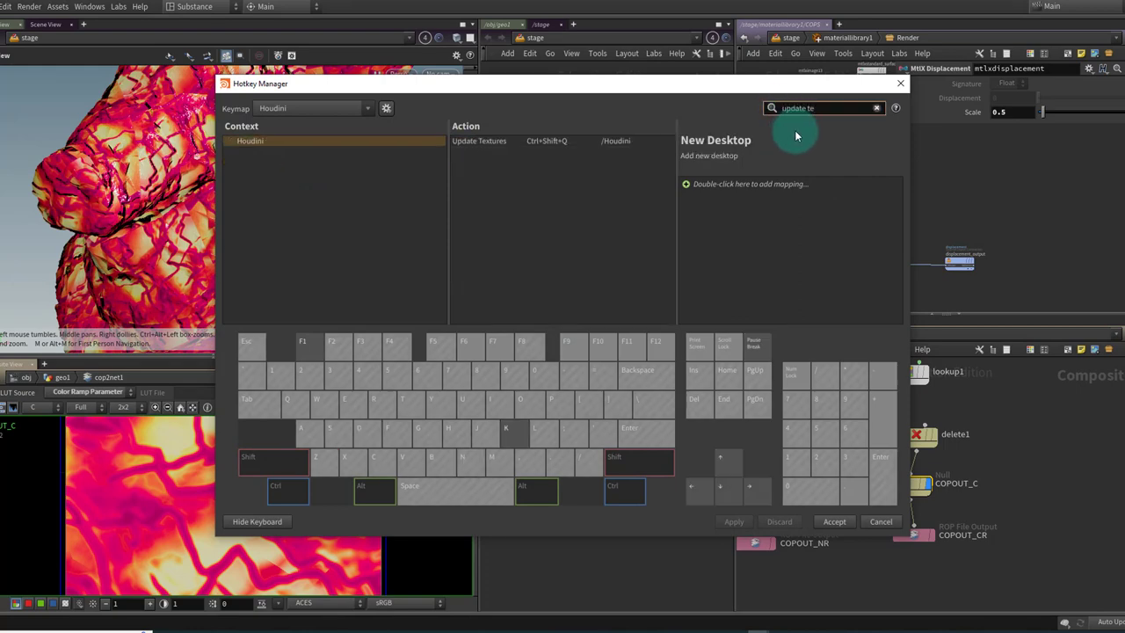
left_click(497, 144)
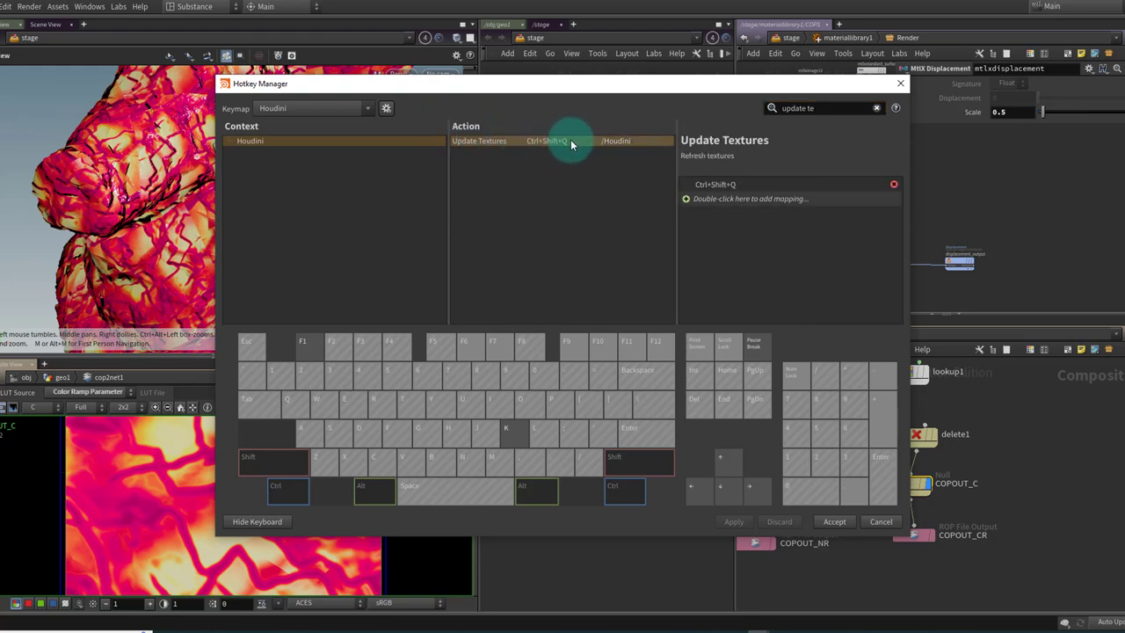
Step: Close the Hotkey Manager and load the saved Cliffs preset on the lookup1 node
left_click(898, 85)
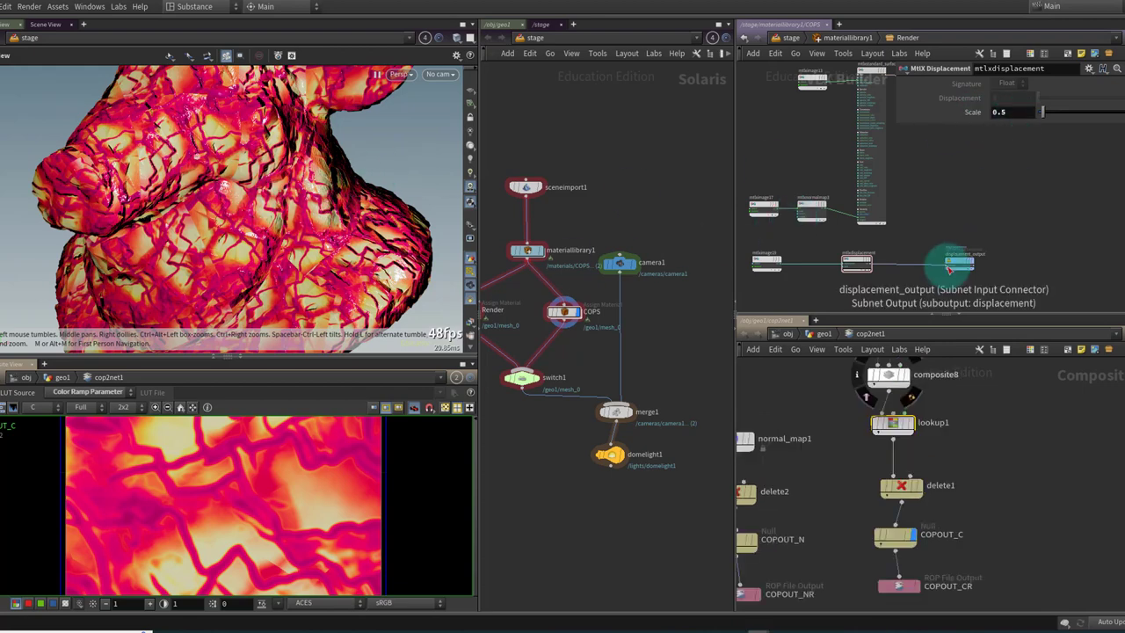
key("p")
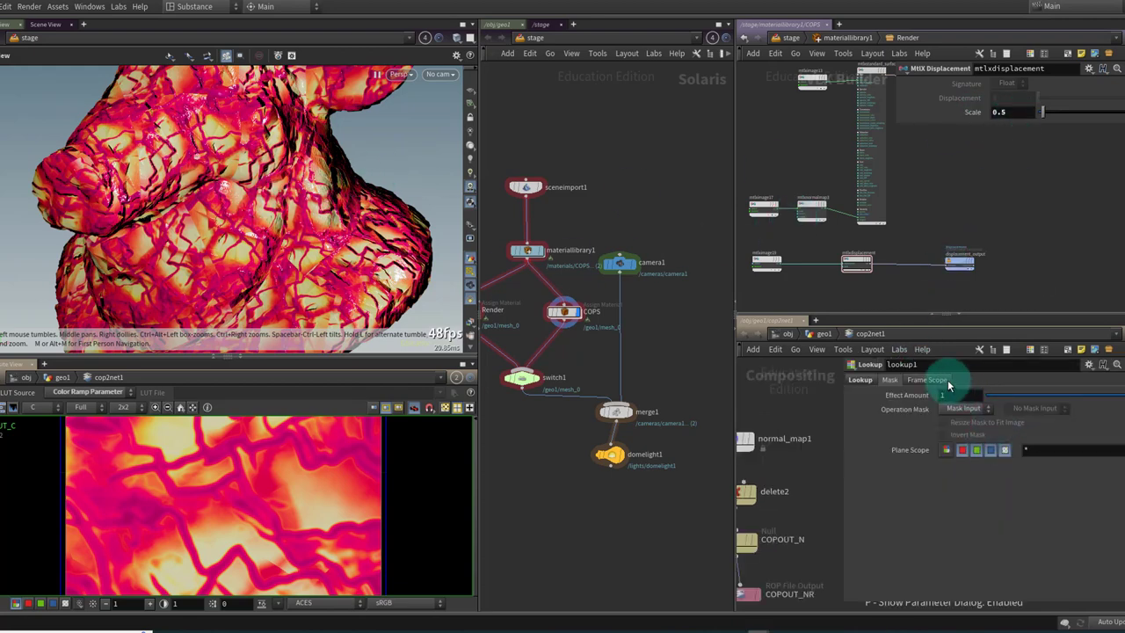
left_click(856, 384)
left_click(1089, 364)
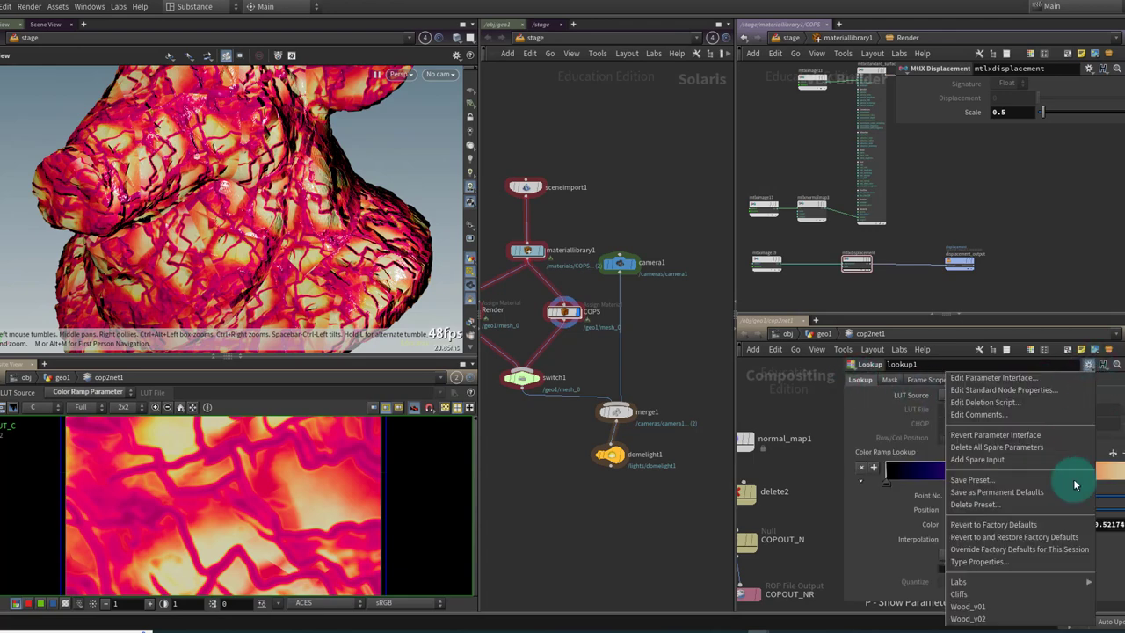
left_click(1042, 594)
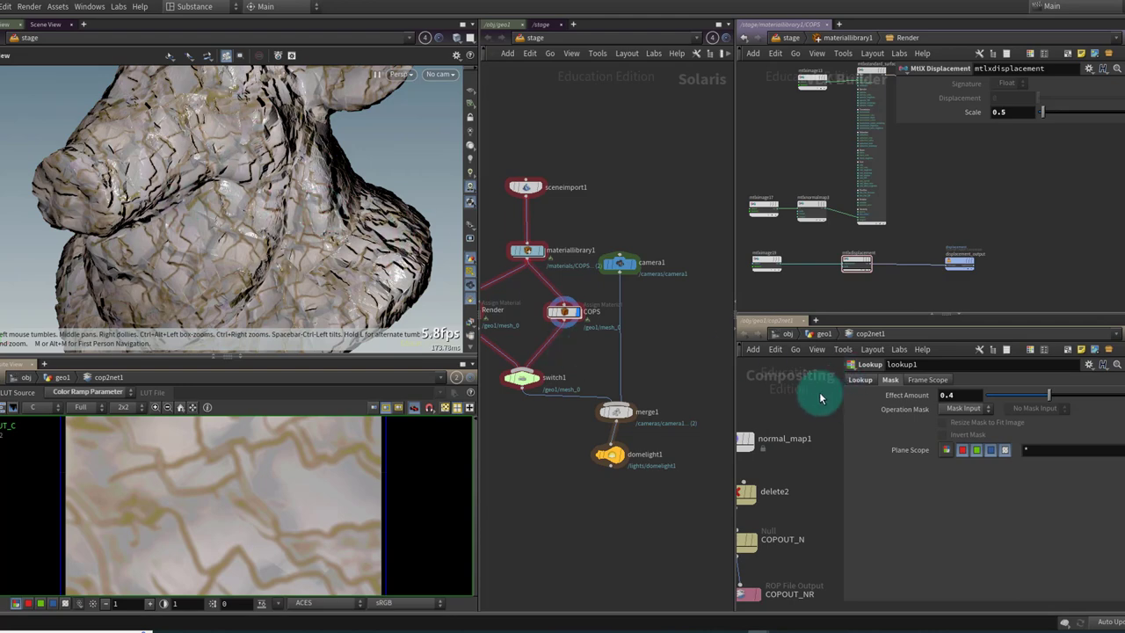
key("p")
middle_click_drag(846, 446, 894, 418)
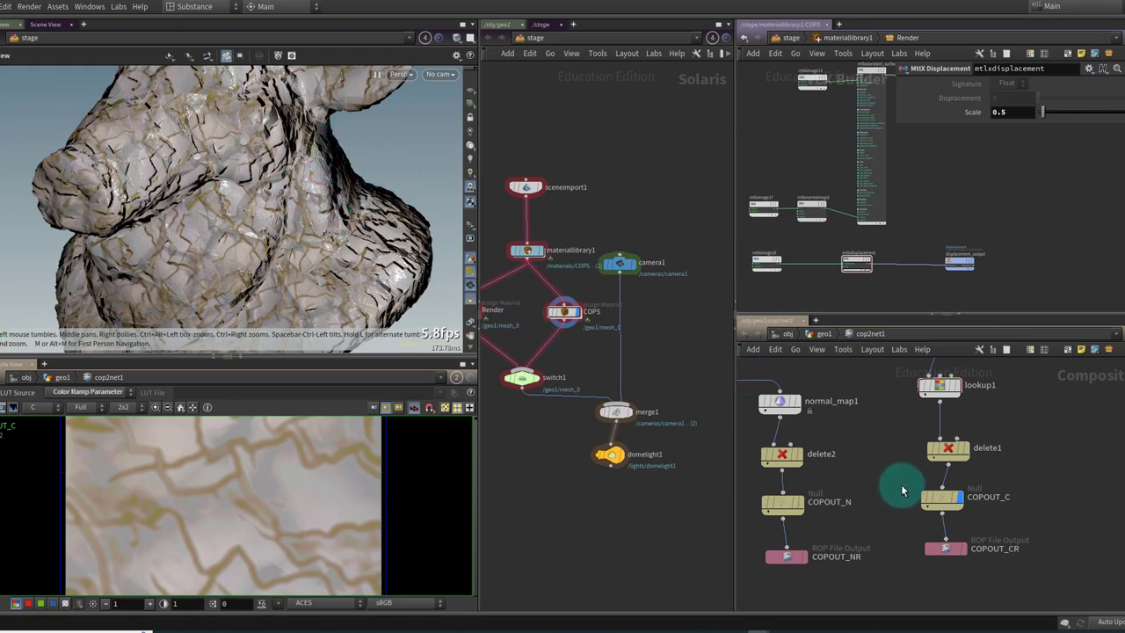
middle_click_drag(890, 423, 1007, 474)
scroll(1004, 476, "down", 3)
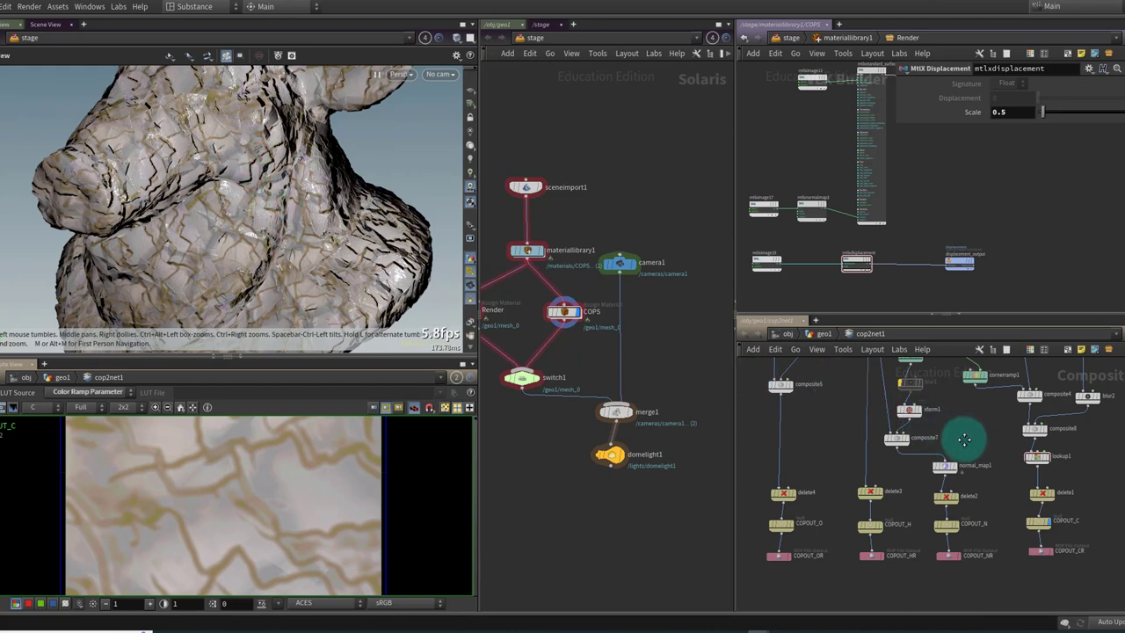
middle_click_drag(964, 439, 956, 438)
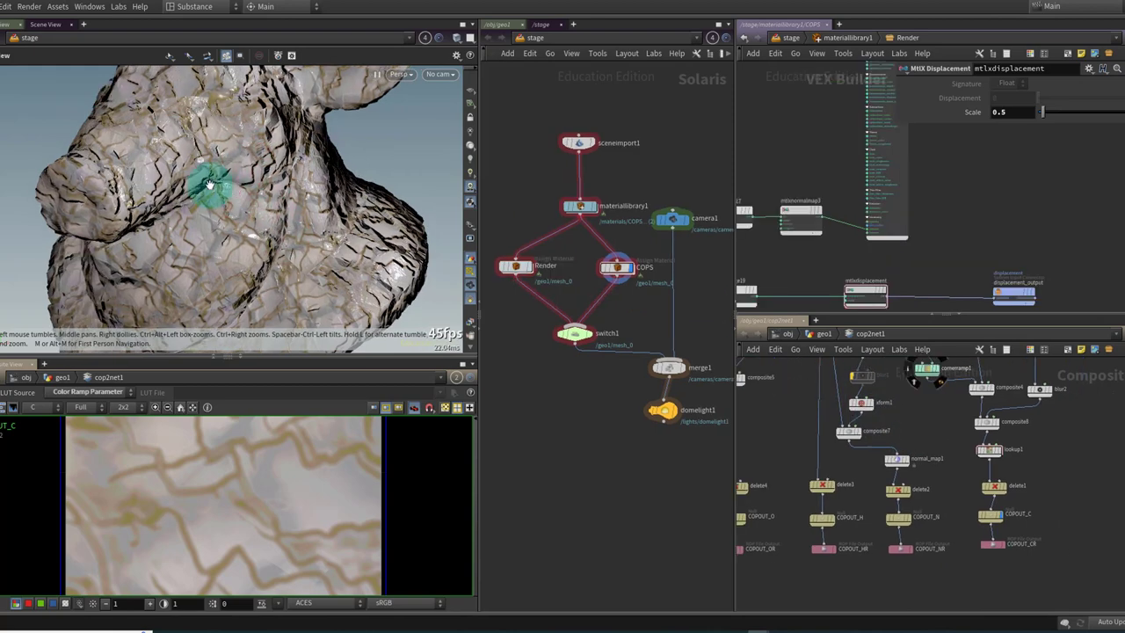
left_click(440, 75)
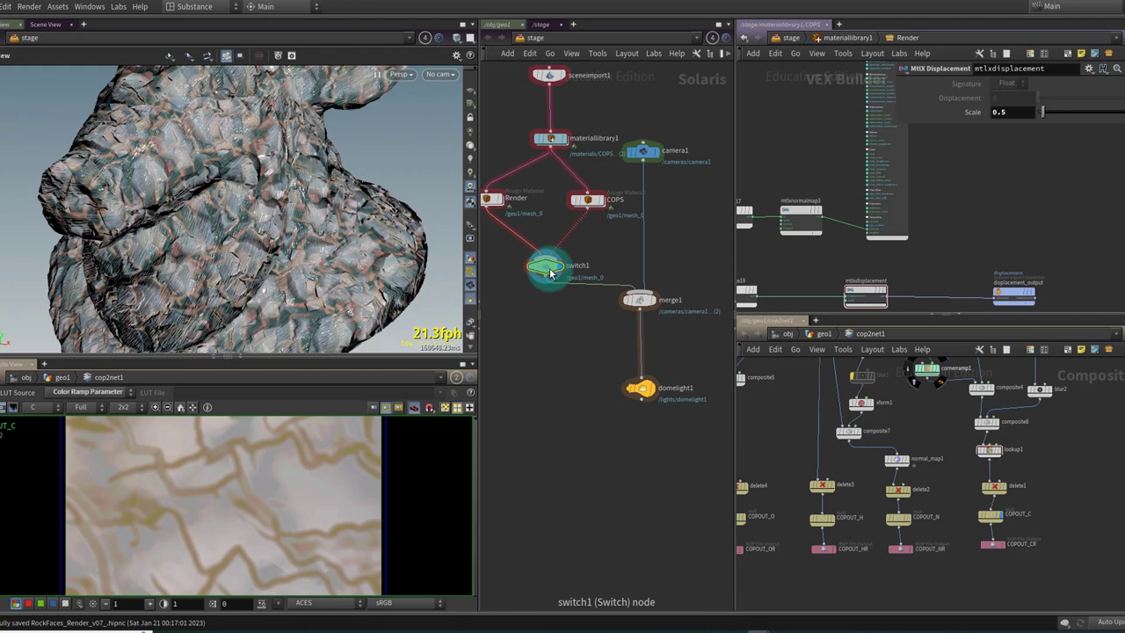
Step: Set Select Input on switch1 to 1 and display the merge1 node in the viewport
key("p")
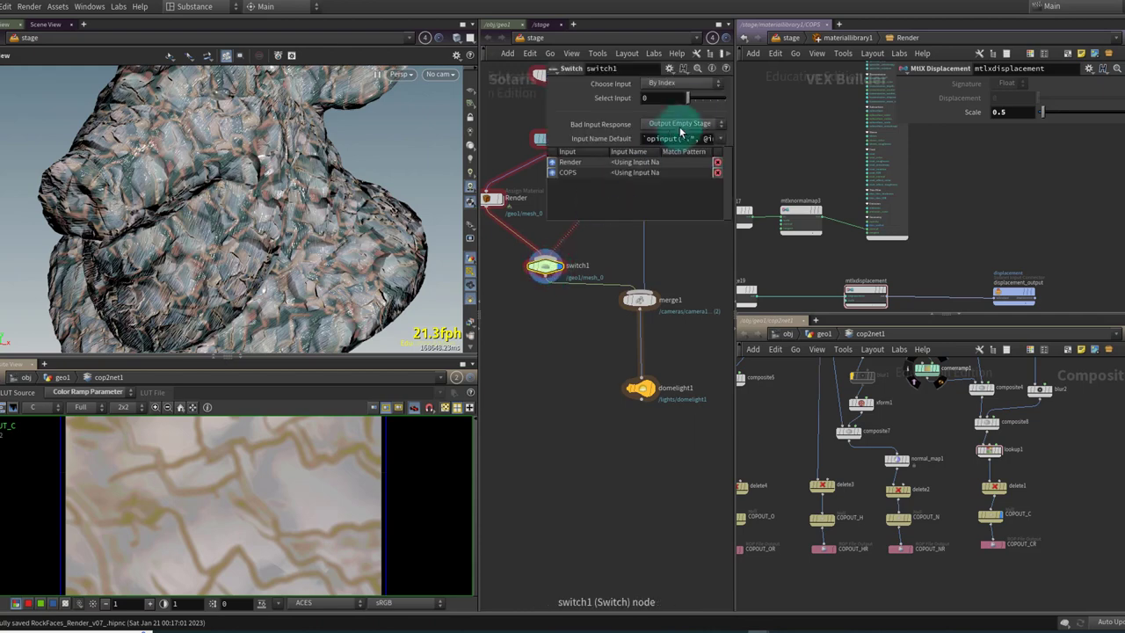
left_click(692, 99)
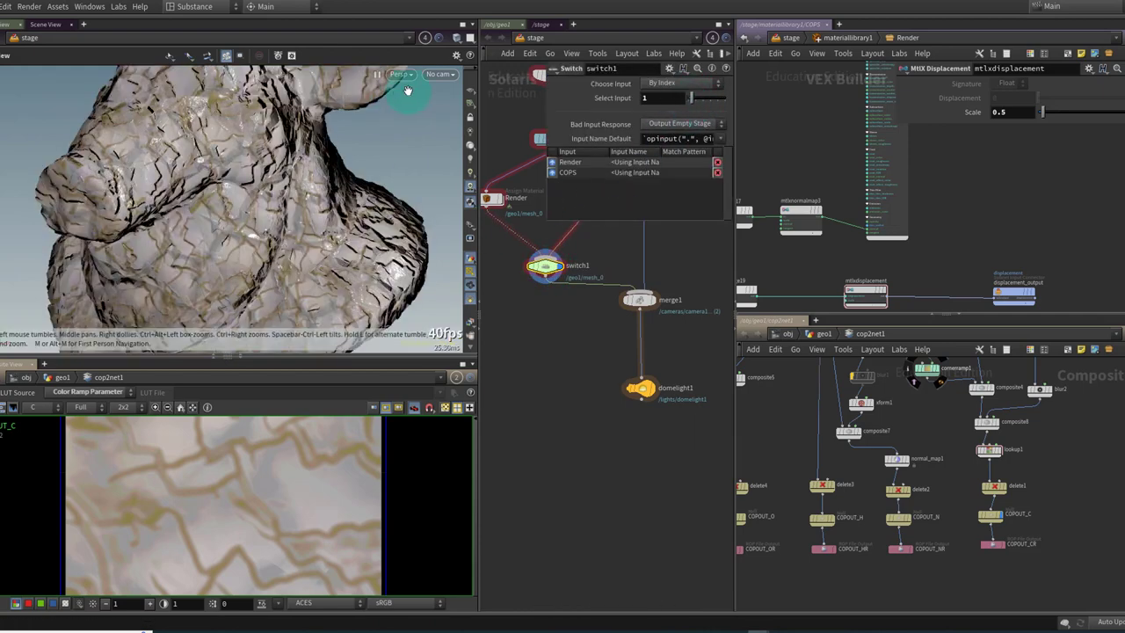
middle_click_drag(581, 224, 578, 282)
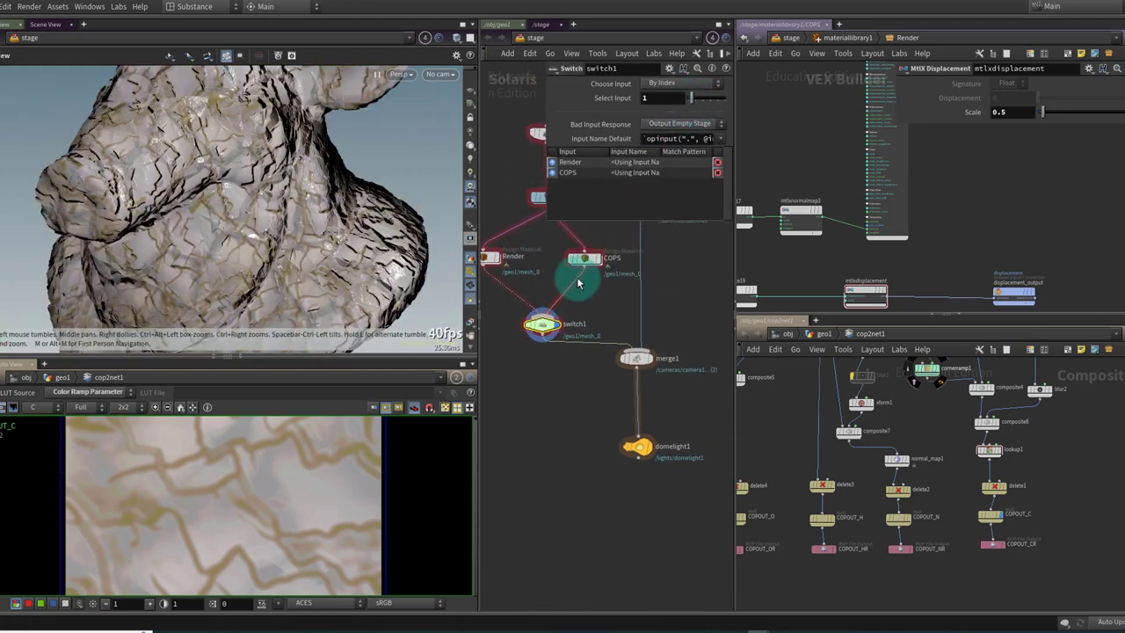
left_click(637, 359)
left_click(654, 421)
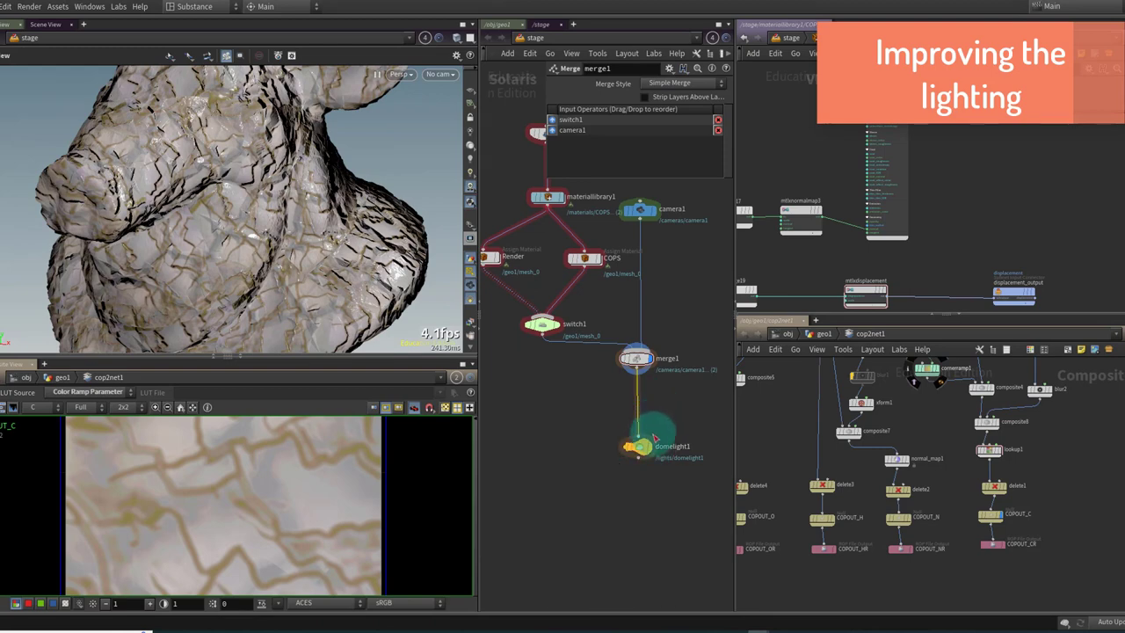
Step: Insert an area light on the wire between merge1 and domelight1, spacing the nodes out to make room
left_click_drag(643, 454, 641, 461)
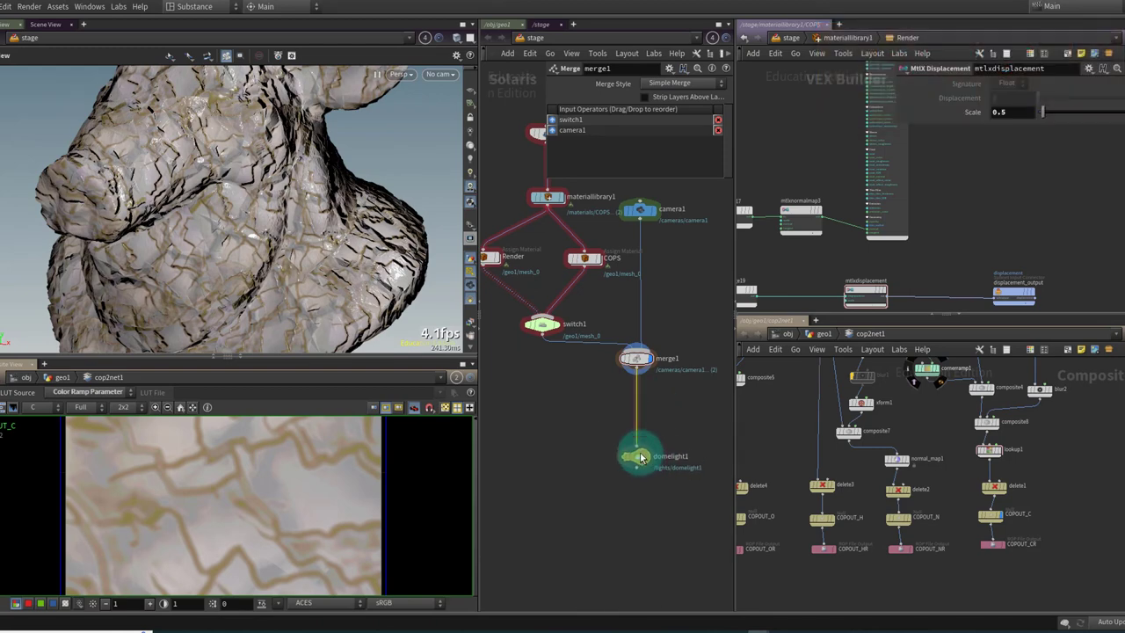
key("Tab")
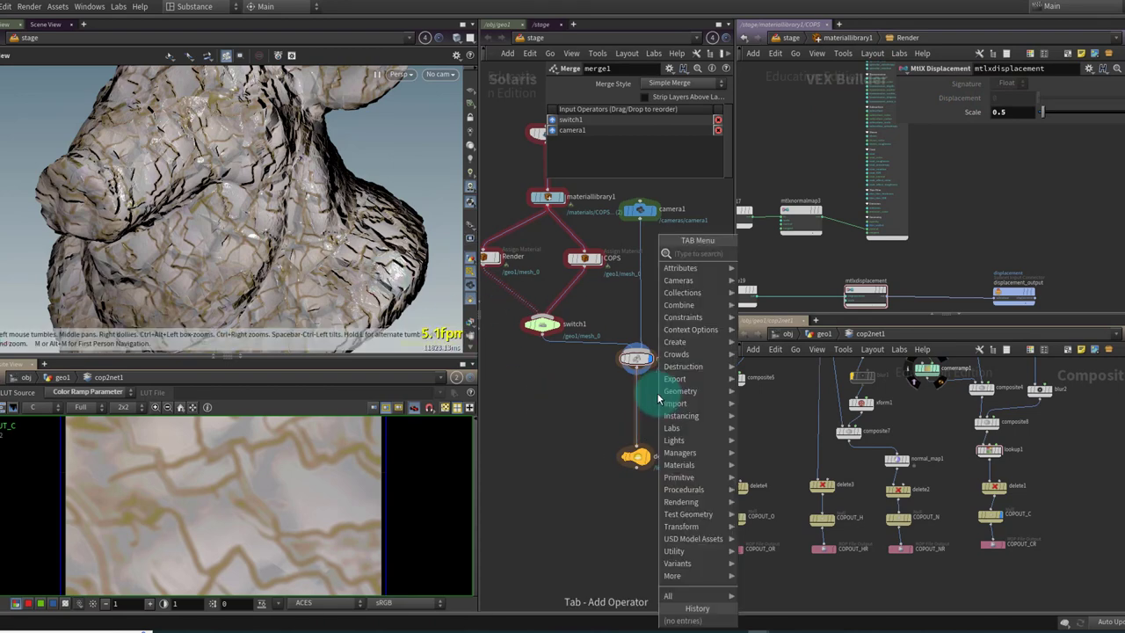
type("area")
key("Return")
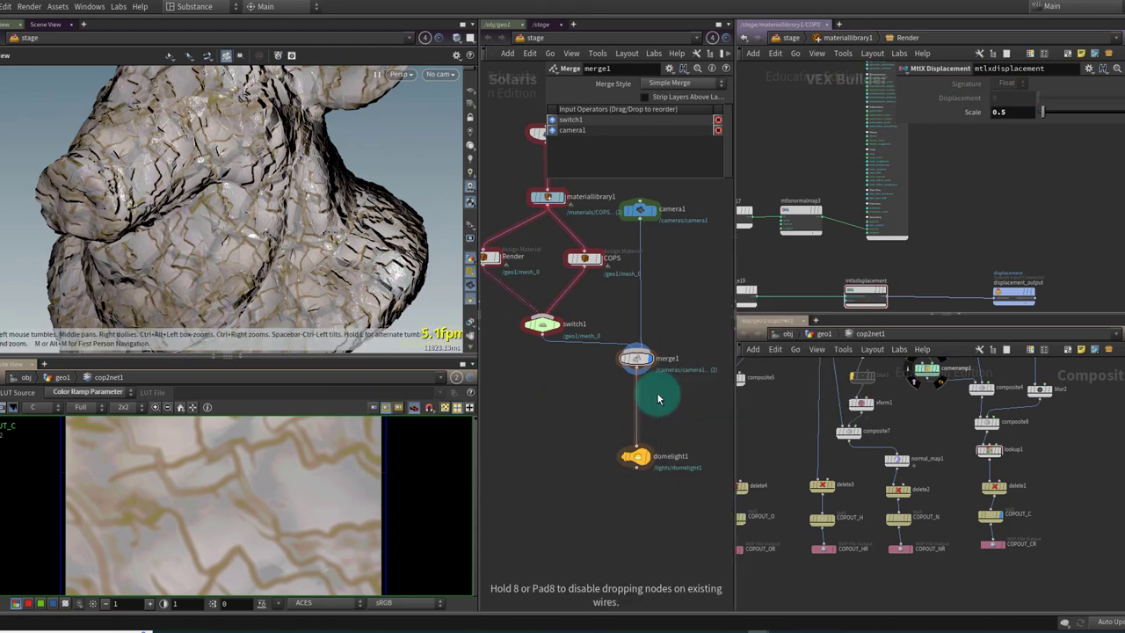
left_click(658, 398)
middle_click_drag(554, 464, 529, 517)
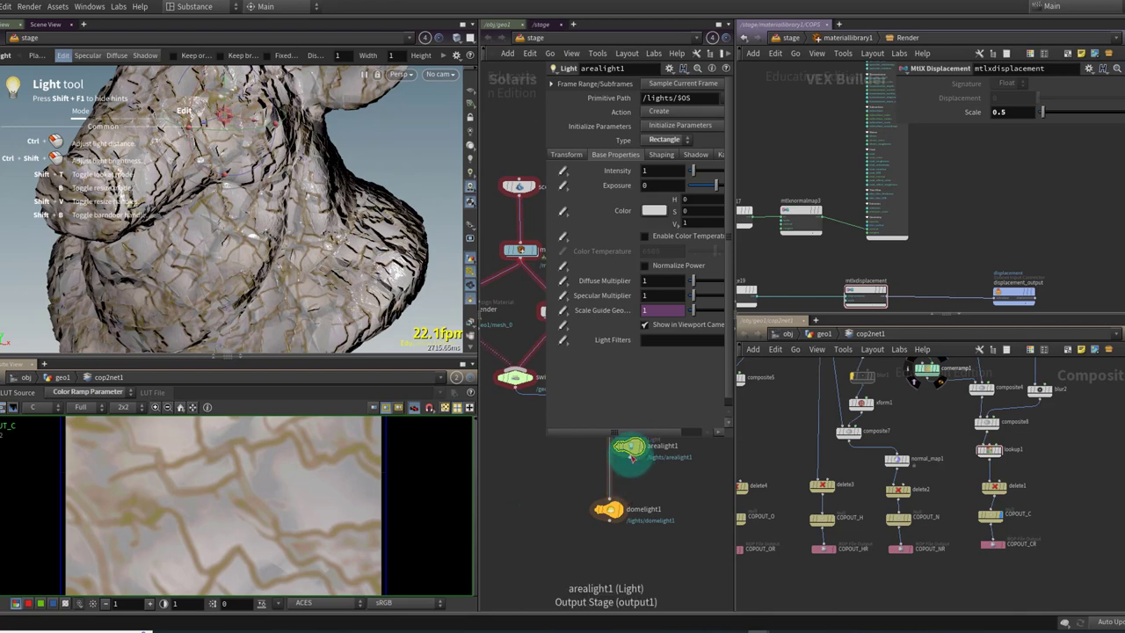
mouse_move(631, 448)
left_mouse_down()
mouse_move(621, 457)
mouse_move(633, 466)
left_mouse_up()
middle_click_drag(649, 473, 640, 517)
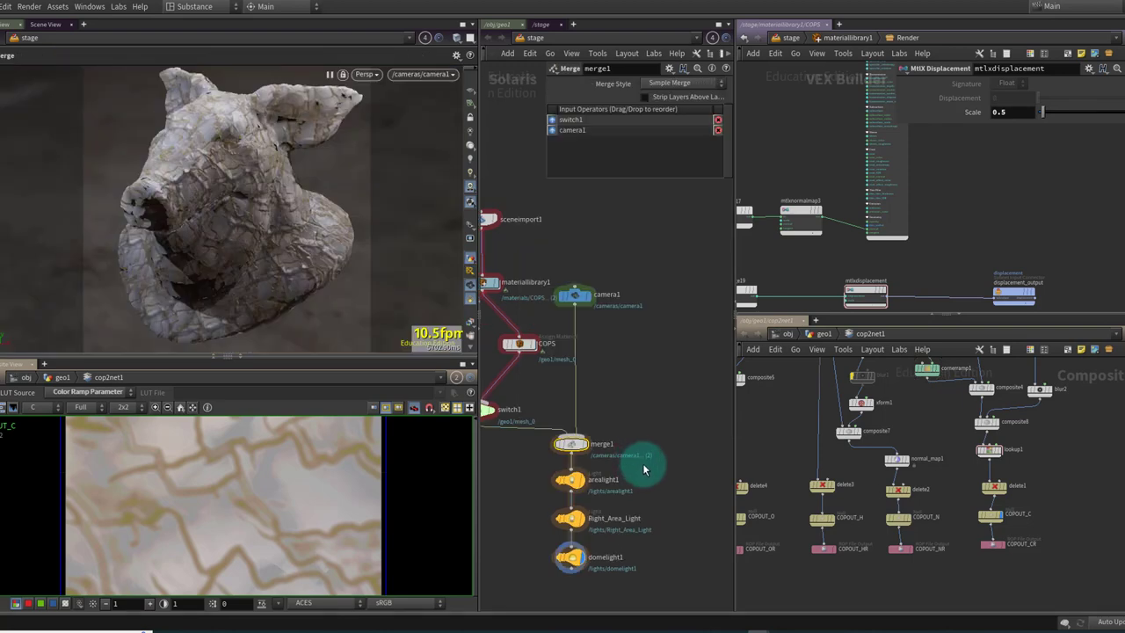
Step: Review the base properties of arealight1 and Right_Area_Light in the light chain
left_click(595, 493)
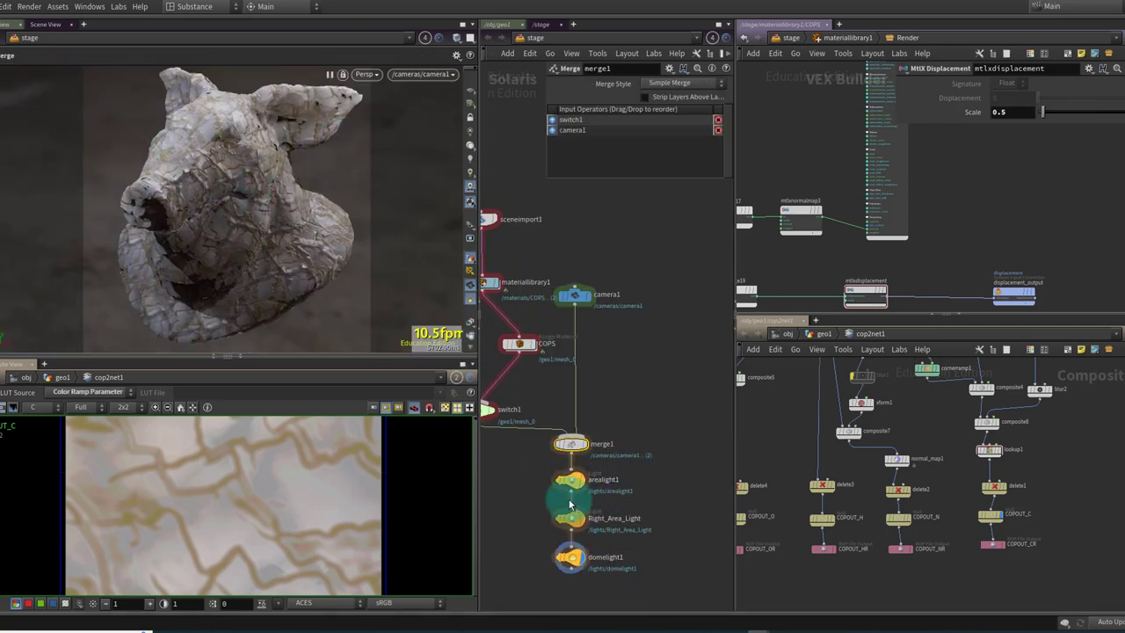
left_click(571, 561)
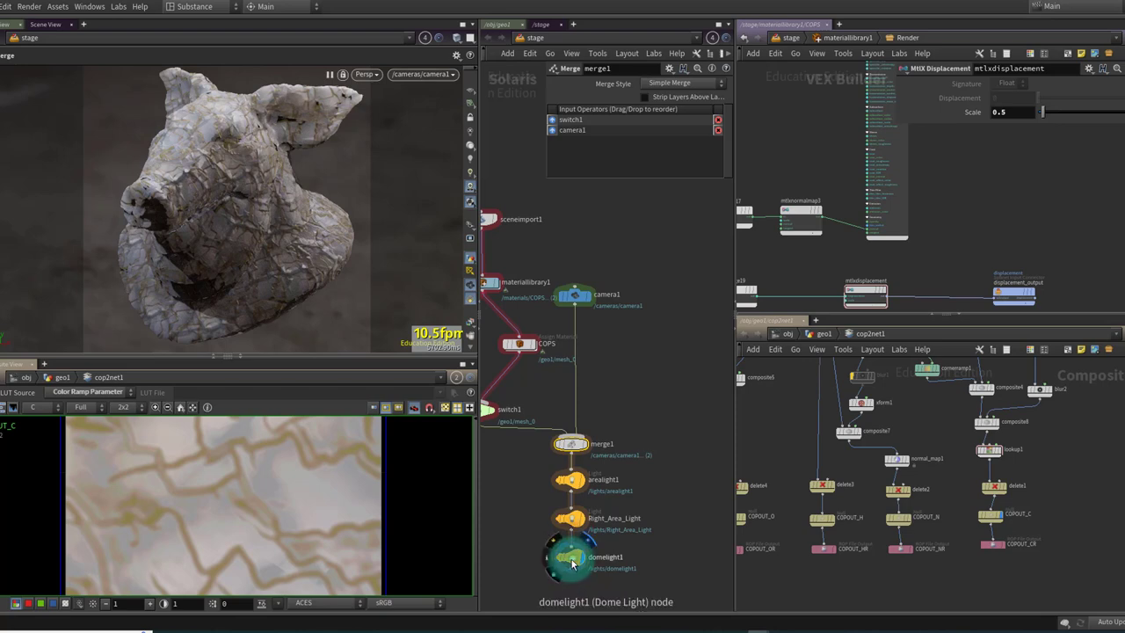
left_click(571, 480)
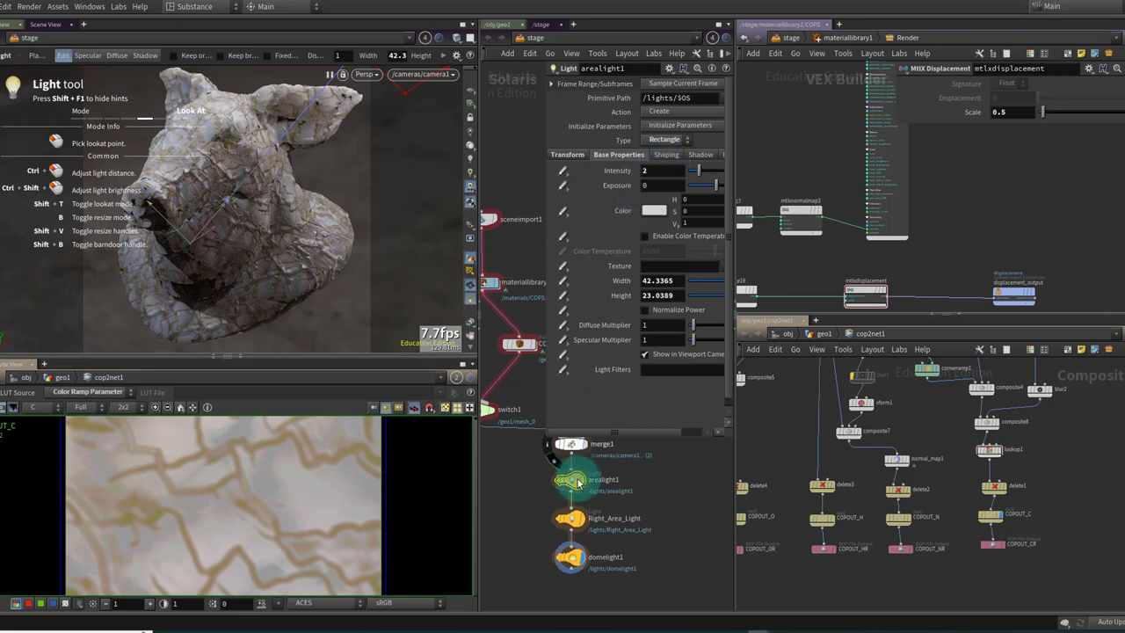
left_click(572, 518)
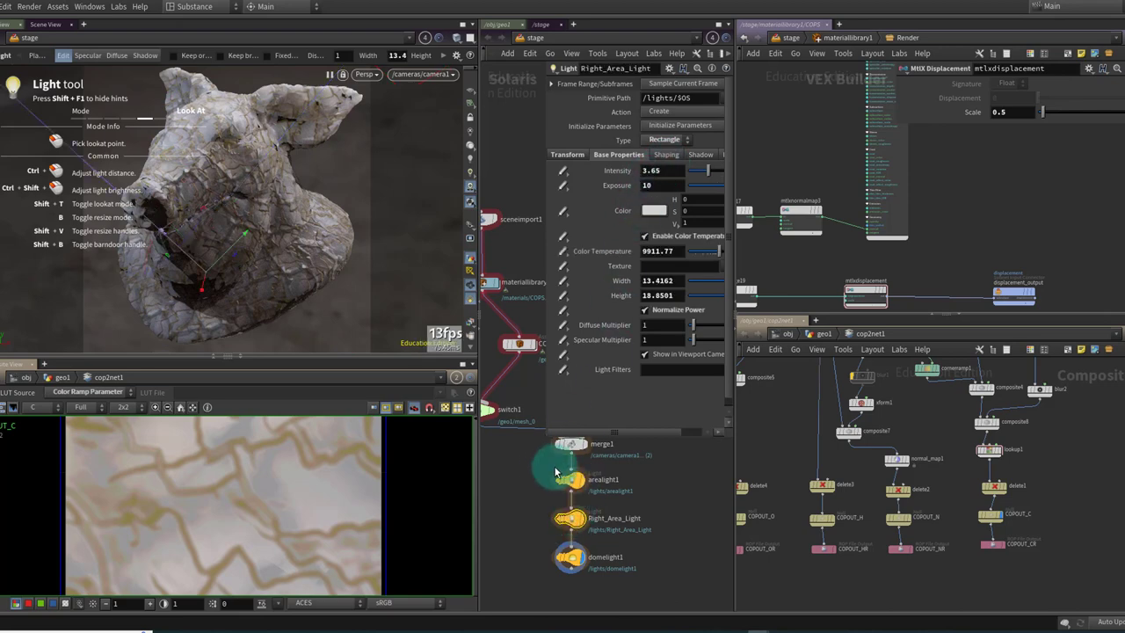
left_click(137, 180)
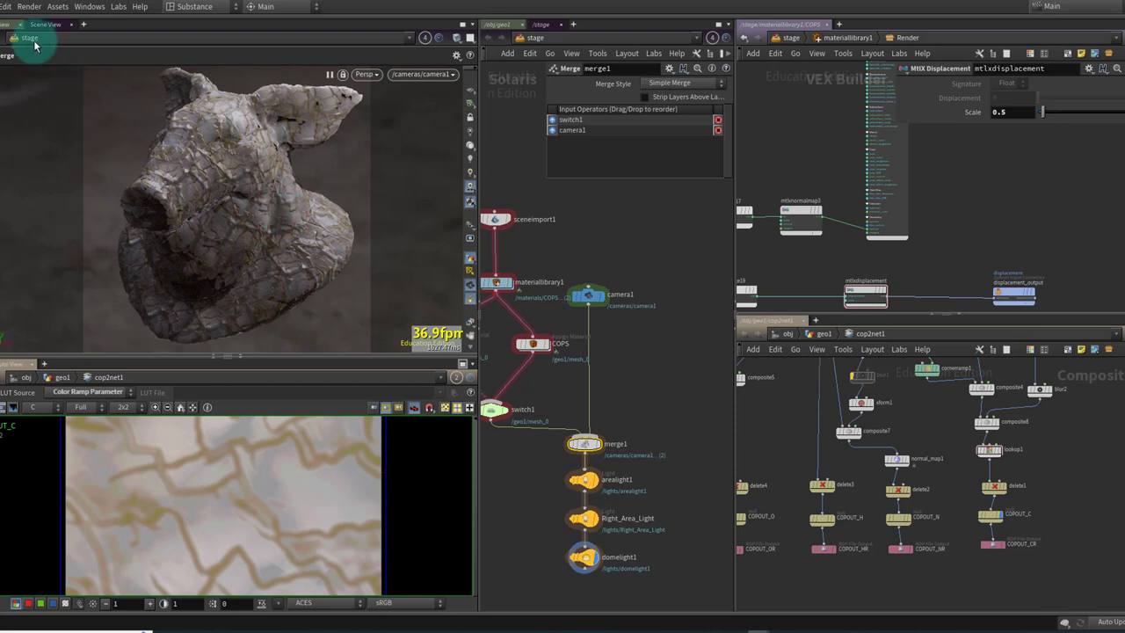
Step: Save the scene file
left_click(1, 6)
left_click(1, 91)
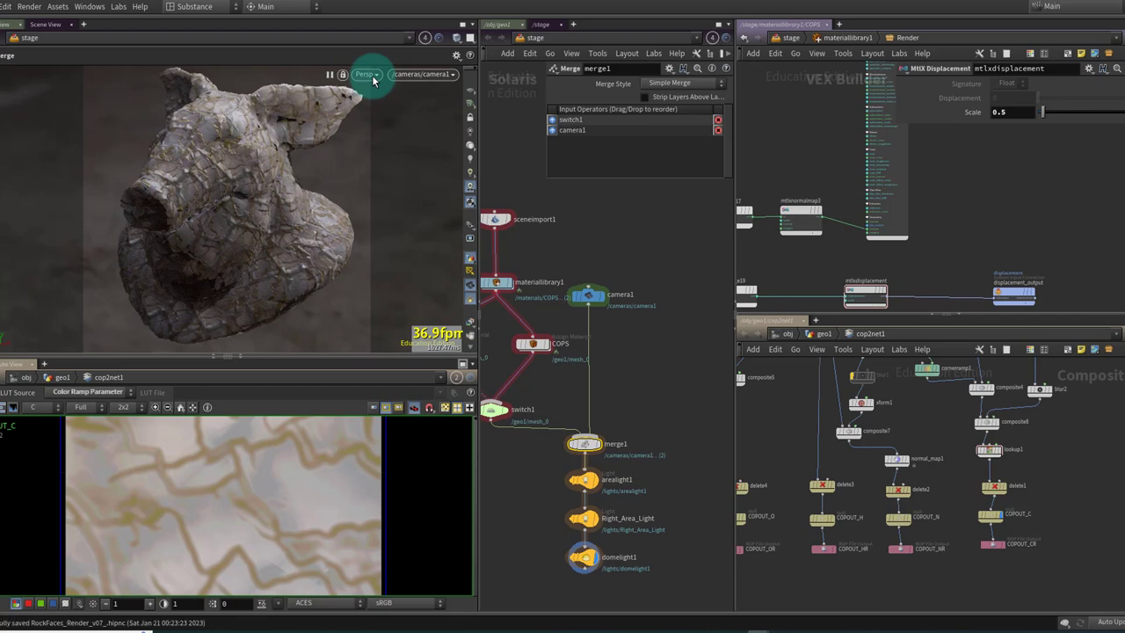
Step: Switch the camera1 viewport renderer to Karma and restart the render
left_click(365, 74)
left_click(379, 132)
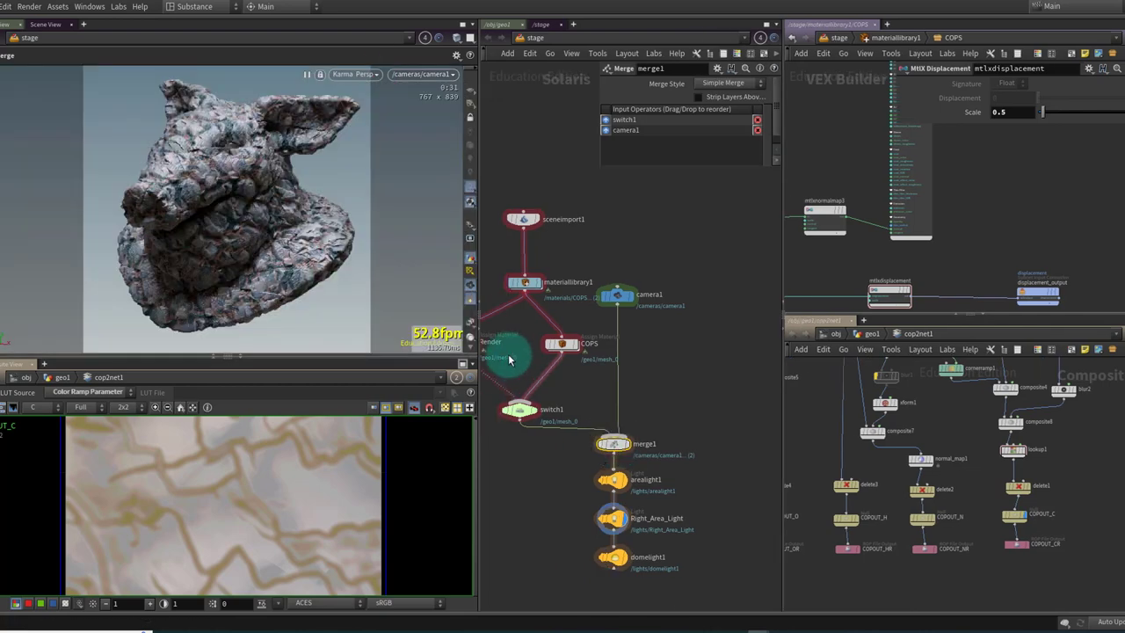
left_click(362, 76)
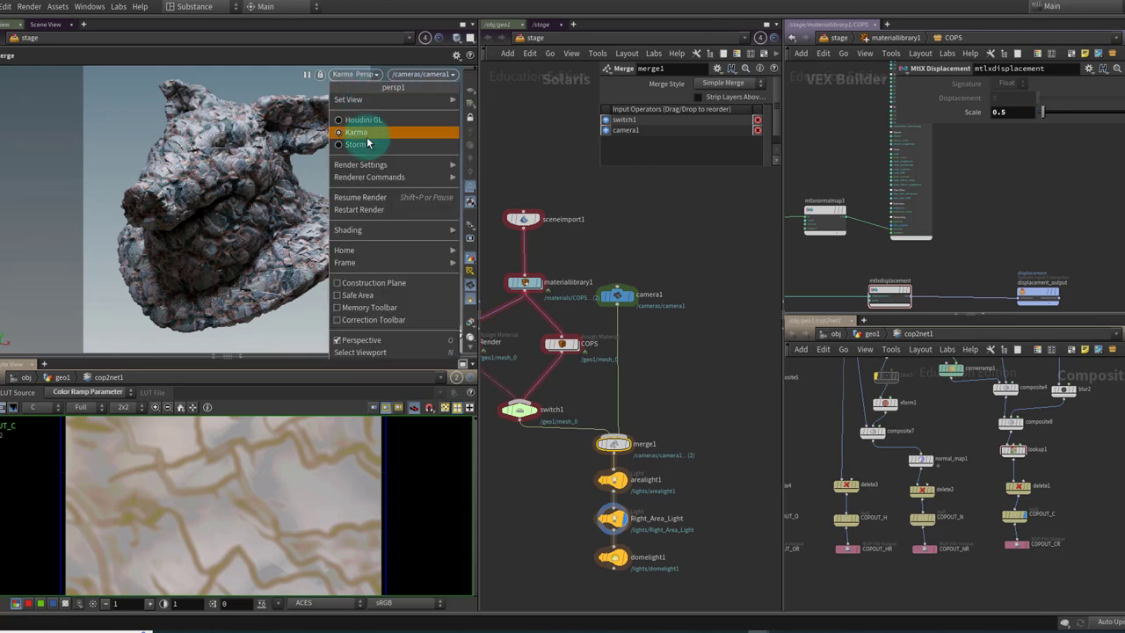
left_click(378, 210)
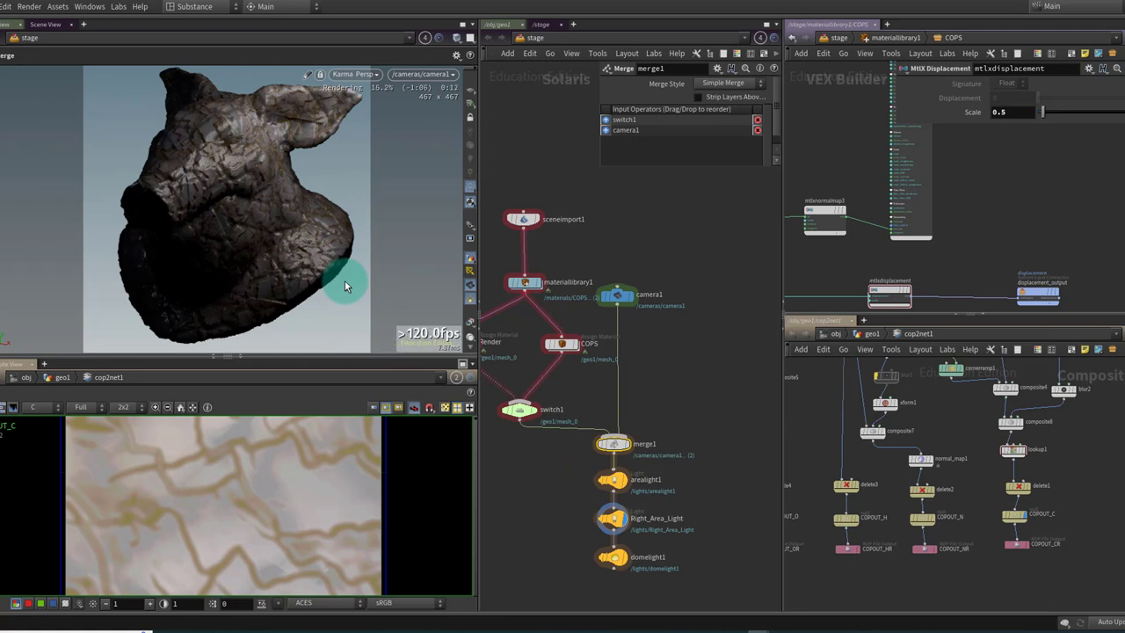
Step: Change Select Input on switch1 so that the COPS branch feeds the Karma render
mouse_move(518, 413)
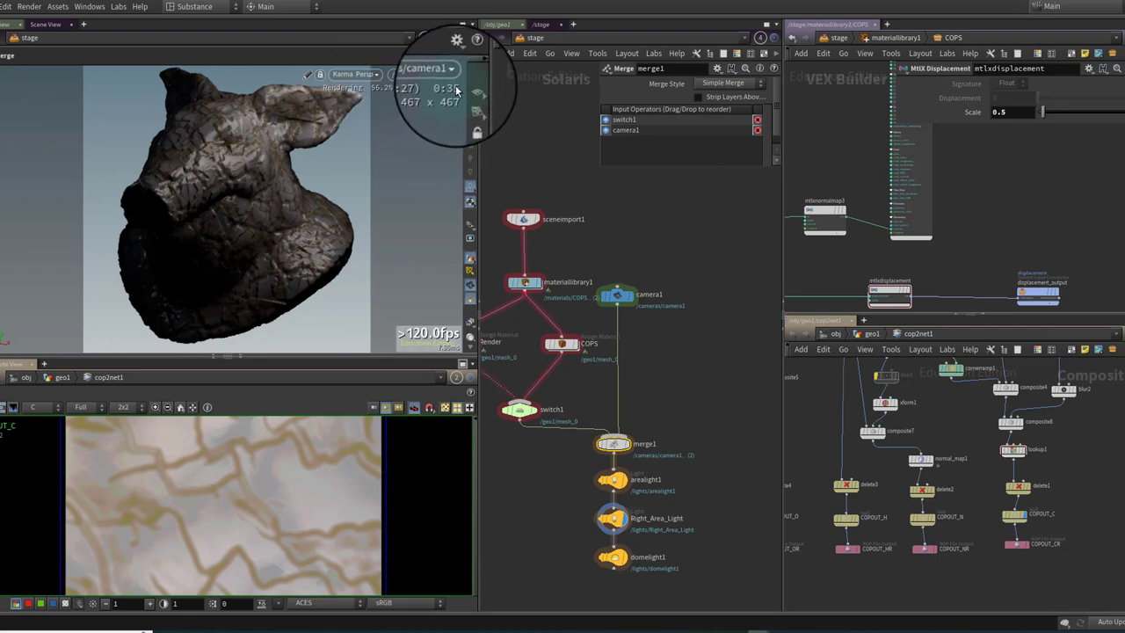
left_click(518, 408)
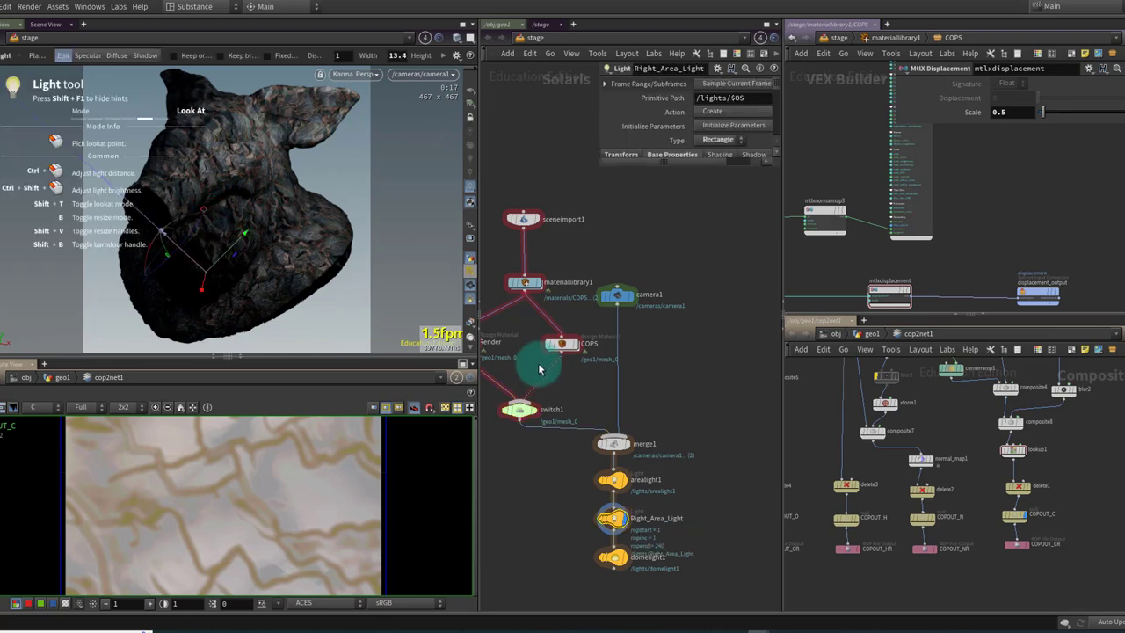
left_click(519, 410)
left_click(750, 101)
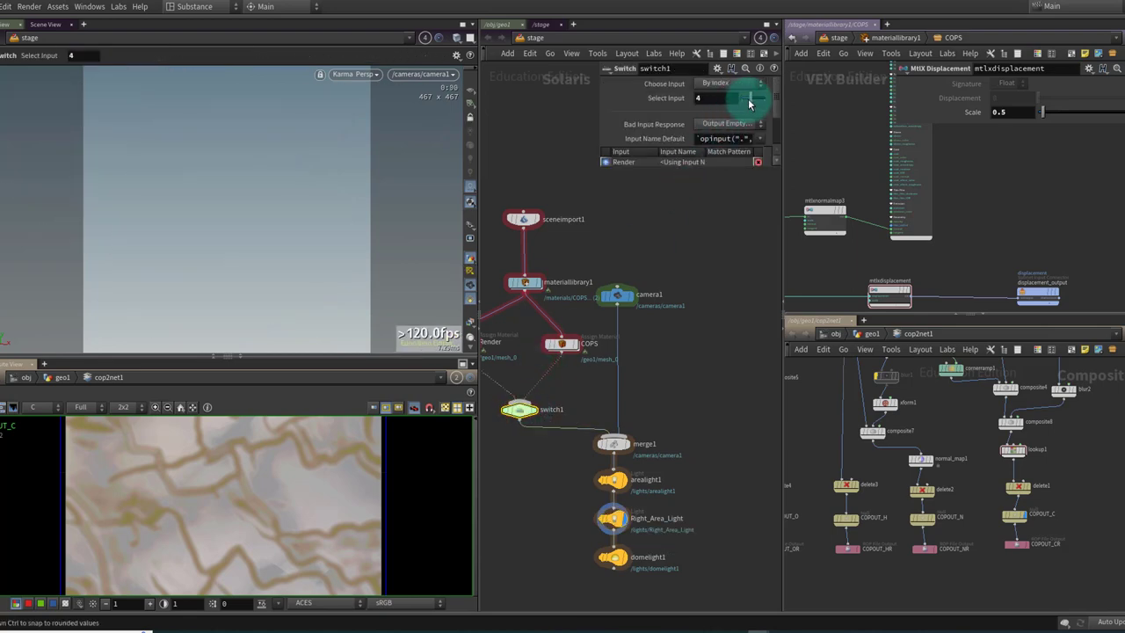
left_click(744, 104)
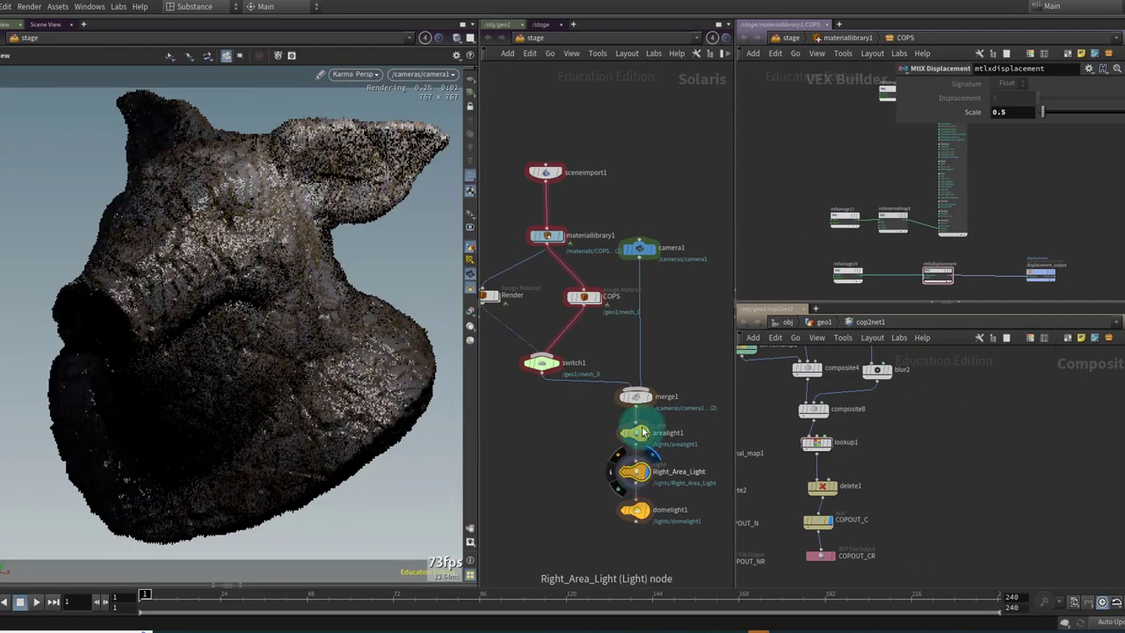
Step: Display merge1 without the lights and apply the Black to Orange preset to the color ramp of lookup1
left_click(637, 398)
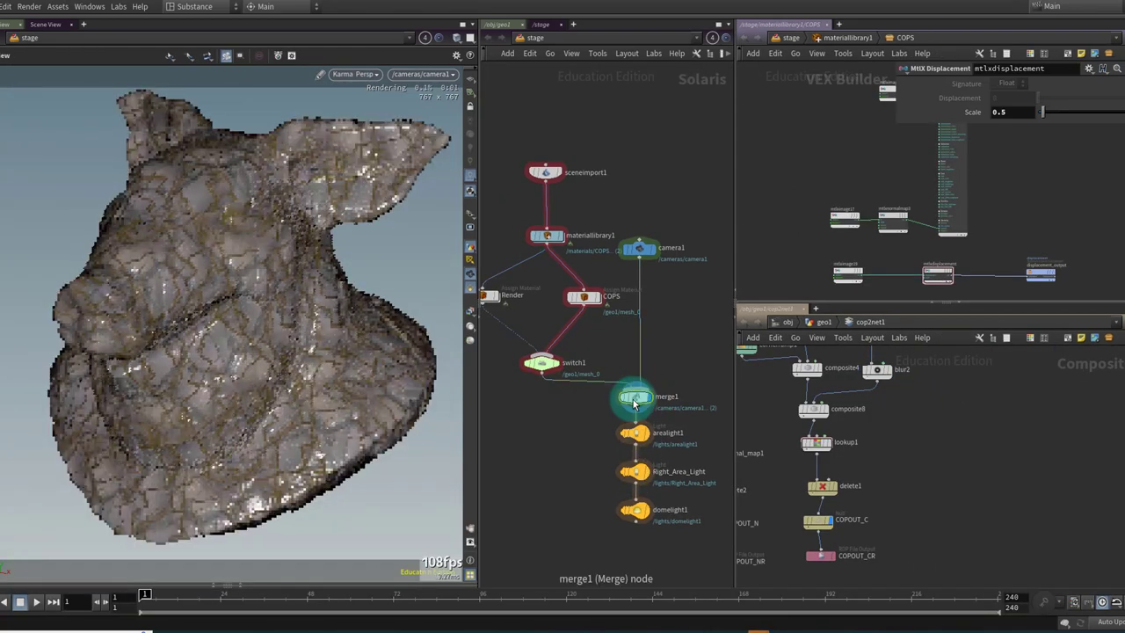
left_click(818, 444)
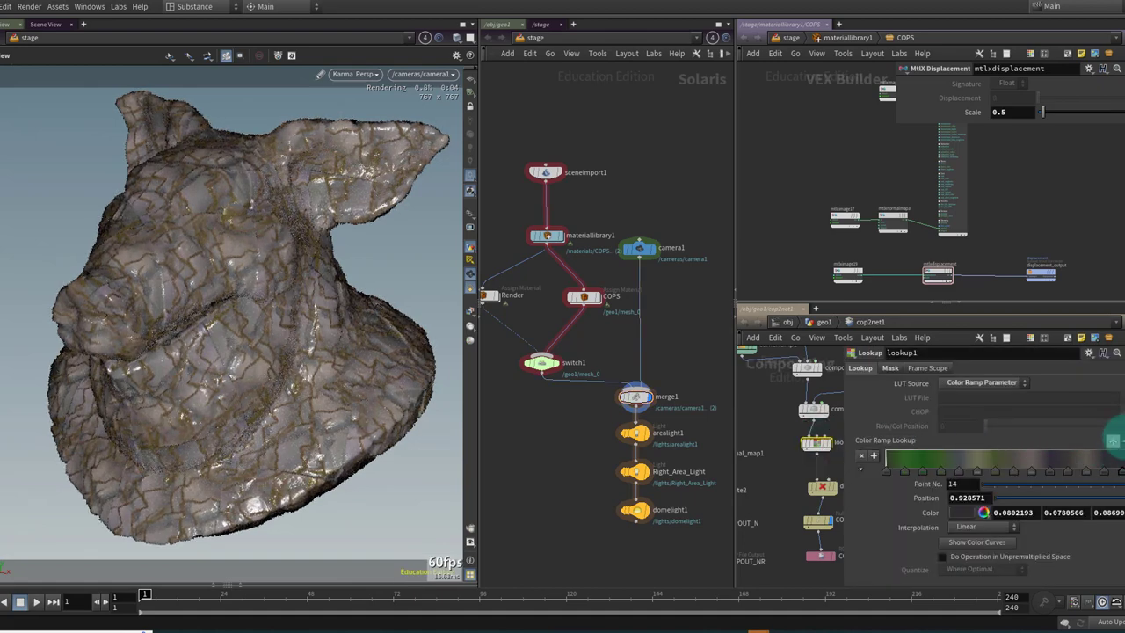
left_click(1113, 441)
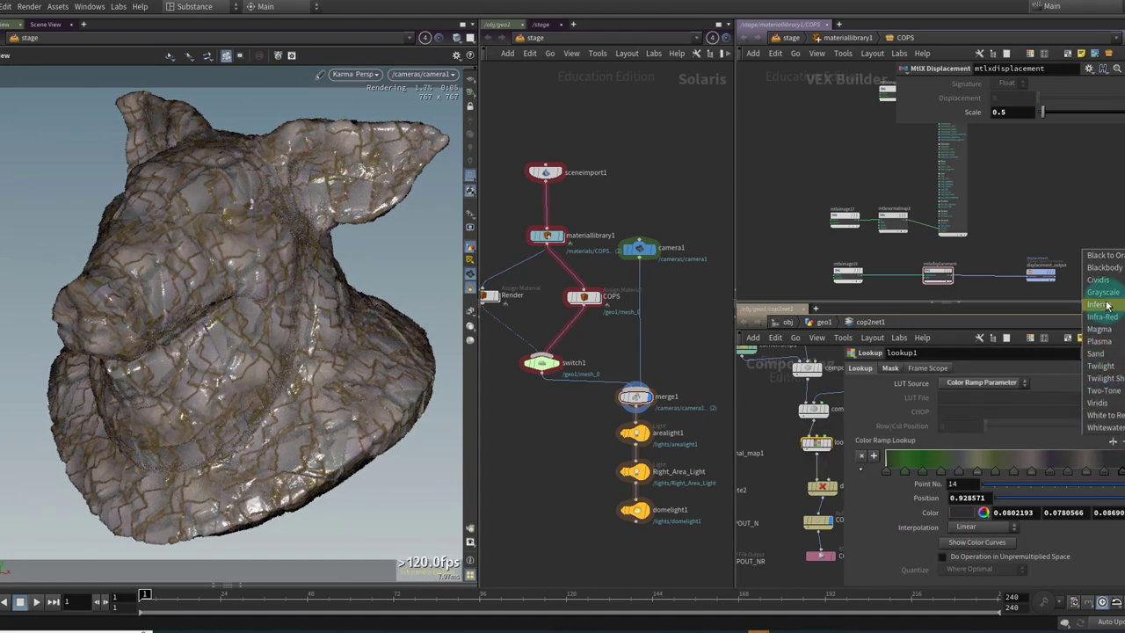
left_click(1110, 259)
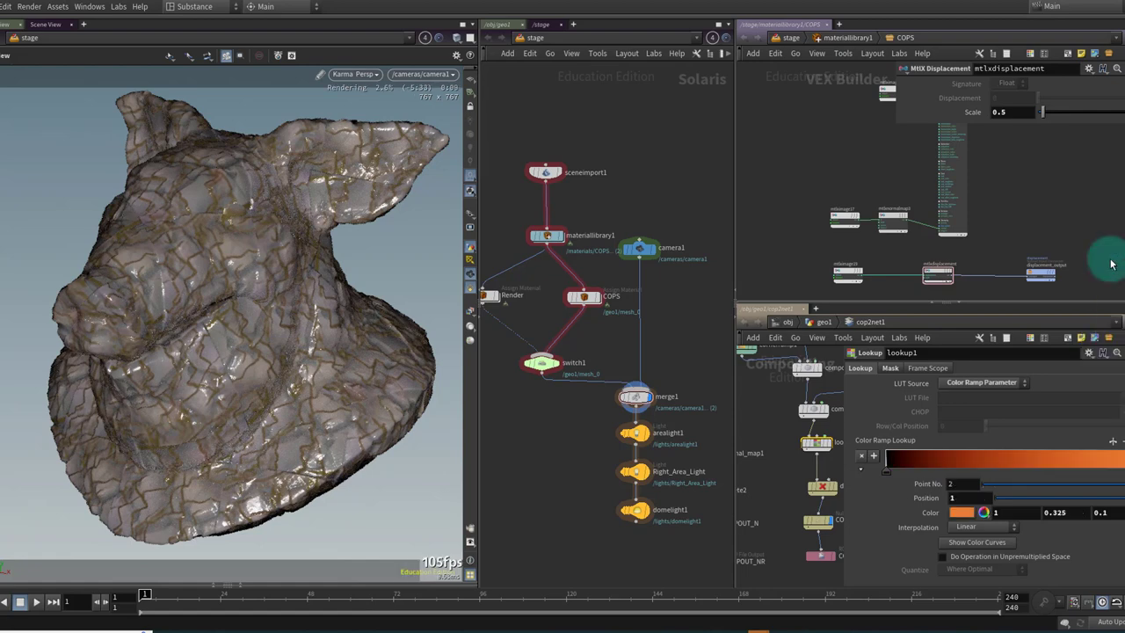
middle_click_drag(689, 351, 669, 360)
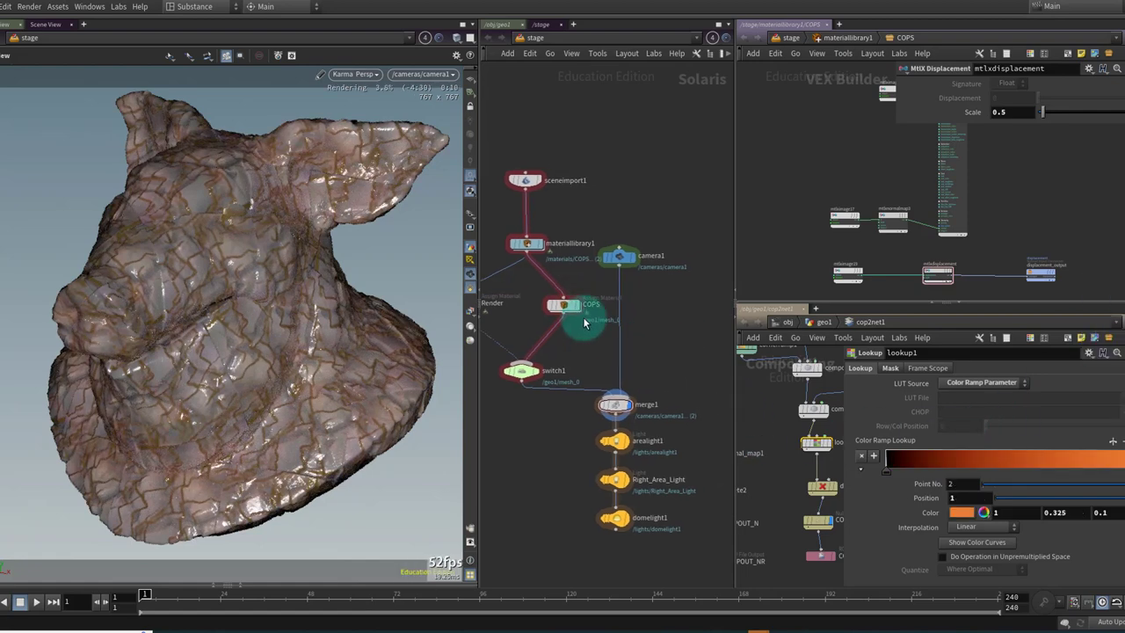
Step: Leave the camera1 view and display the stage at Right_Area_Light to preview the COPS material with the area lights in Karma
left_click(407, 235)
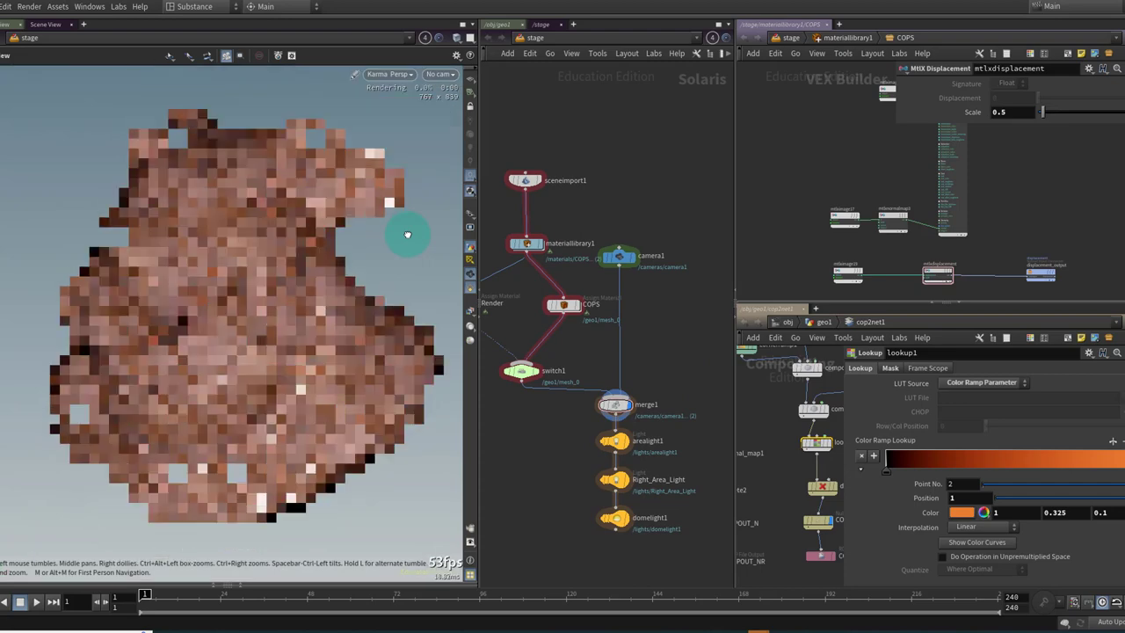
left_click_drag(407, 234, 319, 225)
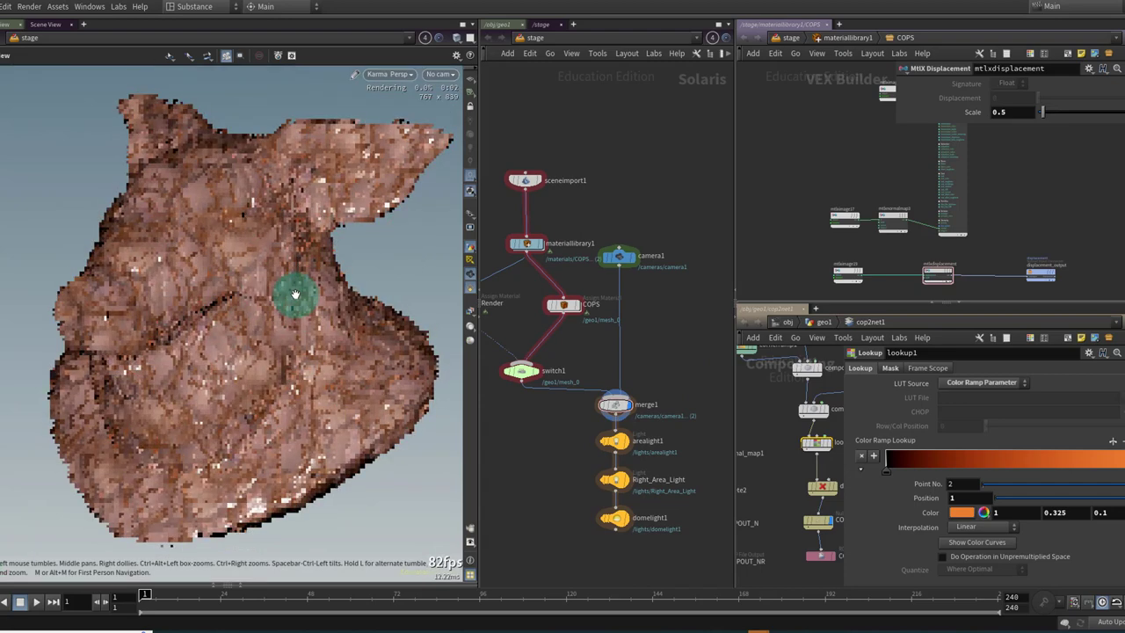
left_click(625, 484)
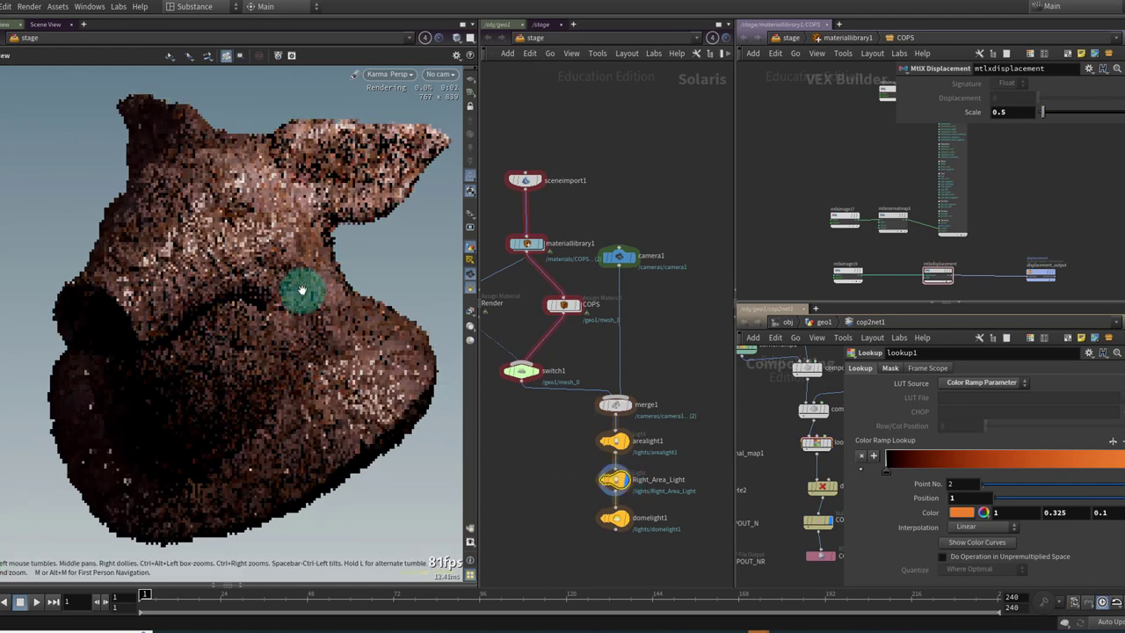
left_click_drag(318, 185, 379, 317)
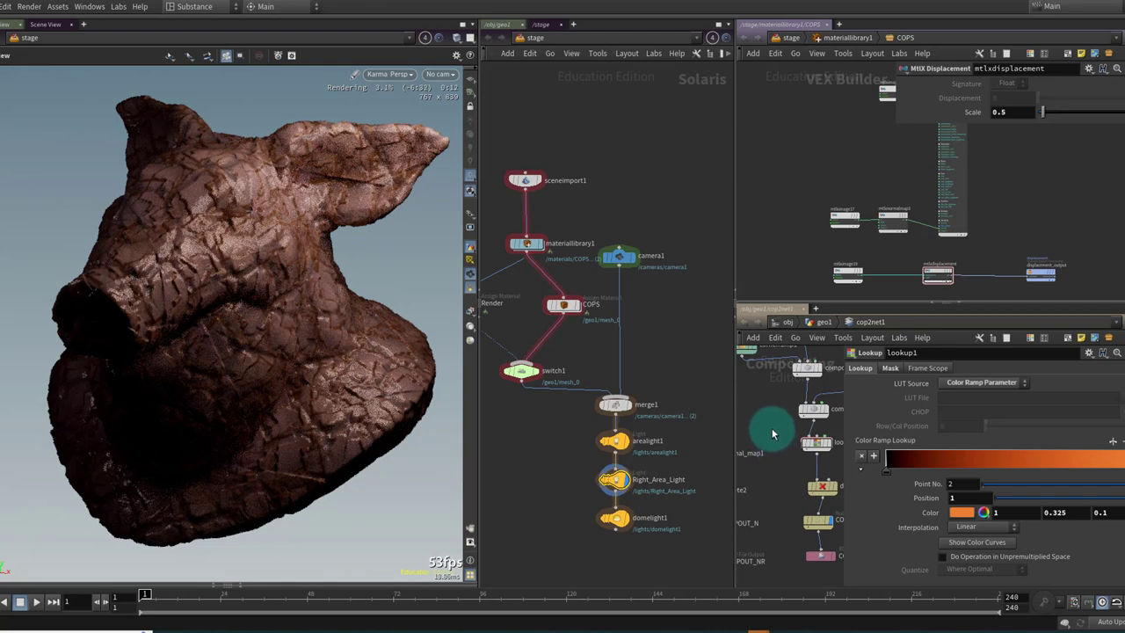
left_click_drag(772, 431, 391, 210)
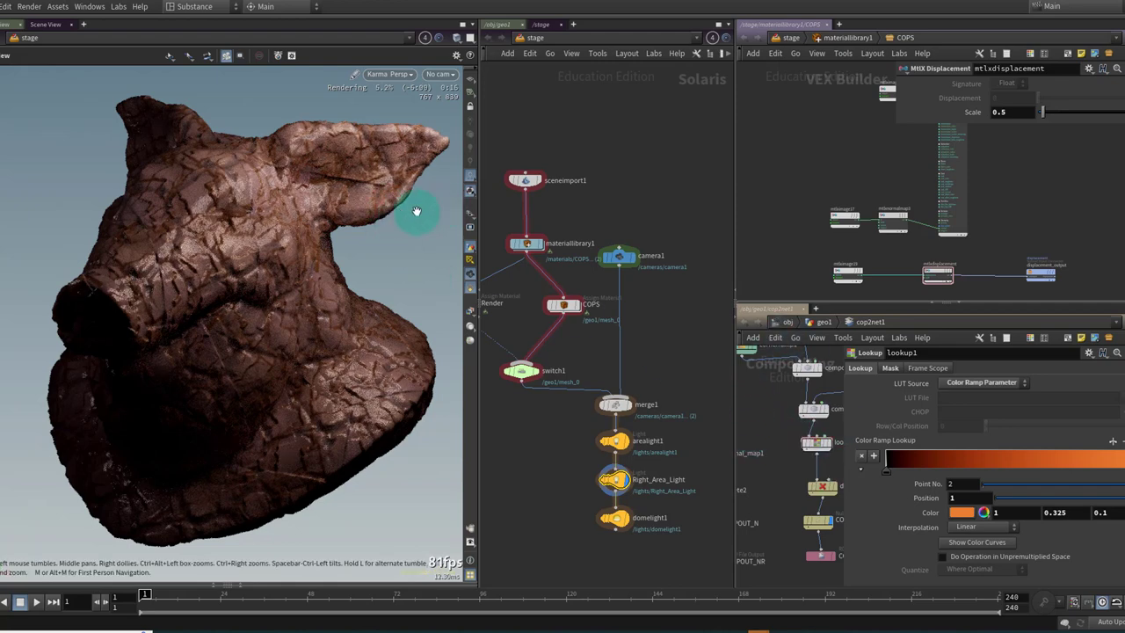
Step: Check the viewport's material display options, including Displacement Map, and examine the pig head's render with Right_Area_Light displayed
left_click(470, 192)
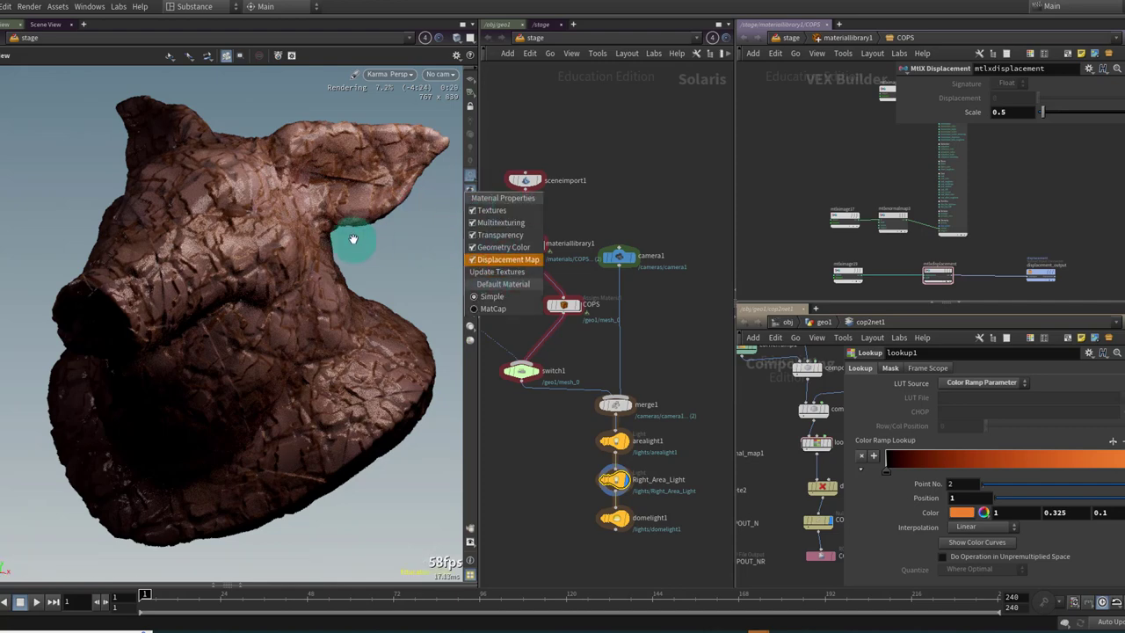
left_click(552, 117)
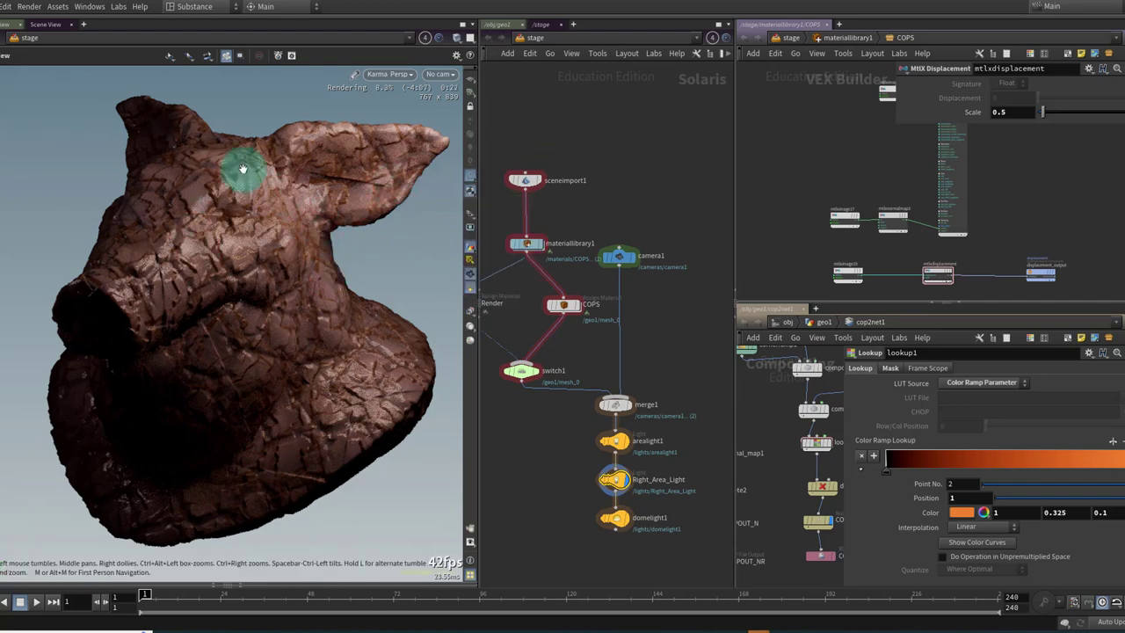
left_click(615, 482)
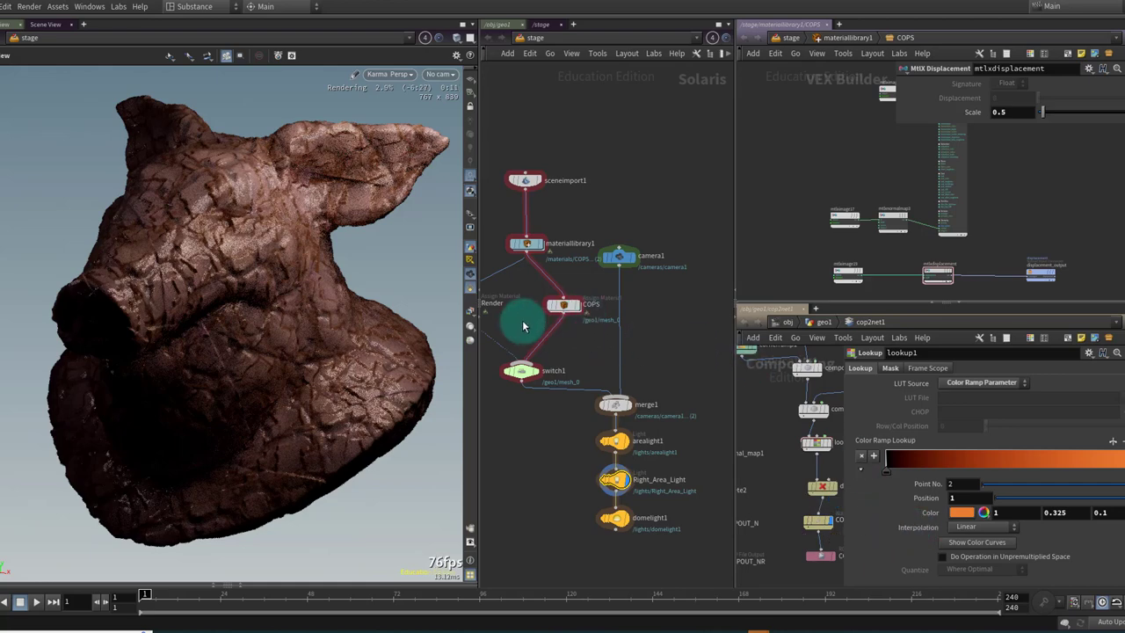
middle_click_drag(538, 352, 565, 351)
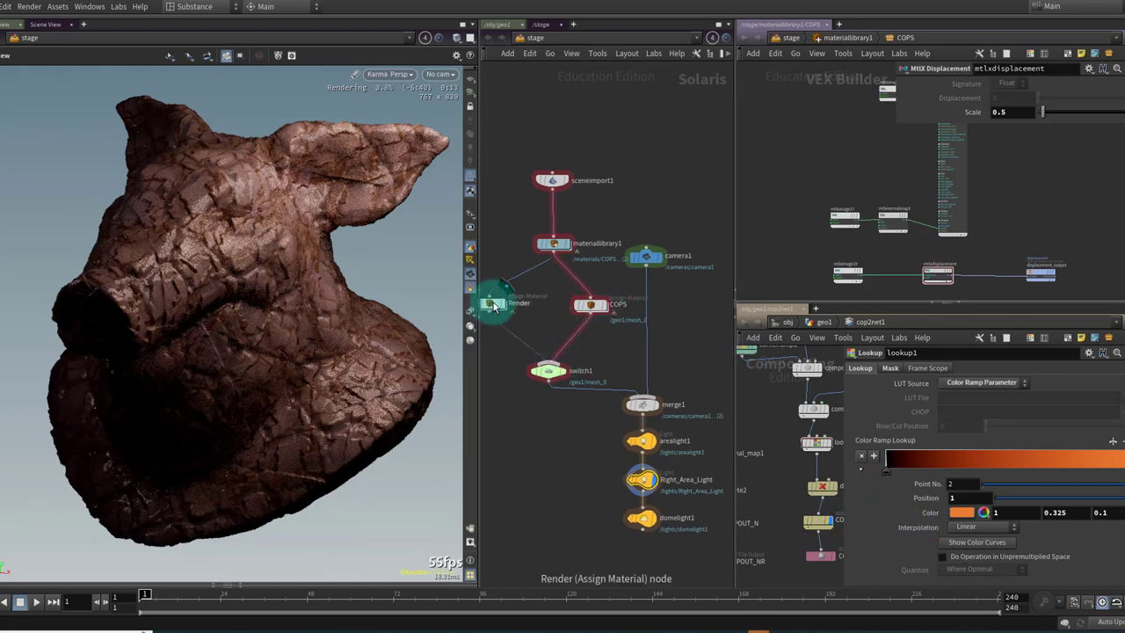
left_click(806, 239)
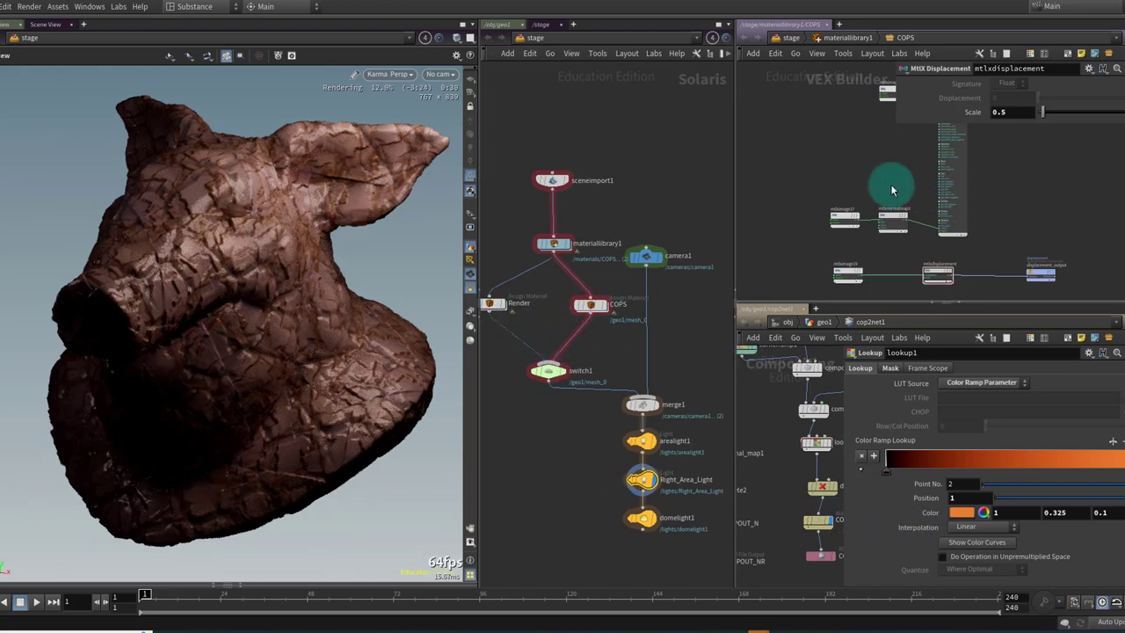